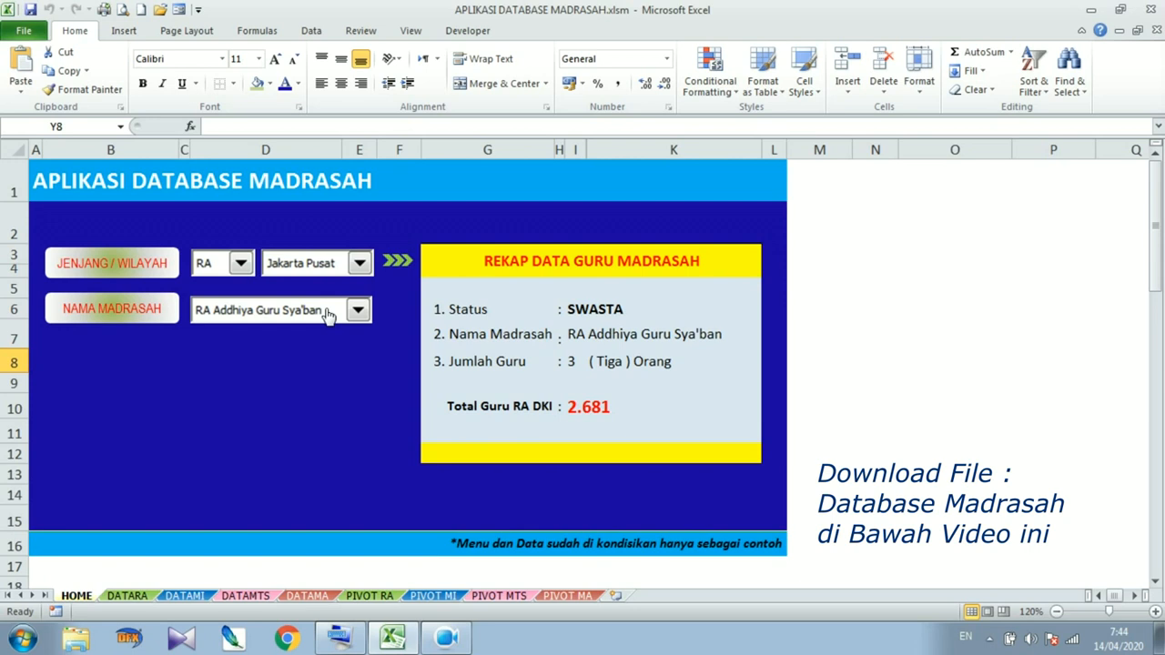
View the teacher recap for each school level by selecting MI, MTS and MA in turn and returning to RA
{"action": "left_click", "coordinate": [241, 264]}
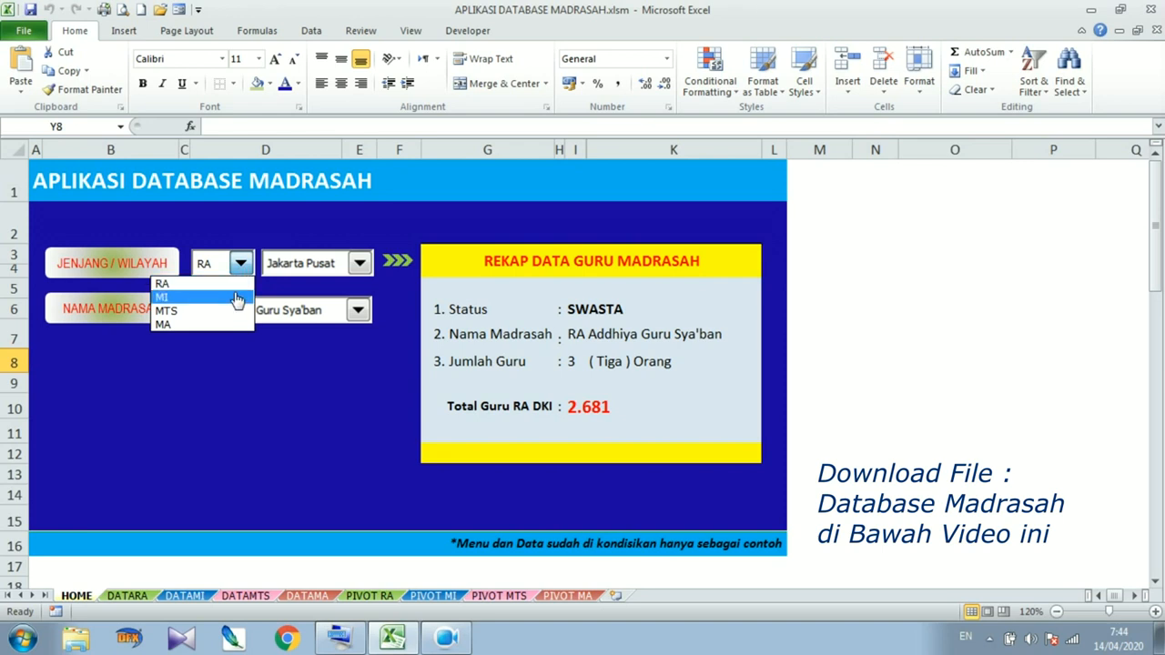
{"action": "left_click", "coordinate": [237, 299]}
{"action": "left_click", "coordinate": [241, 263]}
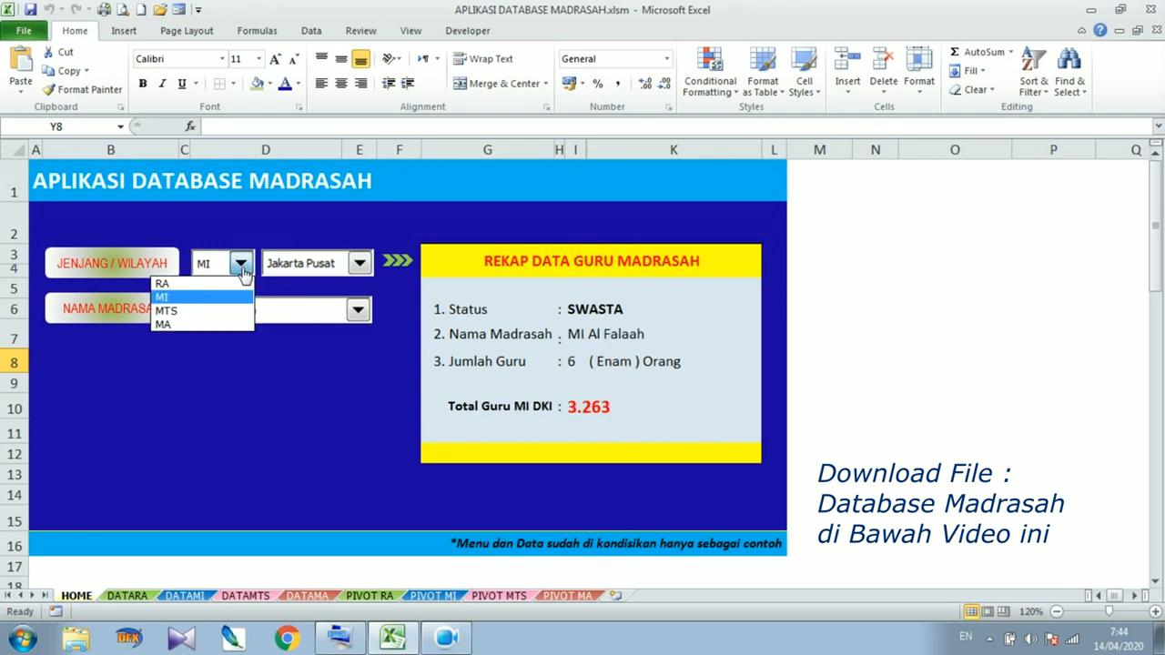
{"action": "left_click", "coordinate": [227, 313]}
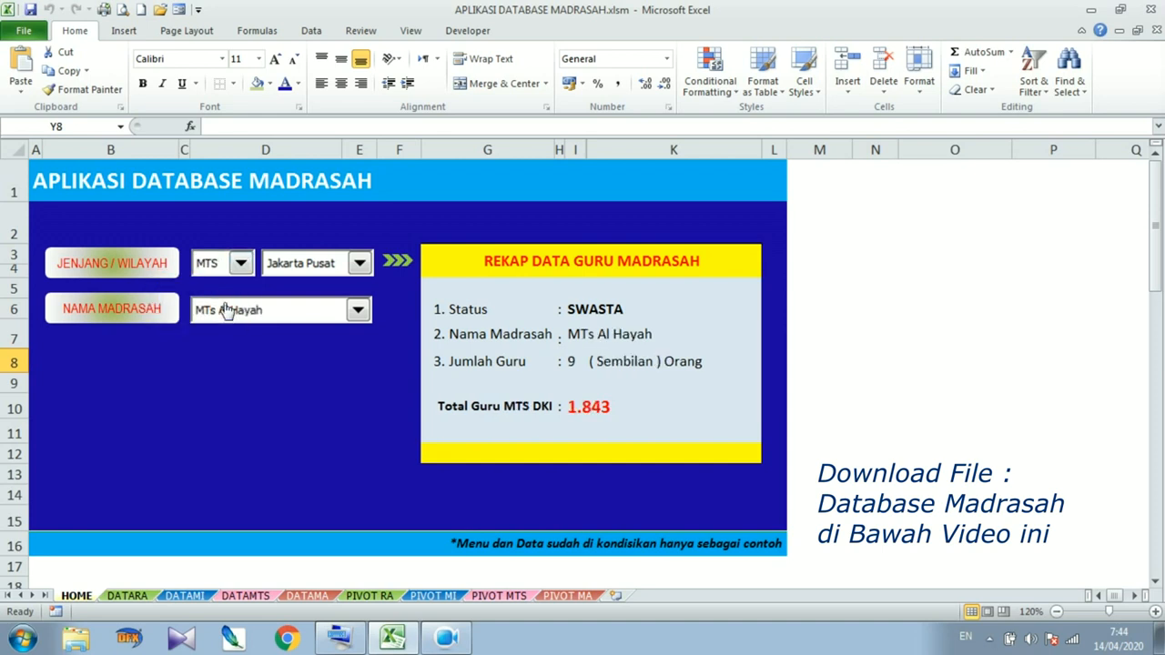
{"action": "left_click", "coordinate": [241, 264]}
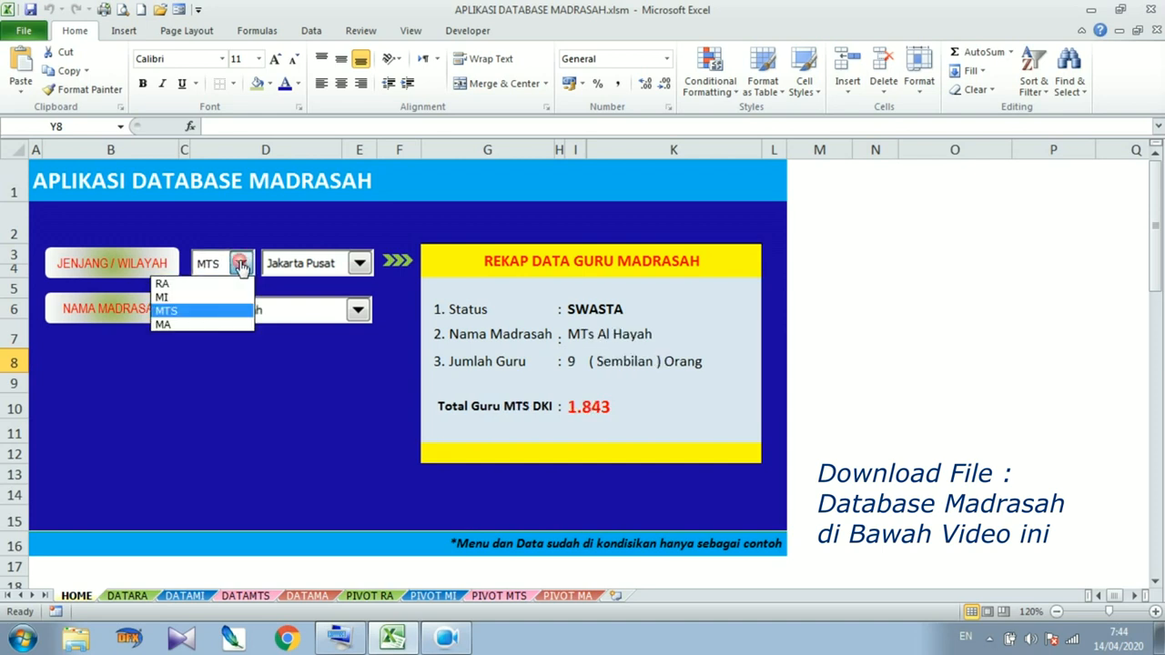
{"action": "left_click", "coordinate": [214, 329]}
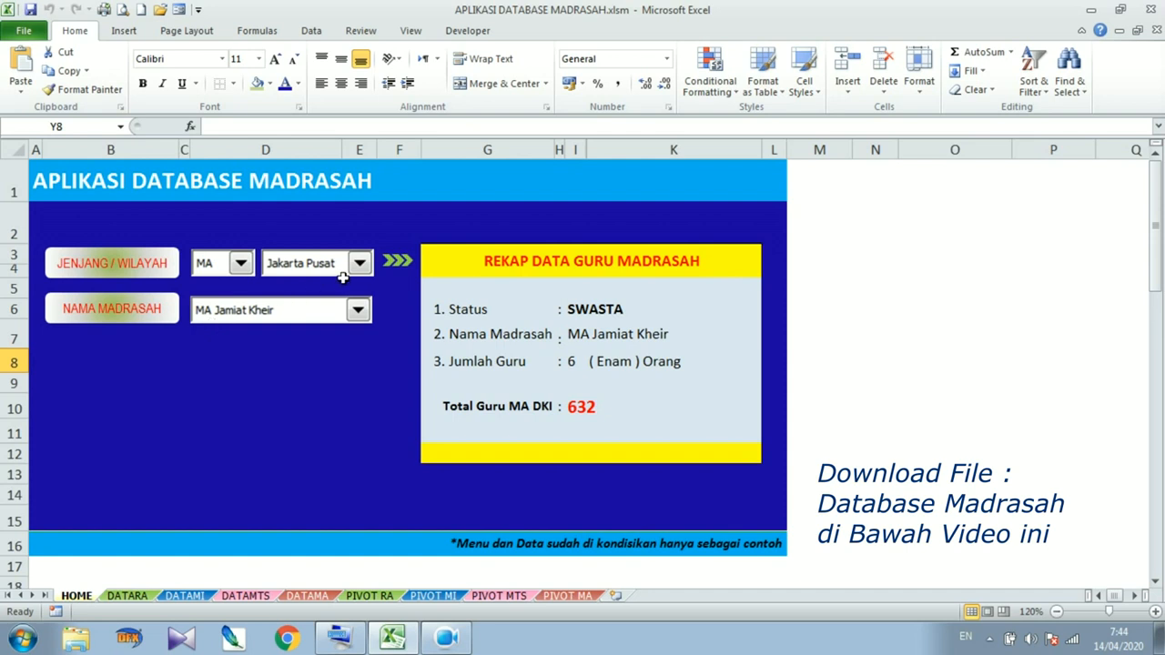
{"action": "left_click", "coordinate": [240, 264]}
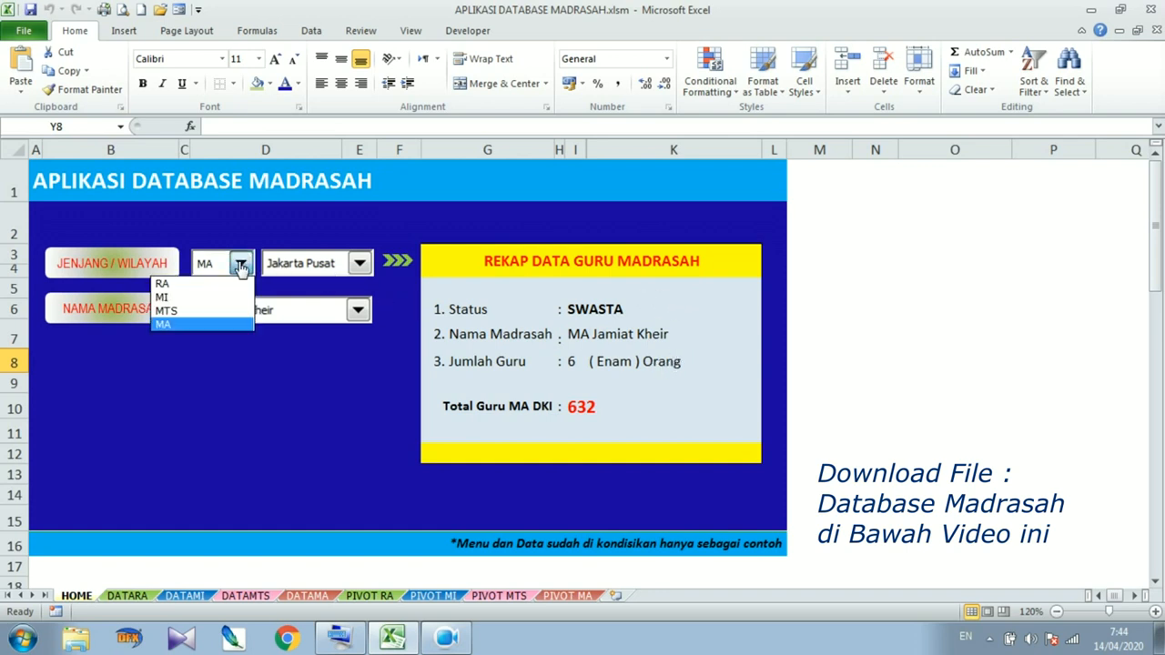
{"action": "left_click", "coordinate": [230, 283]}
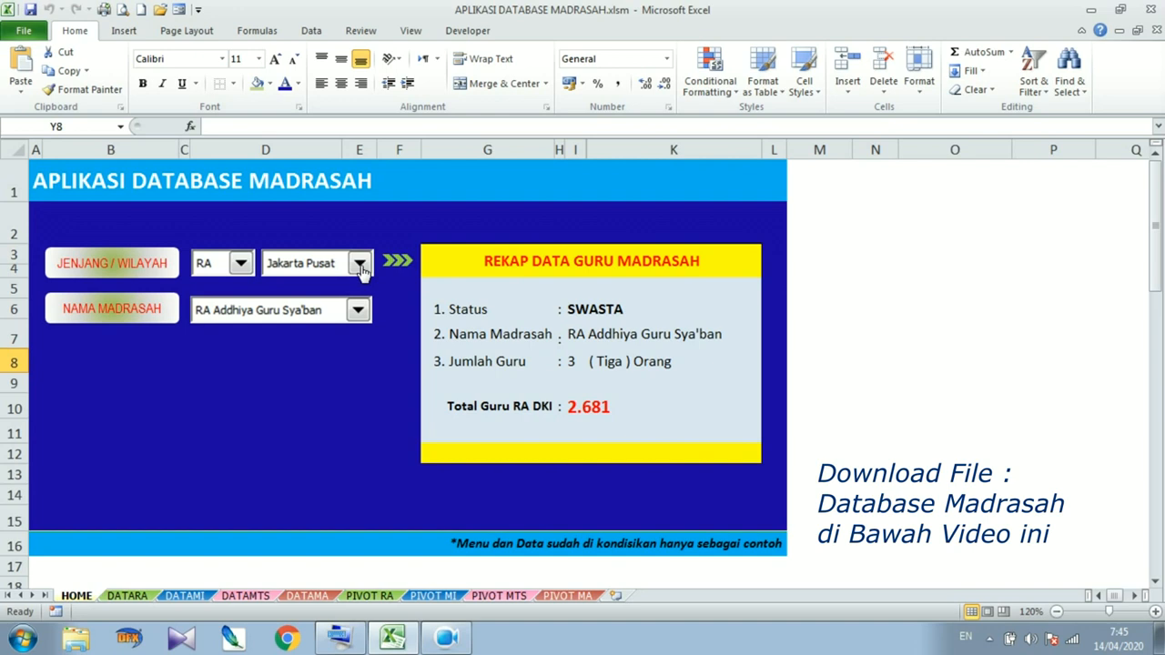
Go through the MI, MTS and MA levels once more for Jakarta Pusat and set the level back to RA
{"action": "left_click", "coordinate": [238, 263]}
{"action": "left_click", "coordinate": [225, 299]}
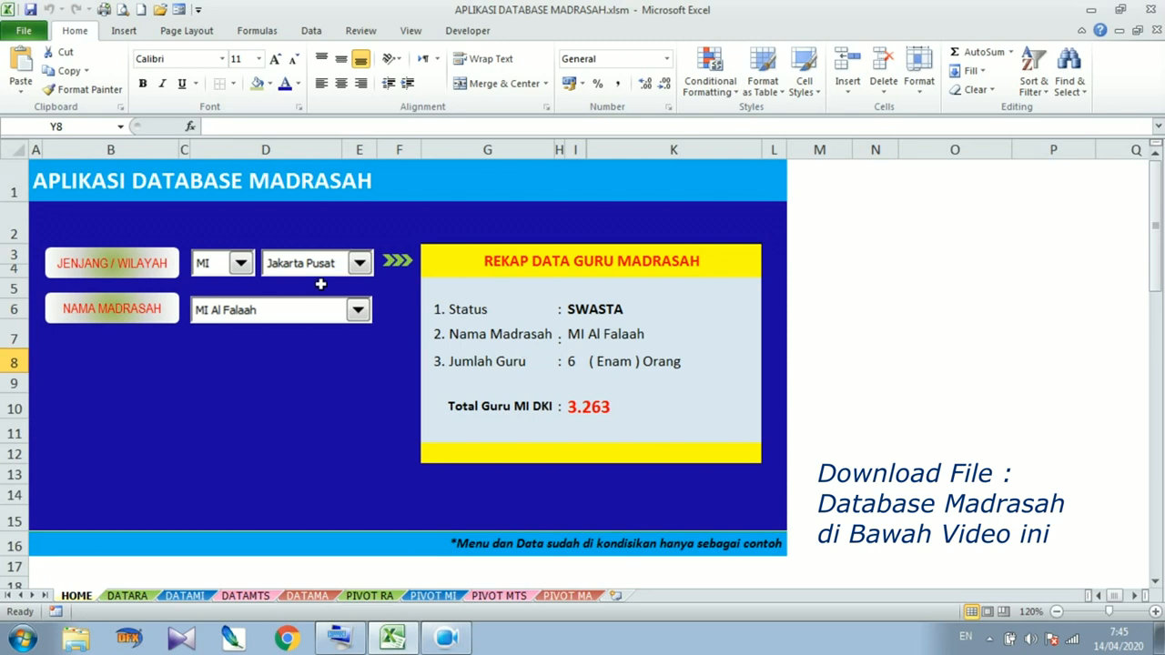
{"action": "left_click", "coordinate": [240, 263]}
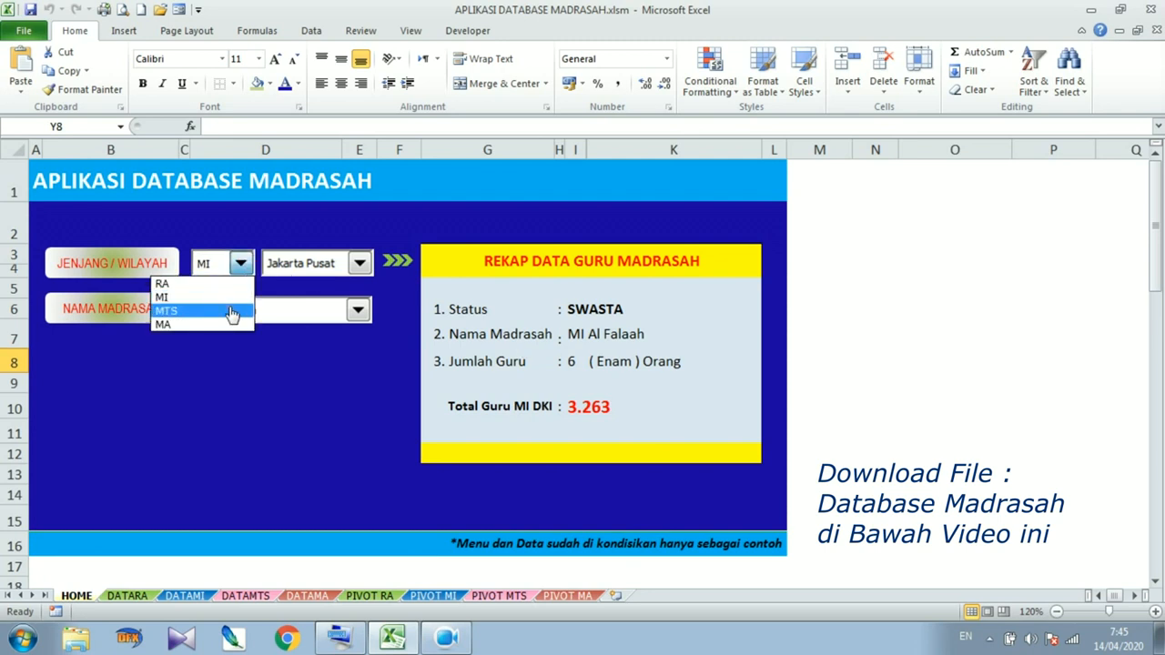
{"action": "left_click", "coordinate": [234, 311]}
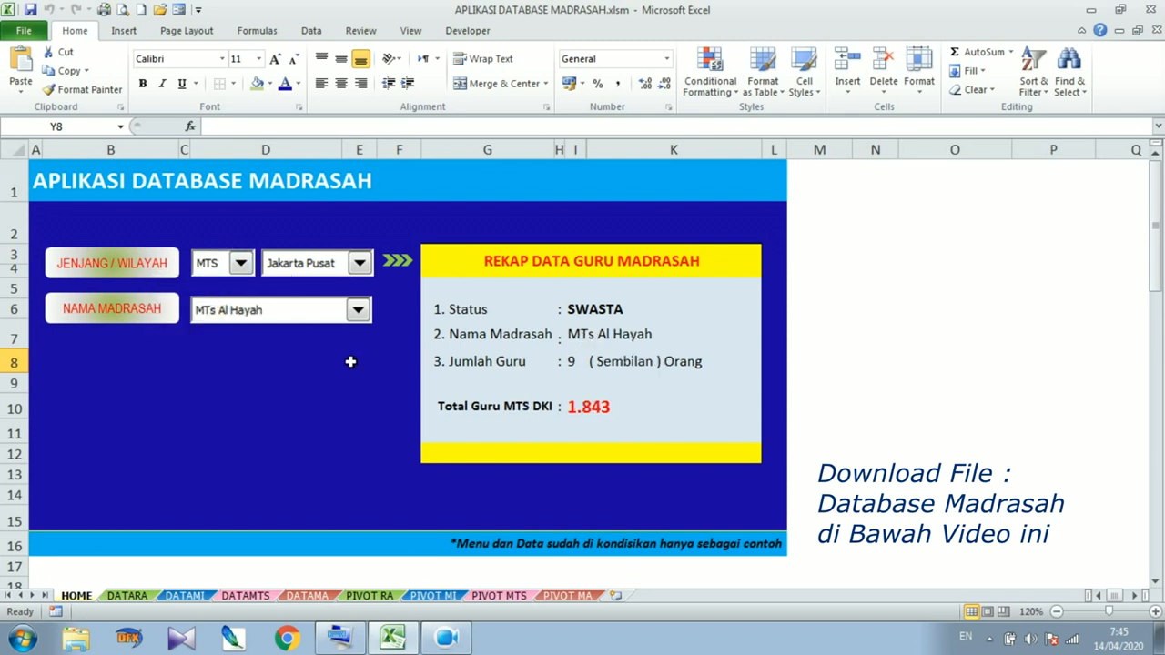
{"action": "left_click", "coordinate": [240, 263]}
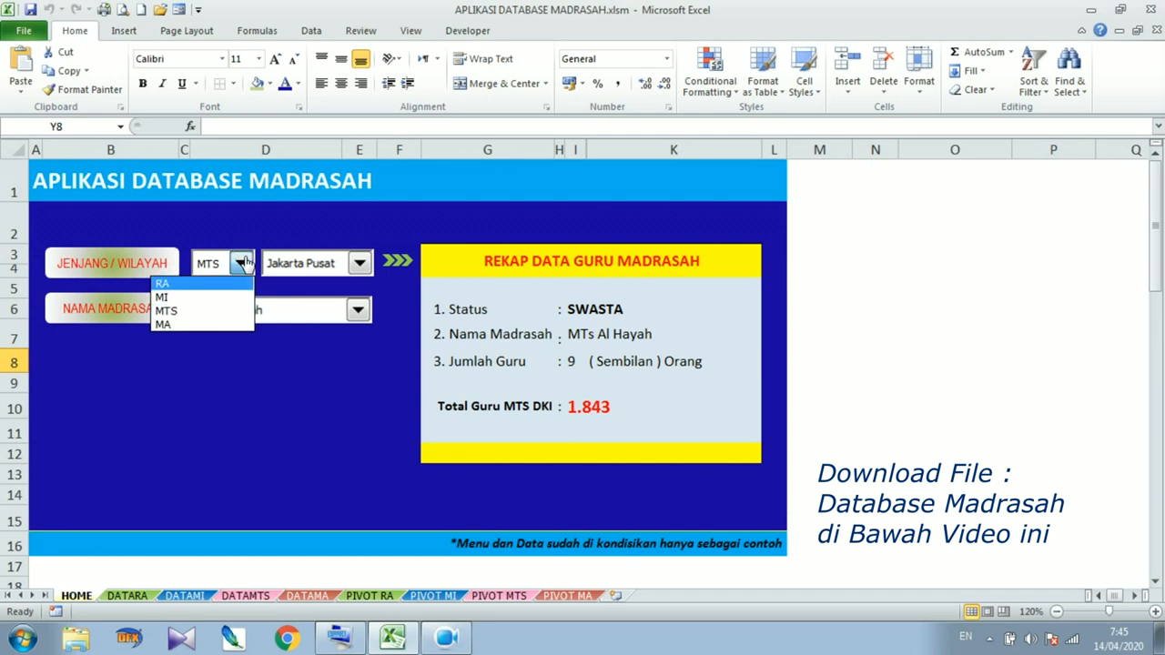
{"action": "left_click", "coordinate": [221, 324]}
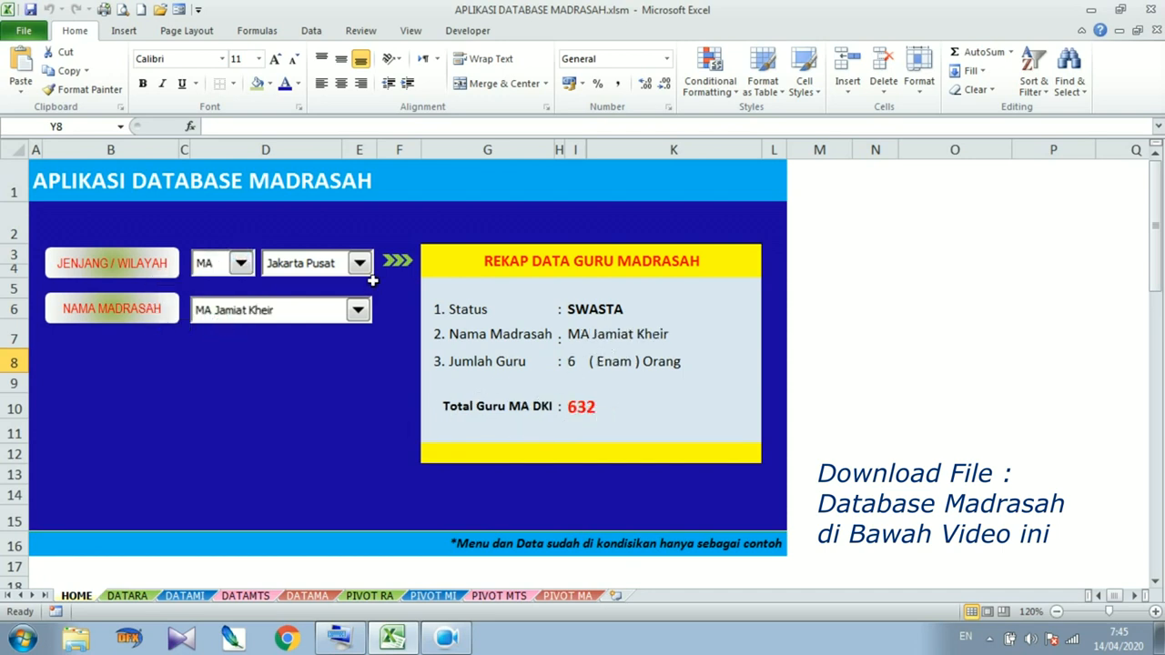
{"action": "left_click", "coordinate": [240, 263]}
{"action": "left_click", "coordinate": [216, 283]}
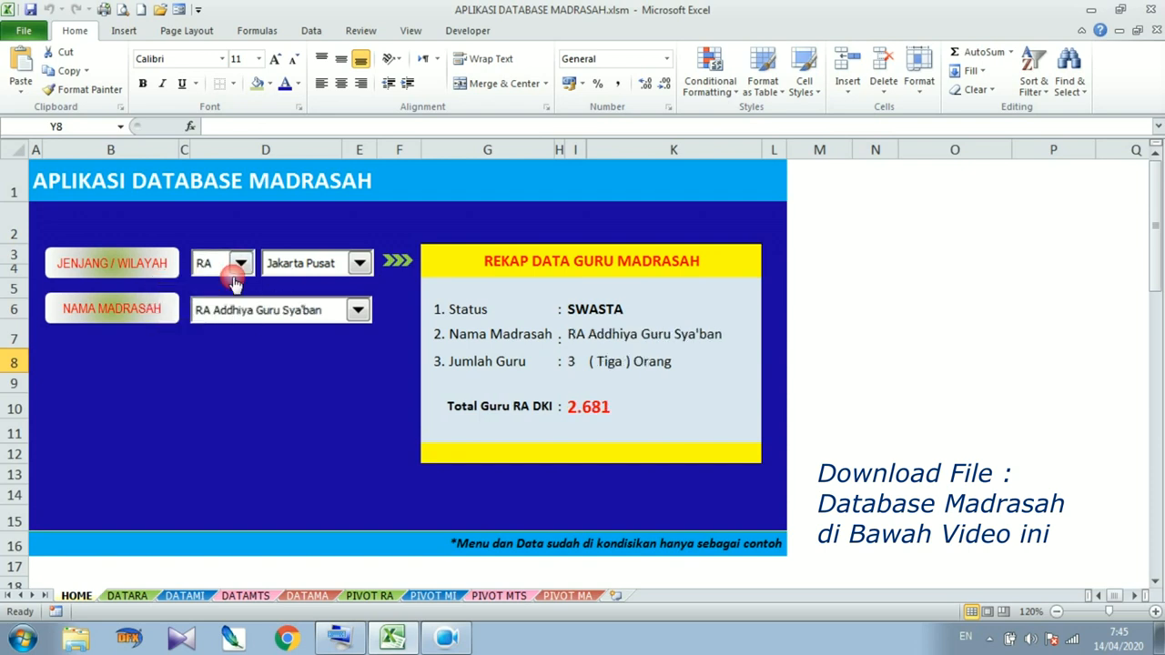
View the RA recap for Jakarta Utara, Jakarta Barat, Jakarta Selatan, Jakarta Timur and Kep. Seribu in turn
{"action": "left_click", "coordinate": [356, 263]}
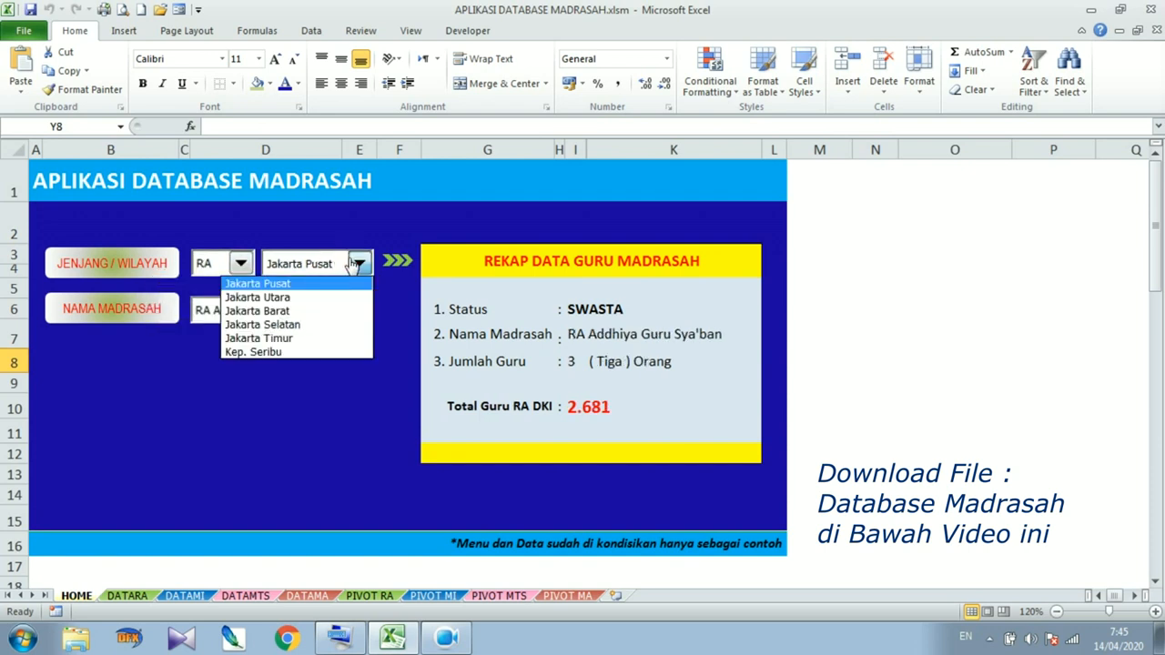
{"action": "left_click", "coordinate": [342, 297]}
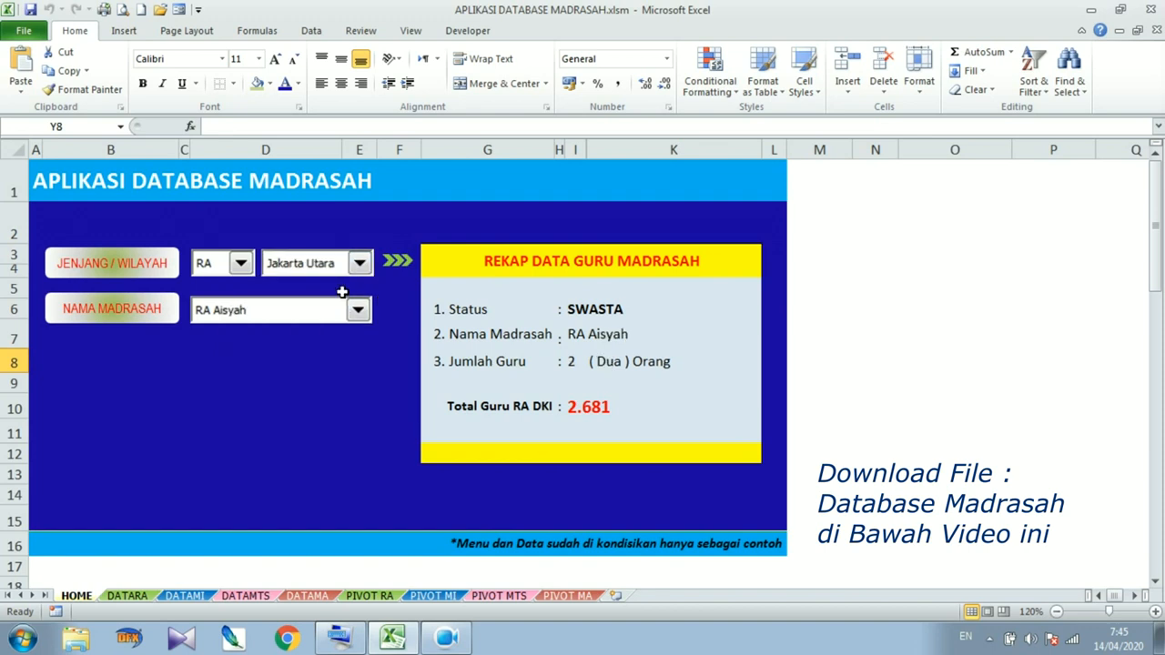
{"action": "left_click", "coordinate": [359, 263]}
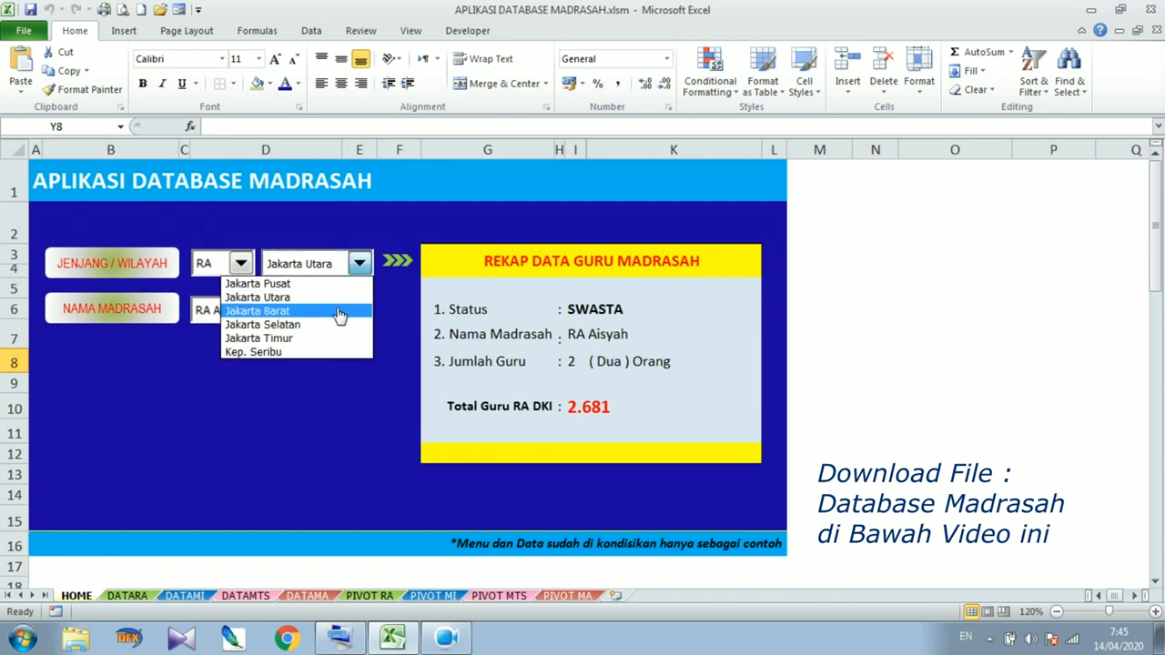
{"action": "left_click", "coordinate": [337, 309]}
{"action": "left_click", "coordinate": [360, 263]}
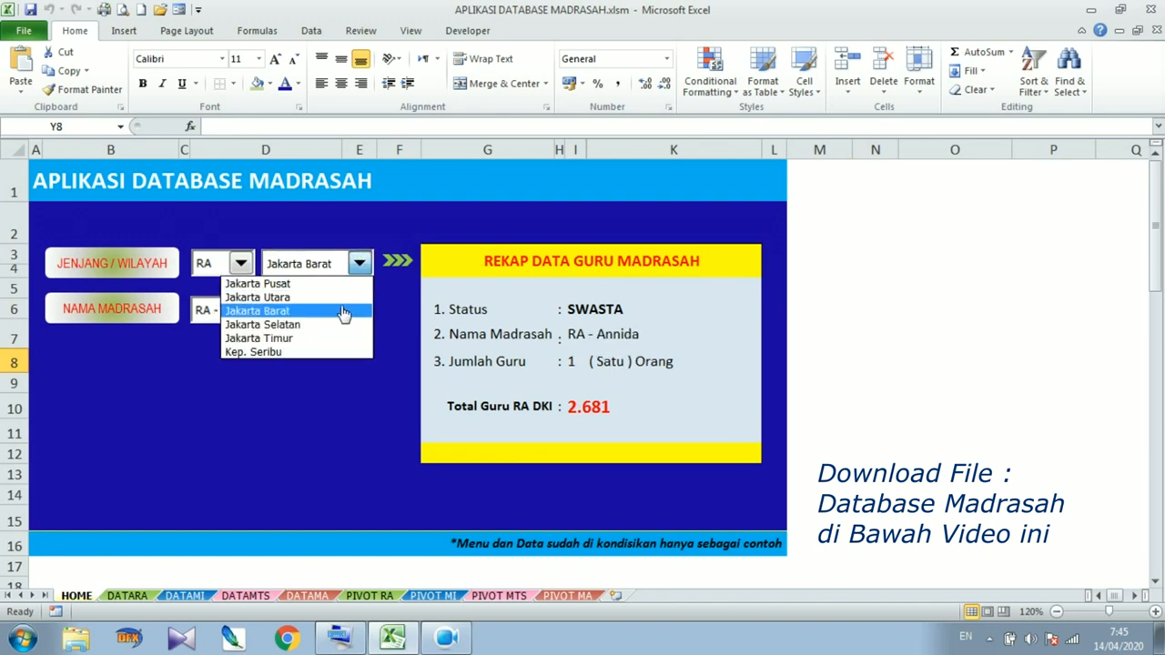
{"action": "left_click", "coordinate": [337, 325]}
{"action": "left_click", "coordinate": [359, 263]}
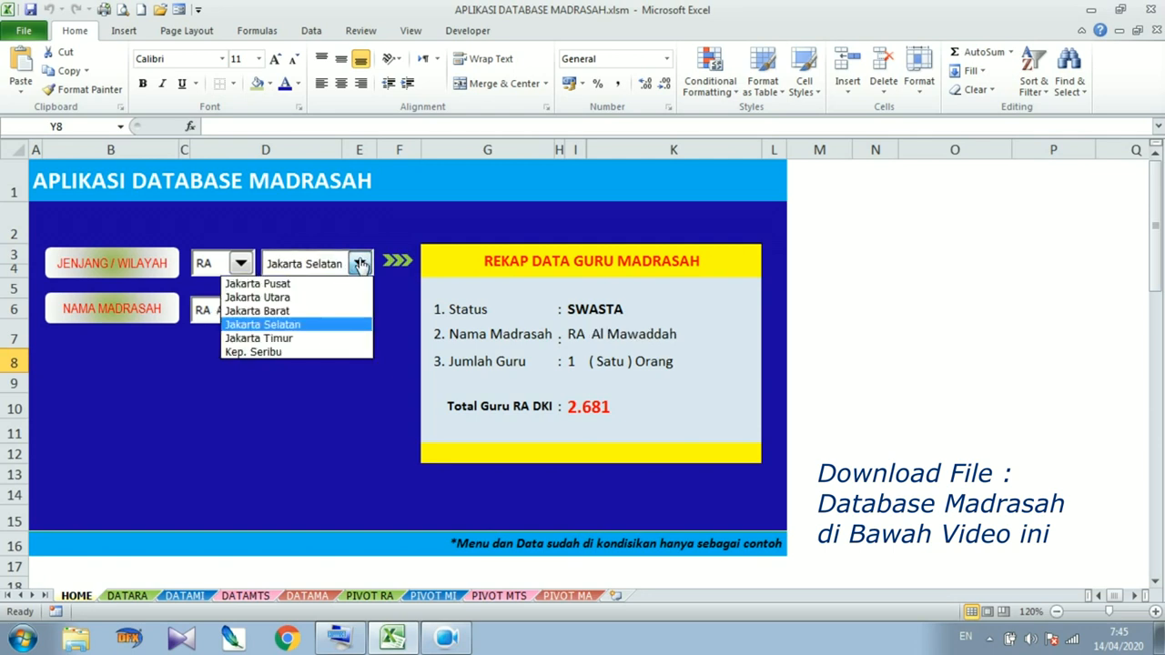
{"action": "left_click", "coordinate": [332, 340]}
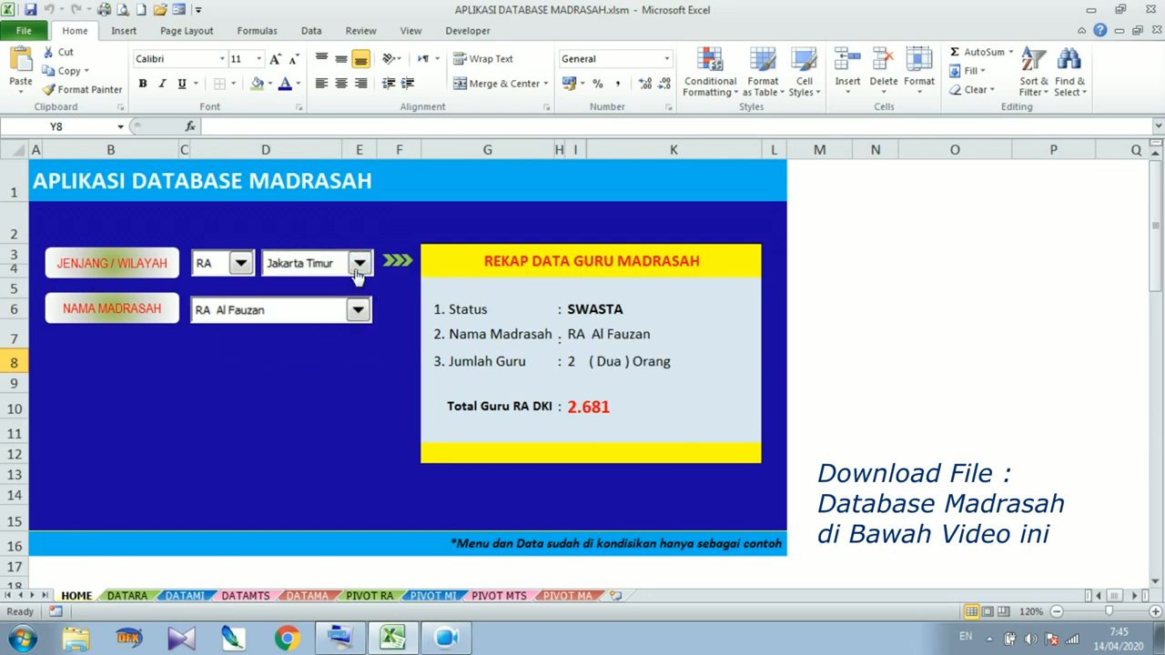
{"action": "left_click", "coordinate": [359, 263]}
{"action": "left_click", "coordinate": [324, 353]}
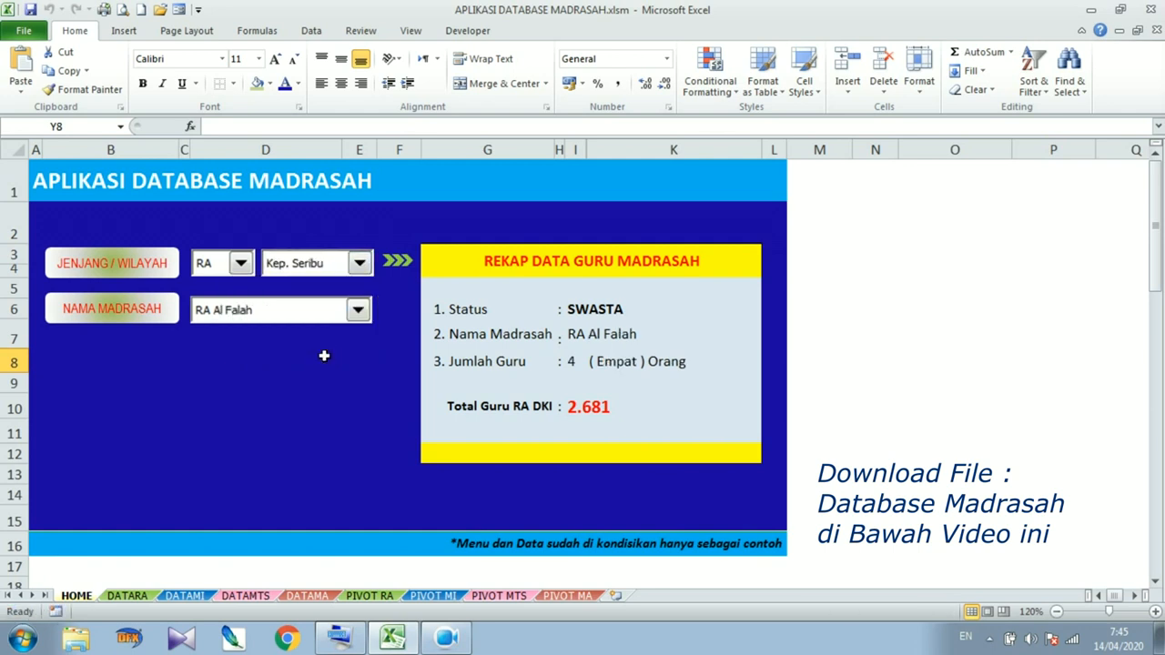
Set the region to Jakarta Pusat and select the madrasah RA Al Barokah to view its teacher recap
{"action": "left_click", "coordinate": [359, 263]}
{"action": "left_click", "coordinate": [353, 284]}
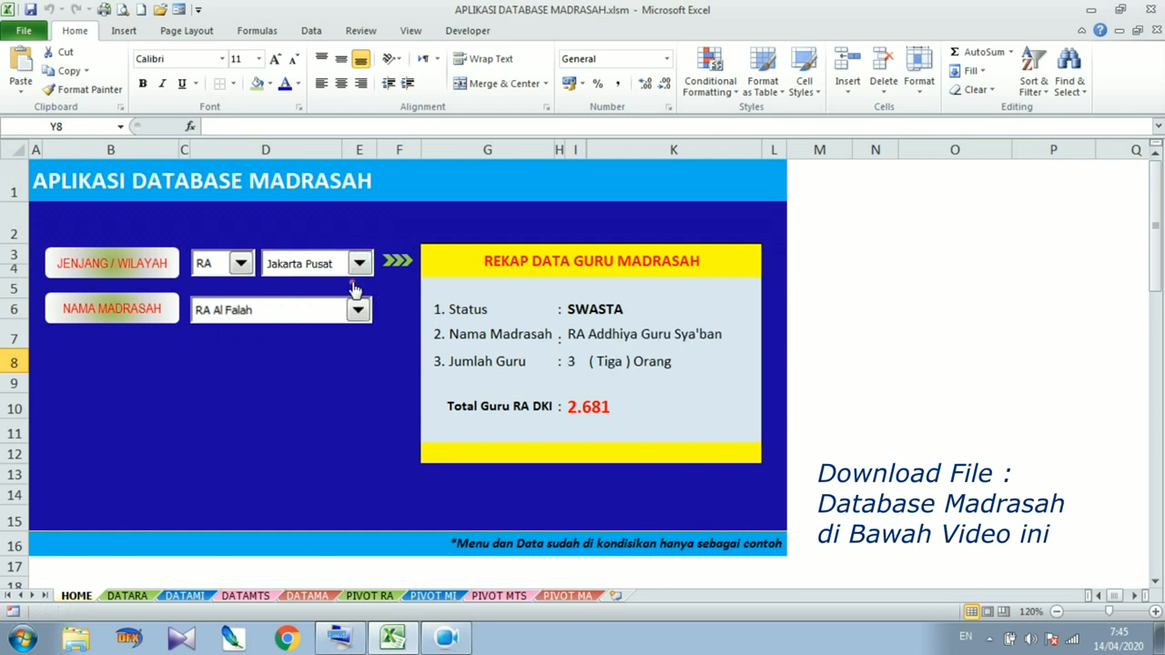
{"action": "left_click", "coordinate": [358, 312]}
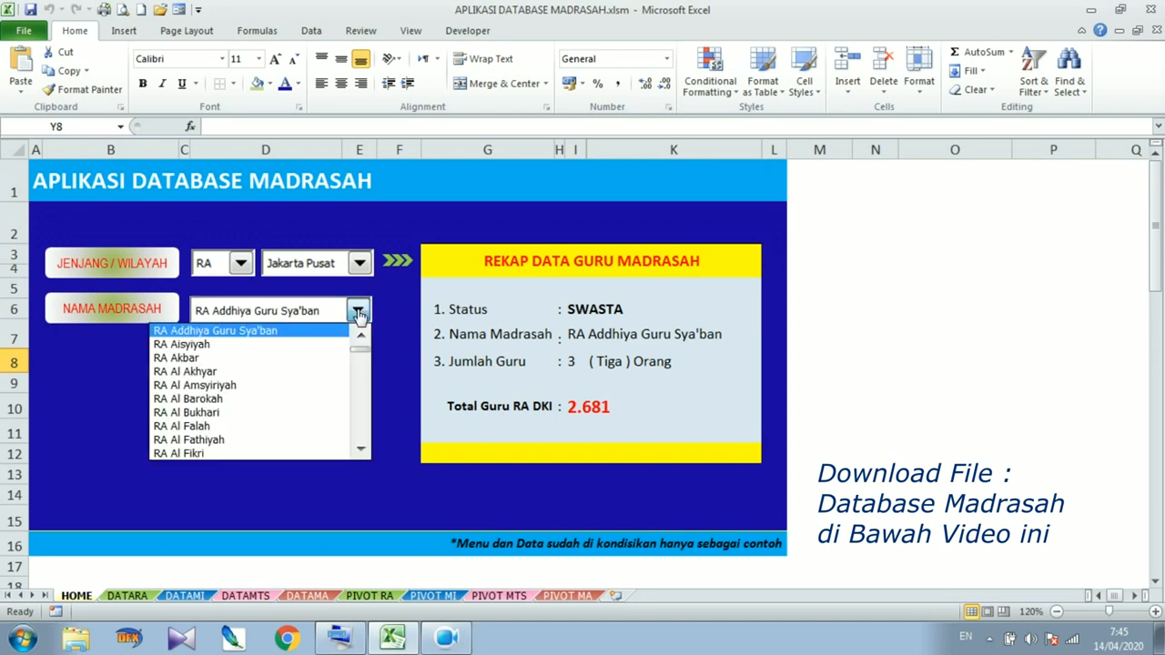
{"action": "left_click", "coordinate": [301, 400]}
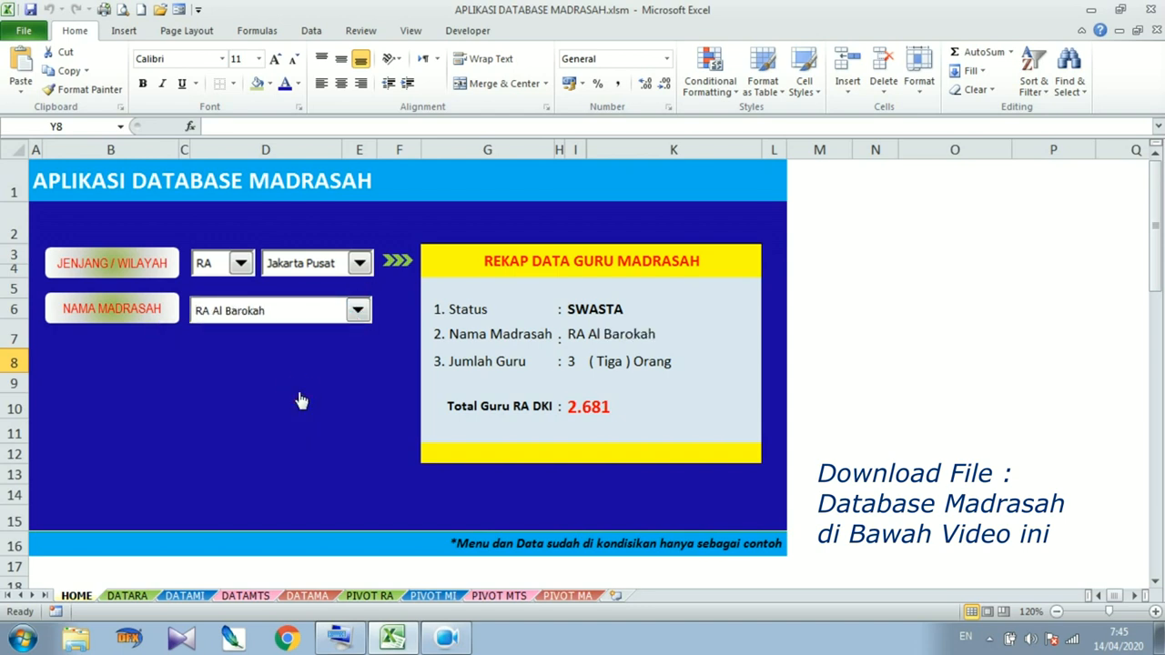
Set the region to Jakarta Utara and look through its list of madrasah names
{"action": "left_click", "coordinate": [362, 263]}
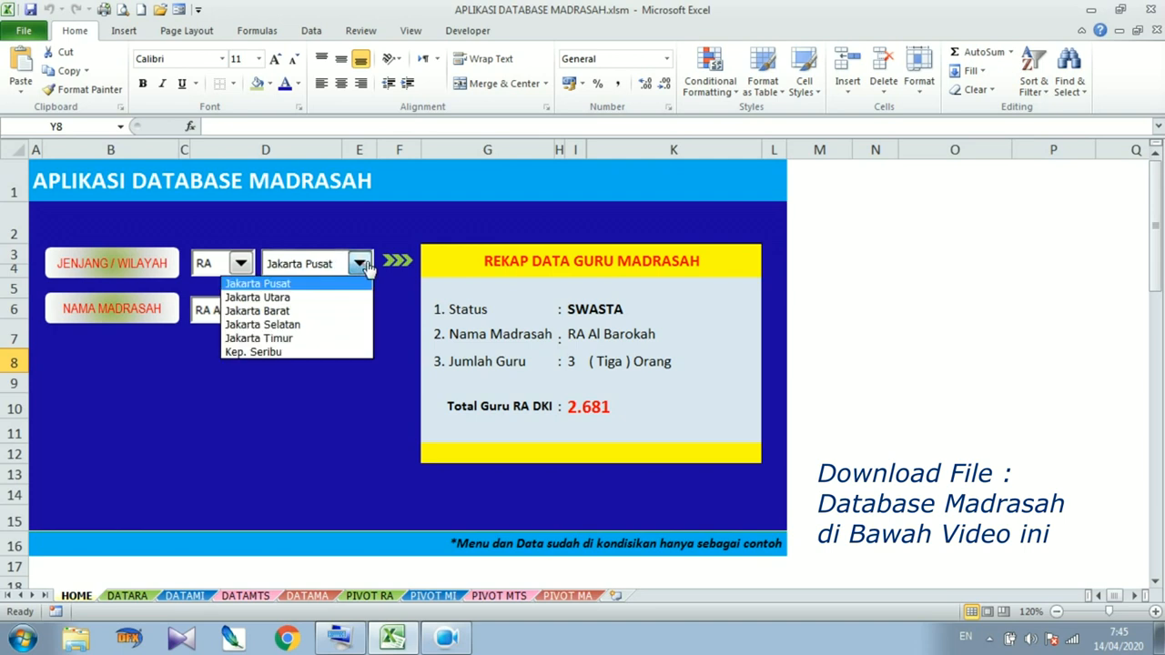
{"action": "left_click", "coordinate": [350, 300]}
{"action": "left_click", "coordinate": [357, 312]}
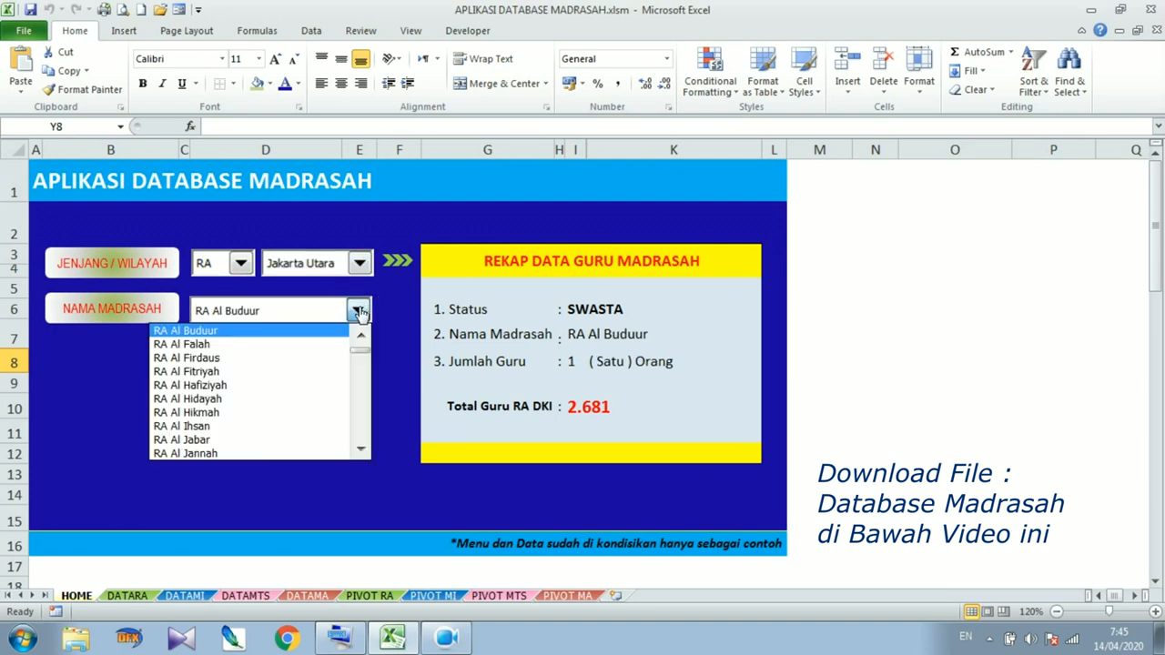
{"action": "left_click", "coordinate": [361, 351]}
{"action": "mouse_move", "coordinate": [361, 351]}
{"action": "left_mouse_down"}
{"action": "mouse_move", "coordinate": [361, 409]}
{"action": "mouse_move", "coordinate": [363, 353]}
{"action": "left_mouse_up"}
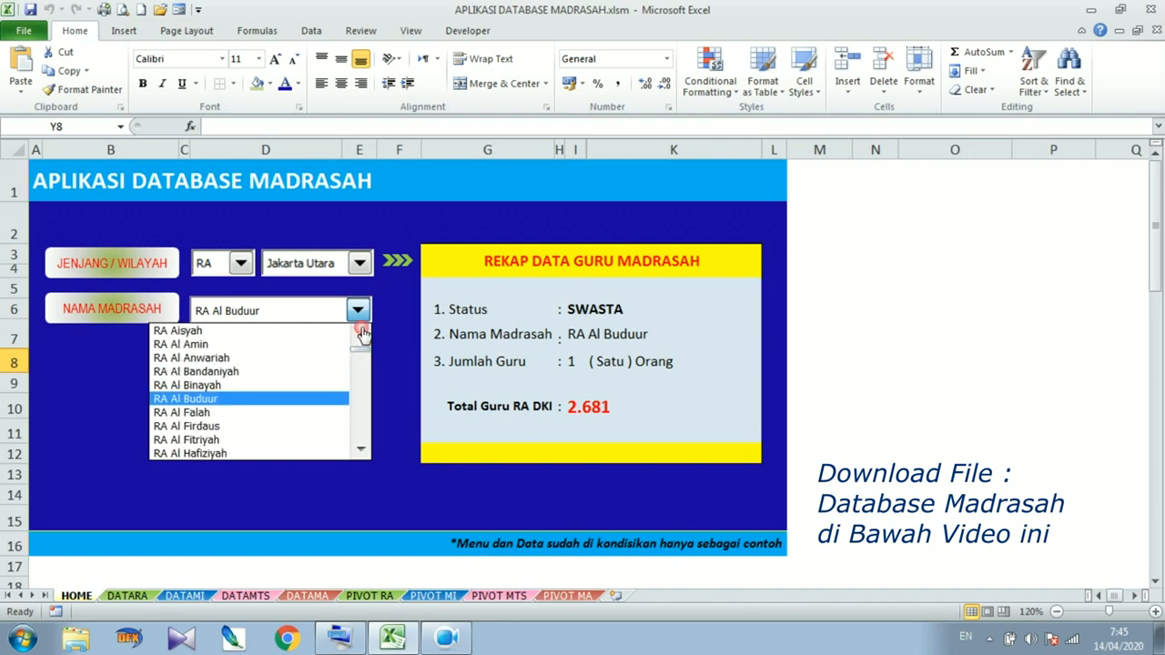
{"action": "left_click", "coordinate": [359, 311]}
Switch the region to Jakarta Barat and examine the madrasah names offered for it
{"action": "left_click", "coordinate": [359, 263]}
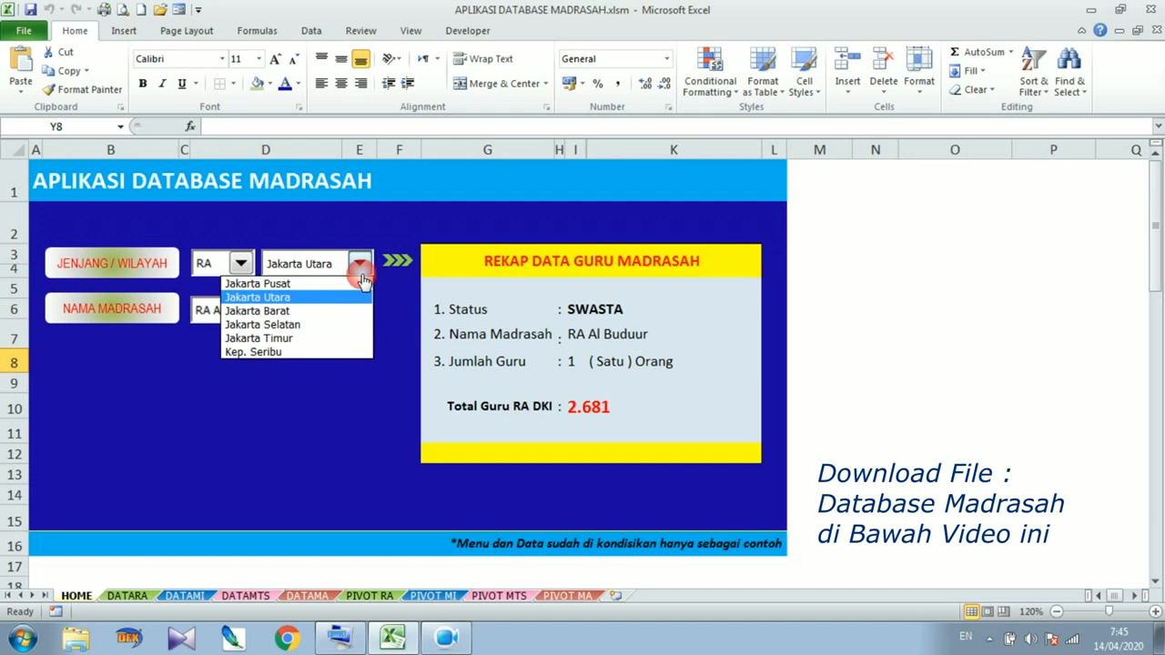
{"action": "left_click", "coordinate": [357, 311]}
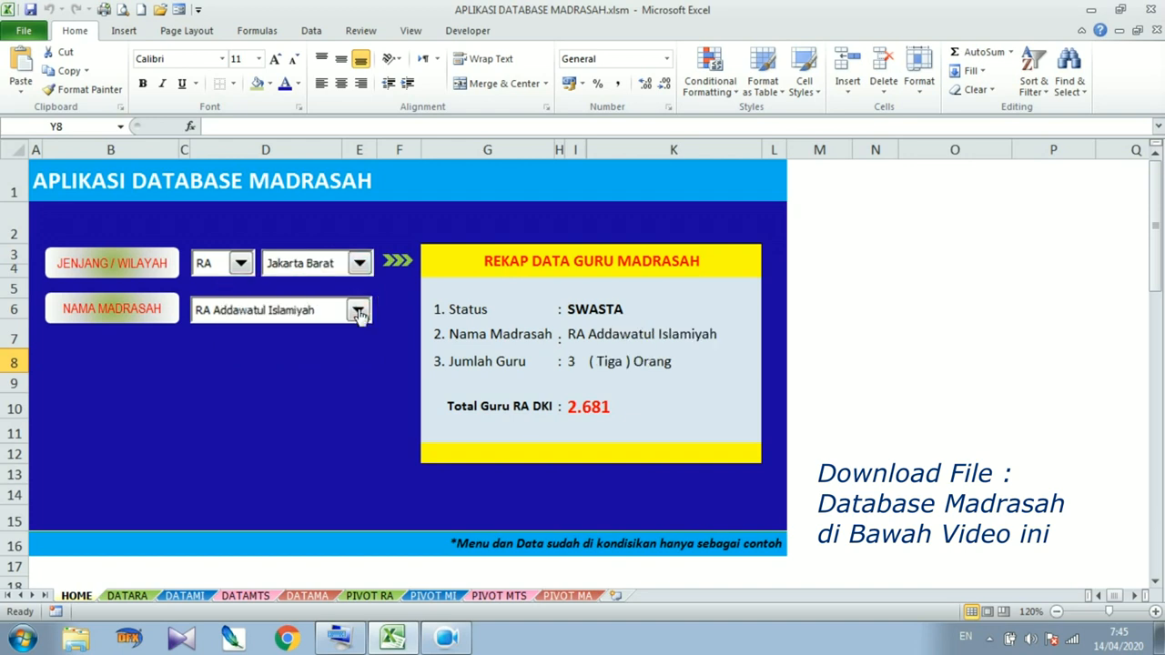
{"action": "left_click", "coordinate": [358, 311]}
{"action": "left_click_drag", "start_coordinate": [361, 353], "coordinate": [361, 386]}
{"action": "left_click", "coordinate": [360, 309]}
Set the region to Jakarta Selatan and select the madrasah RA AL Hidayah Al Islamiyah to view its recap
{"action": "left_click", "coordinate": [359, 263]}
{"action": "left_click", "coordinate": [346, 324]}
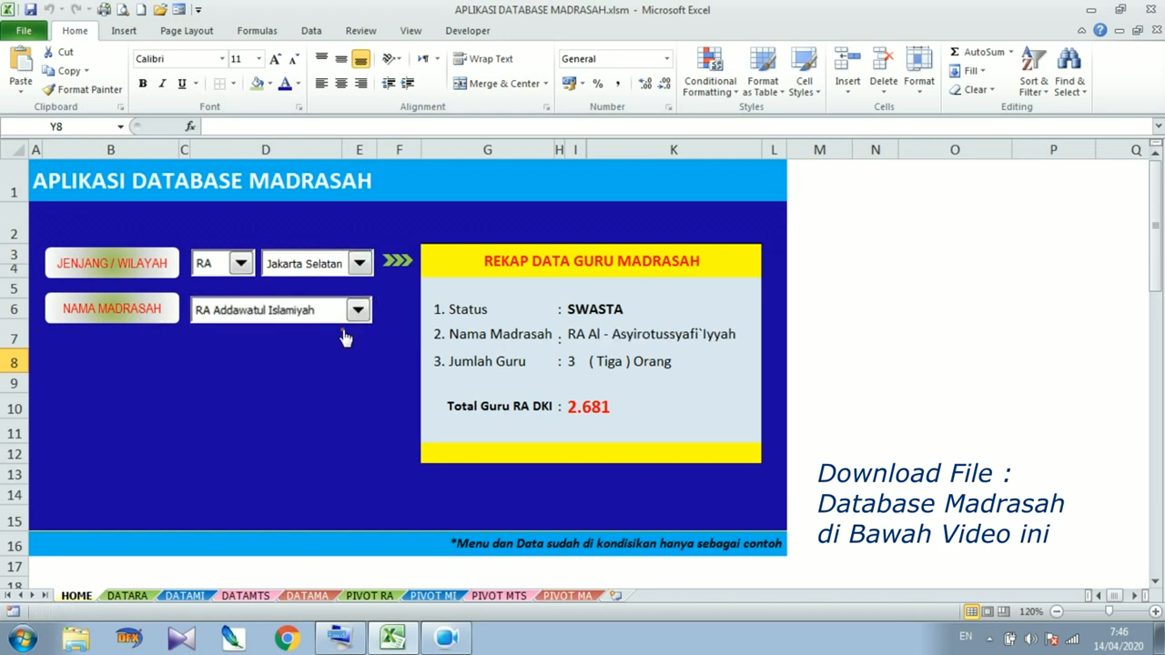
{"action": "left_click", "coordinate": [359, 311]}
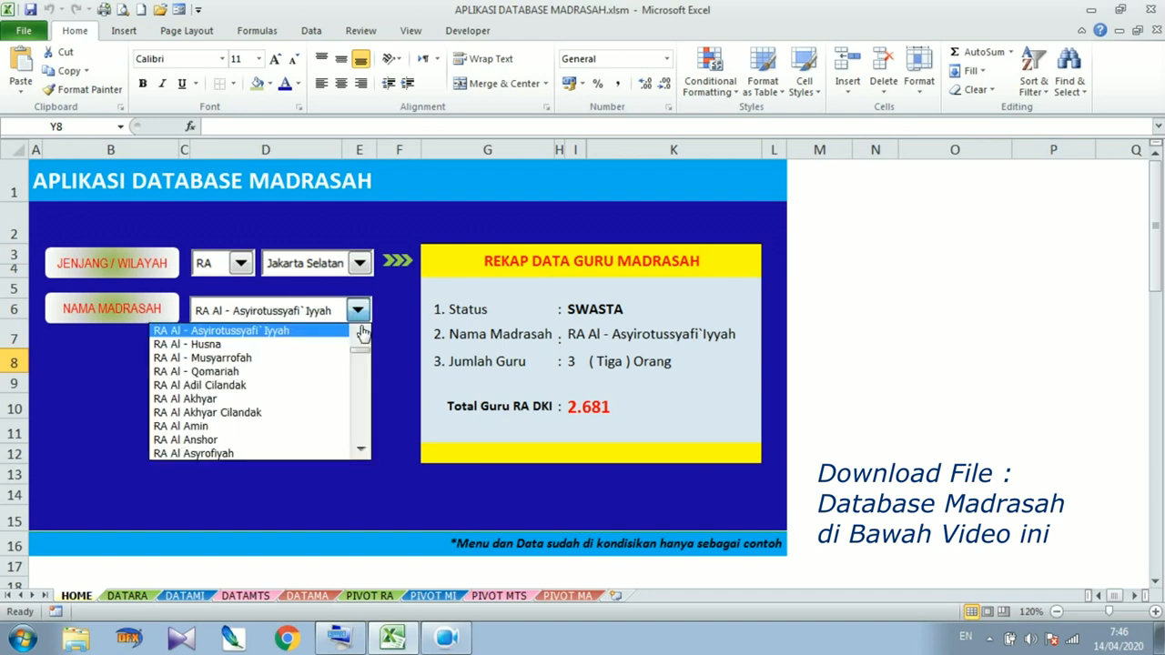
{"action": "left_click_drag", "start_coordinate": [361, 355], "coordinate": [361, 362]}
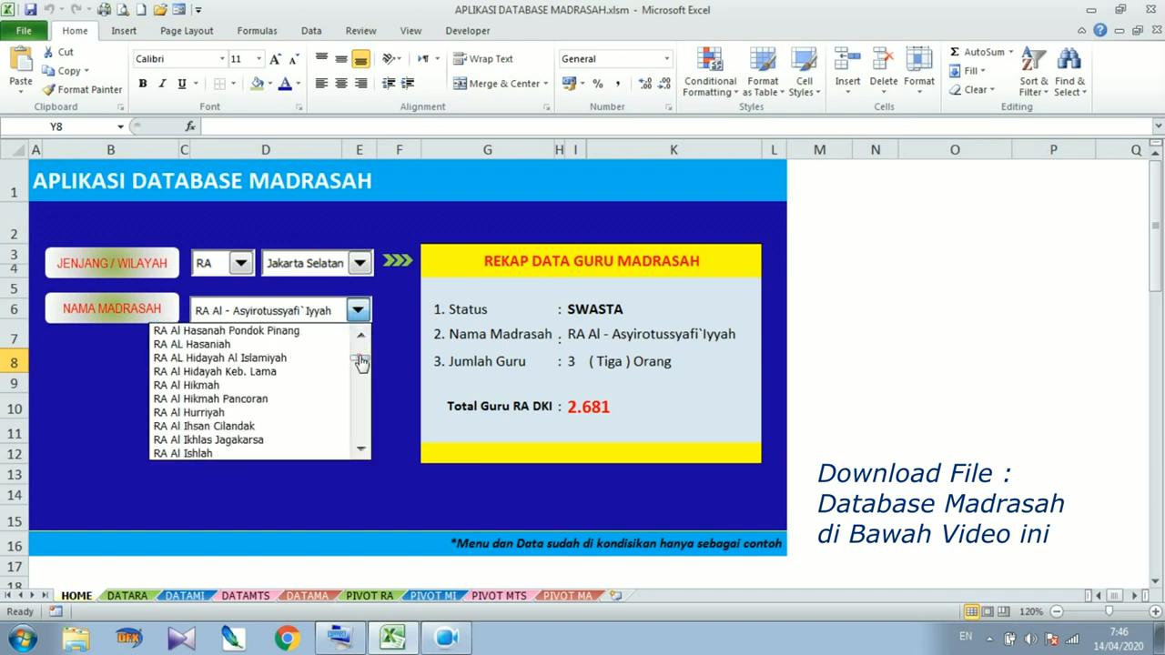
{"action": "left_click", "coordinate": [335, 364]}
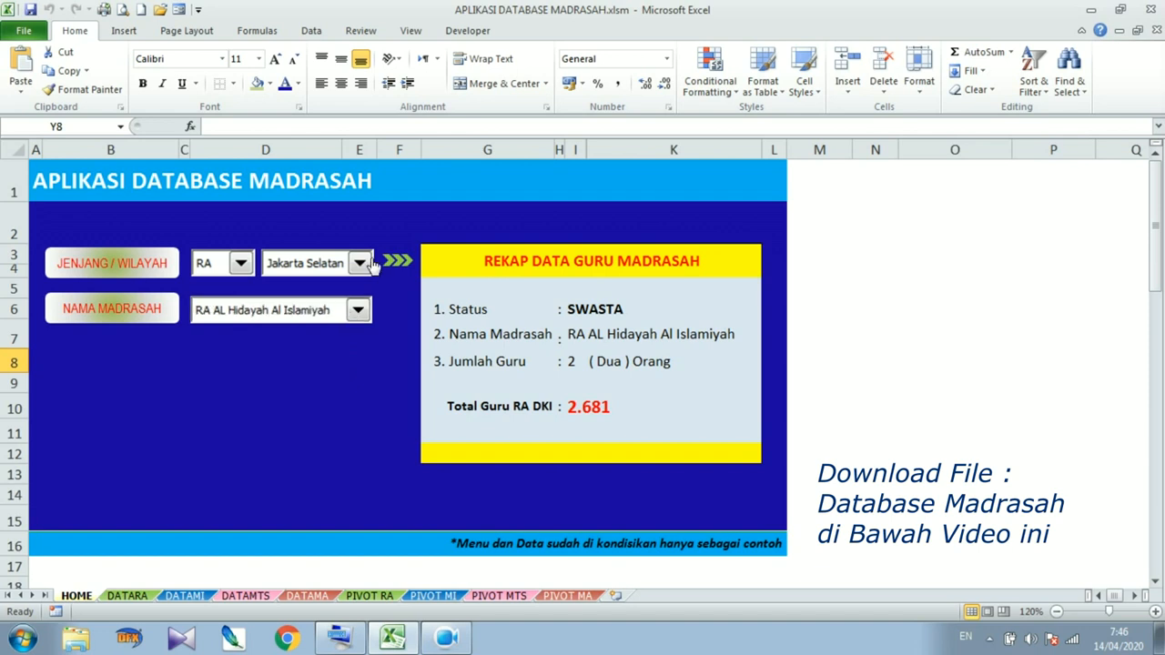
Set the region to Jakarta Timur and choose RA Al Fathimiyah as the madrasah
{"action": "left_click", "coordinate": [360, 264]}
{"action": "left_click", "coordinate": [340, 337]}
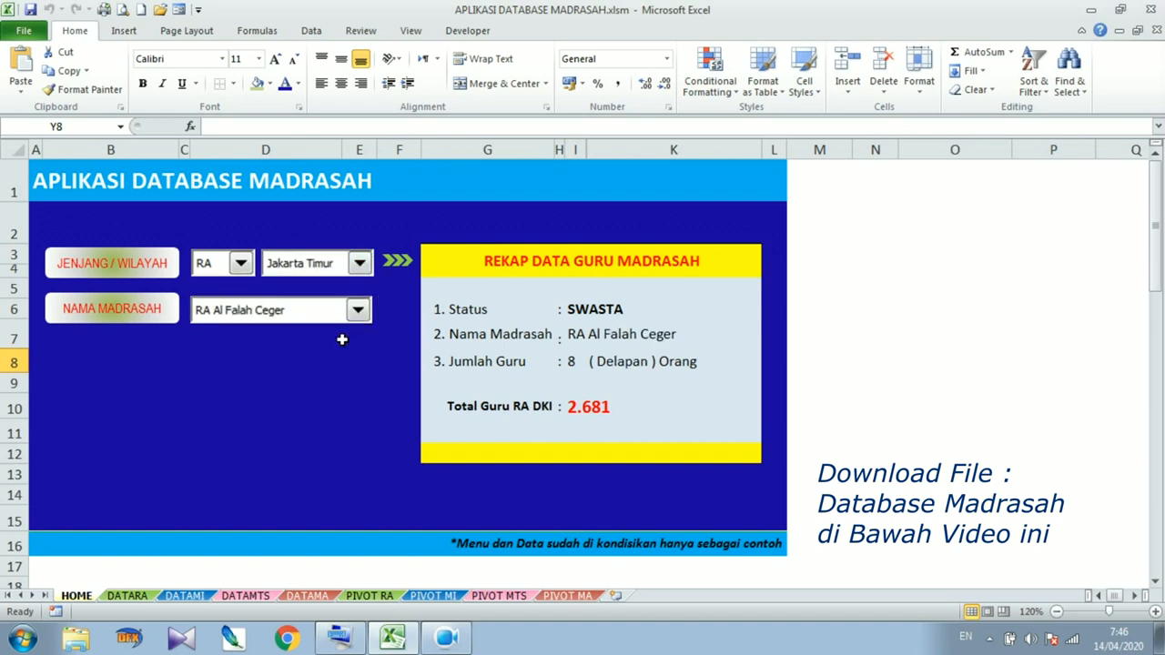
{"action": "left_click", "coordinate": [358, 312]}
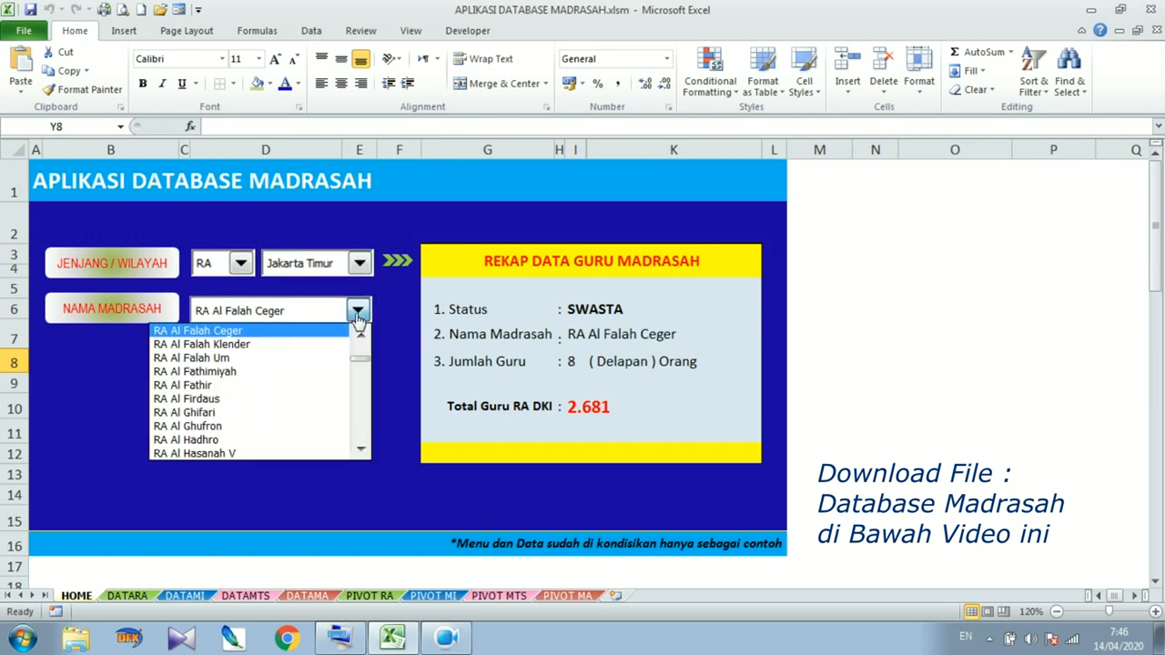
{"action": "left_click", "coordinate": [329, 373]}
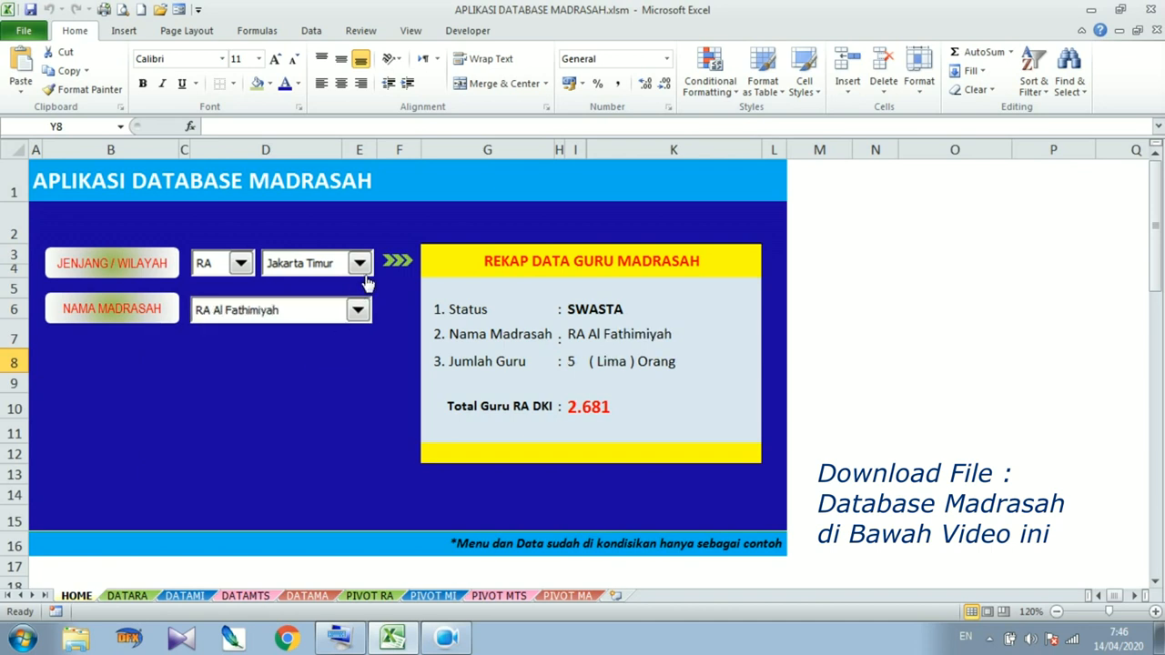
Set the region to Kep. Seribu and choose RA Al Ishlah Islamiyah as the madrasah to view its recap
{"action": "left_click", "coordinate": [363, 272]}
{"action": "left_click", "coordinate": [339, 352]}
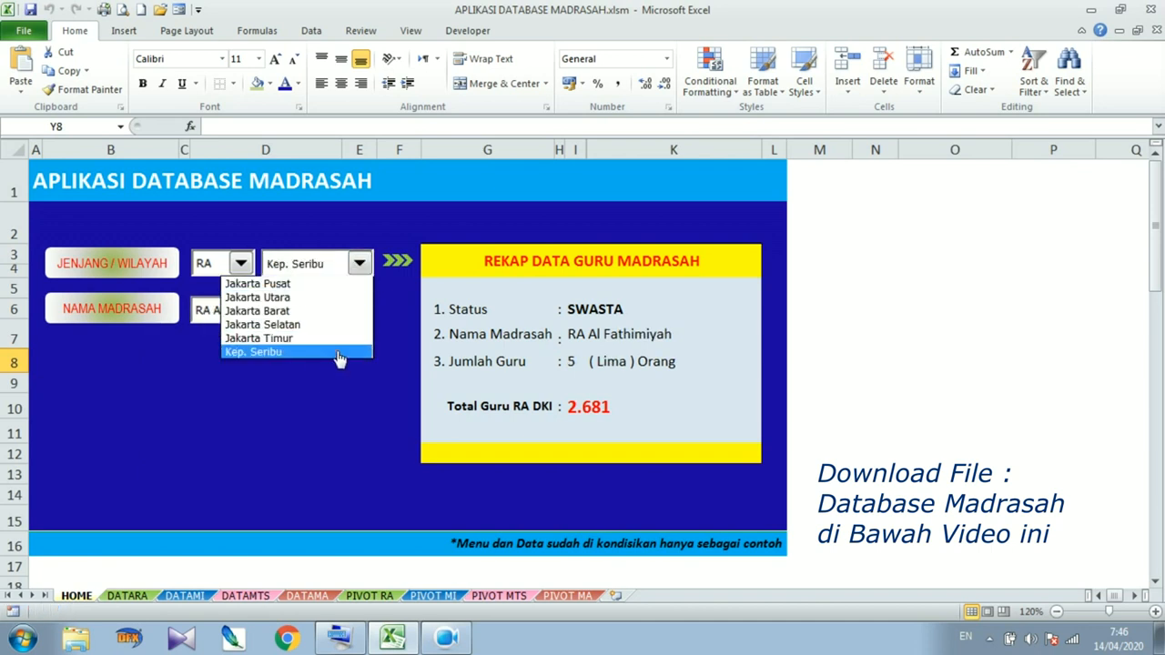
{"action": "left_click", "coordinate": [355, 318]}
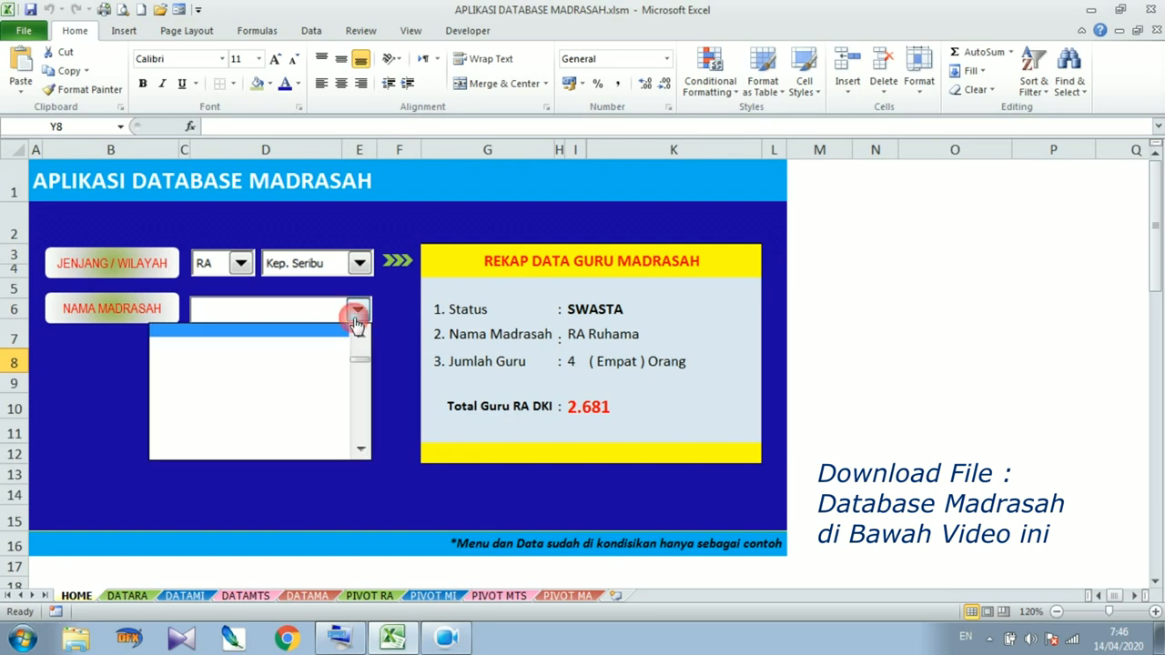
{"action": "left_click_drag", "start_coordinate": [360, 362], "coordinate": [362, 348]}
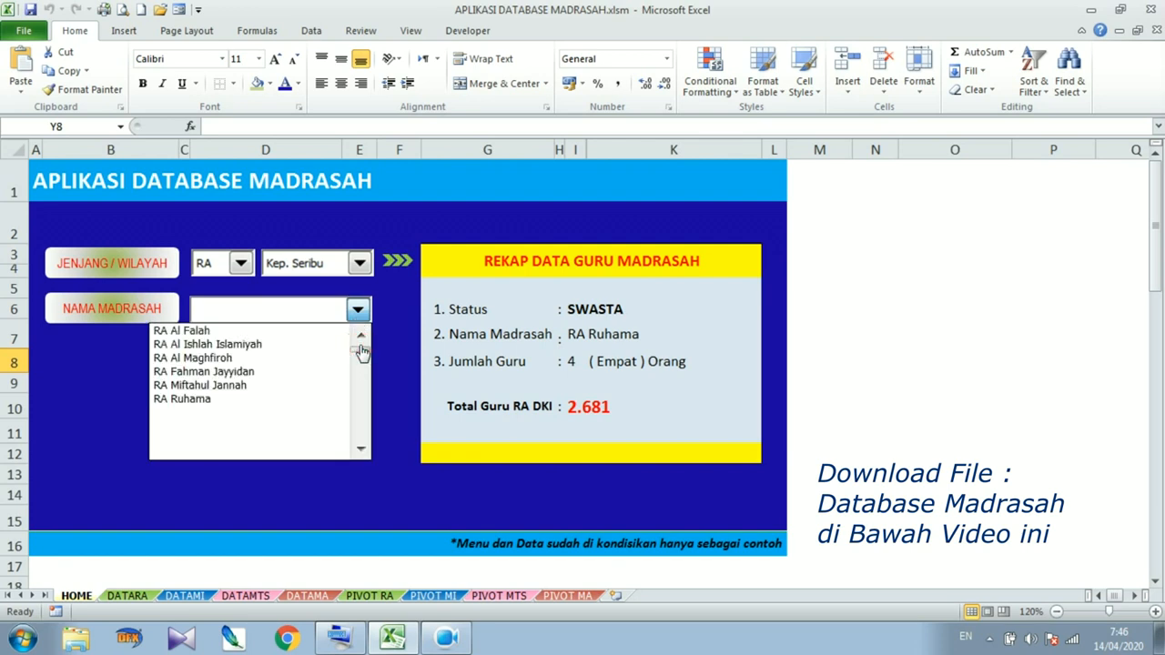
{"action": "left_click", "coordinate": [334, 345]}
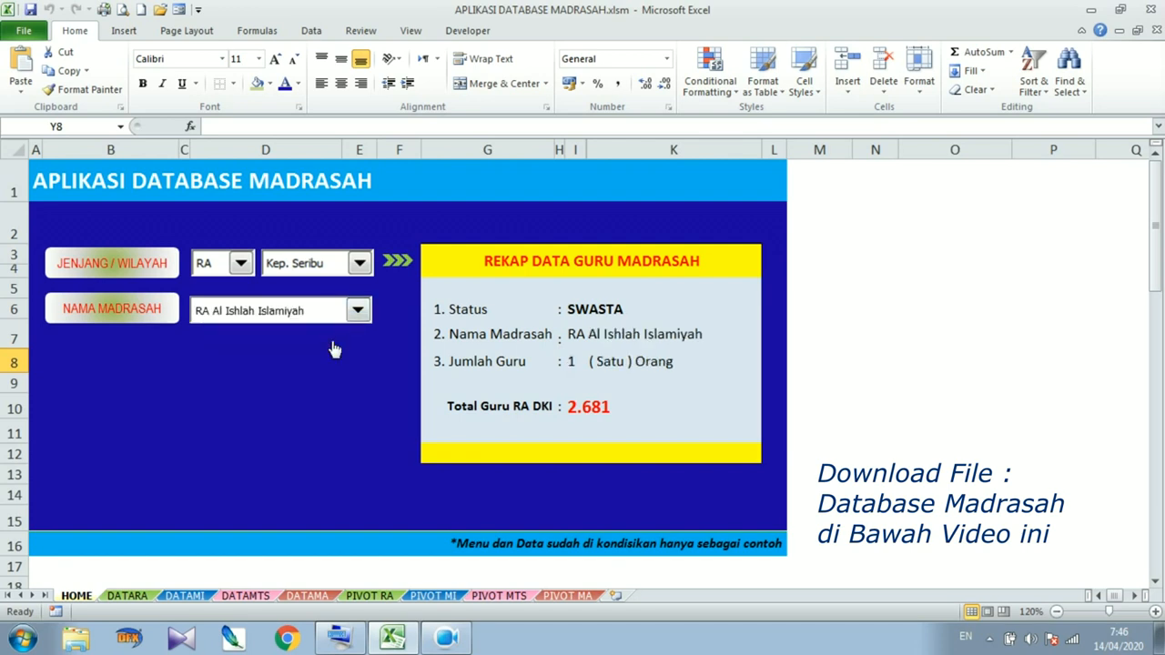
Set the level to MI and choose Jakarta Pusat as its region
{"action": "left_click", "coordinate": [241, 264]}
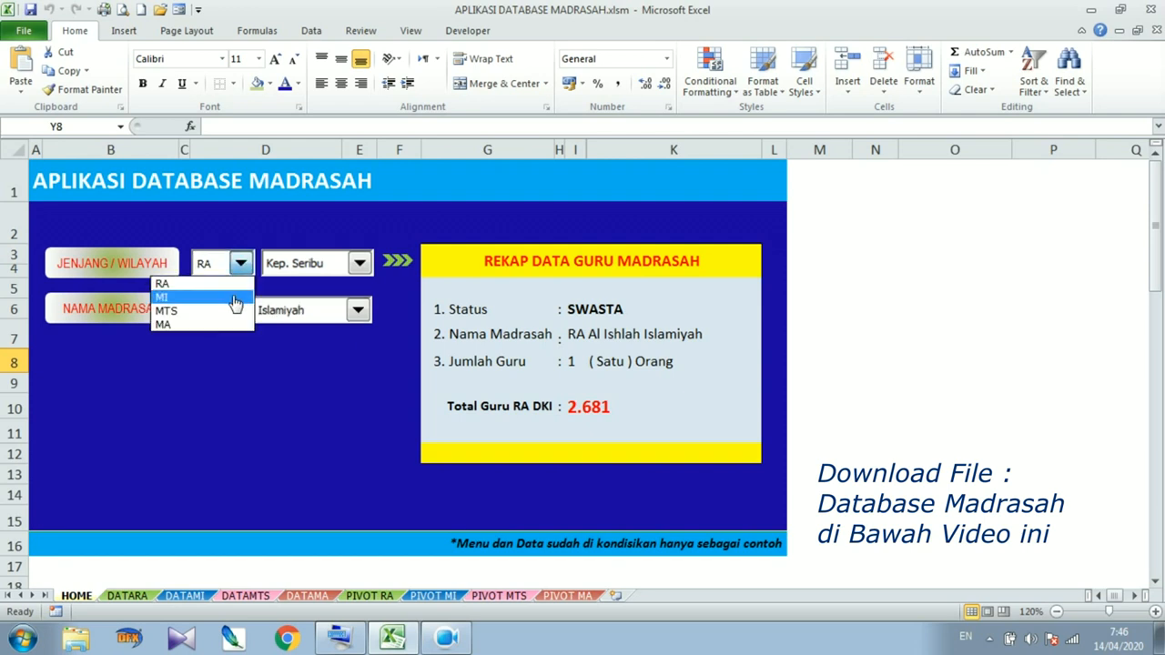
{"action": "left_click", "coordinate": [235, 298]}
{"action": "left_click", "coordinate": [359, 263]}
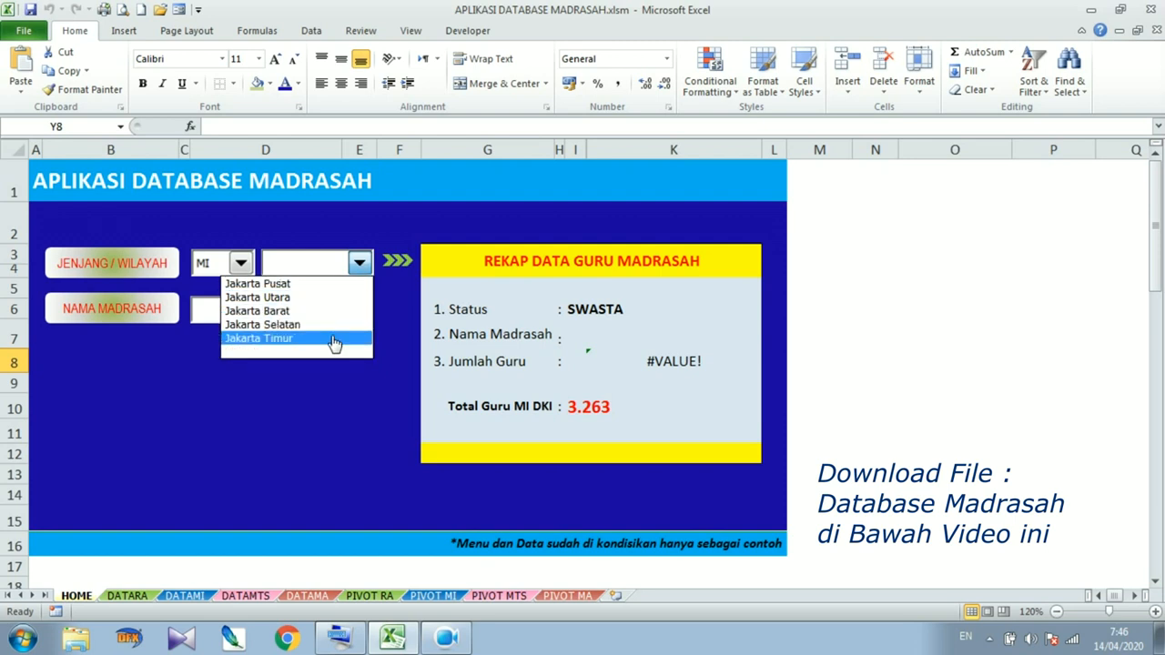
{"action": "left_click", "coordinate": [286, 286]}
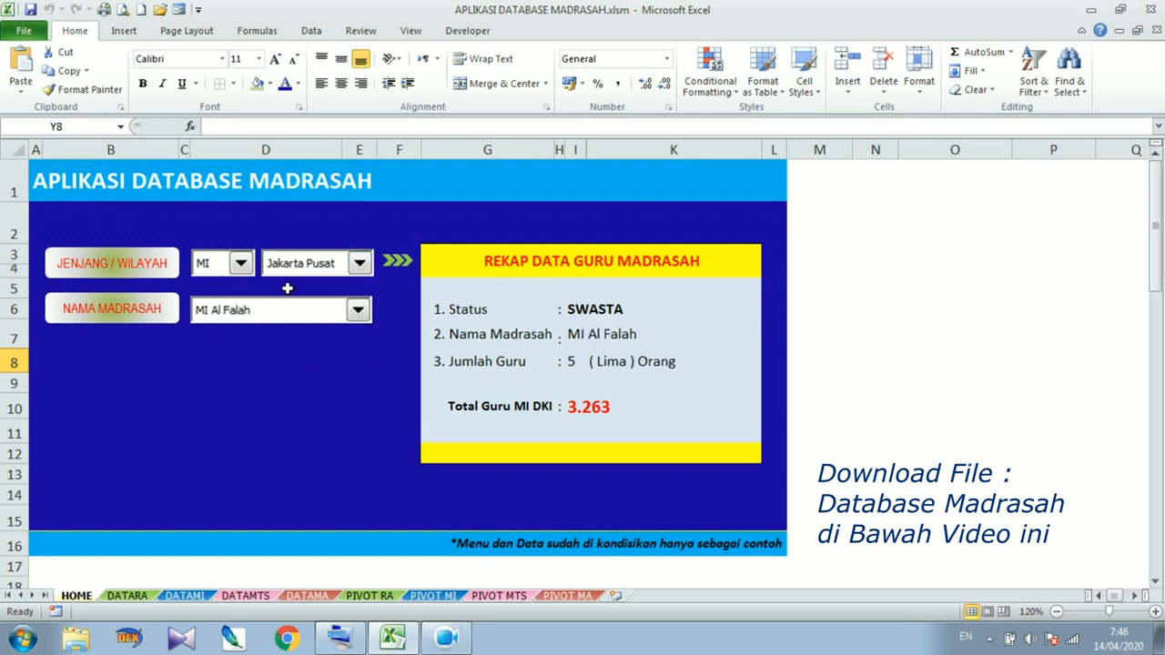
Switch the level to MTS and examine the regions offered for it
{"action": "left_click", "coordinate": [240, 263]}
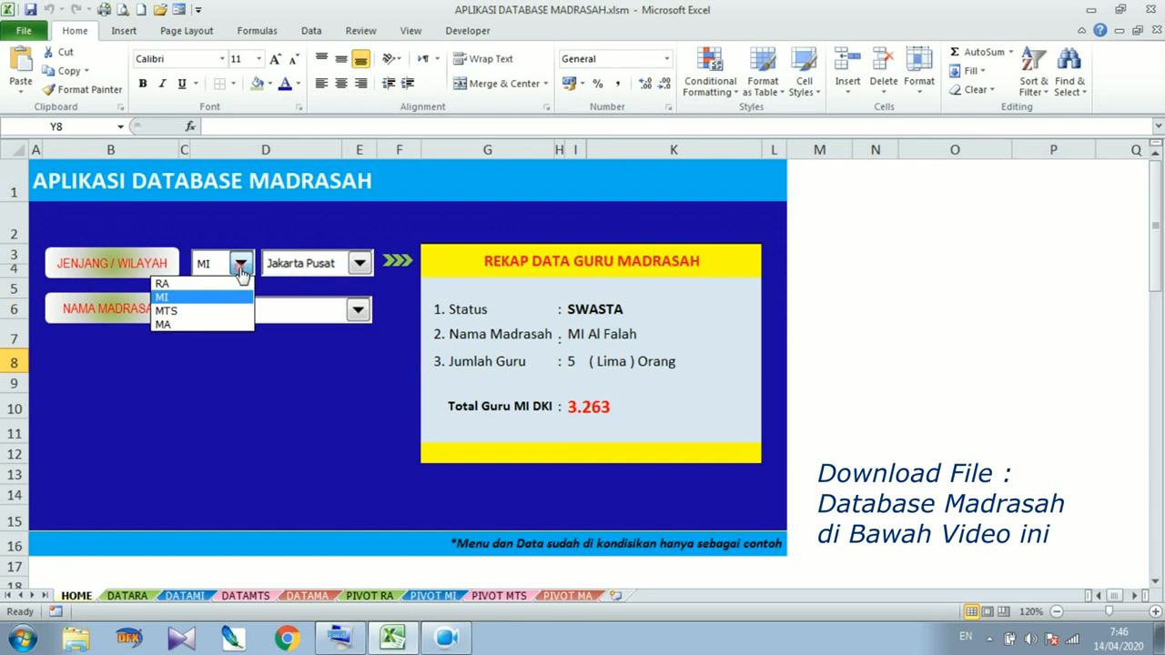
{"action": "left_click", "coordinate": [236, 317]}
{"action": "left_click", "coordinate": [359, 263]}
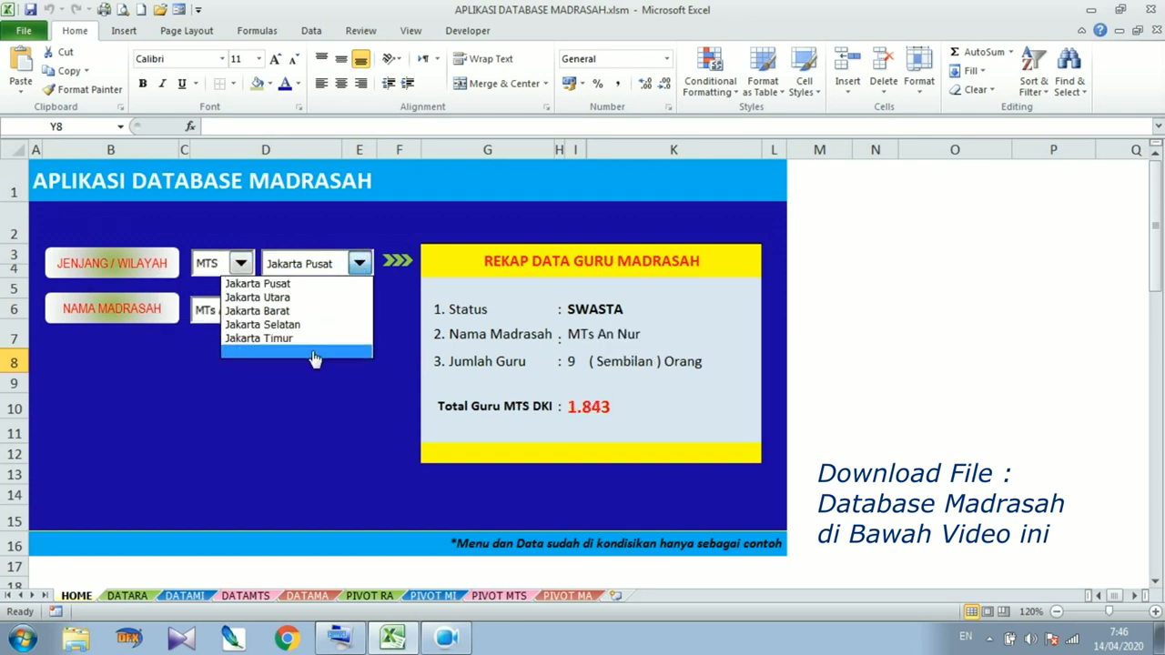
{"action": "left_click", "coordinate": [360, 271]}
Switch the level to MA and examine its list of regions
{"action": "left_click", "coordinate": [240, 263]}
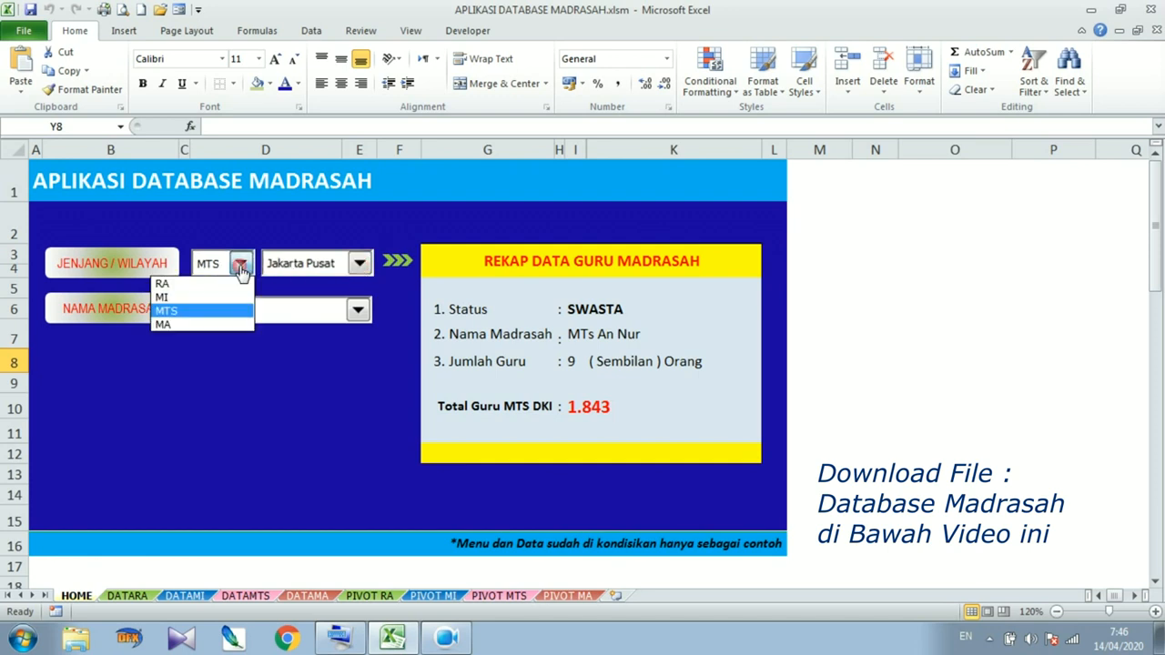
{"action": "left_click", "coordinate": [234, 327]}
{"action": "left_click", "coordinate": [359, 263]}
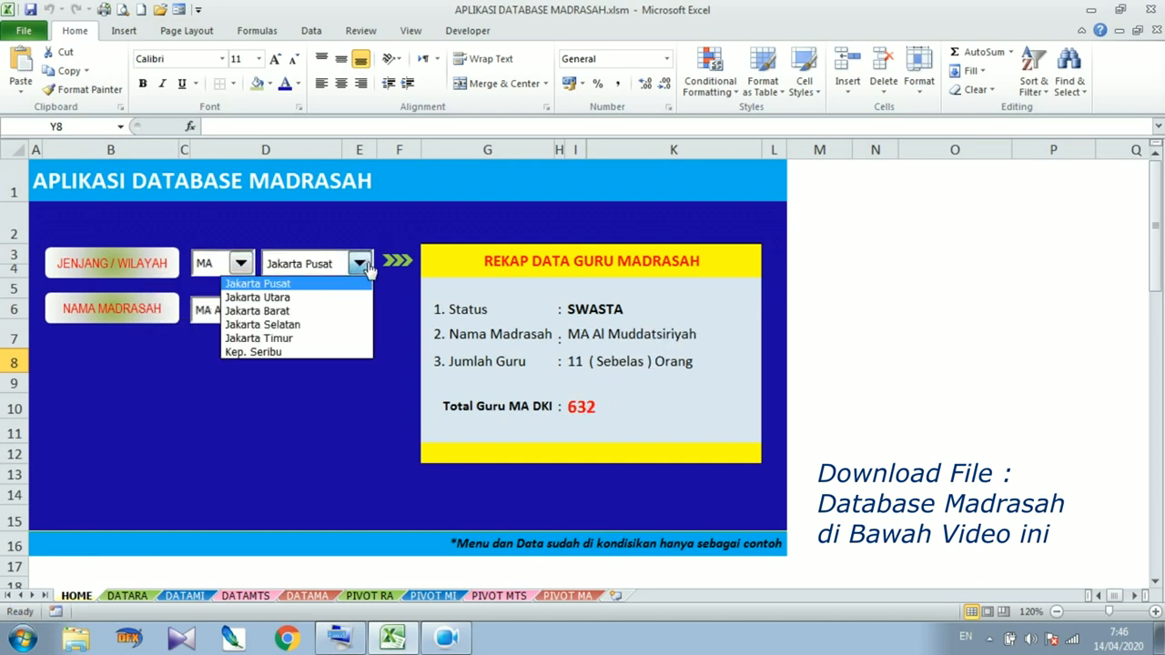
{"action": "left_click", "coordinate": [331, 396]}
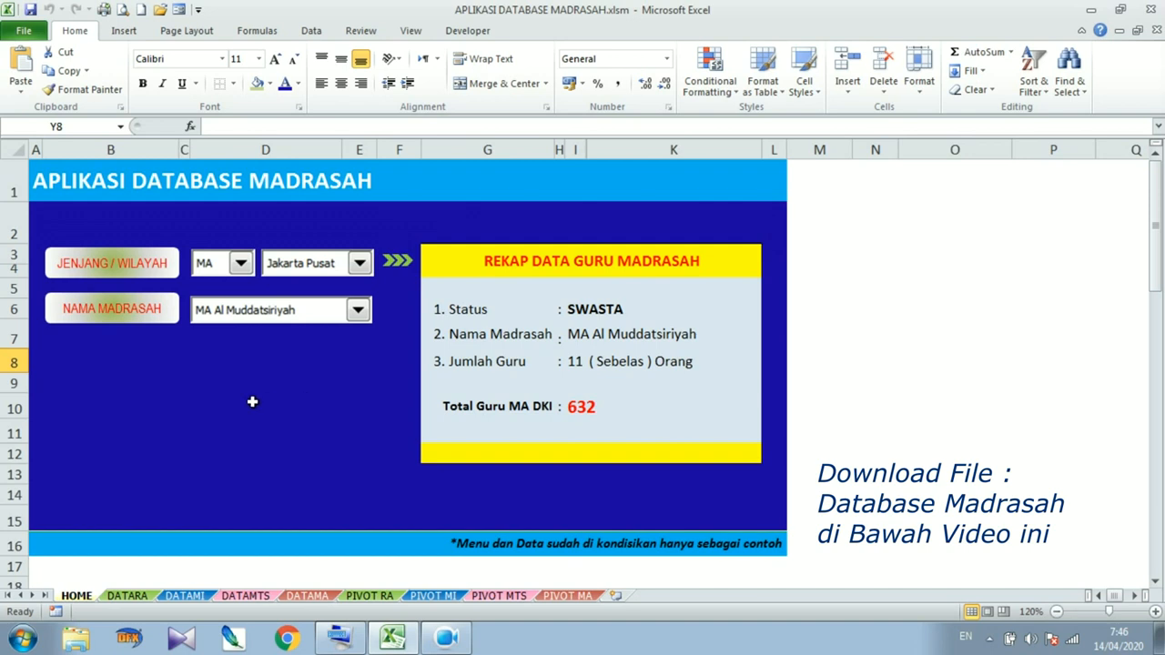
On the DATARA sheet, examine the KOTA, UNIT KERJA and NAMA GURU columns and the cities in the KOTA filter
{"action": "left_click", "coordinate": [128, 596]}
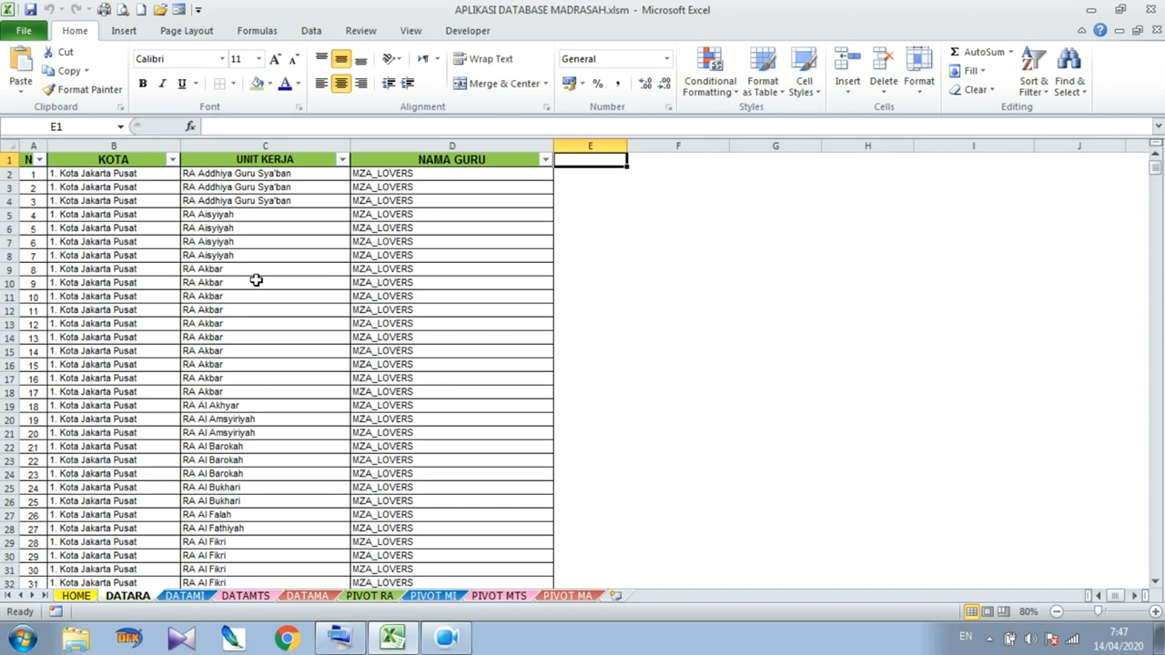
{"action": "left_click", "coordinate": [135, 159]}
{"action": "left_click", "coordinate": [192, 159]}
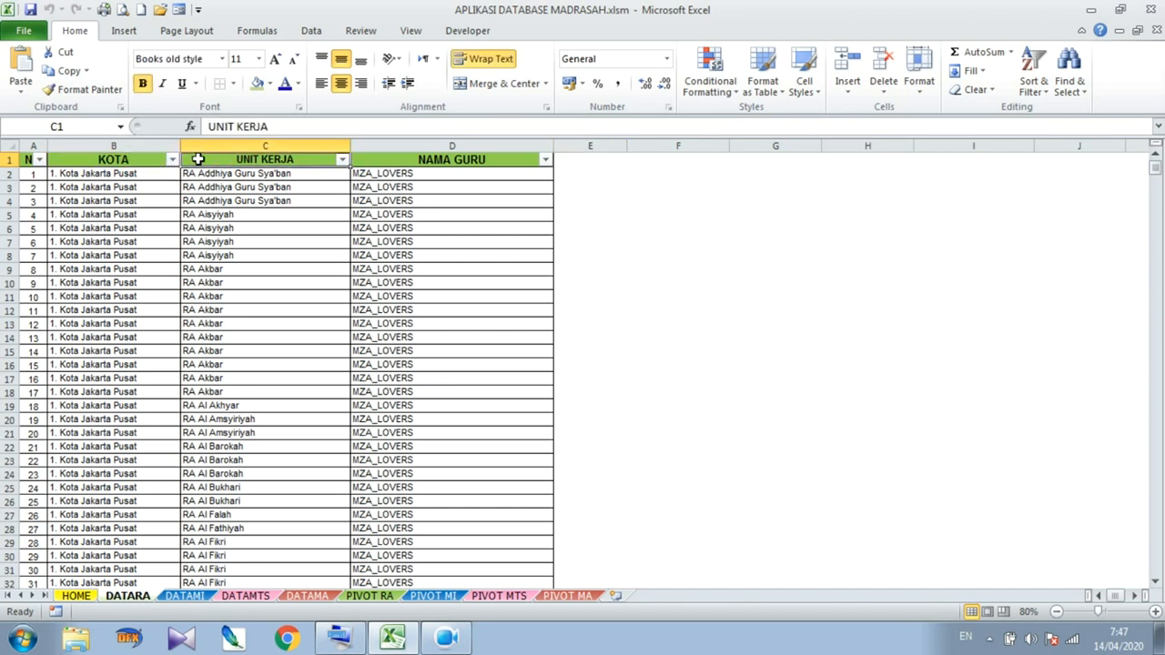
{"action": "left_click", "coordinate": [418, 160]}
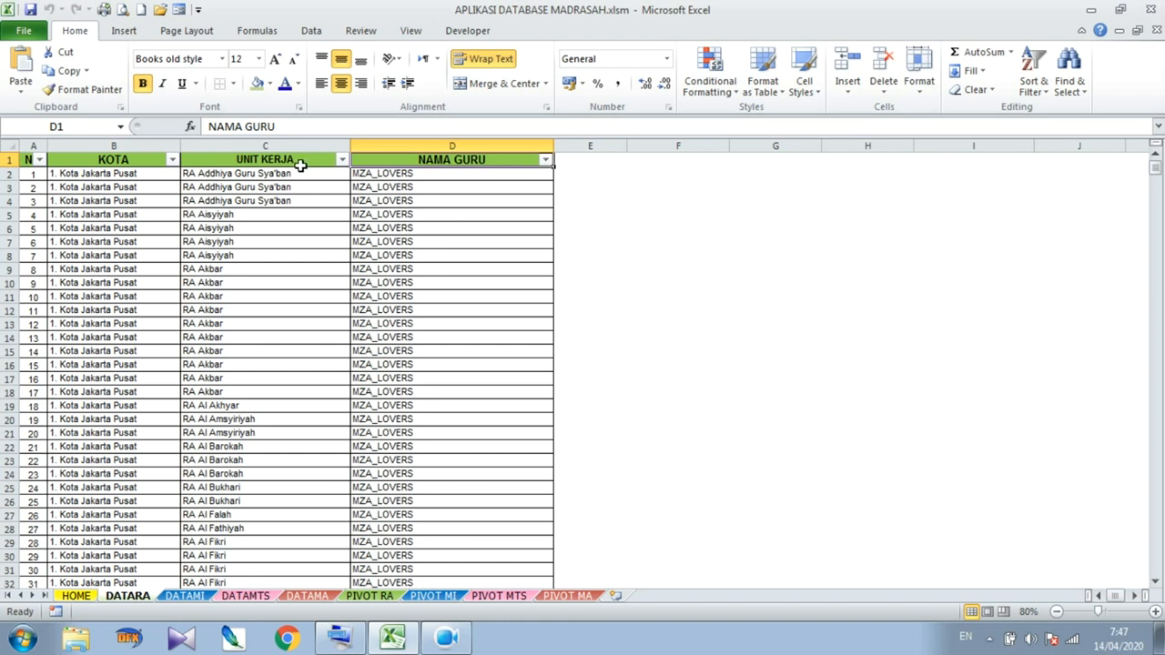
{"action": "left_click", "coordinate": [172, 161]}
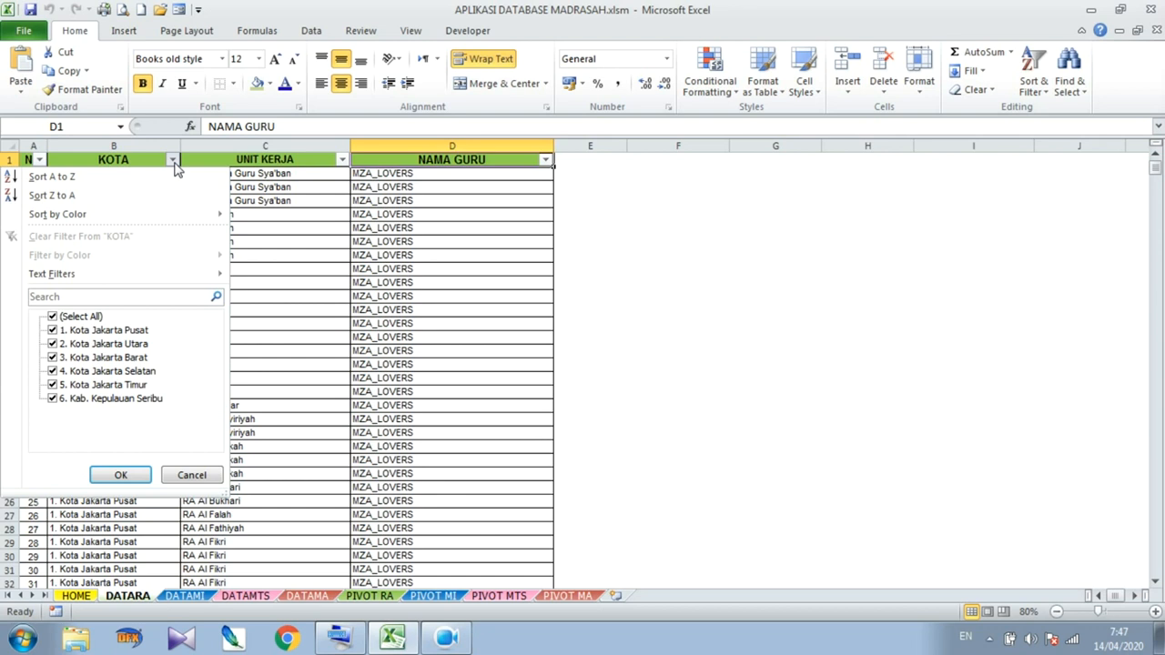
{"action": "left_click", "coordinate": [173, 161]}
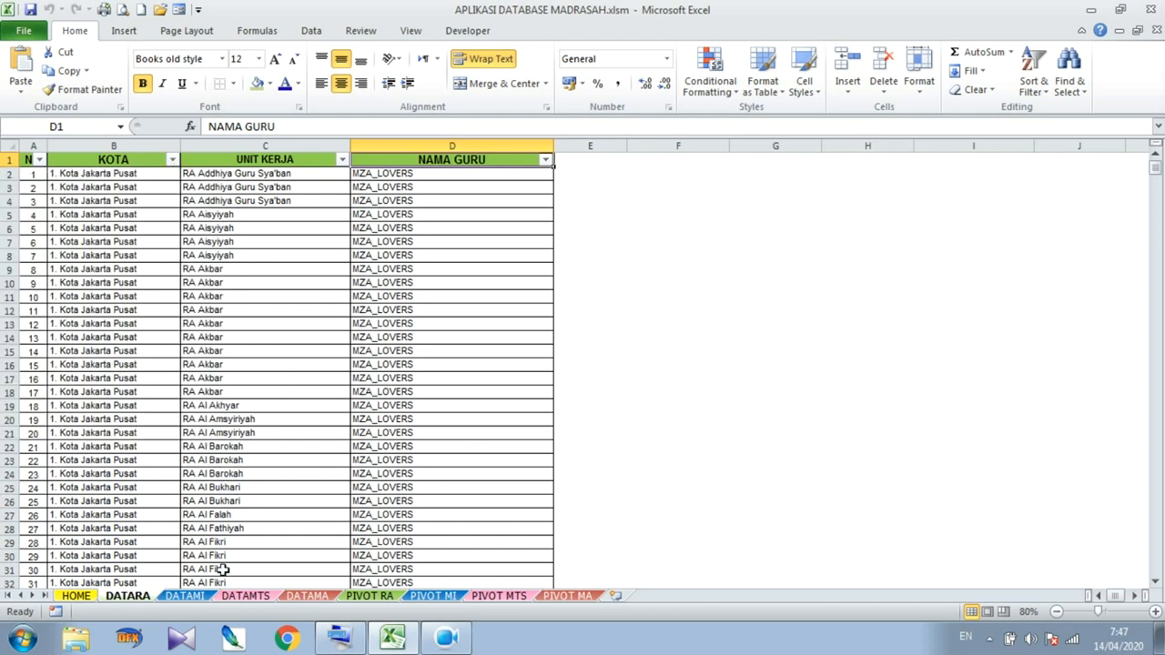
On the DATAMI sheet, check which cities the KOTA column's filter lists
{"action": "left_click", "coordinate": [198, 596]}
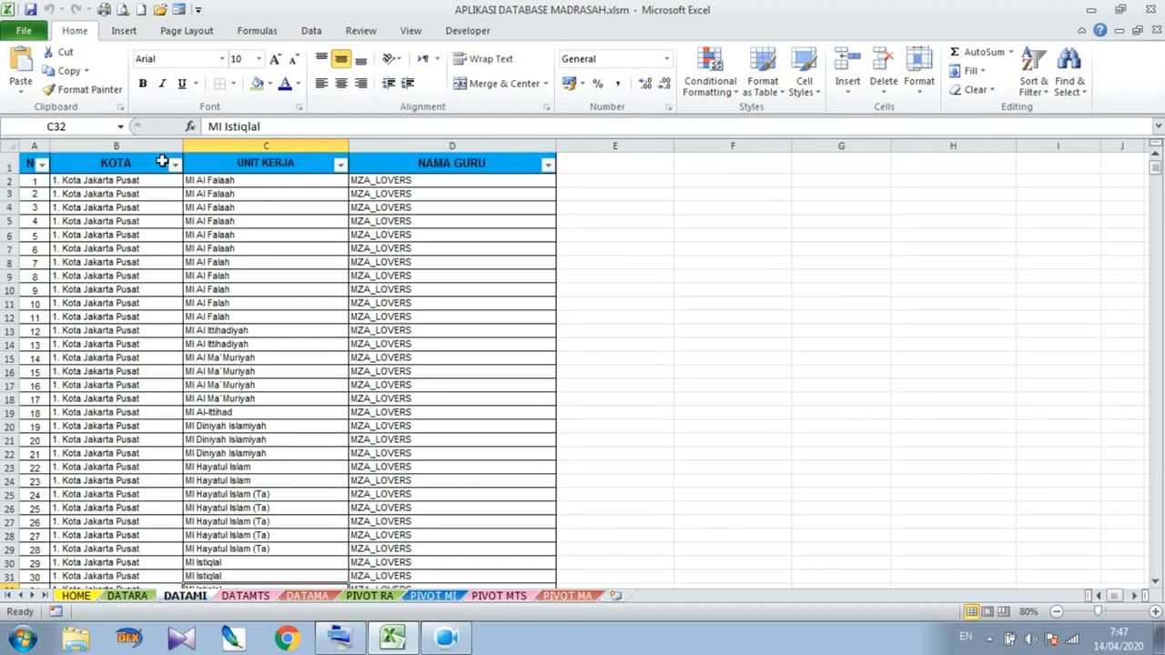
{"action": "left_click", "coordinate": [175, 164]}
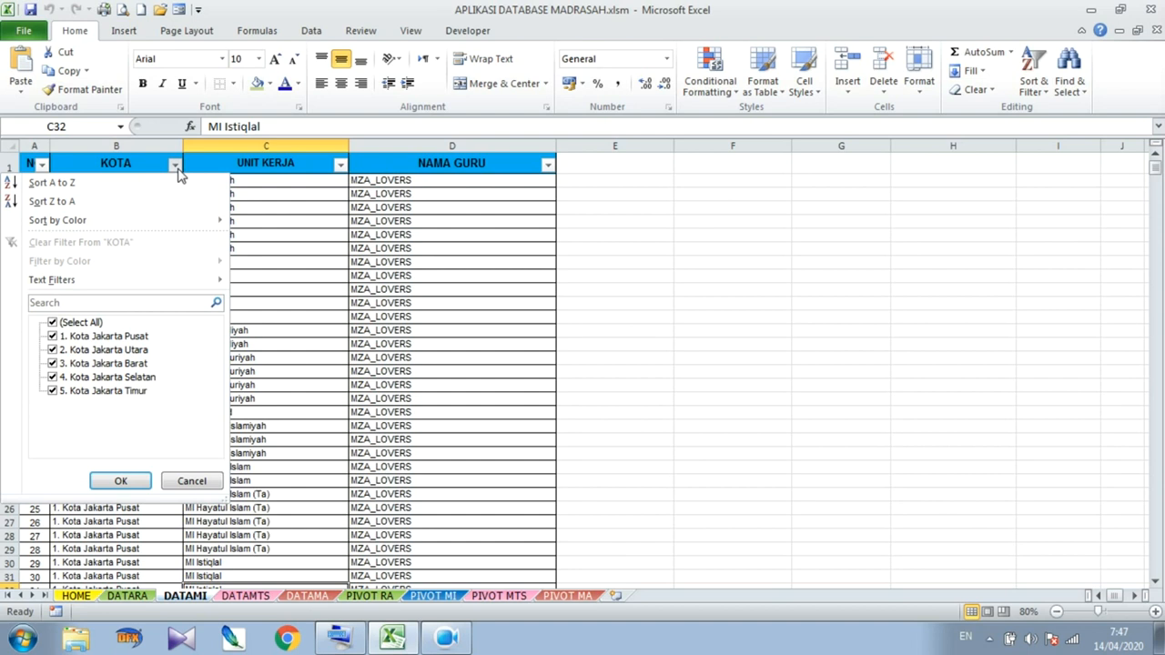
{"action": "left_click", "coordinate": [174, 165]}
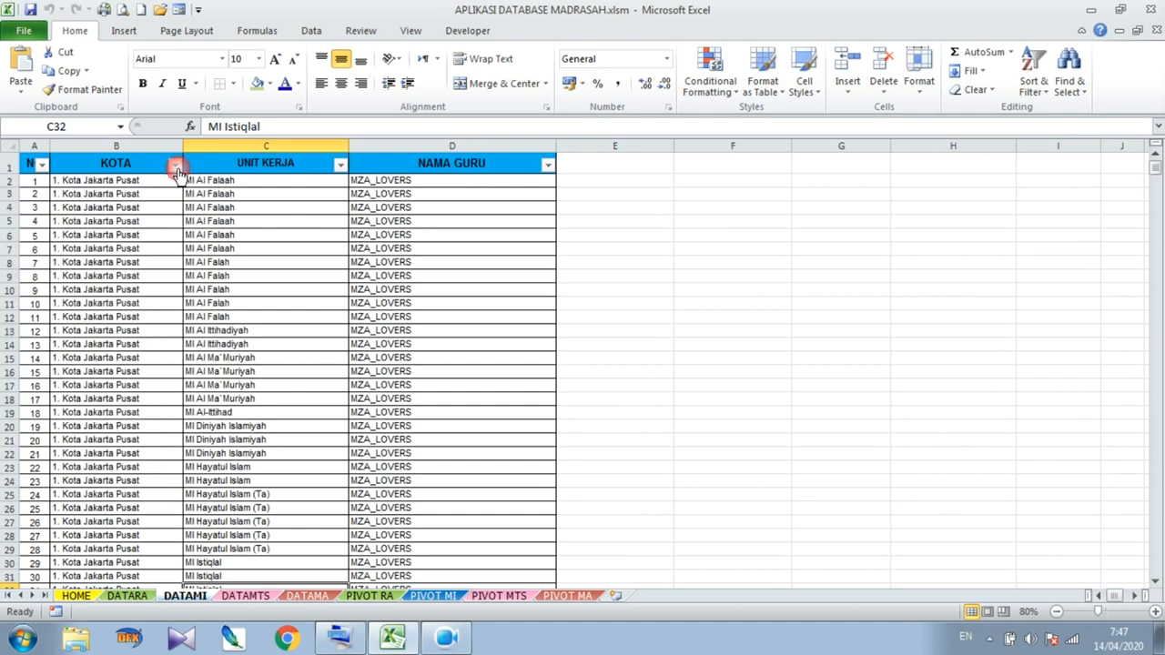
Check the cities listed in the KOTA filter of the DATAMTS sheet
{"action": "left_click", "coordinate": [258, 599]}
{"action": "left_click", "coordinate": [214, 211]}
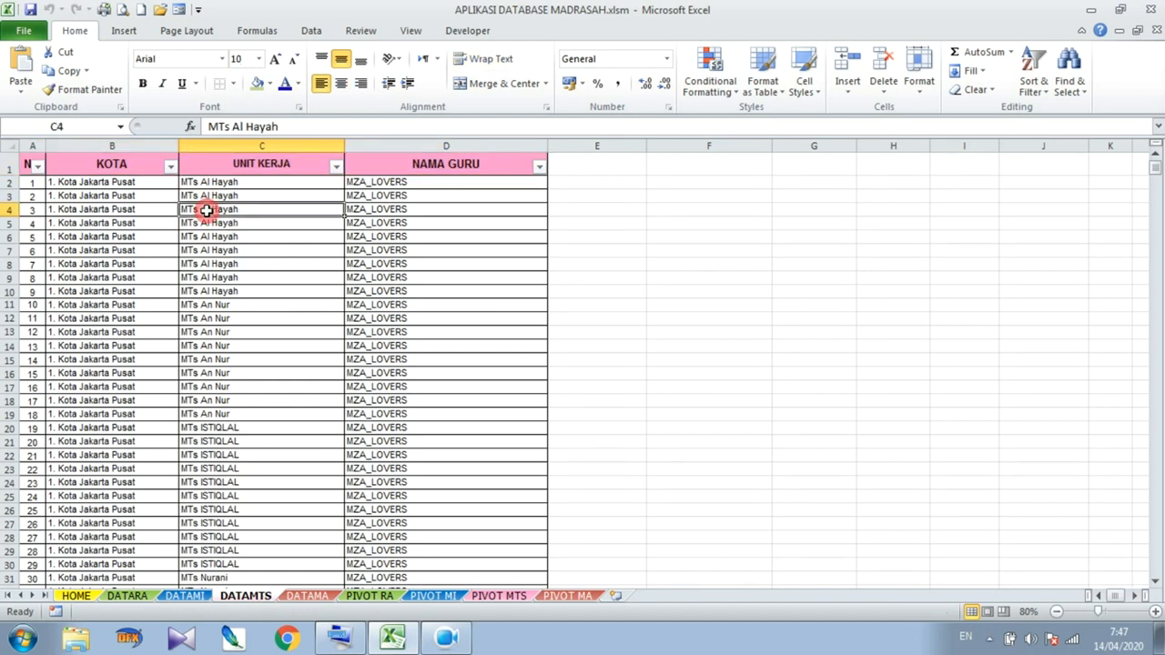
{"action": "left_click", "coordinate": [171, 168]}
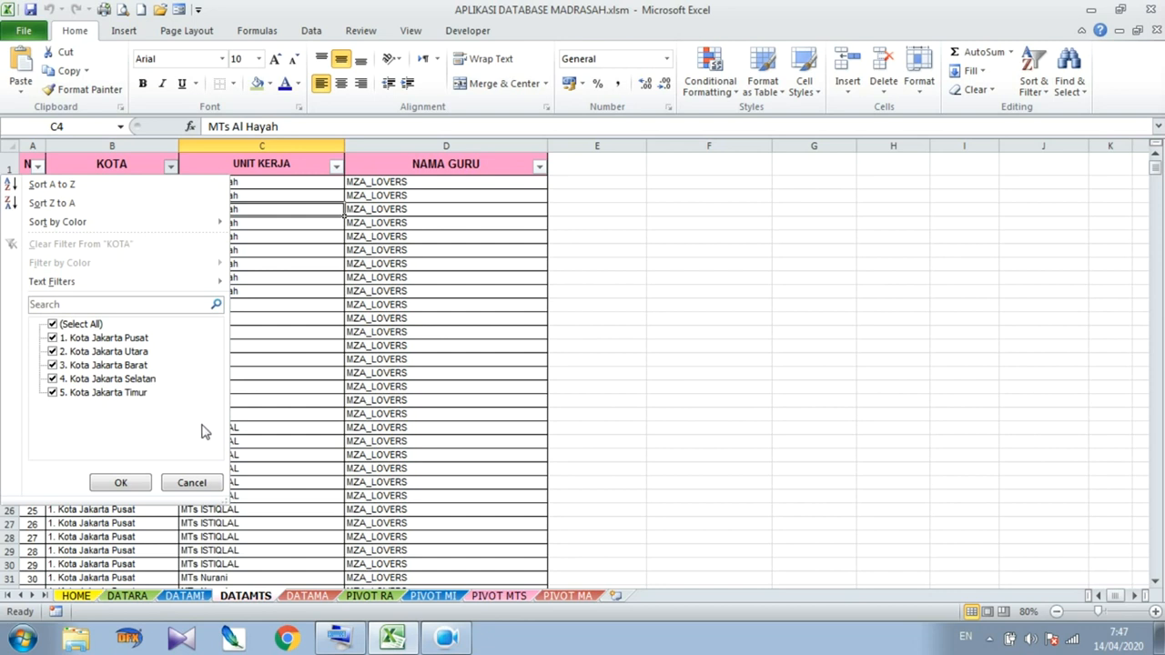
{"action": "left_click", "coordinate": [260, 439]}
Review the KOTA filter's city list on the DATAMA sheet
{"action": "left_click", "coordinate": [307, 596]}
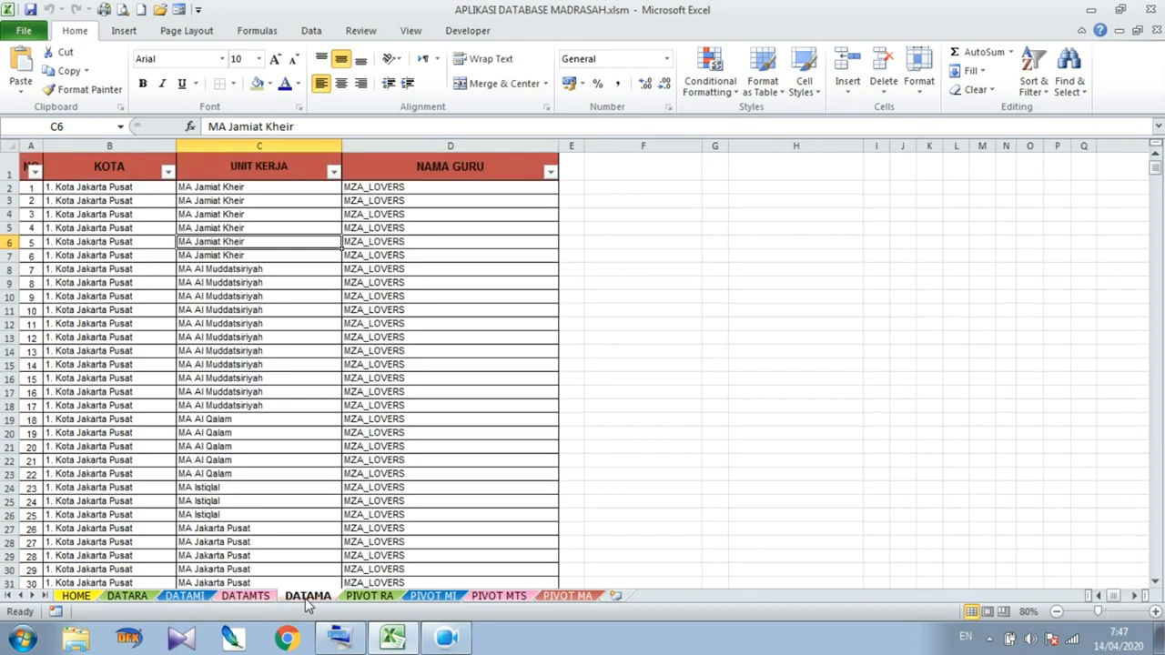
{"action": "left_click", "coordinate": [167, 173]}
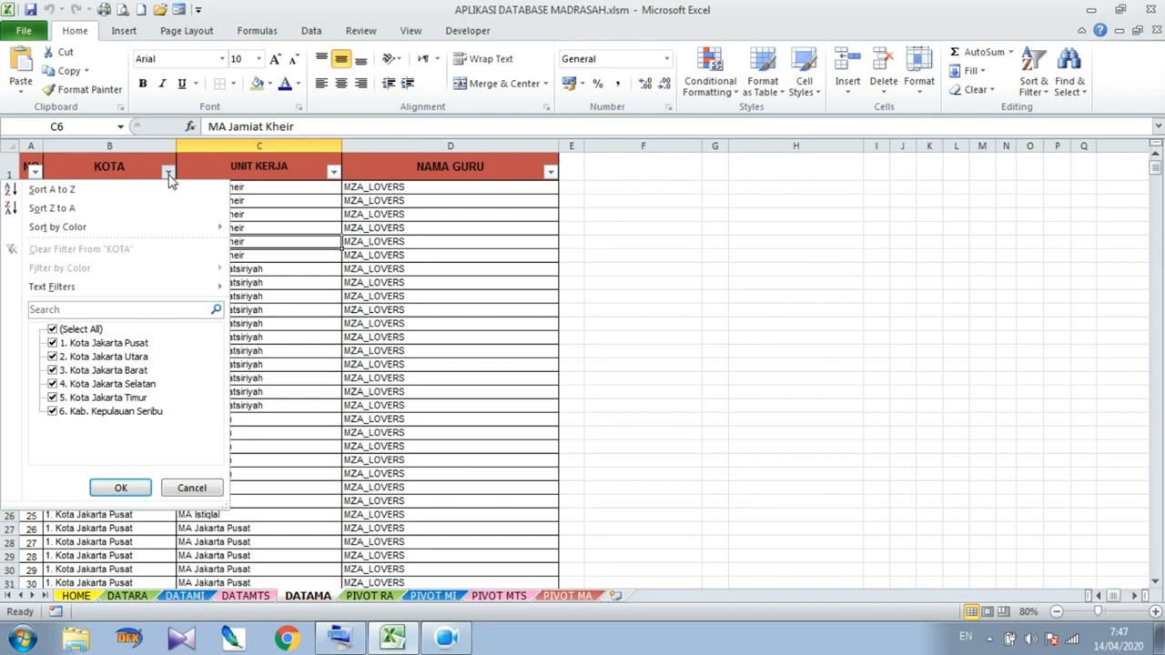
{"action": "left_click", "coordinate": [168, 174]}
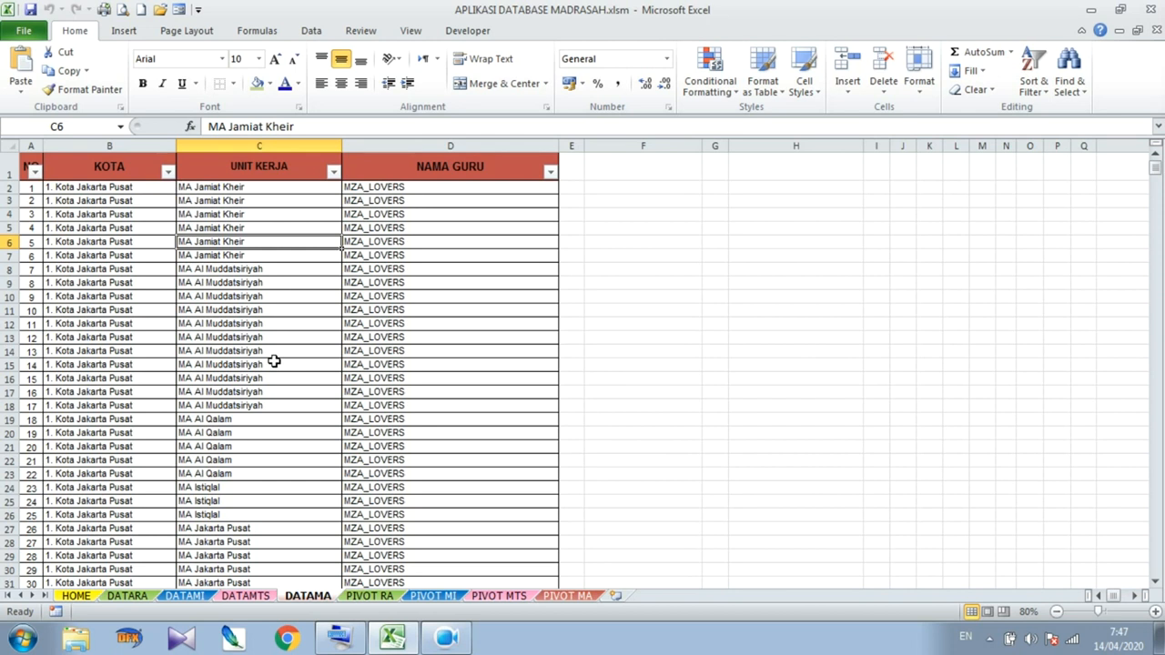
On the HOME sheet, switch the level through RA, MI, MTS and MA to compare teacher totals, ending on RA
{"action": "left_click", "coordinate": [91, 596]}
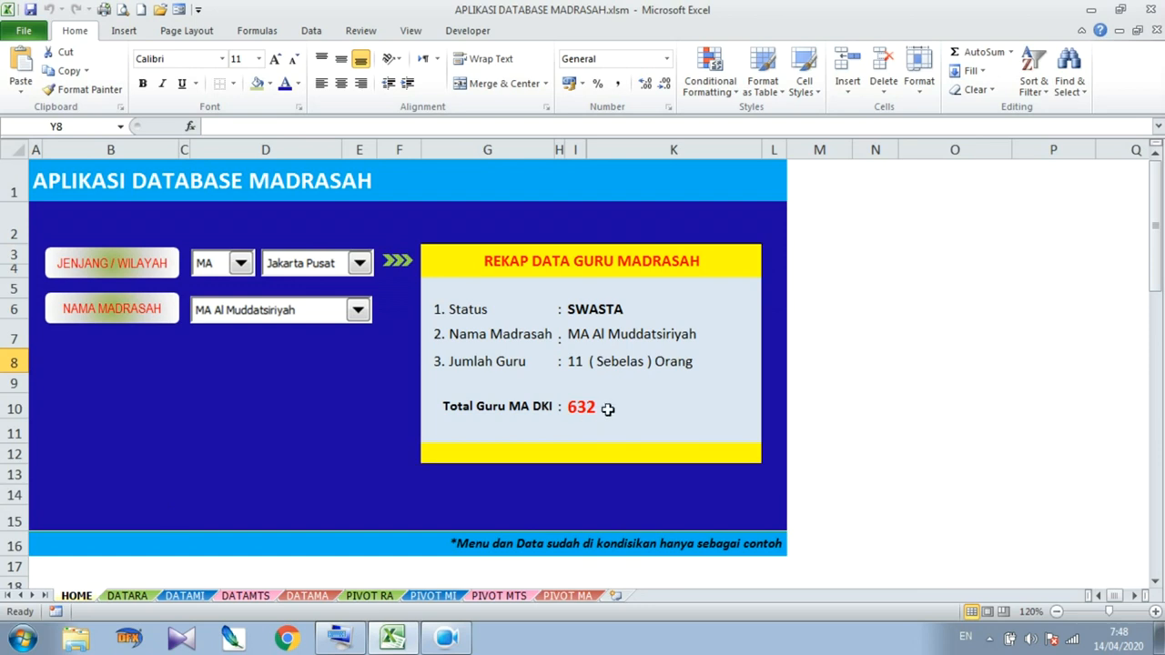
{"action": "left_click", "coordinate": [240, 264]}
{"action": "left_click", "coordinate": [162, 284]}
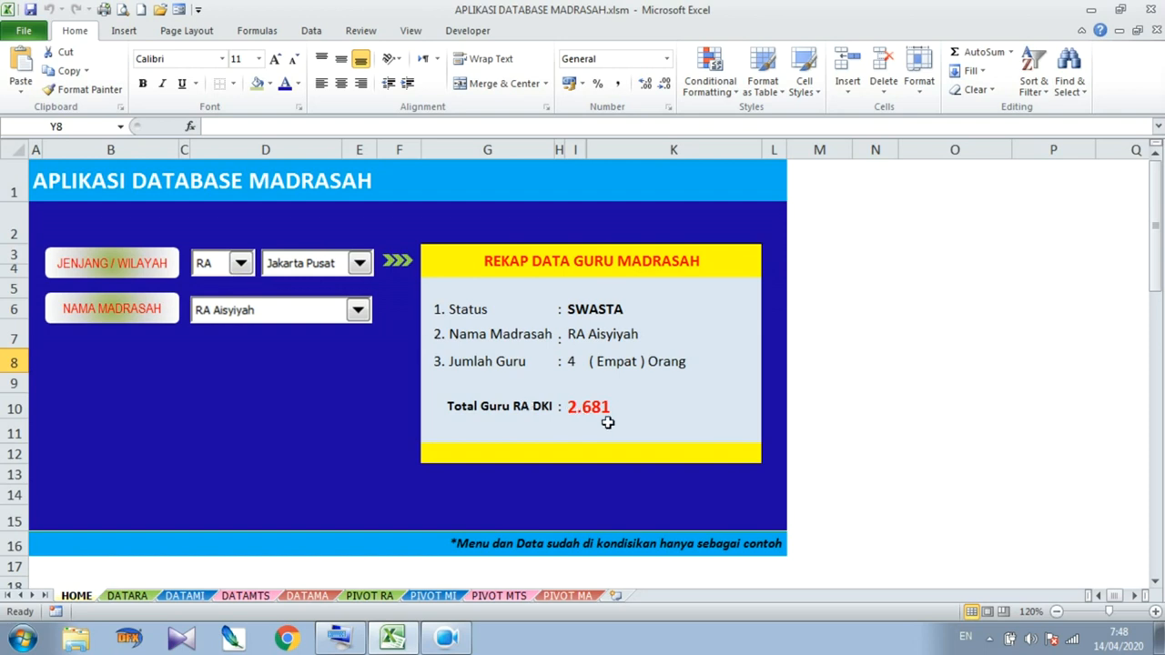
{"action": "left_click", "coordinate": [241, 264]}
{"action": "left_click", "coordinate": [239, 297]}
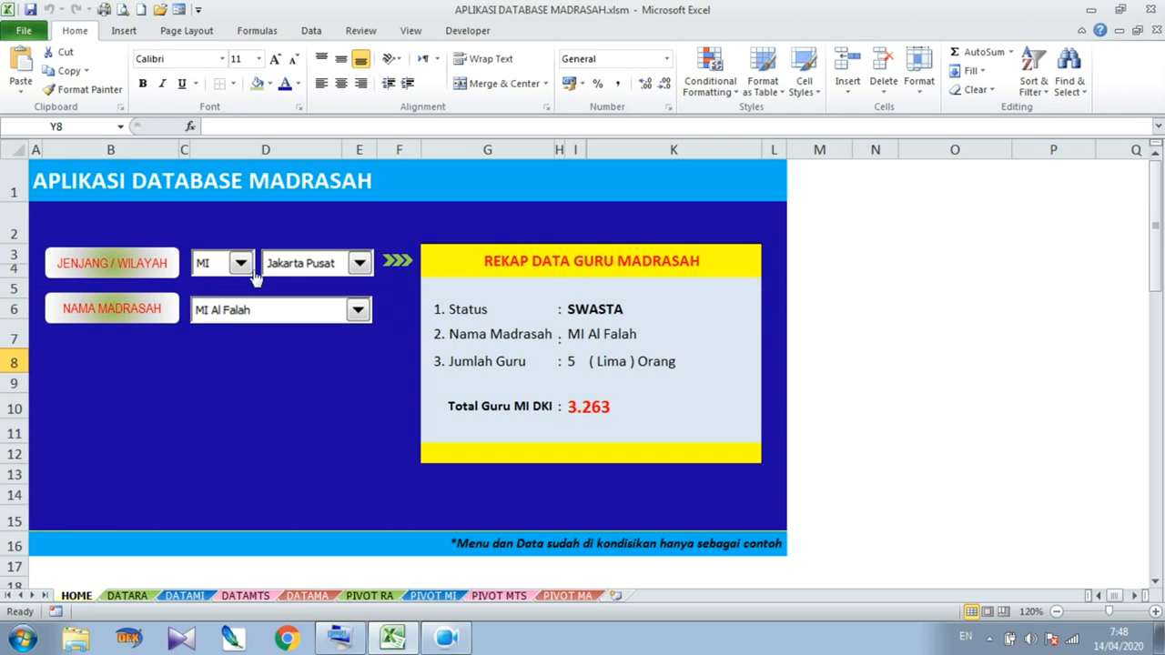
{"action": "left_click", "coordinate": [241, 264]}
{"action": "left_click", "coordinate": [218, 311]}
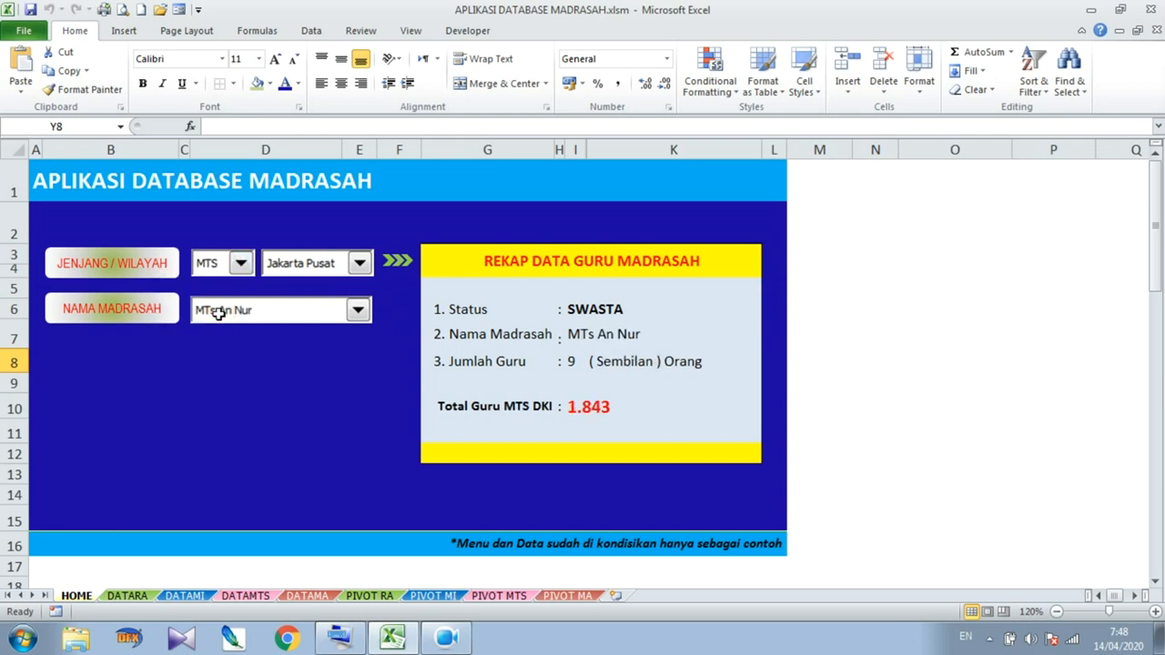
{"action": "left_click", "coordinate": [240, 263]}
{"action": "left_click", "coordinate": [230, 325]}
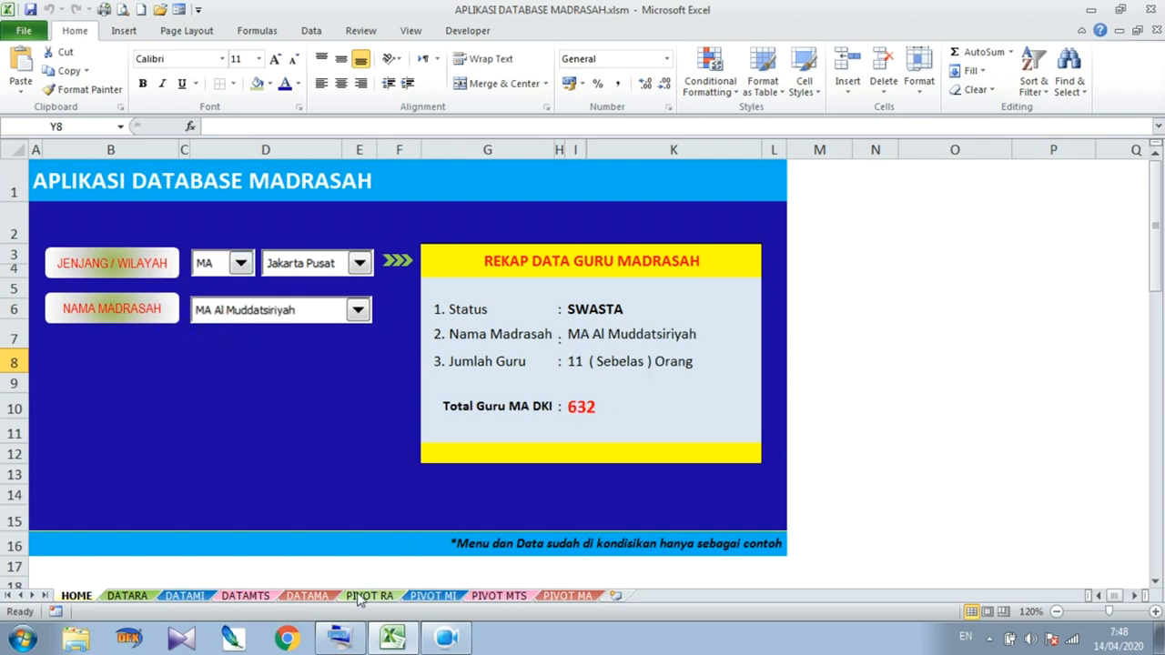
{"action": "left_click", "coordinate": [240, 263]}
{"action": "left_click", "coordinate": [235, 285]}
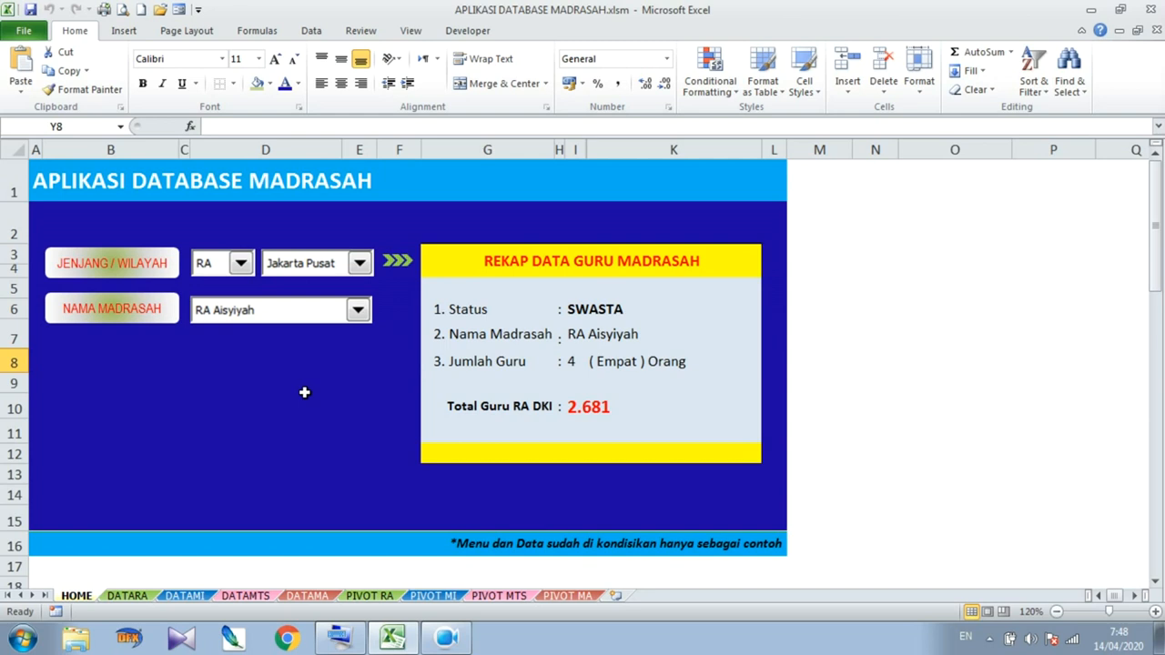
On the PIVOT RA sheet, check the KOTA filter of the first pivot table, for Kota Jakarta Pusat
{"action": "left_click", "coordinate": [373, 596]}
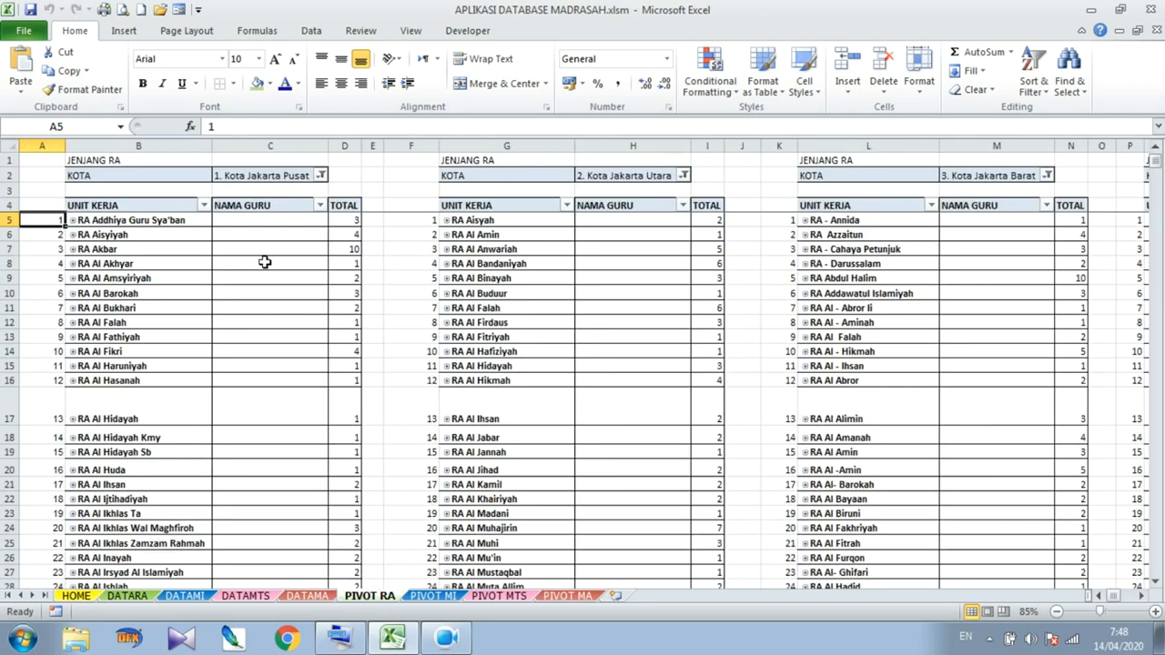
{"action": "left_click", "coordinate": [169, 173]}
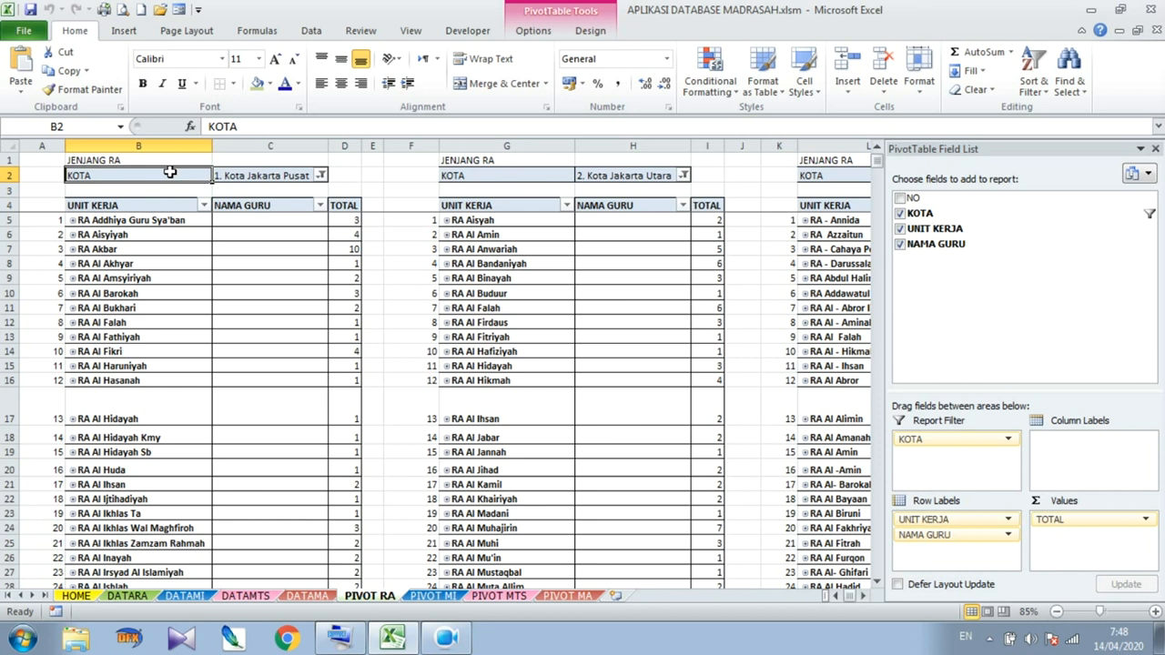
{"action": "left_click", "coordinate": [287, 176]}
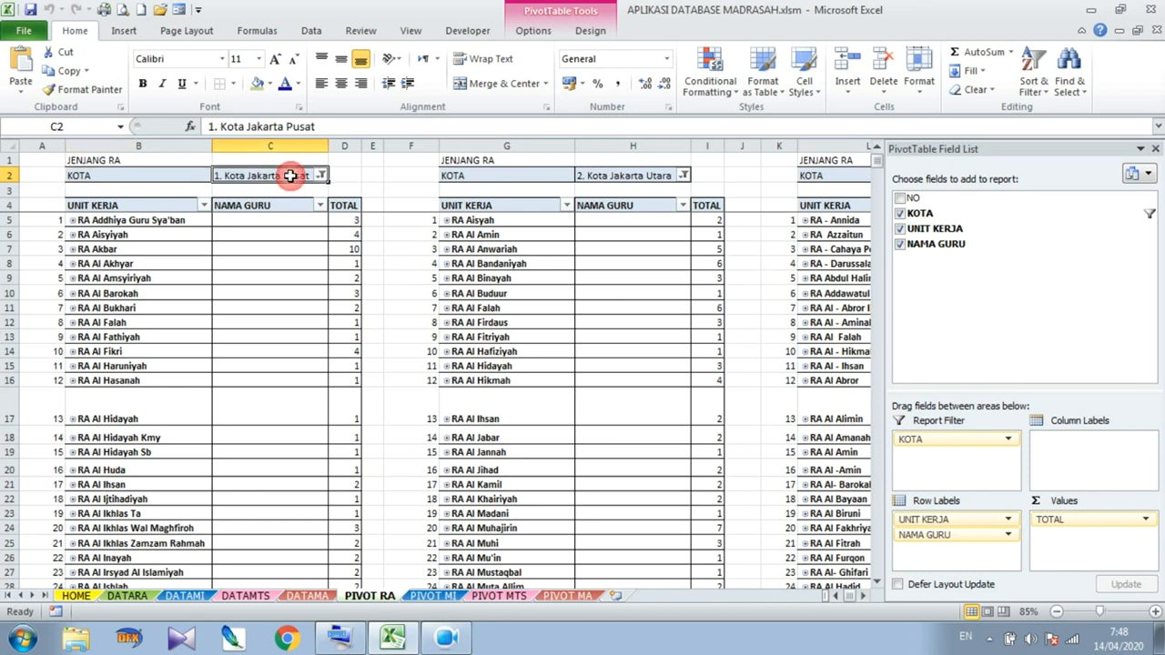
{"action": "left_click", "coordinate": [323, 176]}
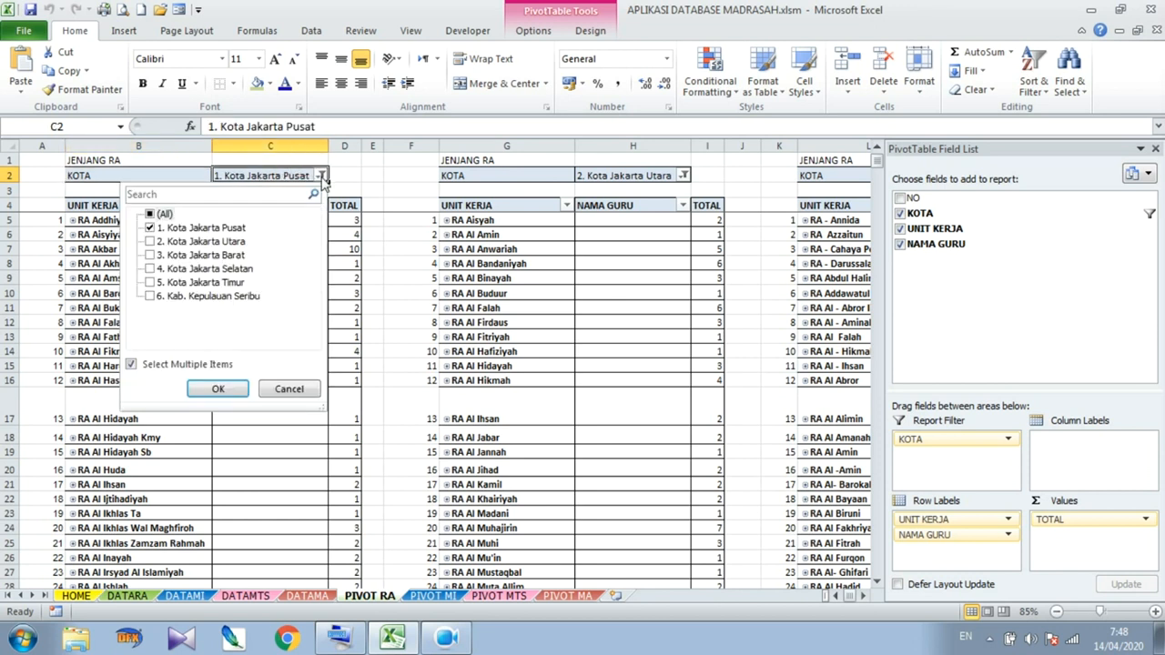
{"action": "left_click", "coordinate": [321, 175]}
Check the KOTA filter of the Kota Jakarta Utara pivot table
{"action": "left_click", "coordinate": [544, 174]}
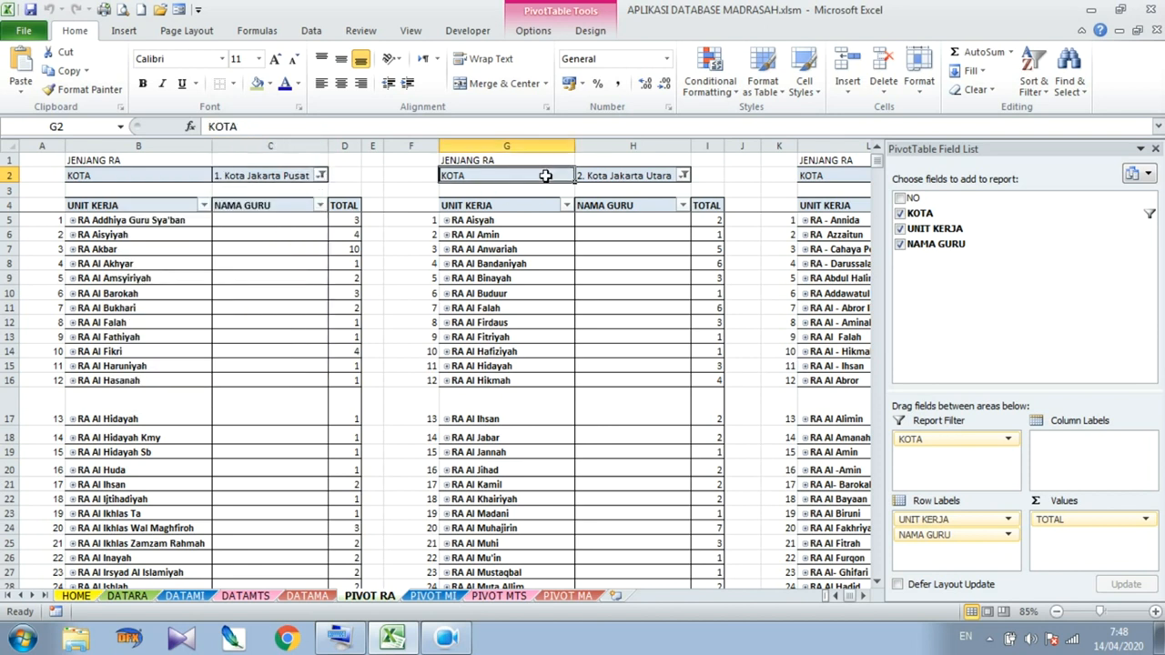
{"action": "left_click", "coordinate": [629, 173]}
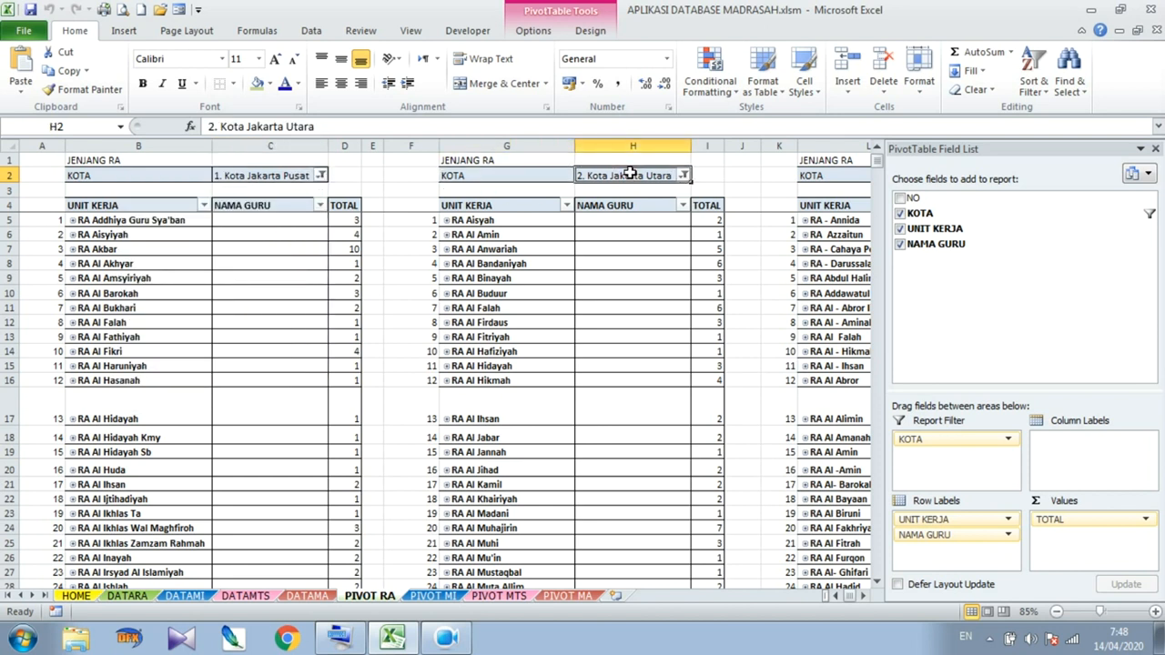
{"action": "left_click", "coordinate": [684, 176]}
{"action": "left_click", "coordinate": [685, 176]}
Inspect which city is selected in the KOTA filter of the Kota Jakarta Barat pivot table
{"action": "left_click", "coordinate": [866, 596]}
{"action": "left_click", "coordinate": [865, 596]}
{"action": "left_click", "coordinate": [866, 596]}
{"action": "left_click", "coordinate": [865, 596]}
{"action": "left_click", "coordinate": [865, 596]}
{"action": "left_click", "coordinate": [866, 596]}
{"action": "left_click", "coordinate": [866, 596]}
{"action": "left_click", "coordinate": [865, 596]}
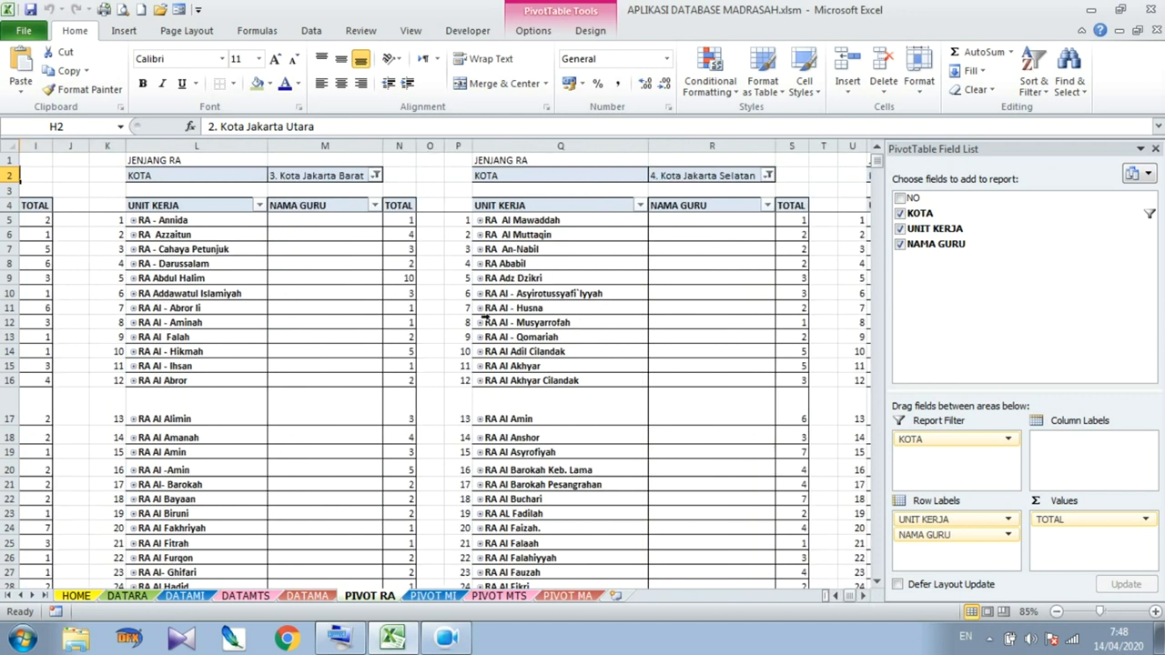
{"action": "left_click", "coordinate": [280, 172]}
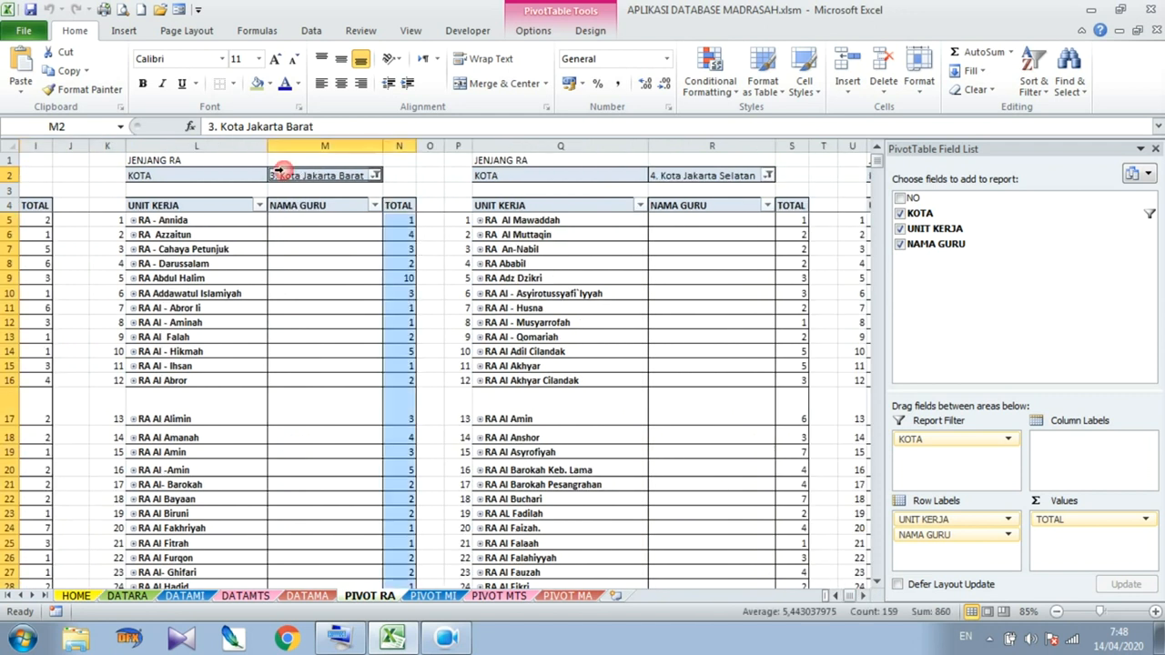
{"action": "left_click", "coordinate": [376, 174]}
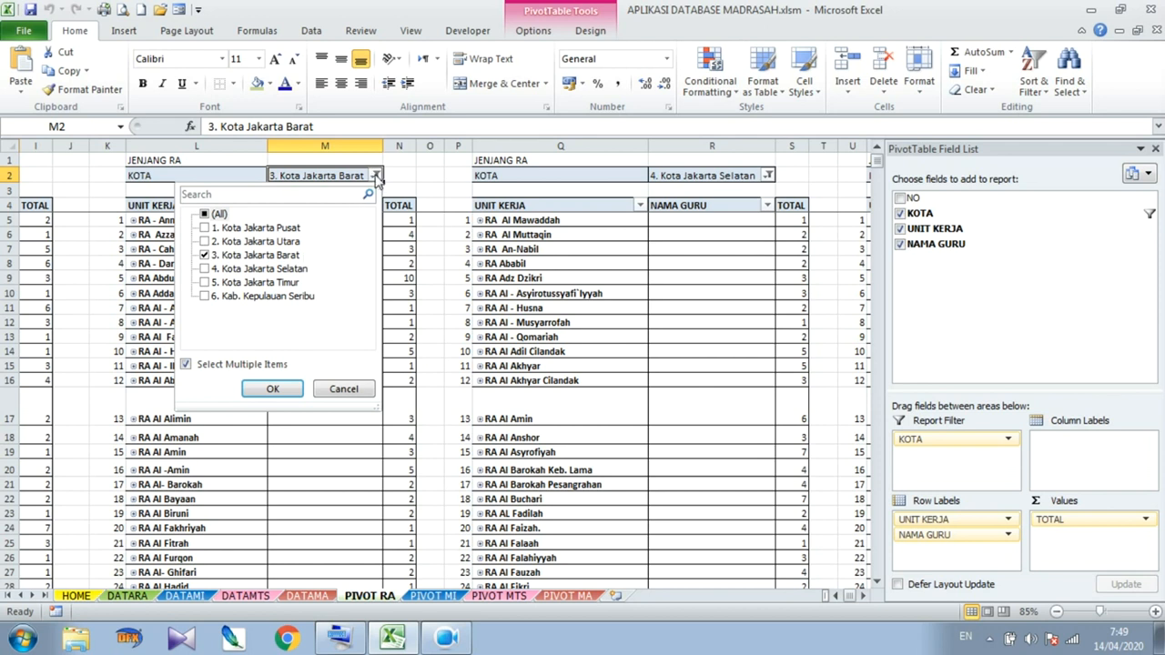
{"action": "left_click", "coordinate": [375, 174]}
Inspect the KOTA filter of the Kota Jakarta Selatan pivot table
{"action": "left_click", "coordinate": [753, 176]}
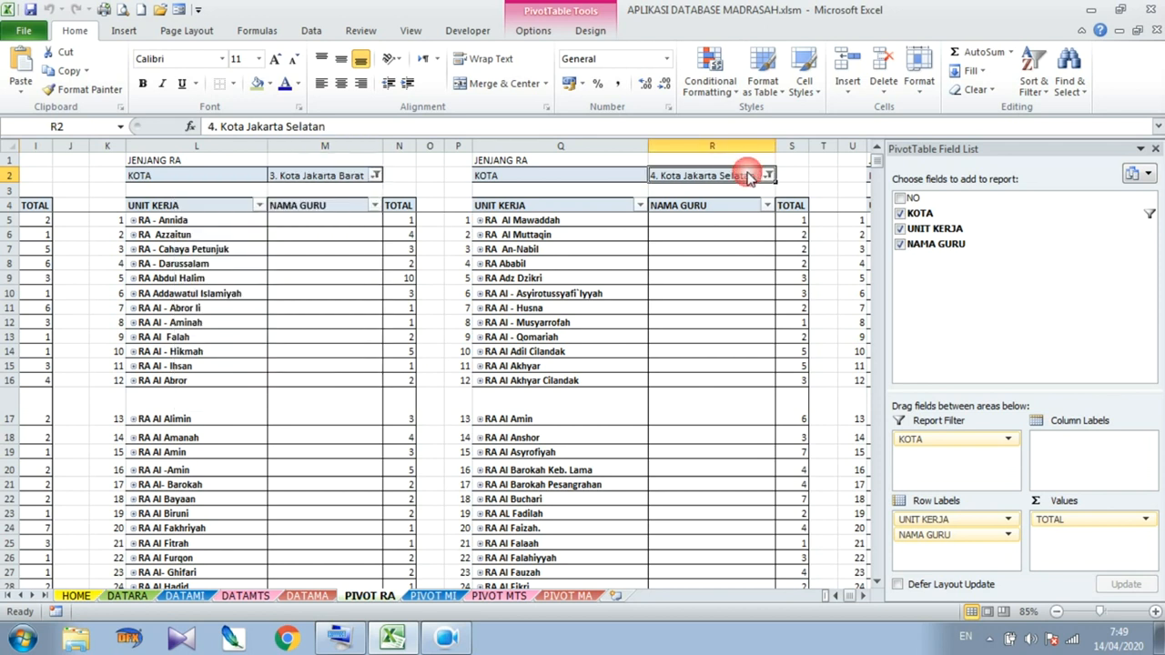
{"action": "left_click", "coordinate": [769, 174]}
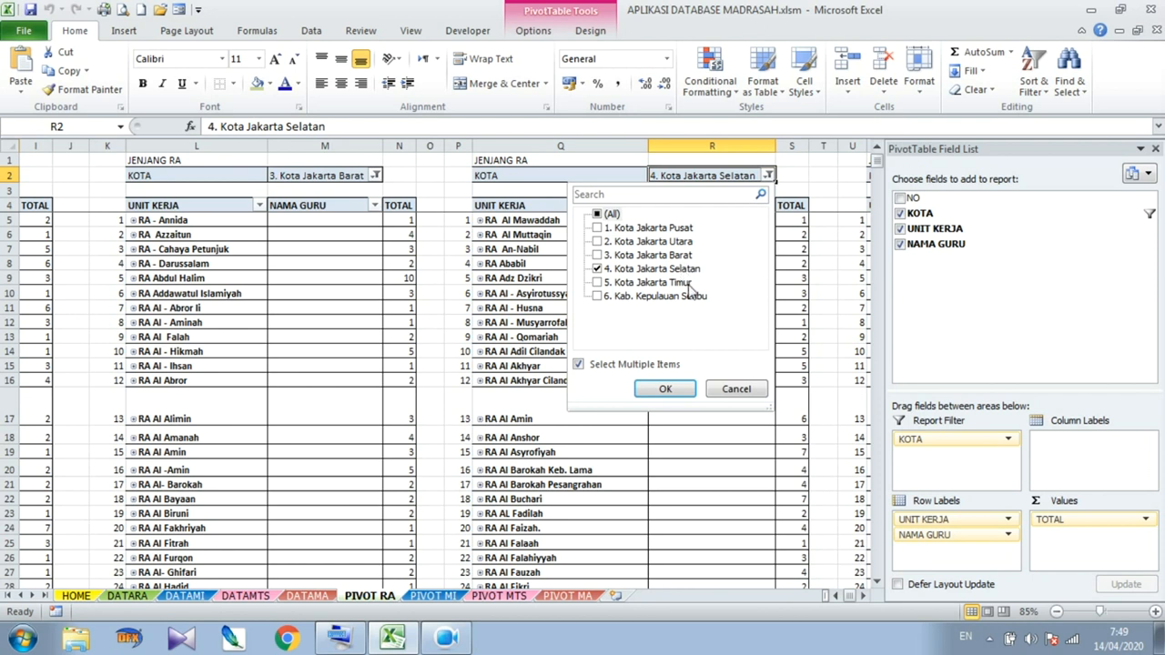
{"action": "left_click", "coordinate": [769, 174]}
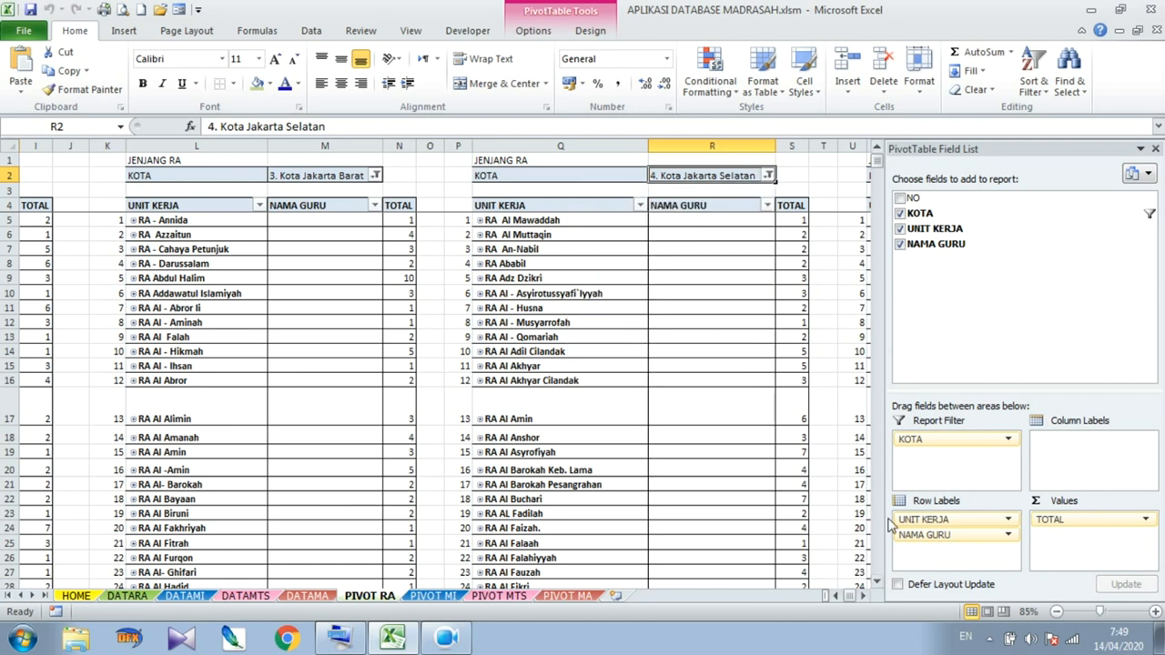
View the Kota Jakarta Timur pivot's KOTA filter with multiple item selection ticked, leaving it without applying
{"action": "left_click", "coordinate": [864, 596]}
{"action": "left_click", "coordinate": [864, 595]}
{"action": "left_click", "coordinate": [864, 595]}
{"action": "left_click", "coordinate": [864, 595]}
{"action": "left_click", "coordinate": [864, 595]}
{"action": "left_click", "coordinate": [864, 595]}
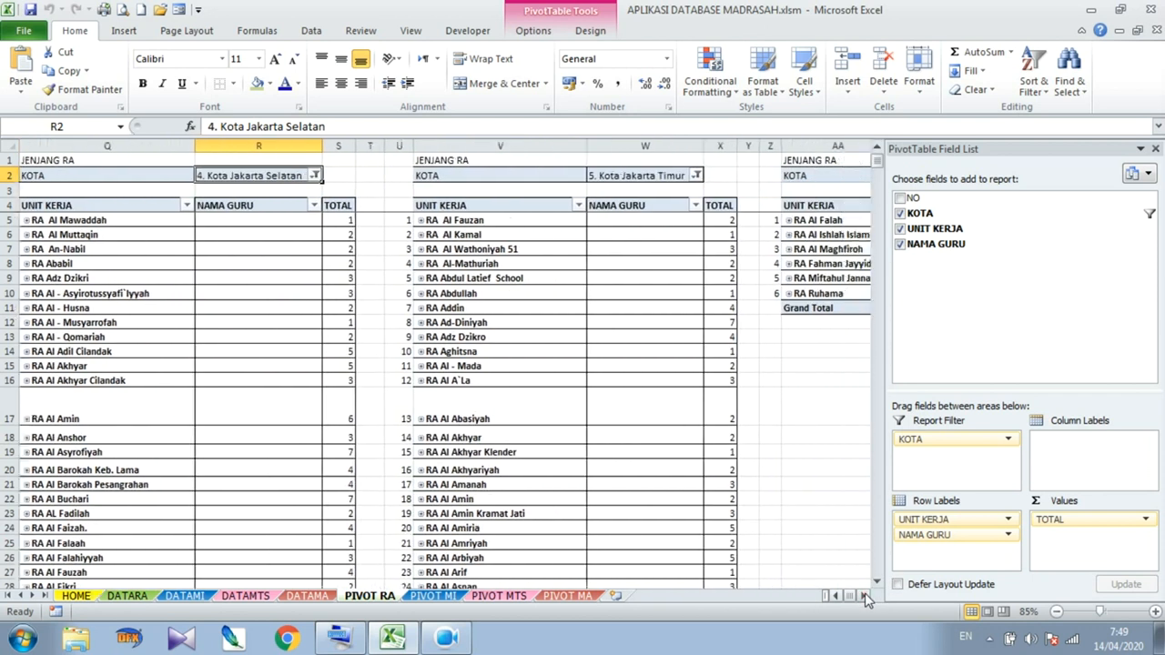
{"action": "left_click", "coordinate": [863, 595]}
{"action": "left_click", "coordinate": [864, 595]}
{"action": "left_click", "coordinate": [349, 177]}
{"action": "left_click", "coordinate": [393, 175]}
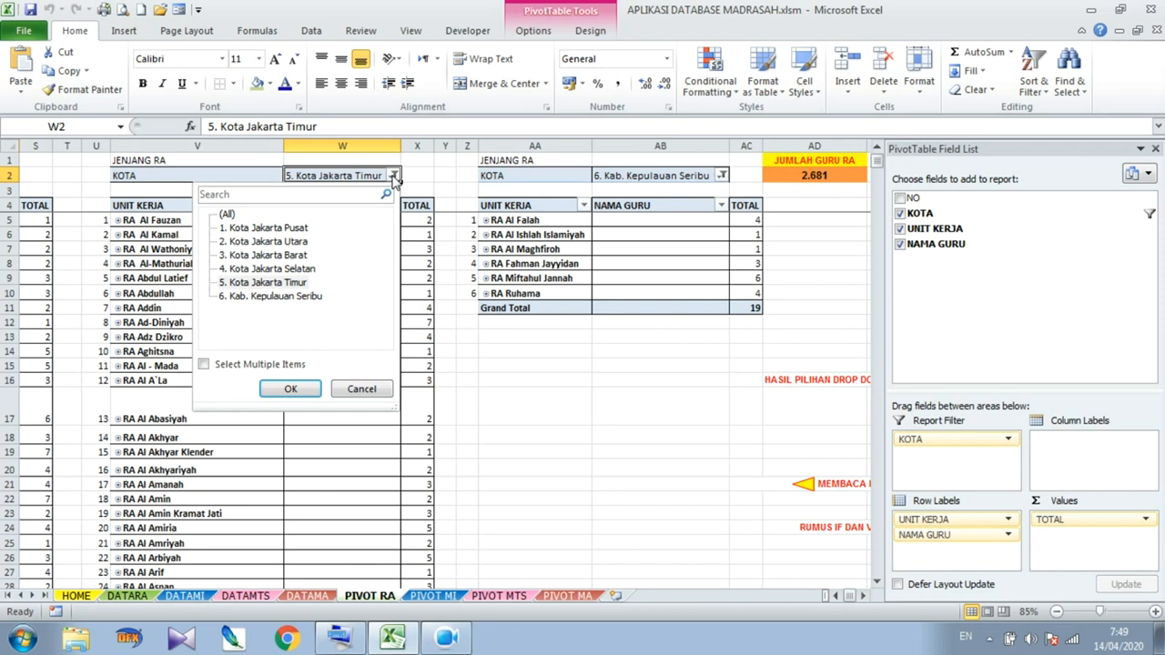
{"action": "left_click", "coordinate": [204, 364]}
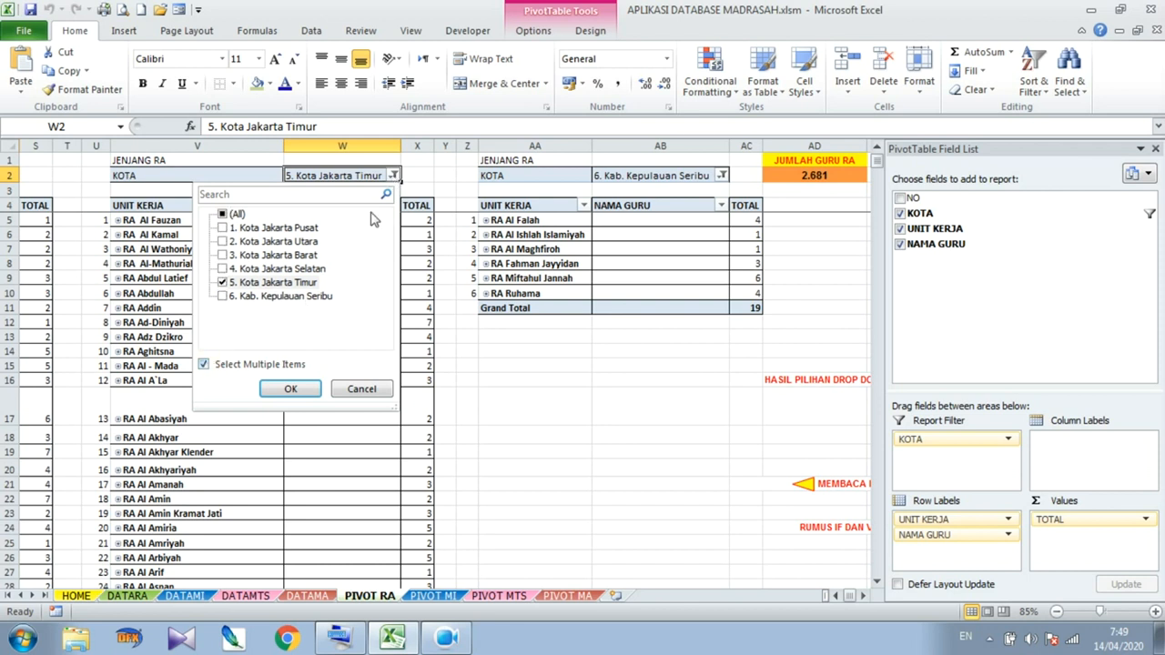
{"action": "left_click", "coordinate": [394, 176]}
View the Kab. Kepulauan Seribu pivot's KOTA filter with multiple item selection ticked, leaving it without applying
{"action": "left_click", "coordinate": [661, 176]}
{"action": "left_click", "coordinate": [722, 176]}
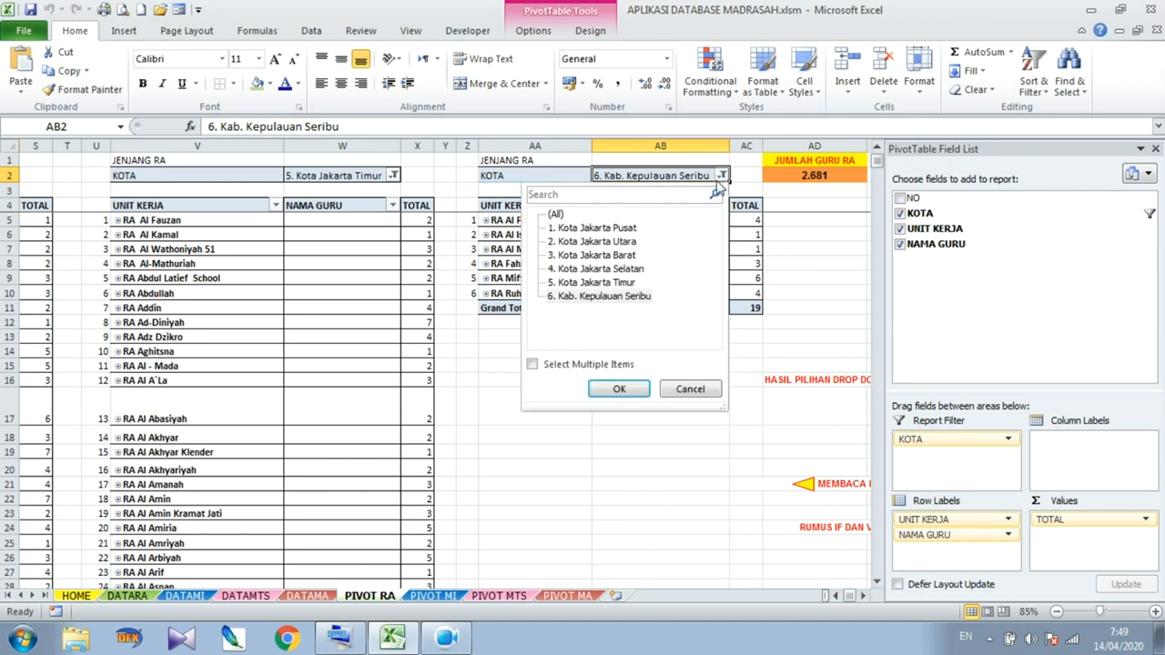
{"action": "left_click", "coordinate": [531, 364]}
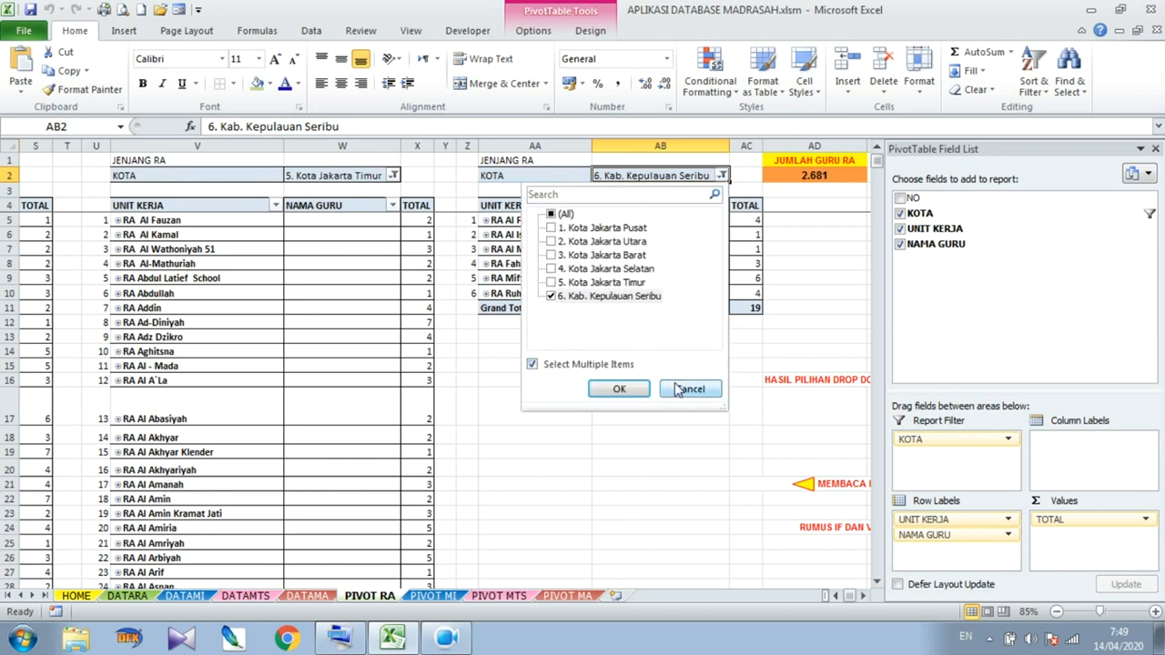
{"action": "left_click", "coordinate": [724, 176]}
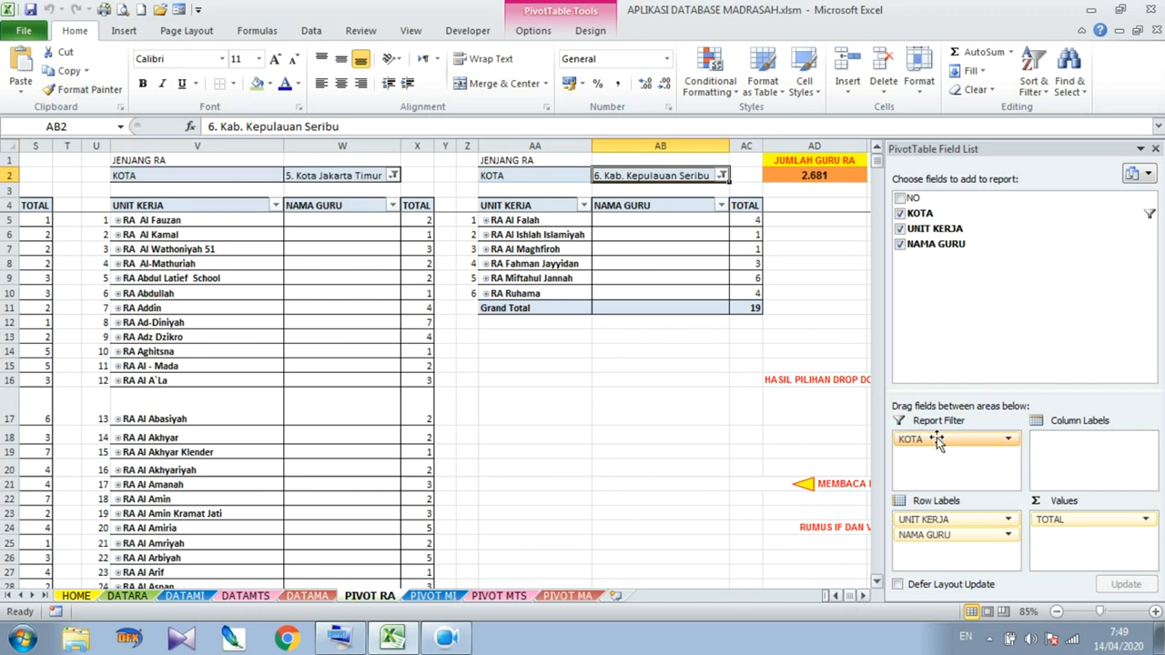
Refresh the Kepulauan Seribu pivot table and hide the PivotTable field list
{"action": "left_click", "coordinate": [531, 32]}
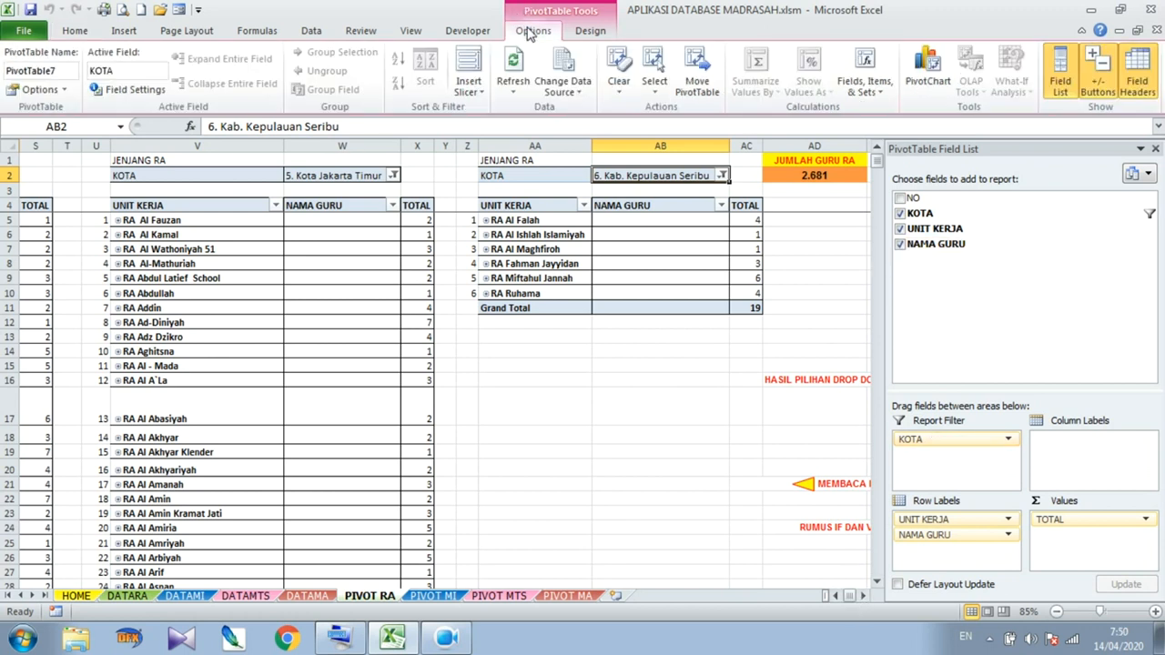
{"action": "left_click", "coordinate": [524, 60]}
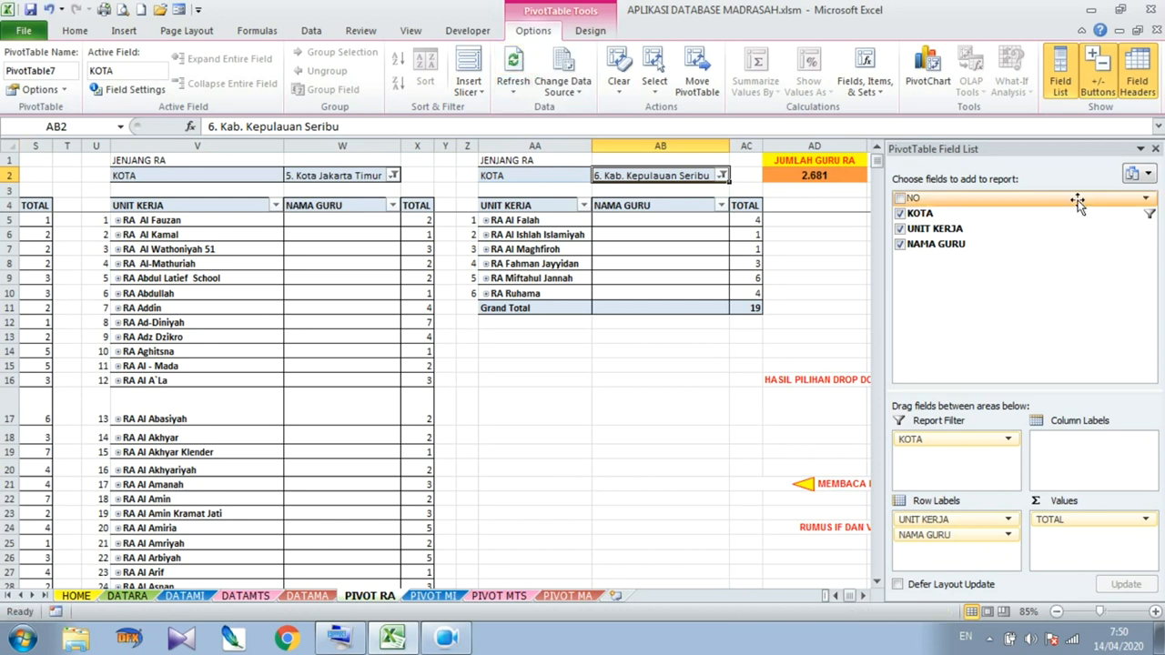
{"action": "left_click", "coordinate": [1154, 150]}
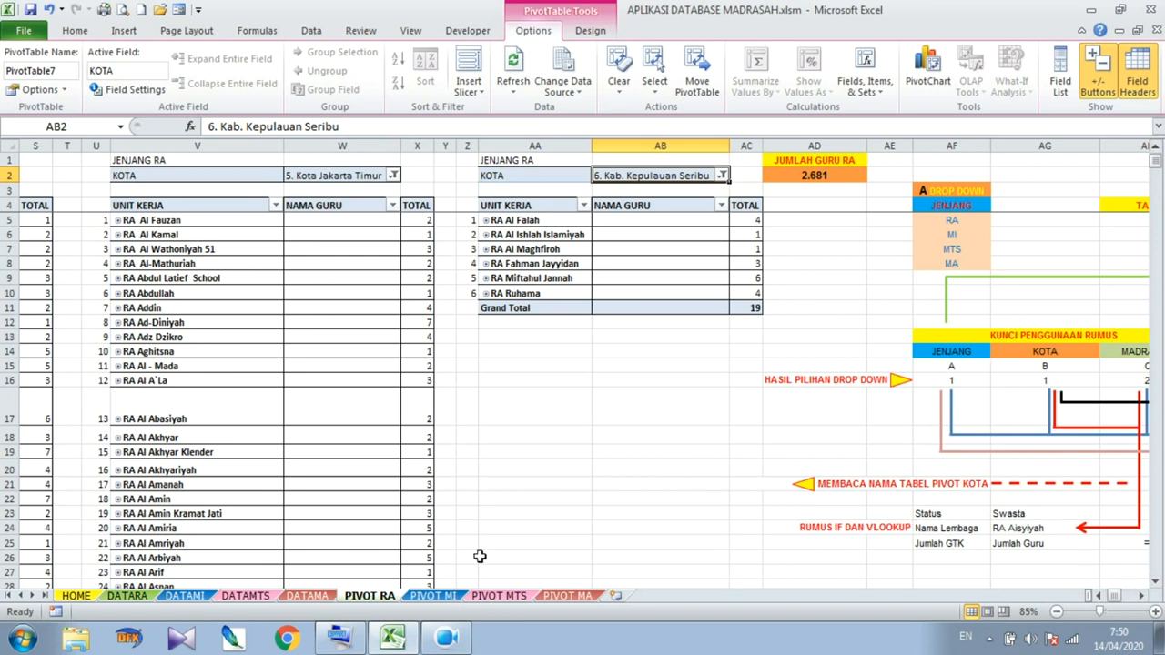
On the PIVOT MI sheet, check the KOTA filters of the Kota Jakarta Pusat and Kota Jakarta Utara pivot tables
{"action": "left_click", "coordinate": [438, 595]}
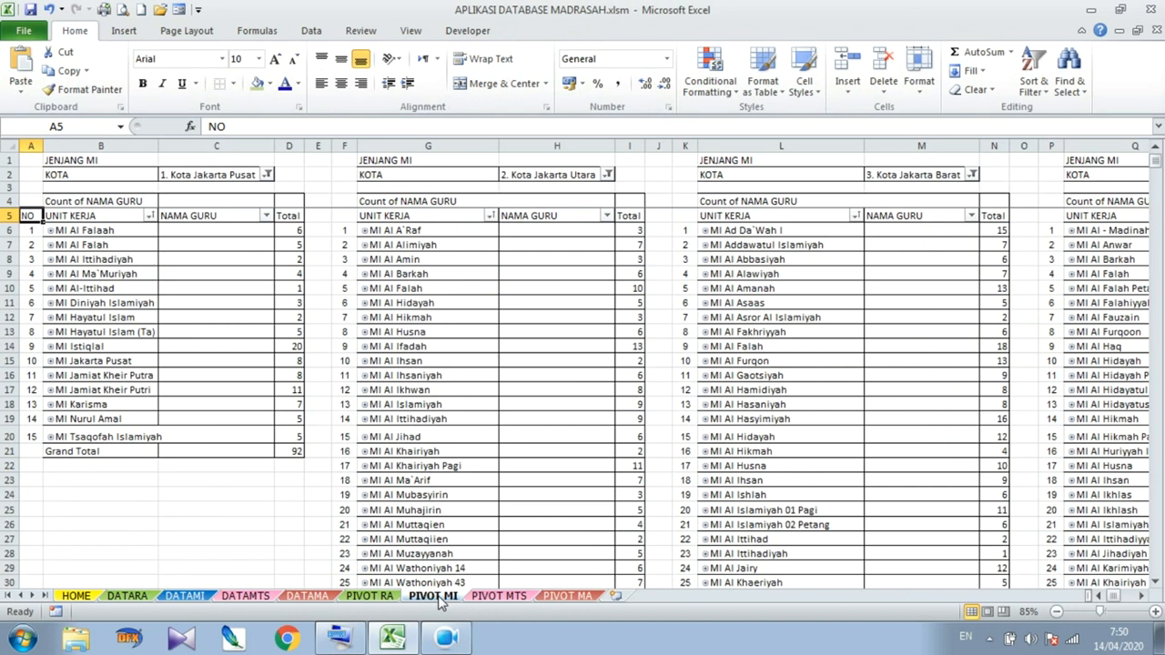
{"action": "left_click", "coordinate": [194, 176]}
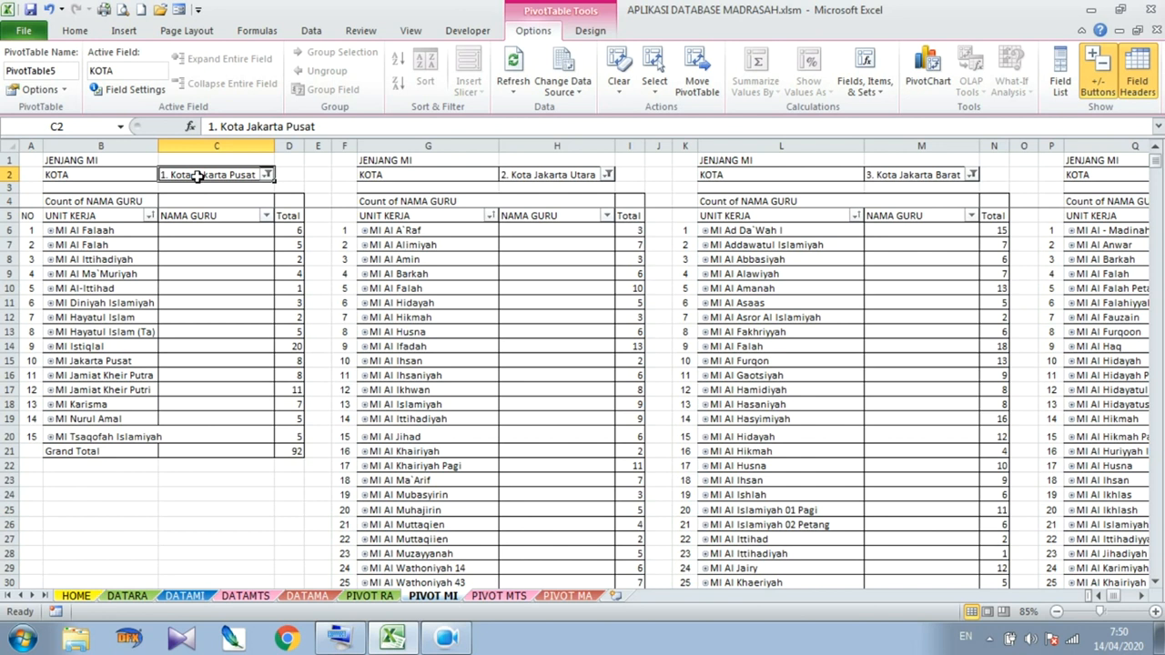
{"action": "left_click", "coordinate": [268, 175]}
{"action": "left_click", "coordinate": [269, 177]}
{"action": "left_click", "coordinate": [551, 177]}
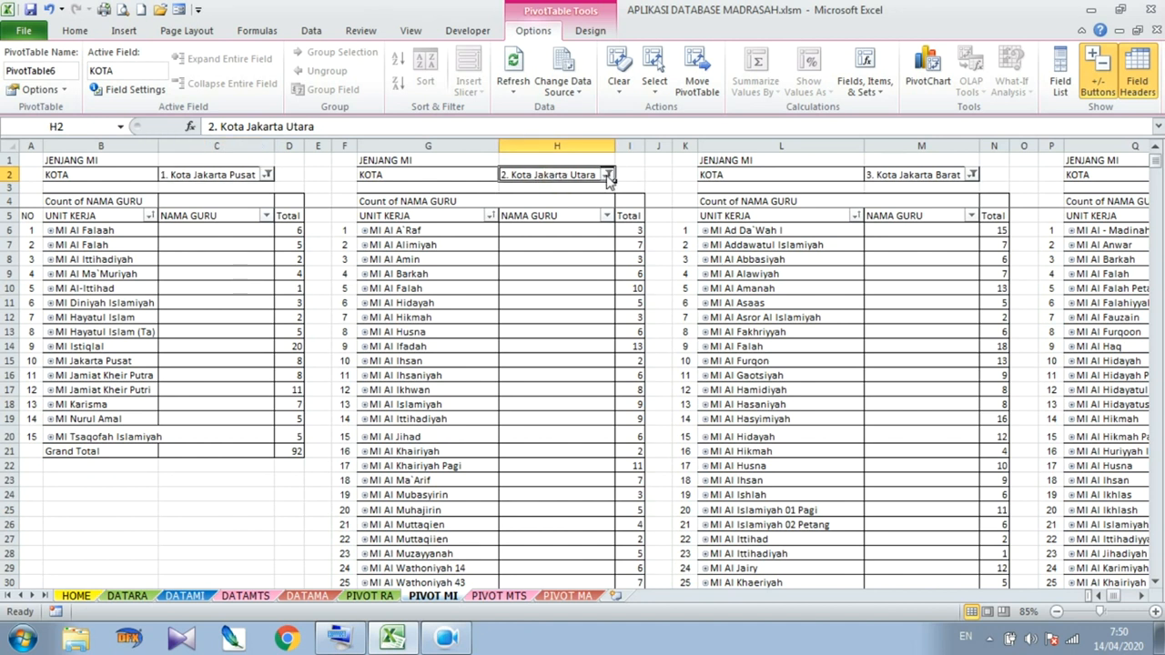
{"action": "left_click", "coordinate": [607, 175]}
{"action": "left_click", "coordinate": [607, 175]}
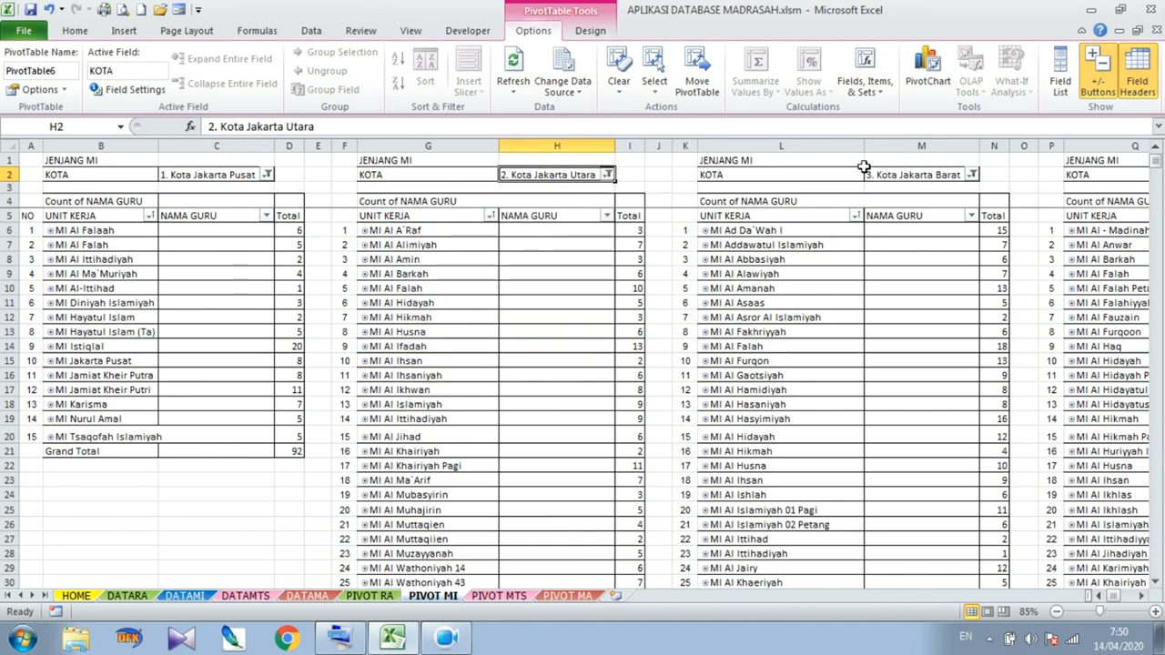
Enable multiple item selection in the Kota Jakarta Barat pivot's KOTA filter, keeping only 3. Kota Jakarta Barat ticked
{"action": "left_click", "coordinate": [899, 175]}
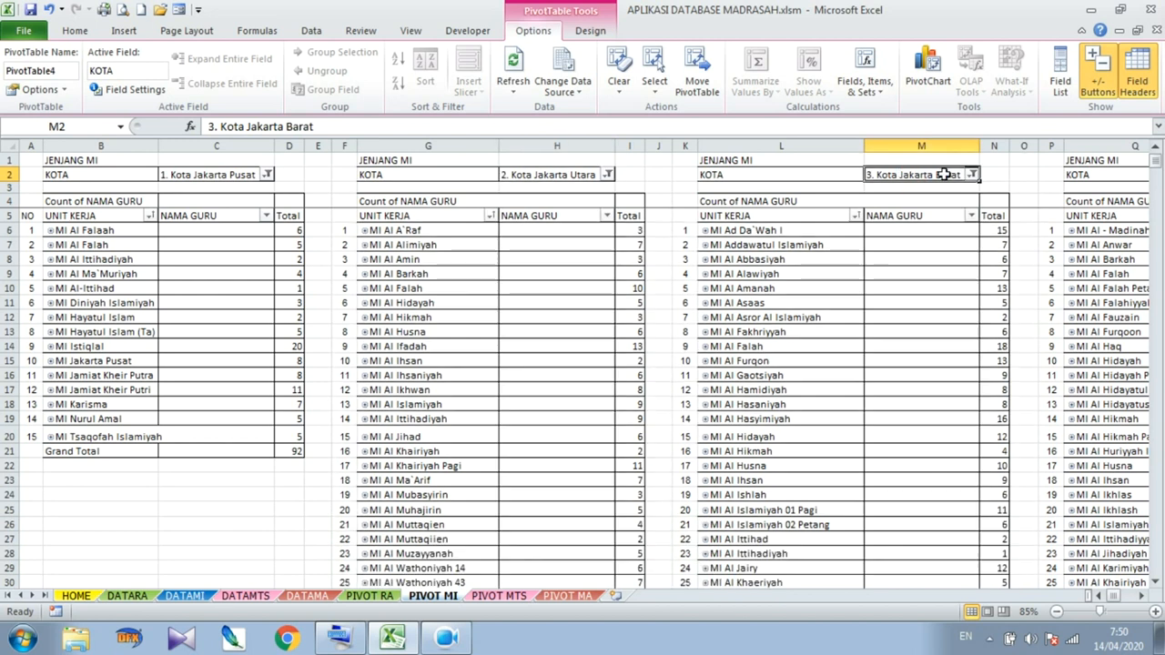
{"action": "left_click", "coordinate": [971, 176]}
{"action": "left_click", "coordinate": [972, 176]}
{"action": "left_click", "coordinate": [972, 176]}
{"action": "left_click", "coordinate": [781, 363]}
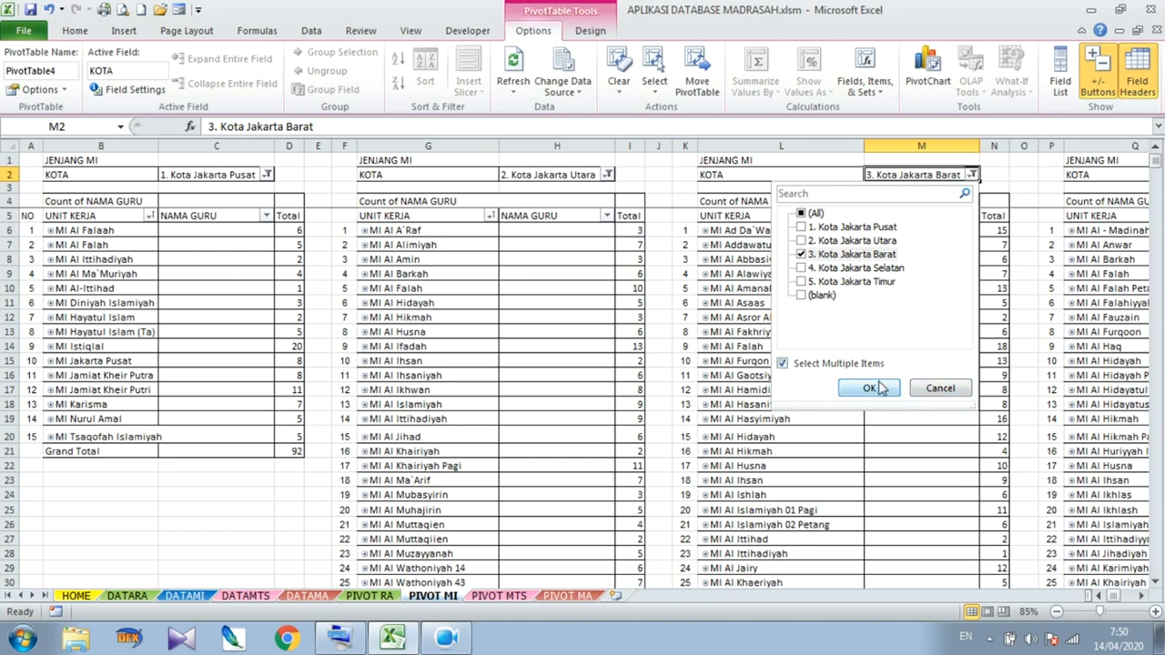
{"action": "left_click", "coordinate": [874, 388]}
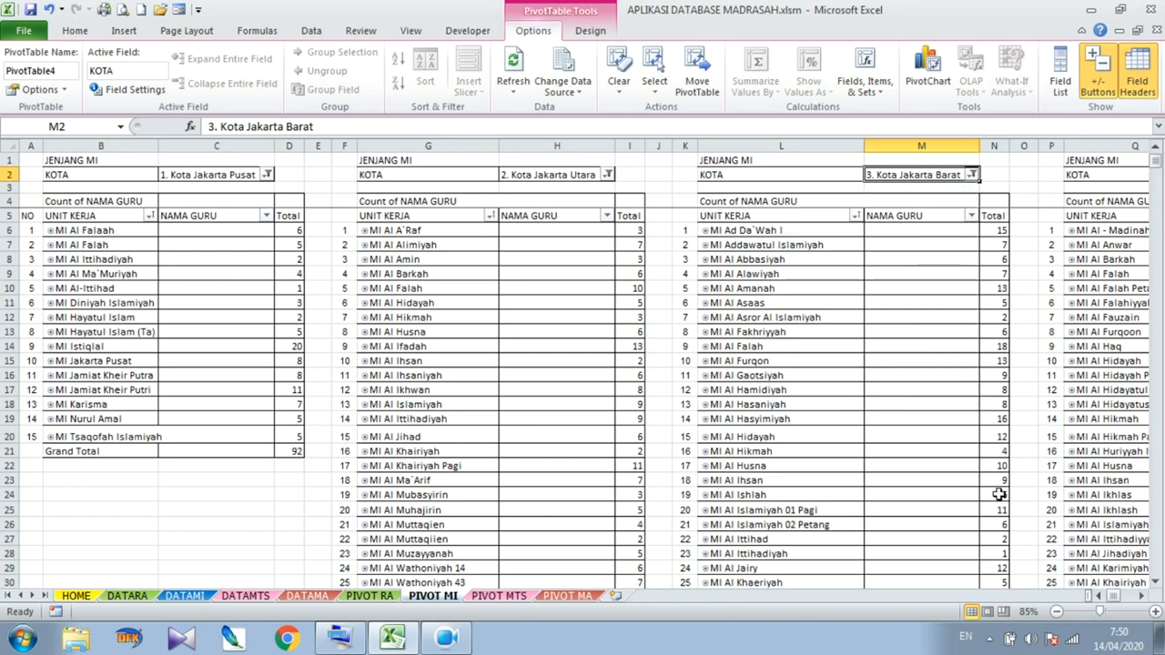
Enable multiple item selection in the Kota Jakarta Selatan pivot's KOTA filter, keeping only 4. Kota Jakarta Selatan ticked
{"action": "left_click", "coordinate": [1141, 596]}
{"action": "left_click", "coordinate": [1141, 596]}
{"action": "left_click", "coordinate": [1141, 595]}
{"action": "left_click", "coordinate": [1143, 597]}
{"action": "left_click", "coordinate": [1143, 597]}
{"action": "left_click", "coordinate": [1143, 597]}
{"action": "left_click", "coordinate": [1143, 597]}
{"action": "left_click", "coordinate": [1143, 597]}
{"action": "left_click", "coordinate": [1143, 597]}
{"action": "left_click", "coordinate": [1143, 597]}
{"action": "left_click", "coordinate": [1143, 597]}
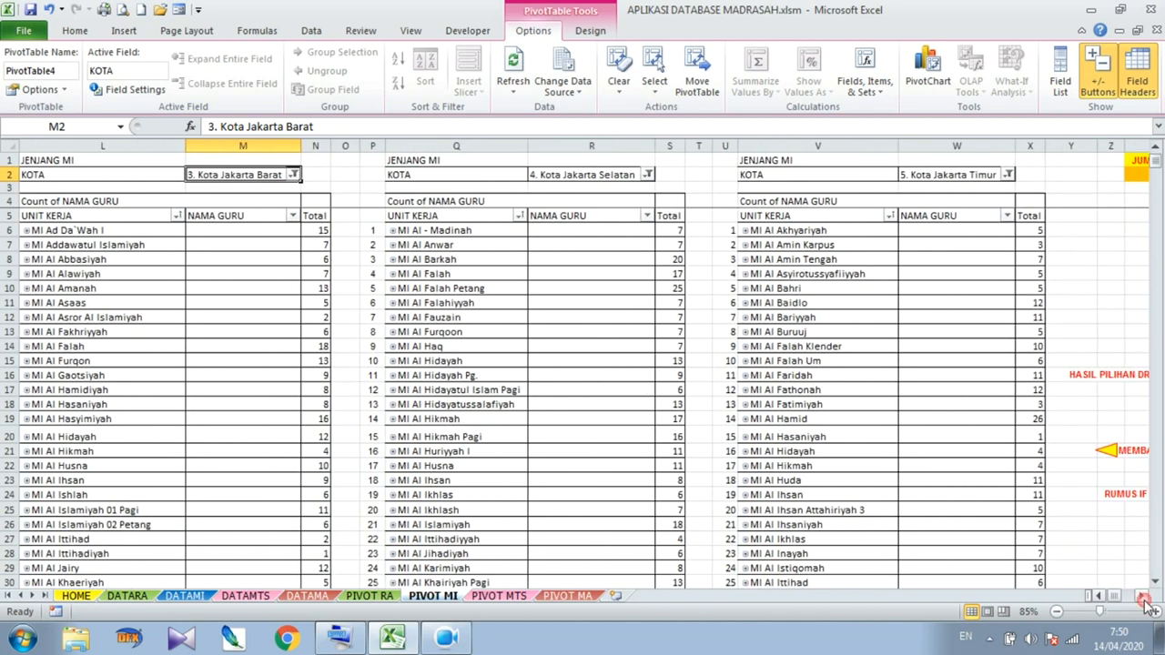
{"action": "left_click", "coordinate": [1143, 597]}
{"action": "left_click", "coordinate": [1143, 597]}
{"action": "left_click", "coordinate": [341, 172]}
{"action": "left_click", "coordinate": [366, 176]}
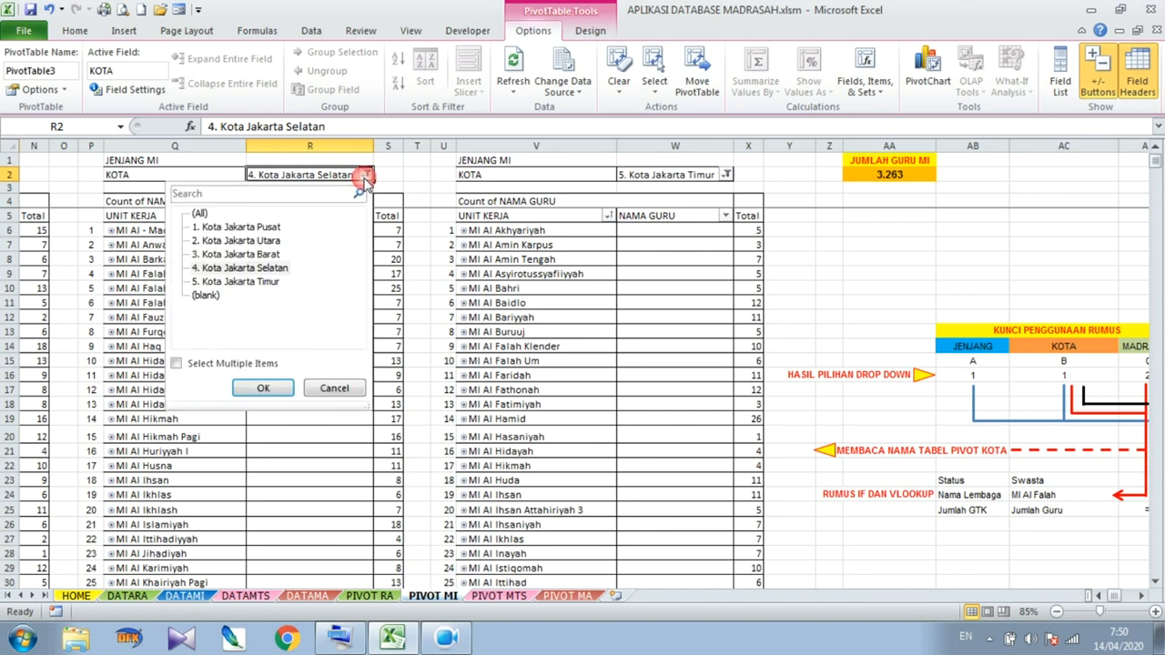
{"action": "left_click", "coordinate": [192, 365]}
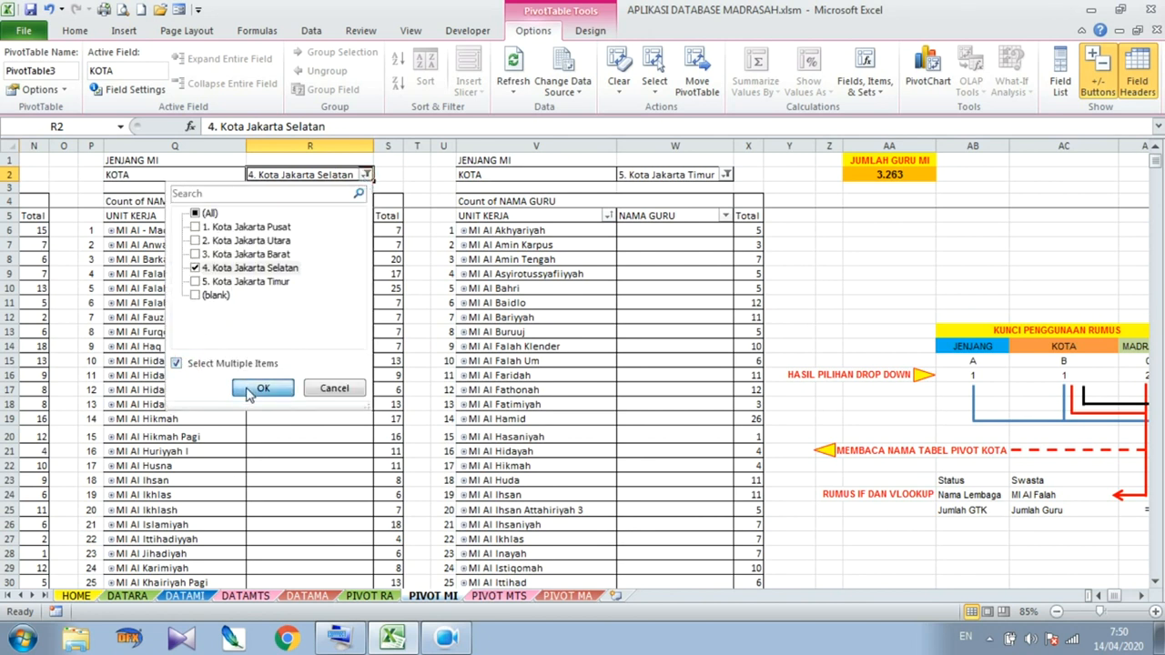
{"action": "left_click", "coordinate": [255, 389]}
Enable multiple item selection in the Kota Jakarta Timur pivot's KOTA filter and apply it
{"action": "left_click", "coordinate": [695, 176]}
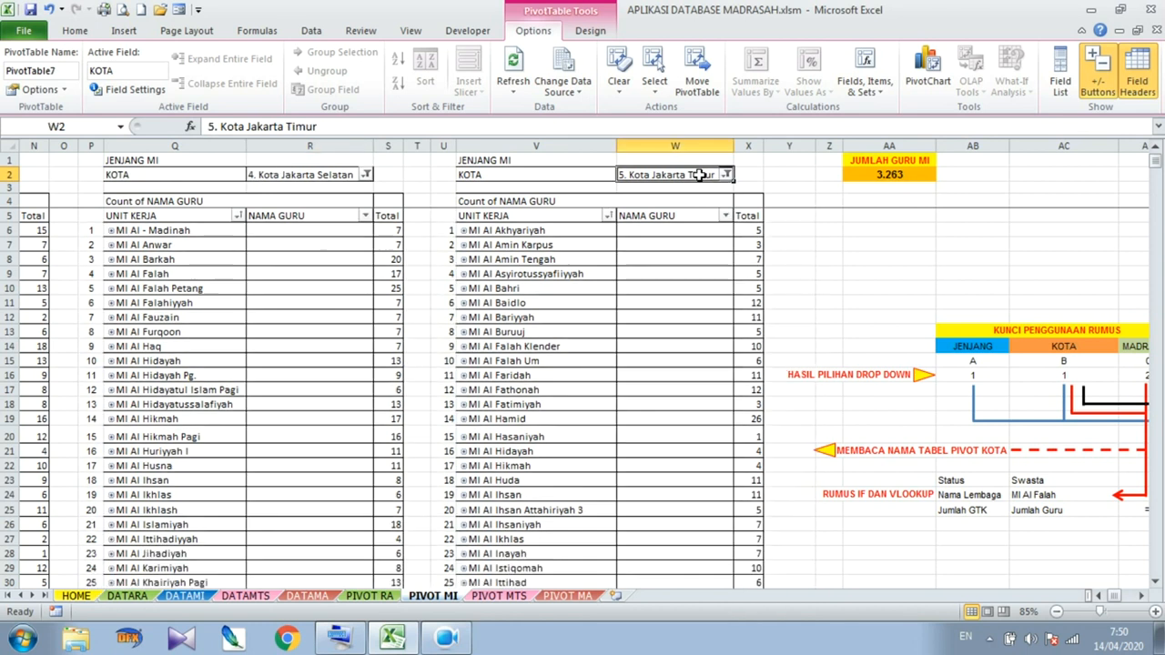
{"action": "left_click", "coordinate": [727, 176]}
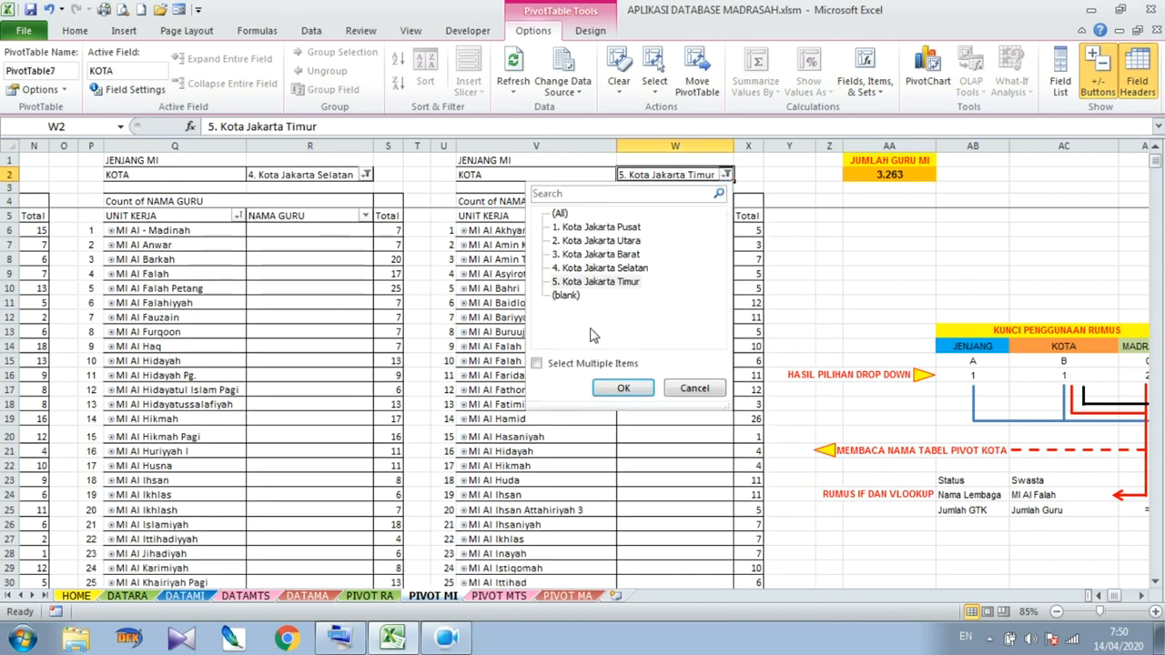
{"action": "left_click", "coordinate": [536, 363]}
{"action": "left_click", "coordinate": [625, 389]}
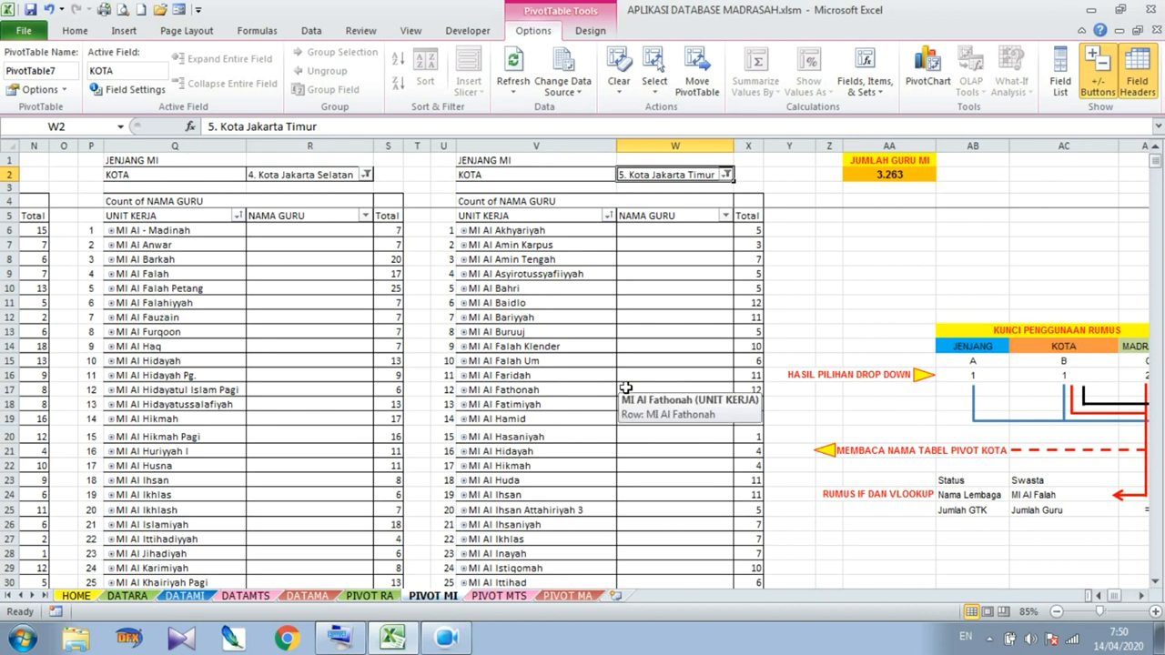
On the PIVOT MTS sheet, check the KOTA filter of the Kota Jakarta Pusat pivot table
{"action": "left_click", "coordinate": [496, 596]}
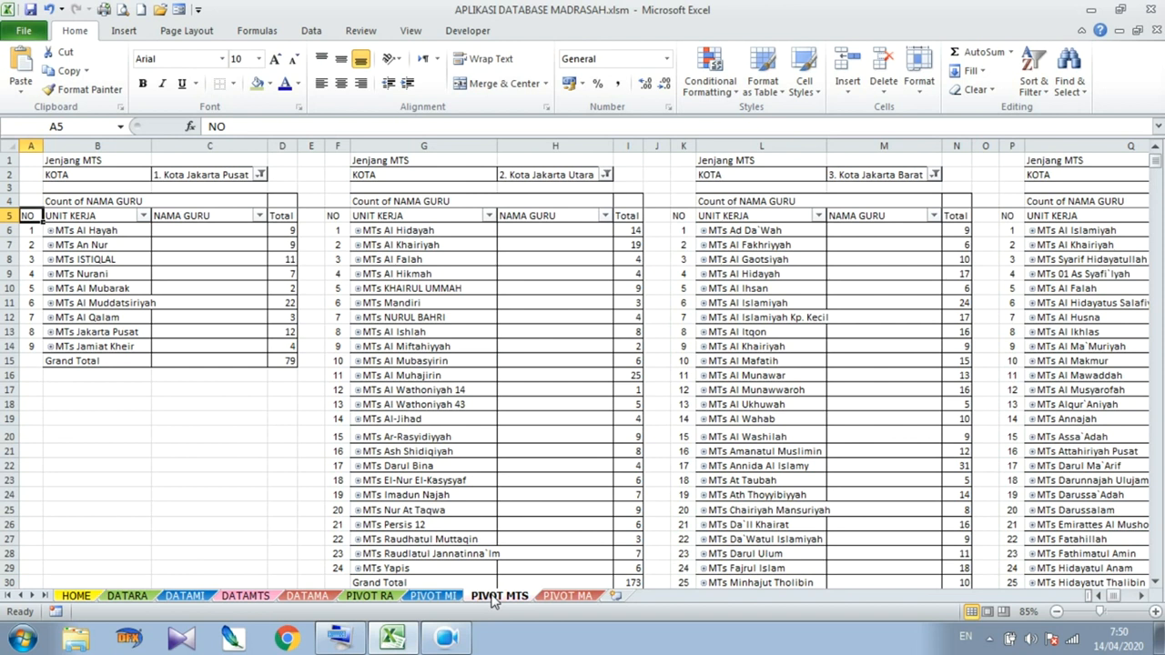
{"action": "left_click", "coordinate": [260, 174]}
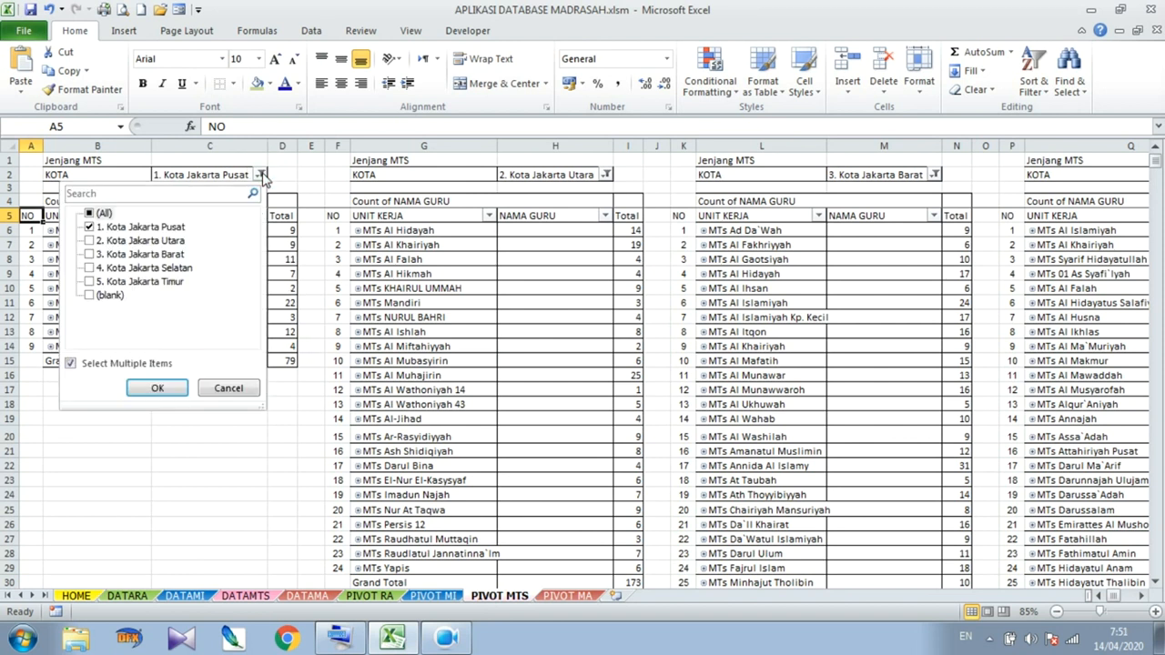
{"action": "left_click", "coordinate": [261, 175]}
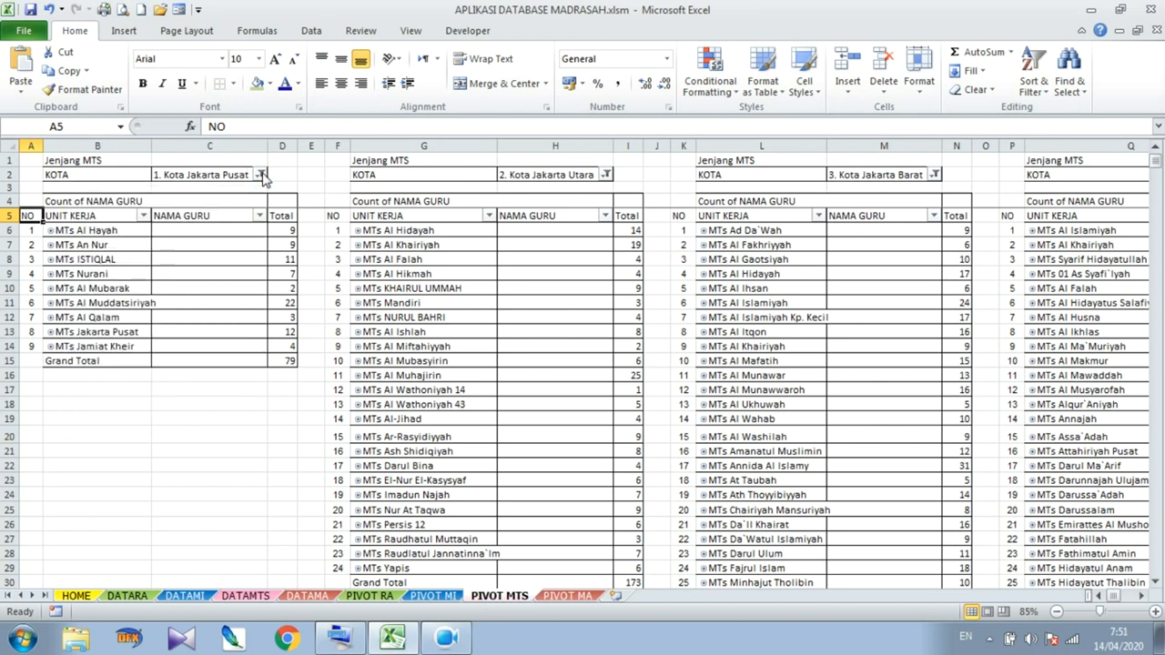
{"action": "left_click", "coordinate": [152, 174]}
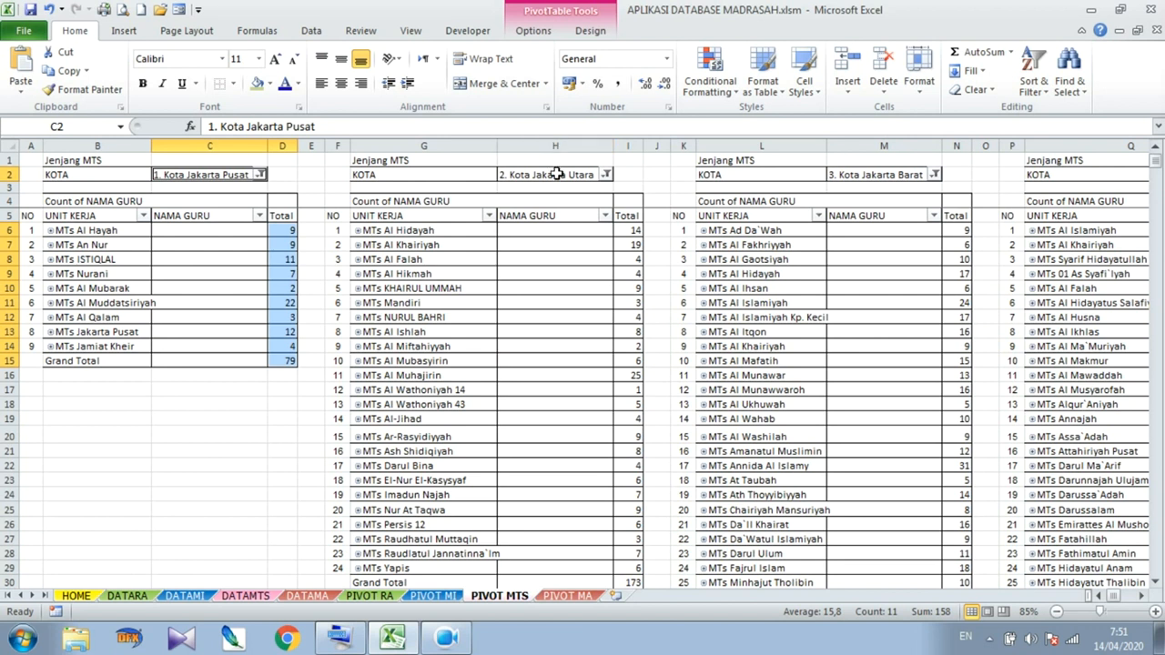
Enable multiple item selection in the MTS Kota Jakarta Utara pivot's KOTA filter, keeping only 2. Kota Jakarta Utara ticked
{"action": "left_click", "coordinate": [557, 174]}
{"action": "left_click", "coordinate": [606, 174]}
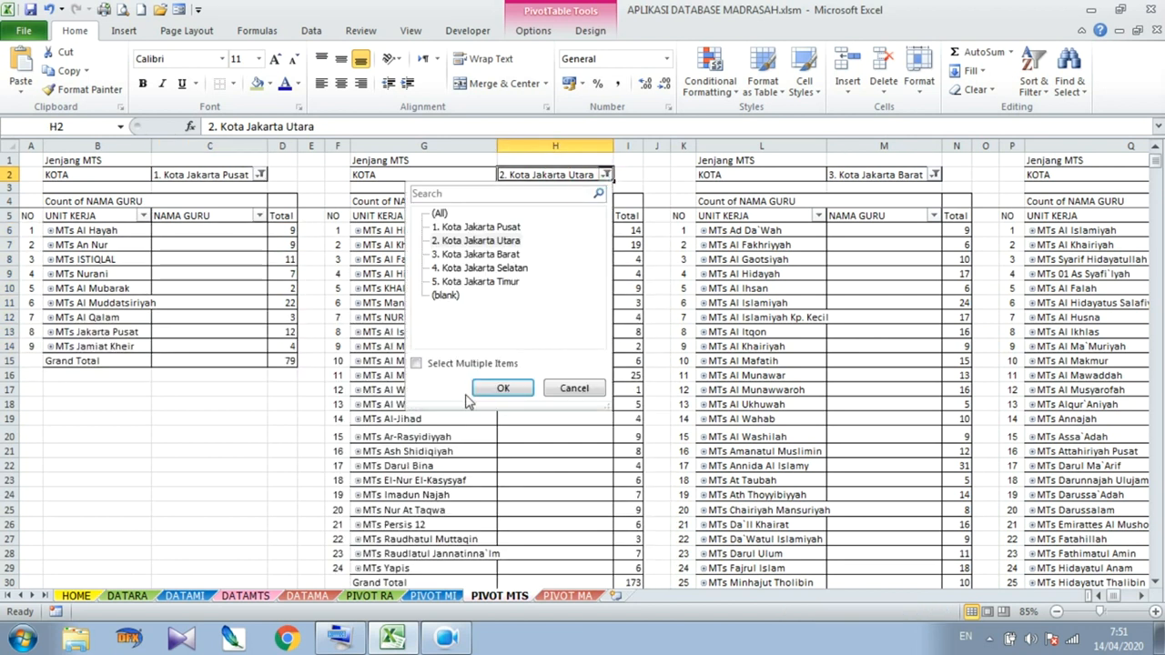
{"action": "left_click", "coordinate": [474, 365]}
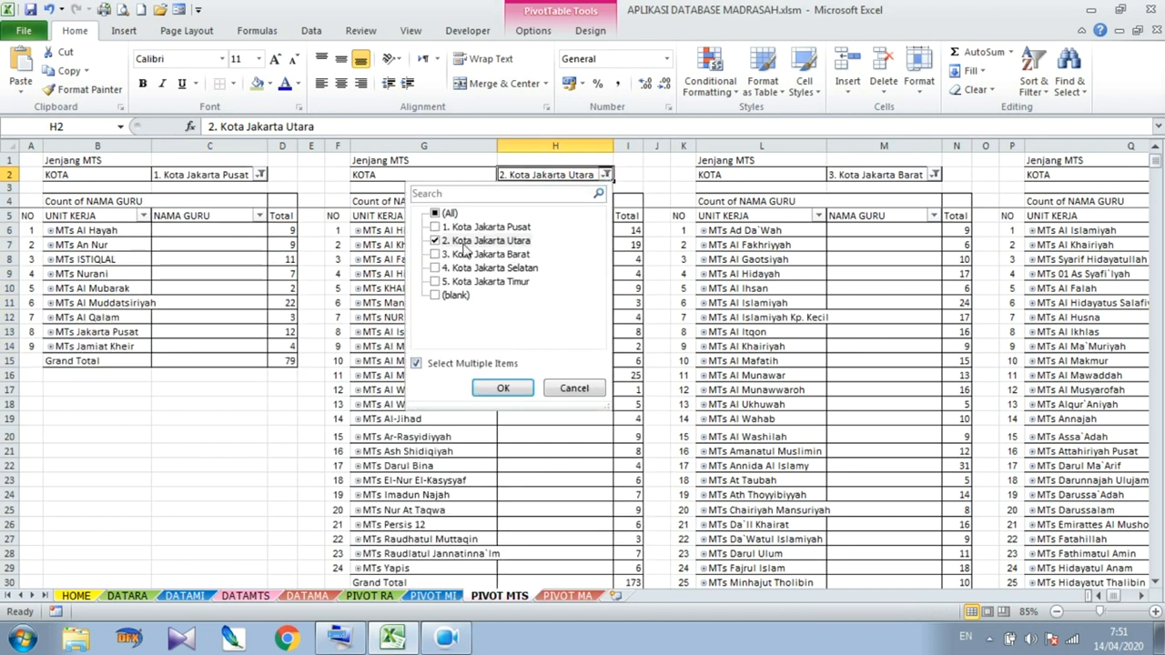
{"action": "left_click", "coordinate": [501, 389]}
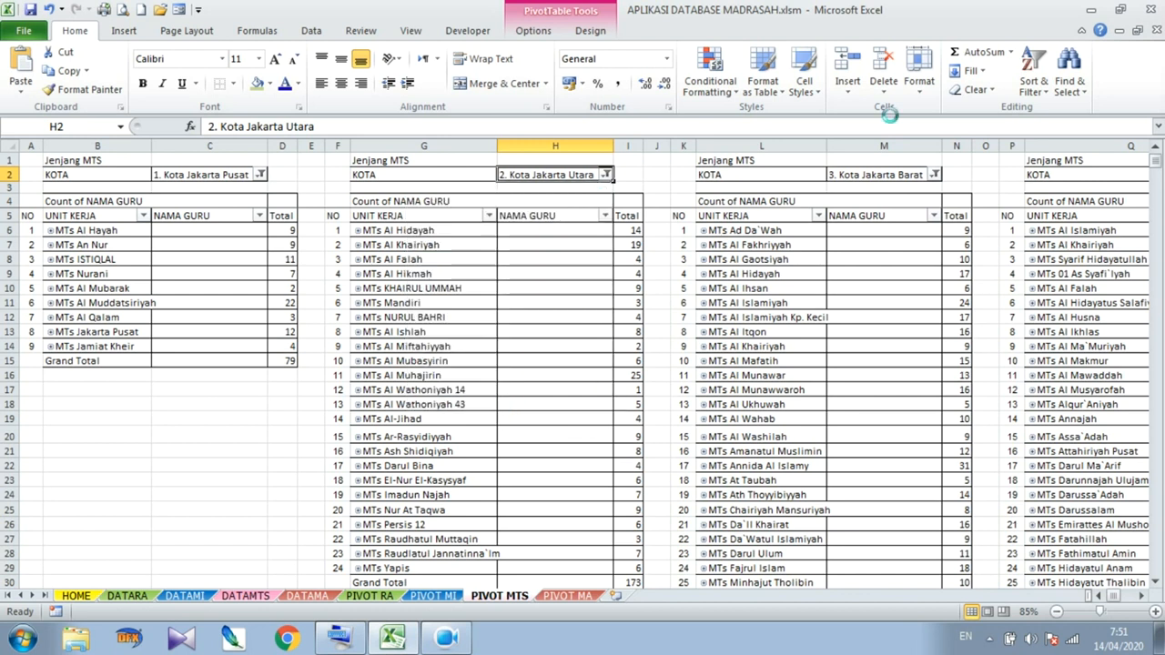
Enable multiple item selection in the MTS Kota Jakarta Barat pivot's KOTA filter, keeping only 3. Kota Jakarta Barat ticked
{"action": "left_click", "coordinate": [856, 171]}
{"action": "left_click", "coordinate": [934, 174]}
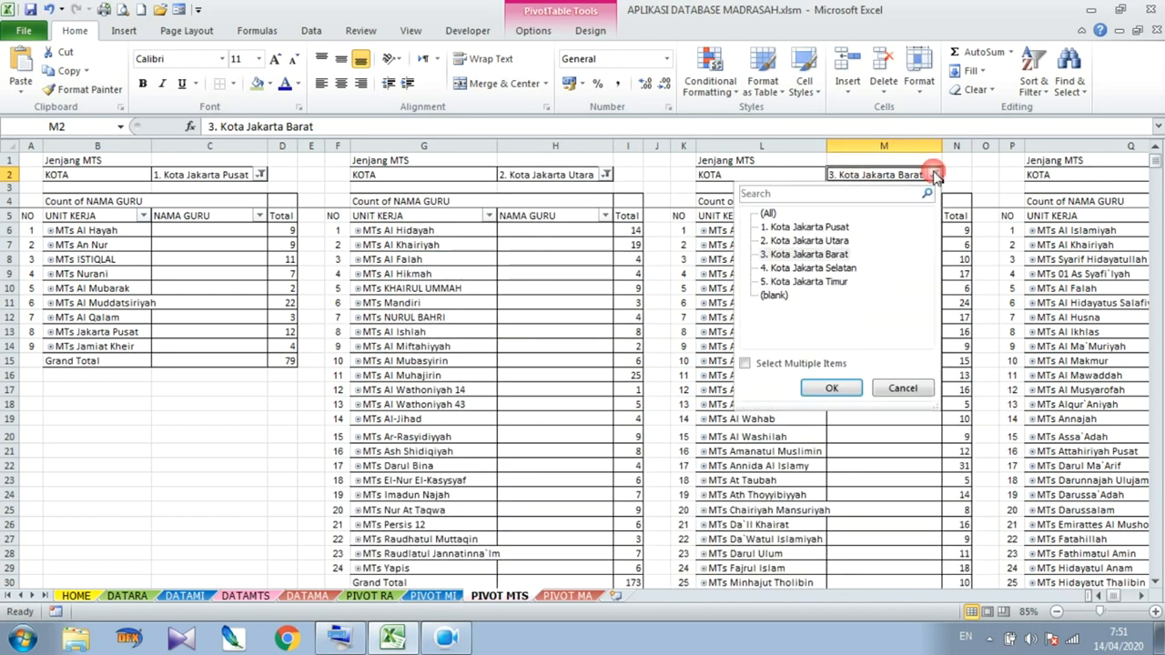
{"action": "left_click", "coordinate": [772, 365]}
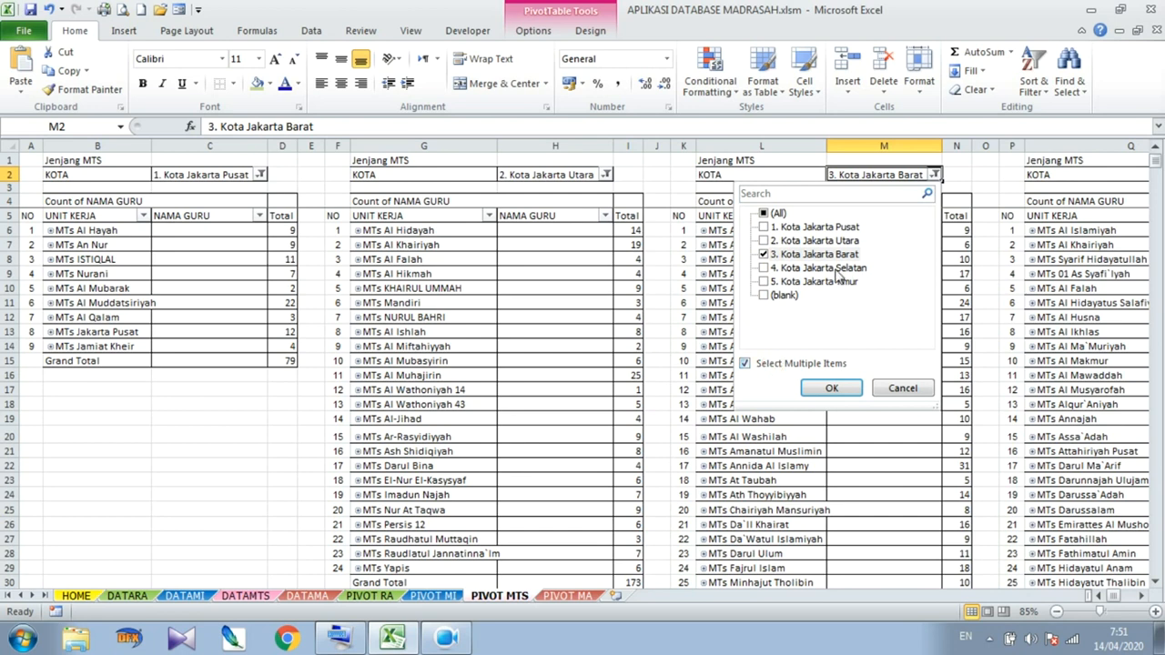
{"action": "left_click", "coordinate": [831, 387]}
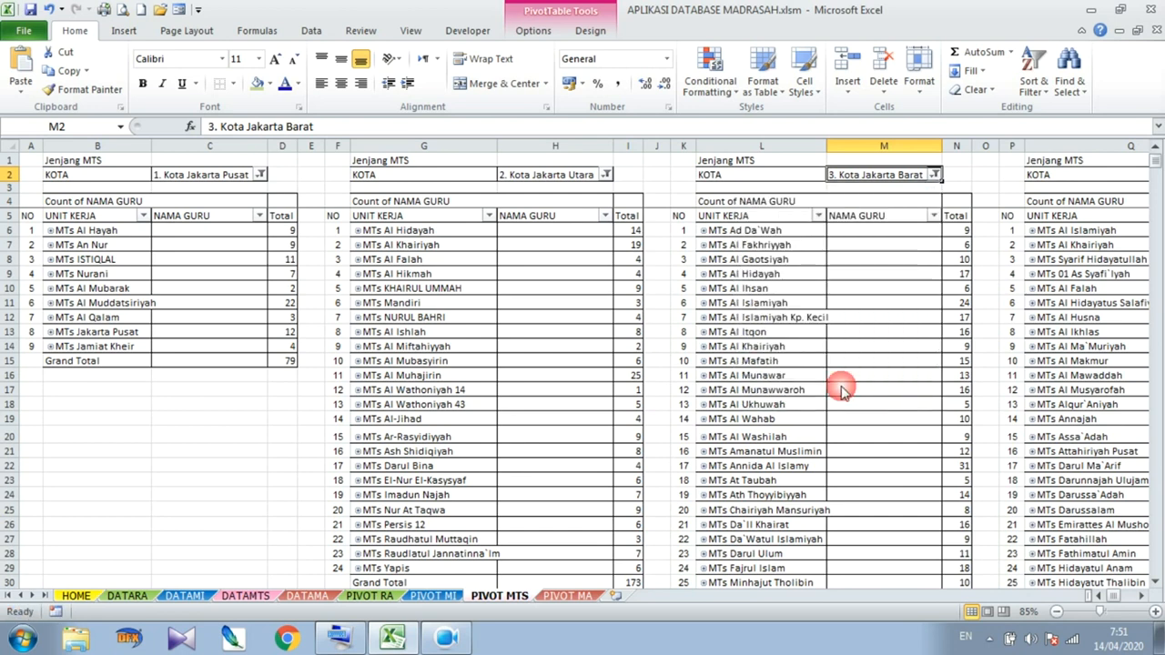
Enable multiple item selection in the MTS Kota Jakarta Selatan pivot's KOTA filter, keeping only 4. Kota Jakarta Selatan ticked
{"action": "left_click_drag", "start_coordinate": [1142, 597], "coordinate": [1142, 597]}
{"action": "left_click", "coordinate": [517, 178]}
{"action": "left_click", "coordinate": [550, 174]}
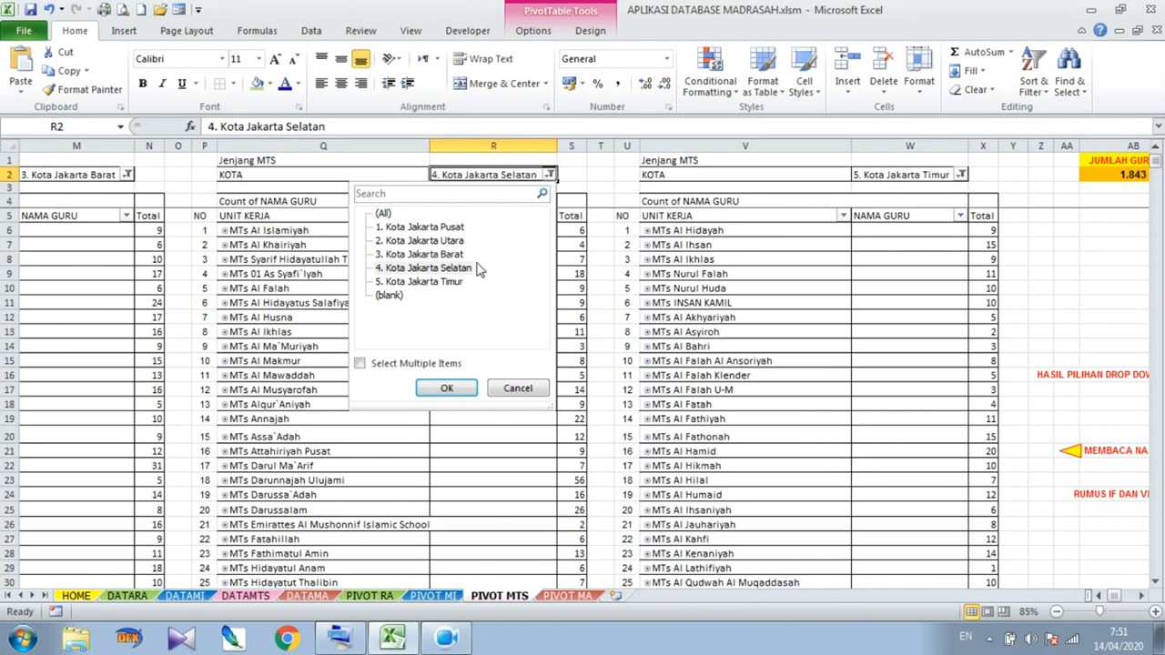
{"action": "left_click", "coordinate": [397, 364]}
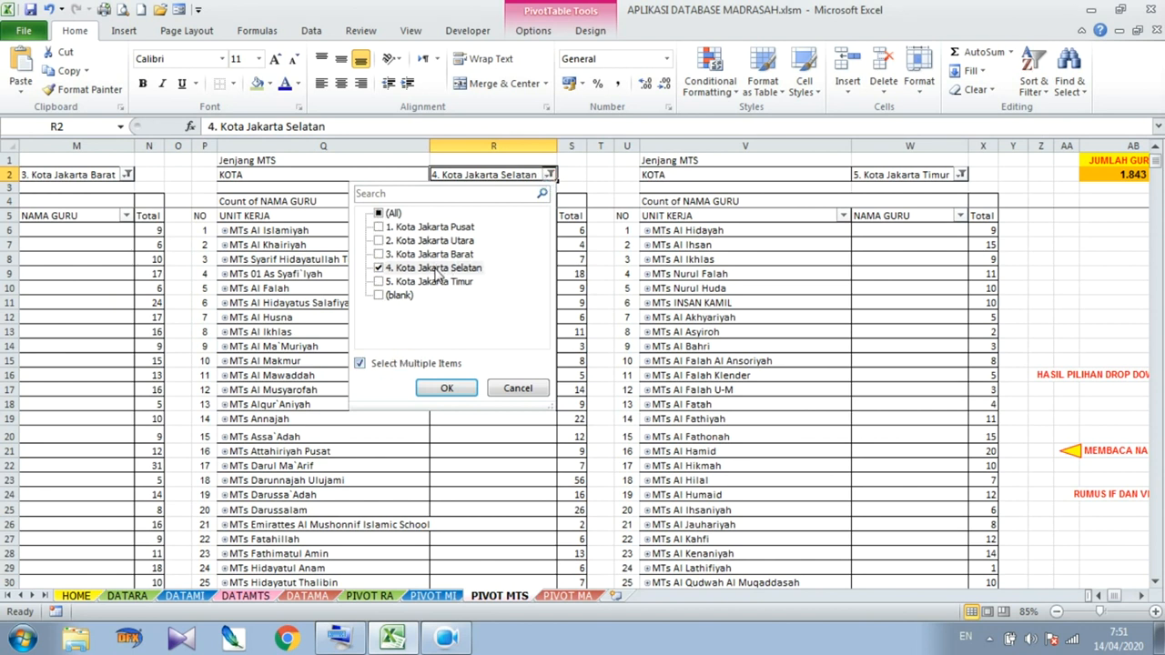
{"action": "left_click", "coordinate": [447, 389]}
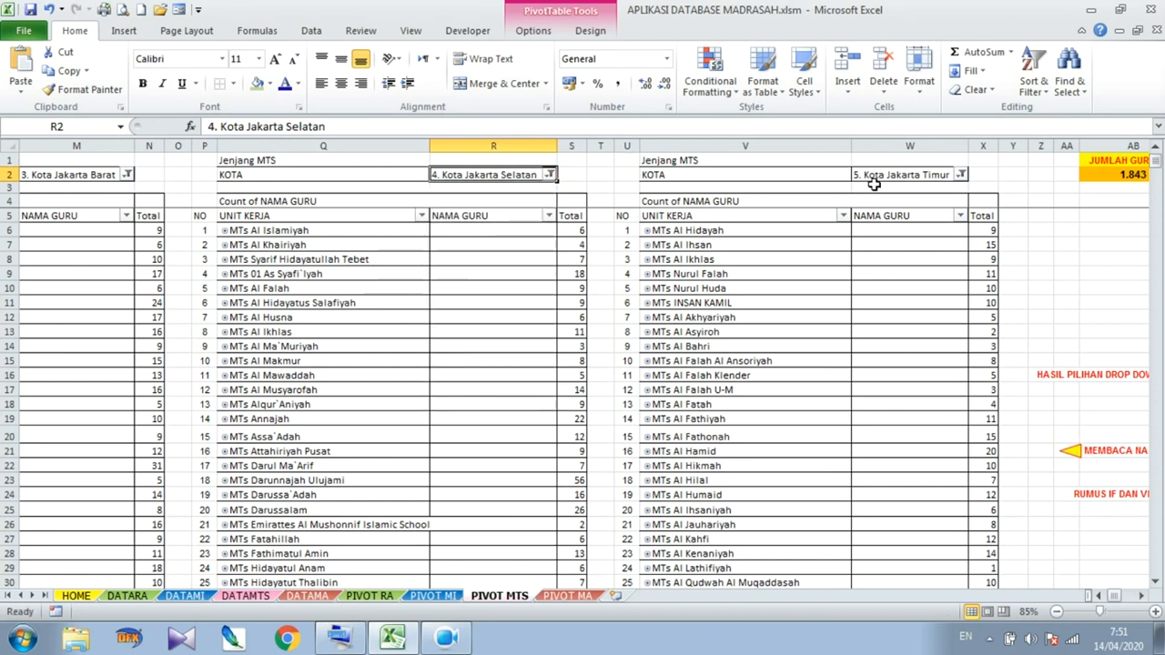
Enable multiple item selection in the MTS Kota Jakarta Timur pivot's KOTA filter, keeping only 5. Kota Jakarta Timur ticked
{"action": "left_click", "coordinate": [915, 173]}
{"action": "left_click", "coordinate": [961, 174]}
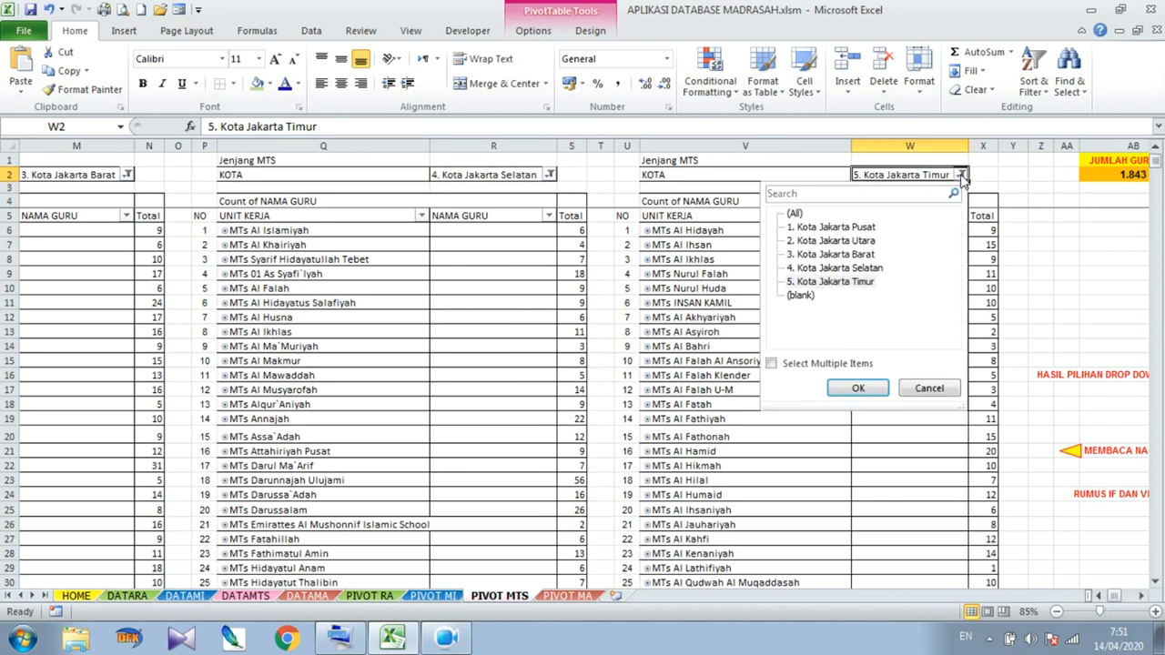
{"action": "left_click", "coordinate": [824, 364]}
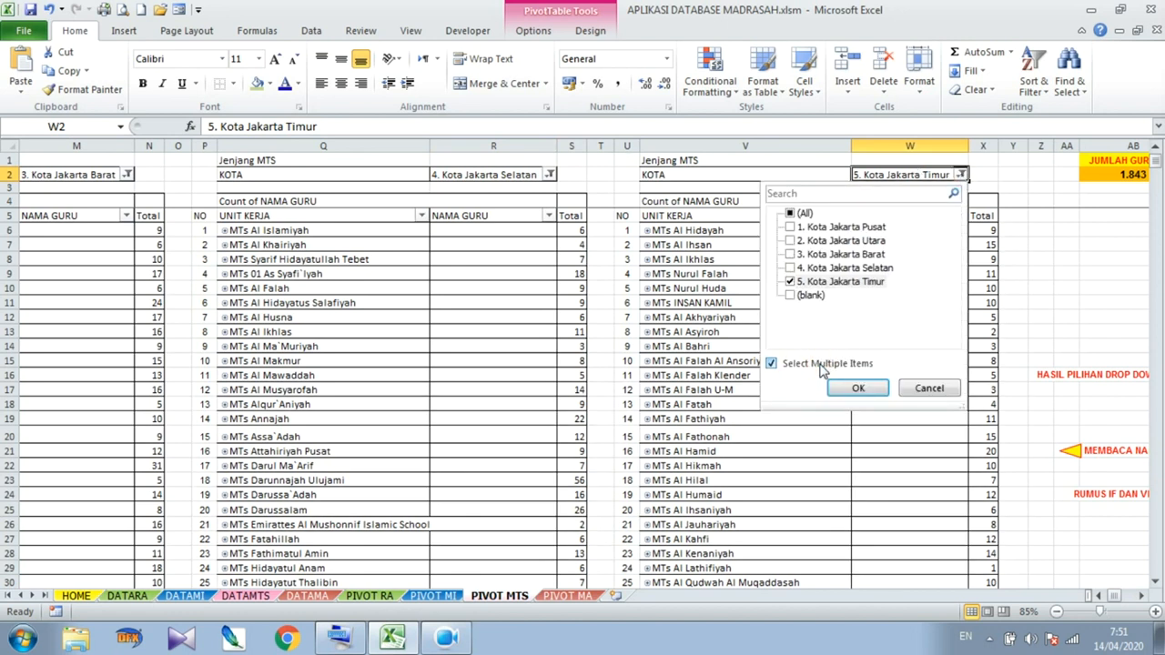
{"action": "left_click", "coordinate": [855, 388]}
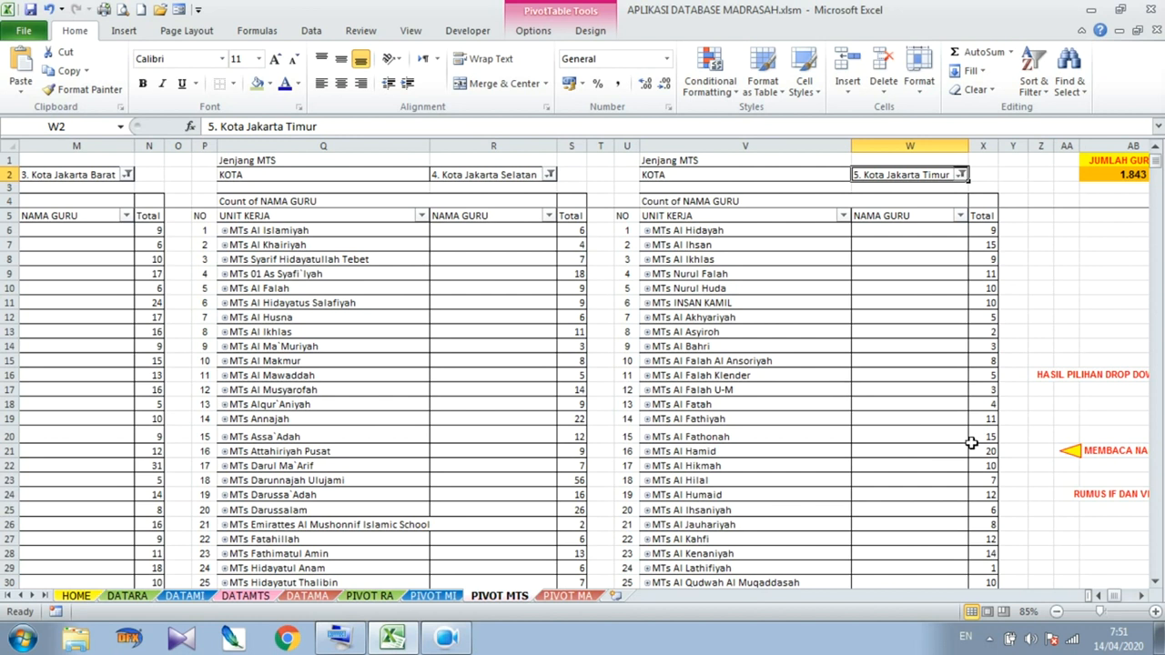
On the PIVOT MA sheet, enable multiple item selection in the first pivot's KOTA filter, keeping only 1. Kota Jakarta Pusat ticked
{"action": "left_click", "coordinate": [573, 596]}
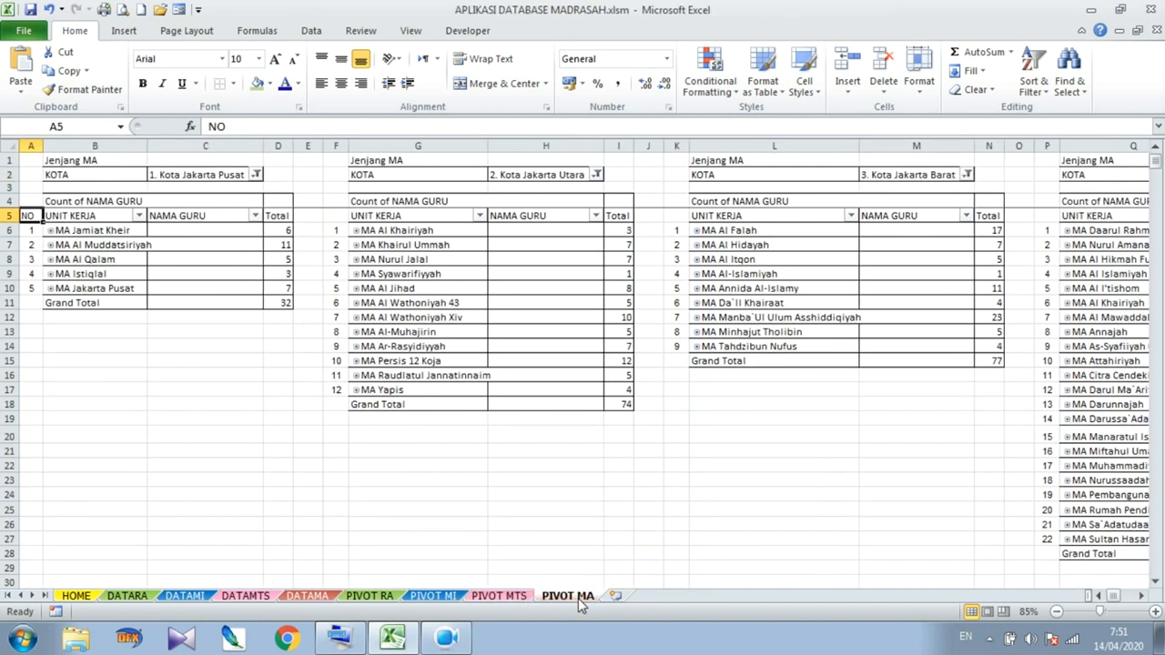
{"action": "left_click", "coordinate": [237, 175]}
{"action": "left_click", "coordinate": [257, 174]}
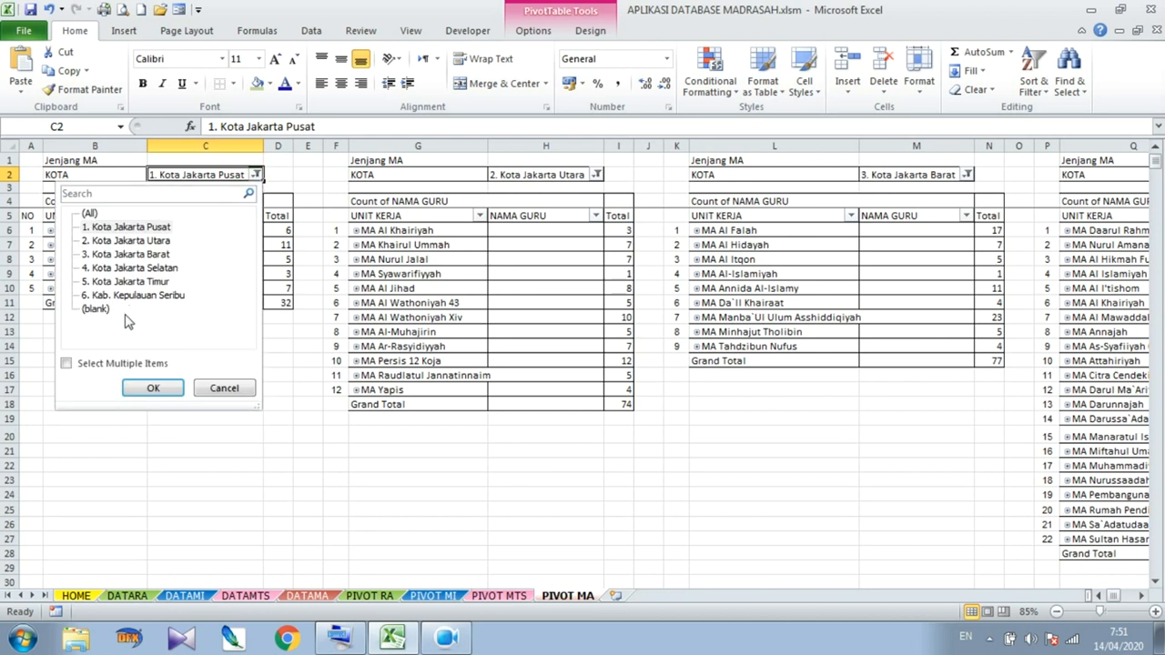
{"action": "left_click", "coordinate": [103, 364]}
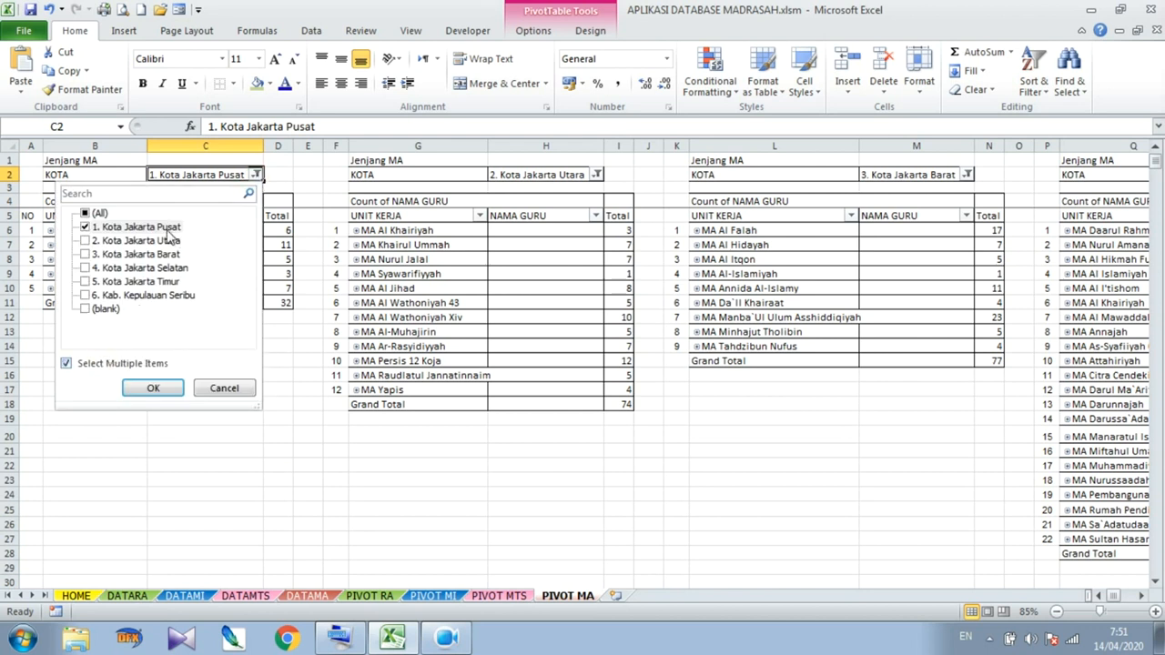
{"action": "left_click", "coordinate": [164, 388]}
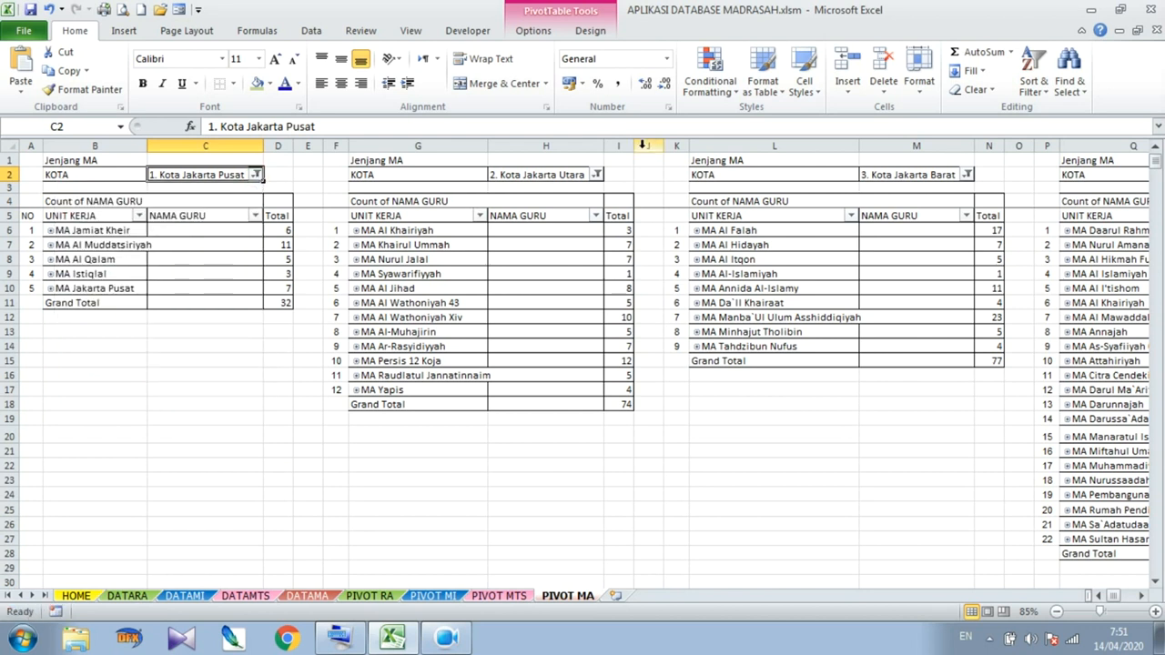
Enable multiple item selection in the MA Kota Jakarta Utara pivot's KOTA filter, keeping only 2. Kota Jakarta Utara ticked
{"action": "left_click", "coordinate": [555, 175]}
{"action": "left_click", "coordinate": [597, 174]}
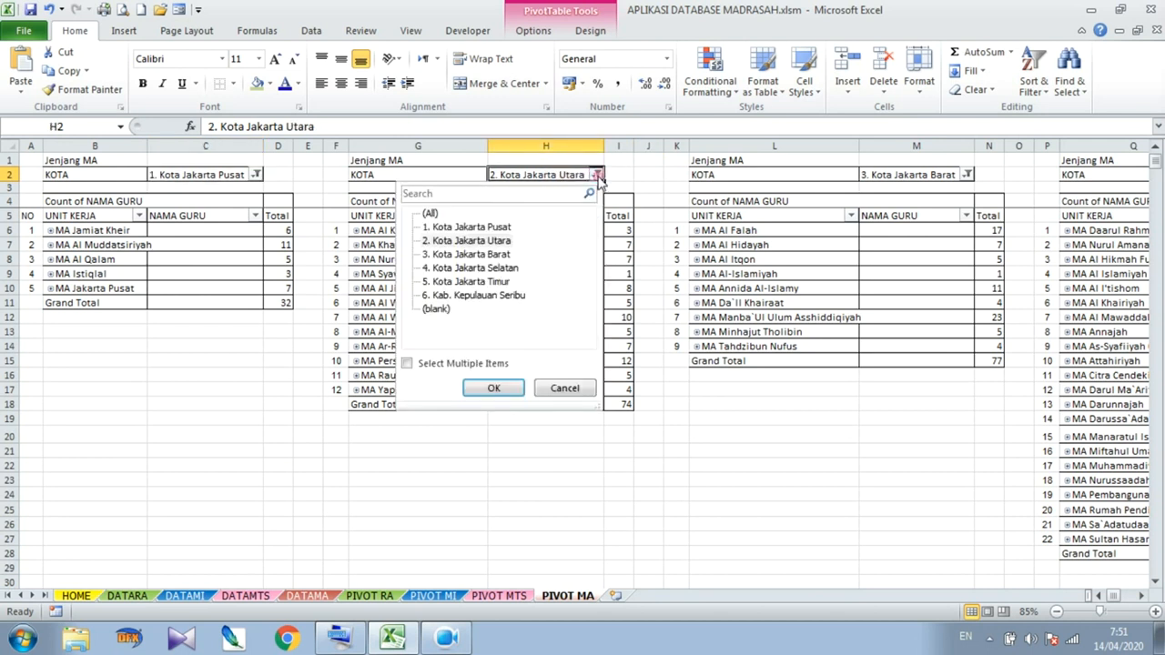
{"action": "left_click", "coordinate": [407, 363]}
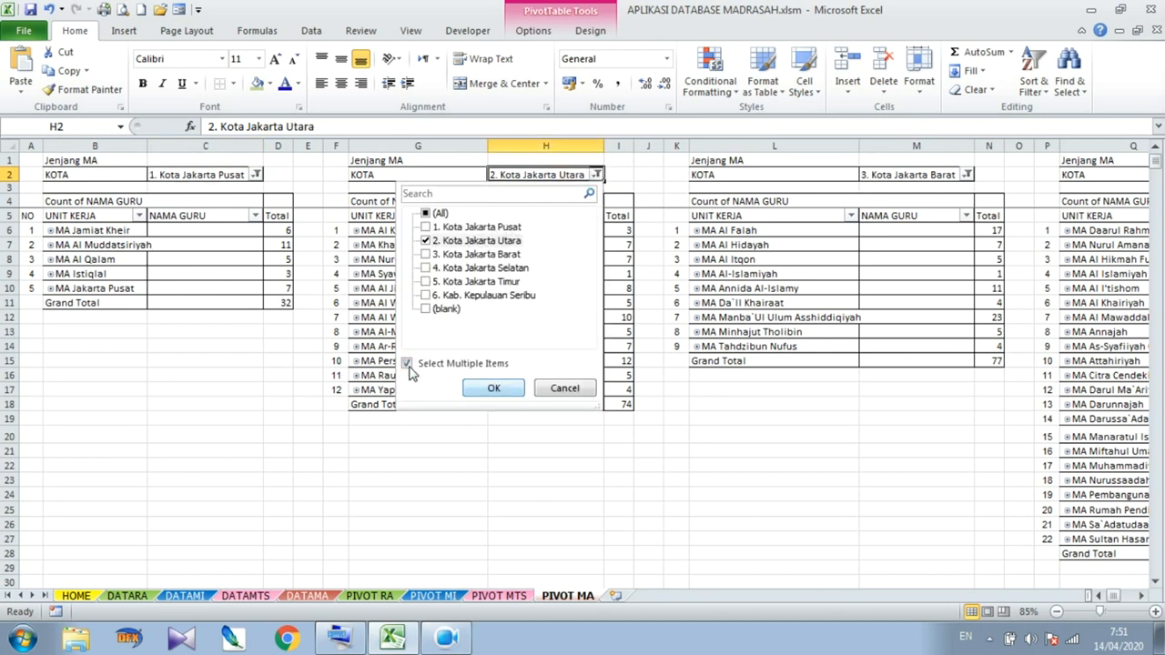
{"action": "left_click", "coordinate": [496, 388]}
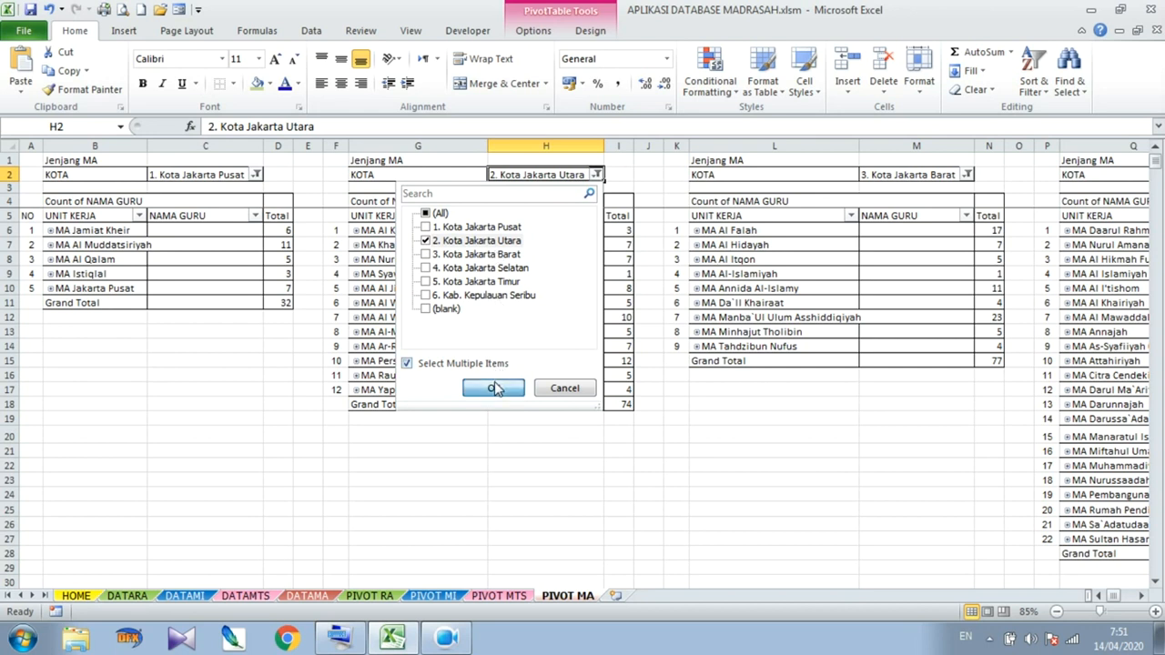
Enable multiple item selection in the MA Kota Jakarta Barat pivot's KOTA filter, keeping only 3. Kota Jakarta Barat ticked
{"action": "left_click", "coordinate": [927, 177]}
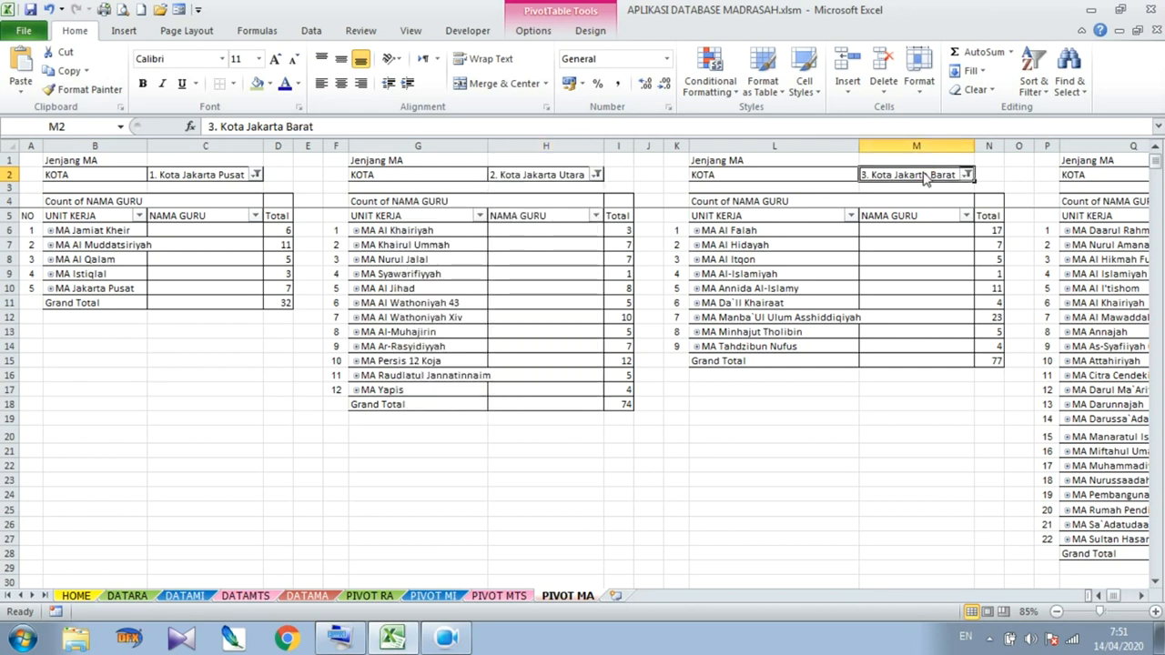
{"action": "left_click", "coordinate": [967, 175]}
{"action": "left_click", "coordinate": [792, 363]}
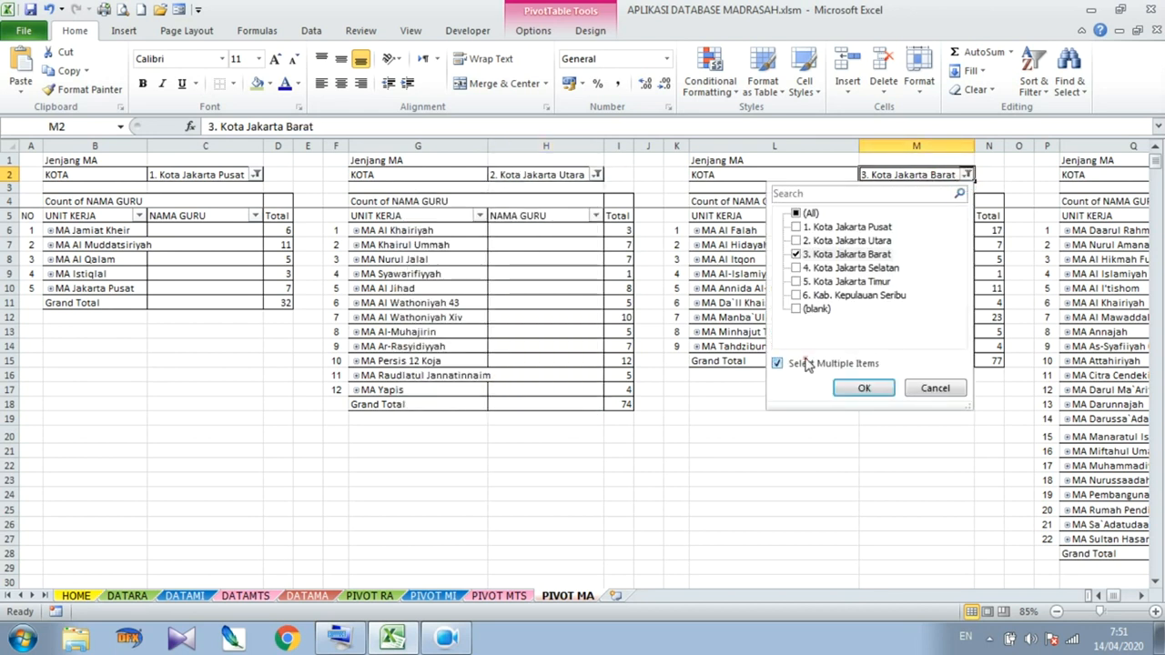
{"action": "left_click", "coordinate": [864, 389]}
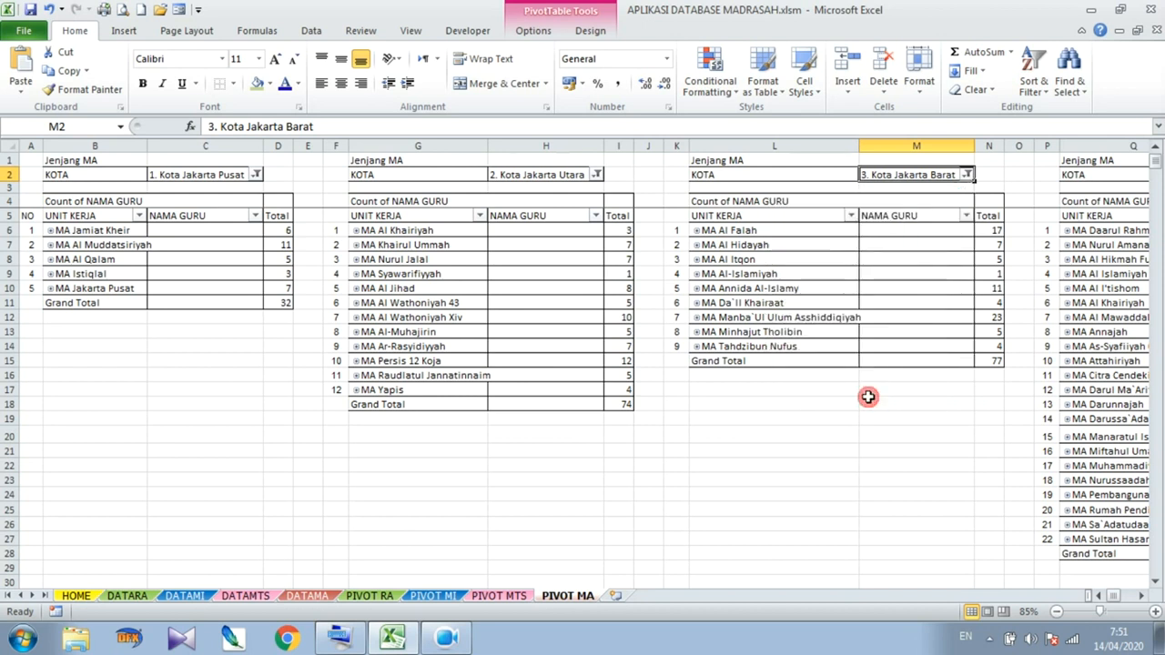
Enable multiple item selection in the MA Kota Jakarta Selatan pivot's KOTA filter, keeping only 4. Kota Jakarta Selatan ticked
{"action": "left_click_drag", "start_coordinate": [1143, 596], "coordinate": [1142, 596]}
{"action": "left_click", "coordinate": [1097, 597]}
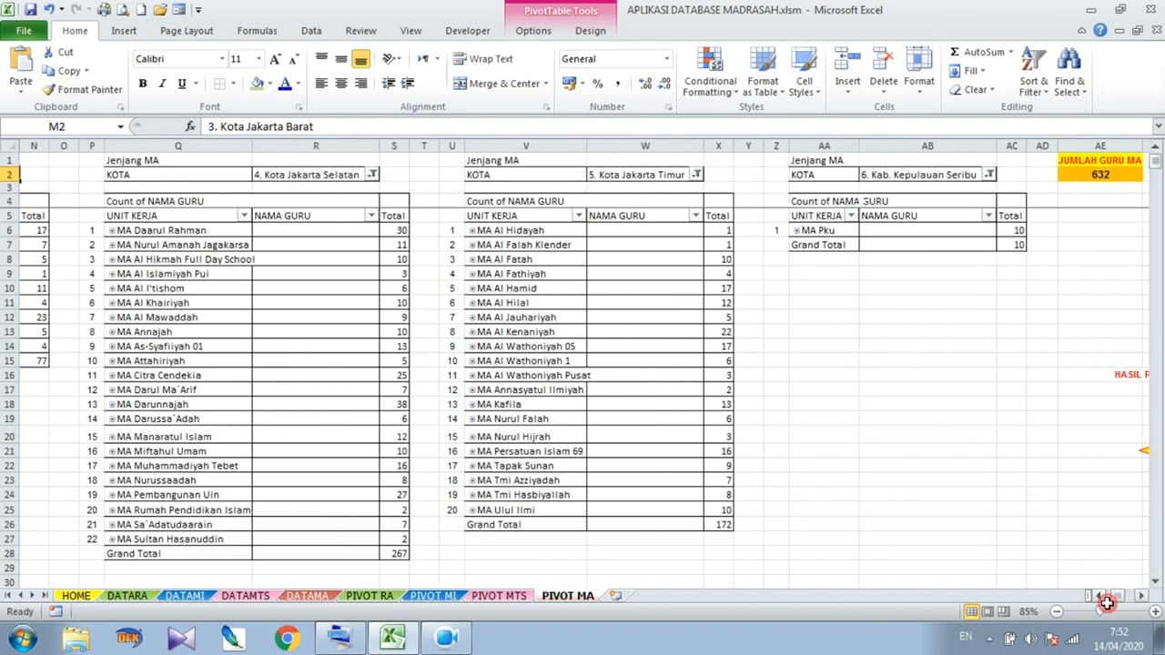
{"action": "left_click", "coordinate": [360, 177]}
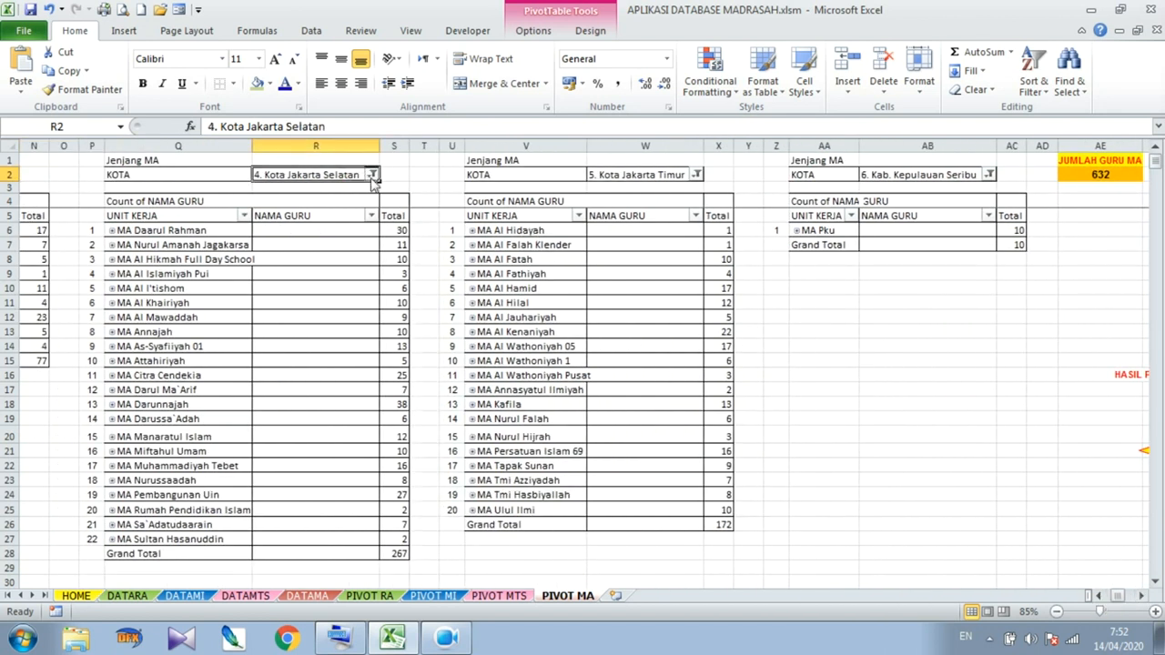
{"action": "left_click", "coordinate": [372, 175]}
{"action": "left_click", "coordinate": [237, 365]}
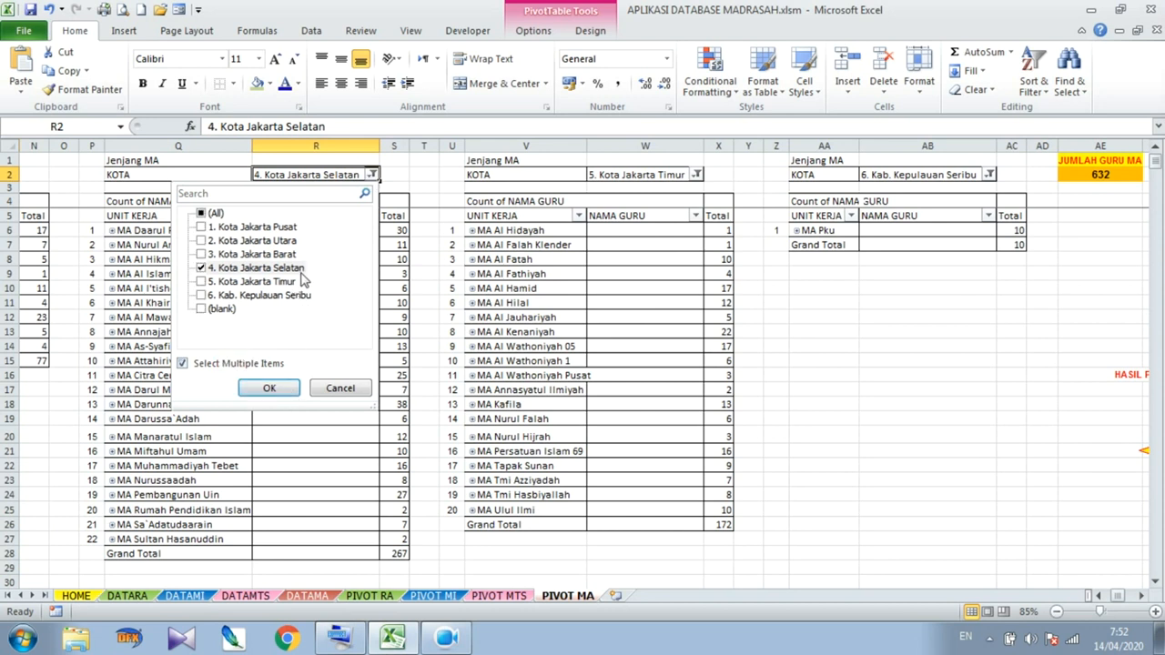
{"action": "left_click", "coordinate": [285, 389]}
Enable multiple item selection in the MA Kota Jakarta Timur pivot's KOTA filter, keeping only 5. Kota Jakarta Timur ticked
{"action": "left_click", "coordinate": [670, 175]}
{"action": "left_click", "coordinate": [697, 175]}
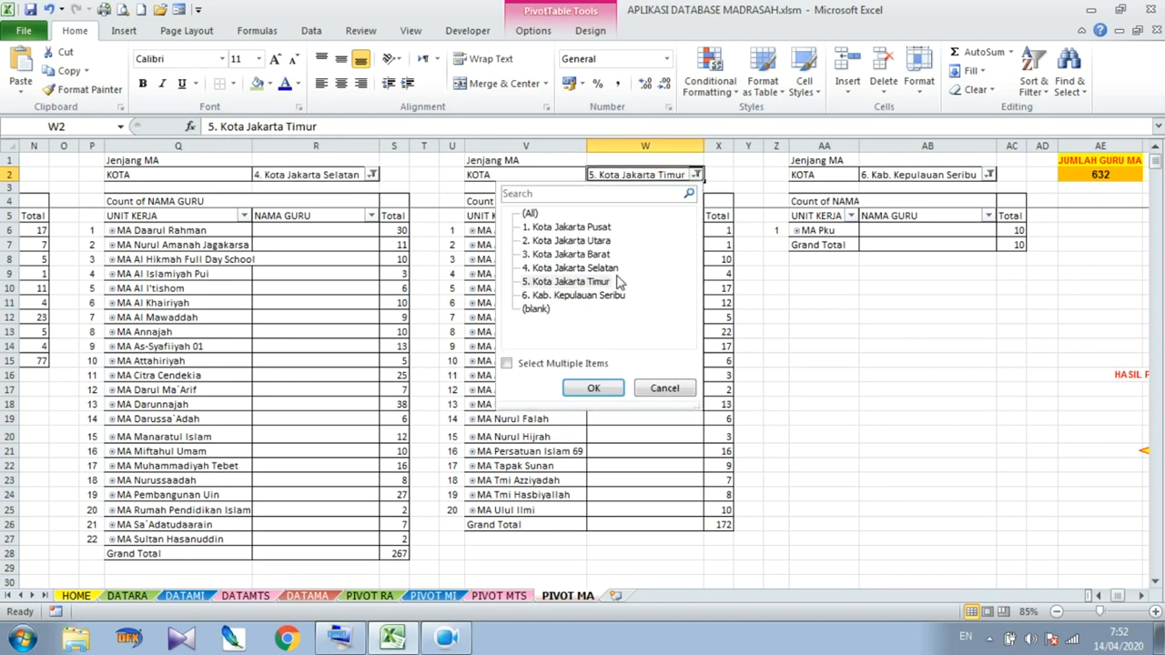
{"action": "left_click", "coordinate": [559, 364]}
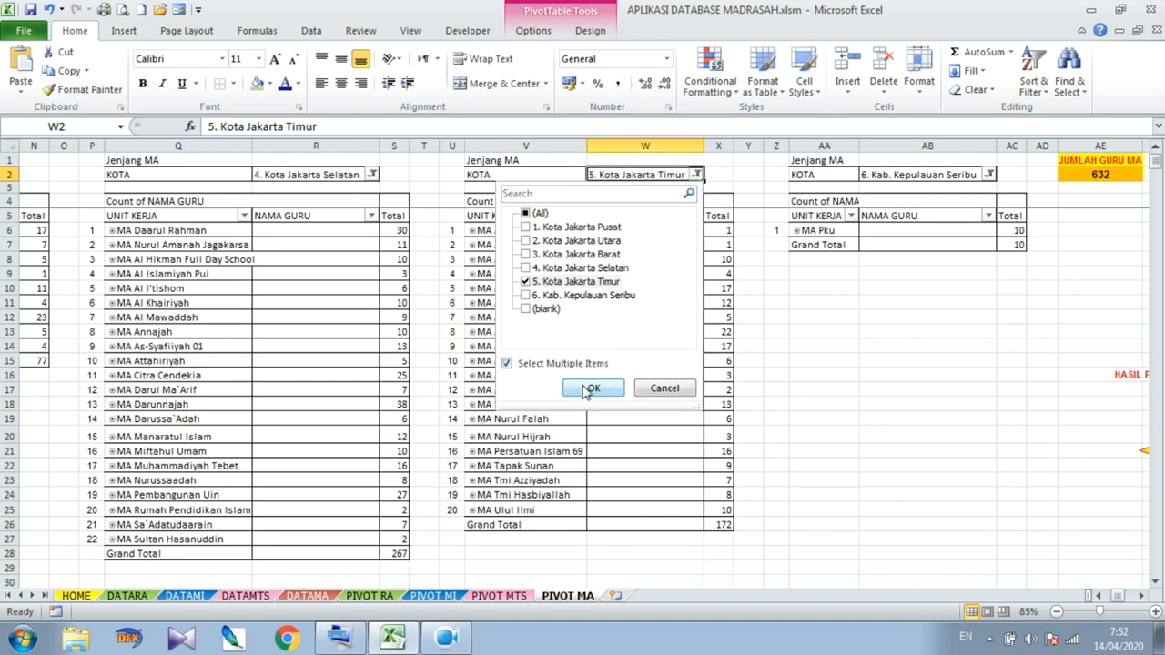
{"action": "left_click", "coordinate": [592, 388]}
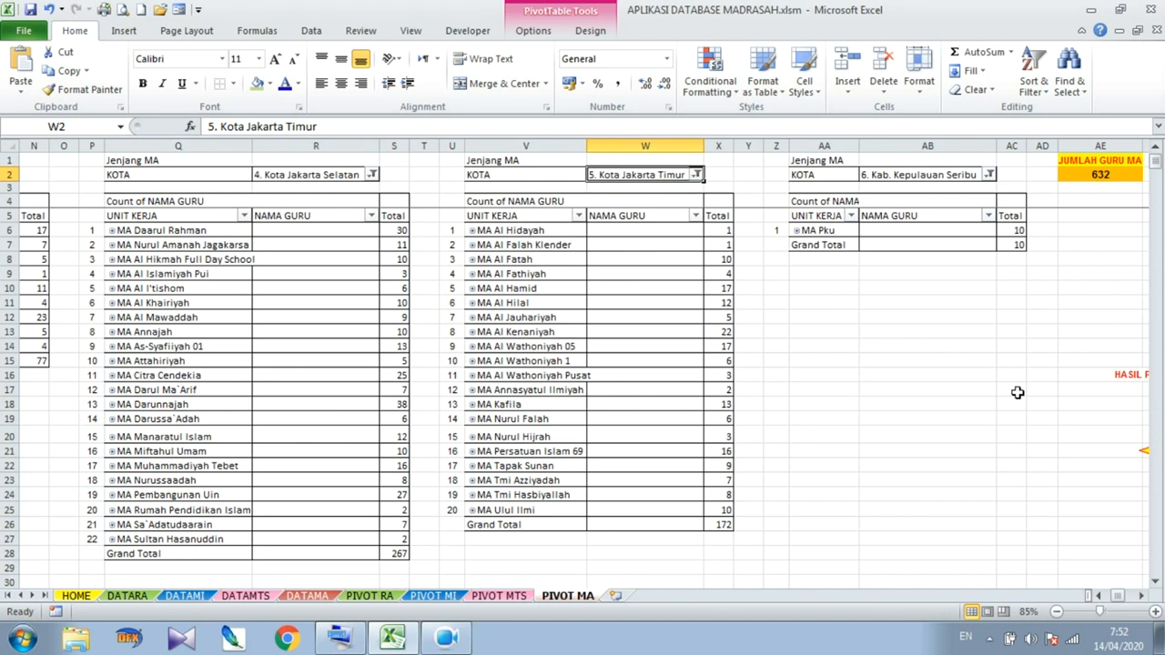
Enable multiple item selection in the MA Kepulauan Seribu pivot's KOTA filter, keeping only 6. Kab. Kepulauan Seribu ticked
{"action": "left_click", "coordinate": [1143, 597]}
{"action": "left_click", "coordinate": [1143, 597]}
{"action": "left_click", "coordinate": [904, 173]}
{"action": "left_click", "coordinate": [928, 174]}
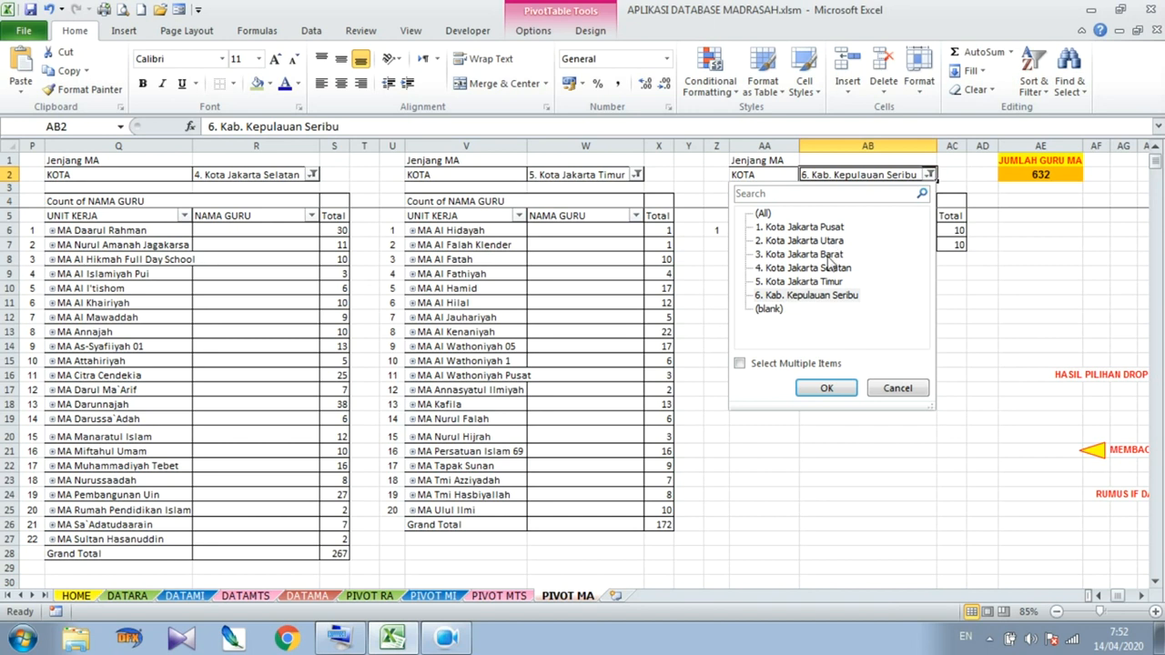
{"action": "left_click", "coordinate": [740, 364]}
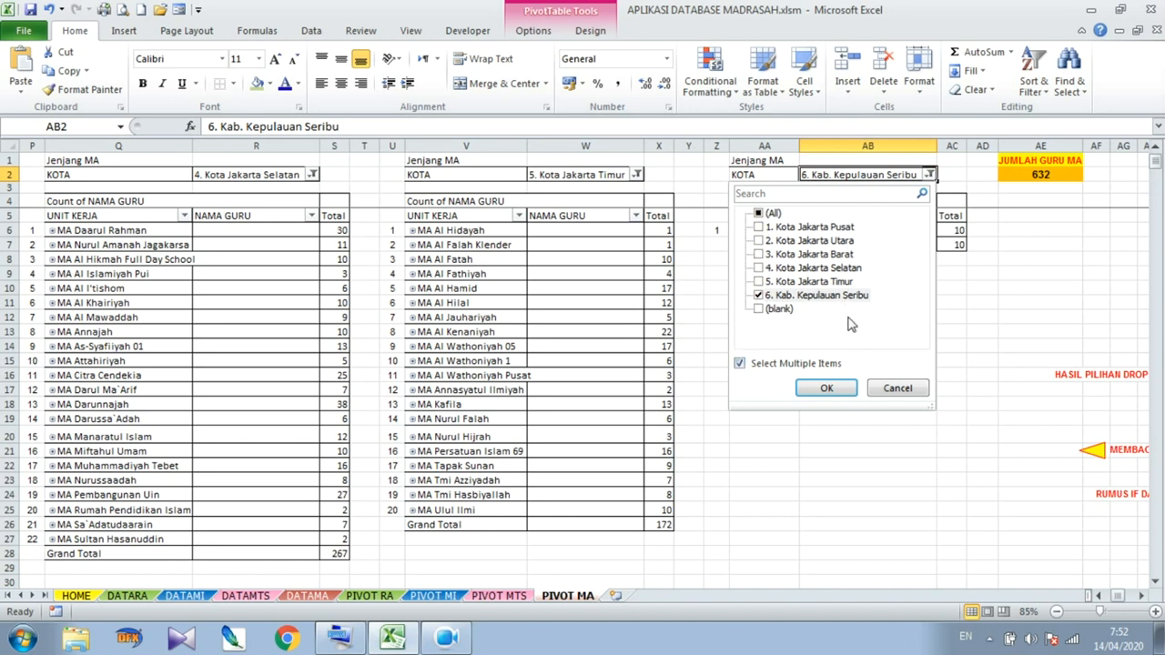
{"action": "left_click", "coordinate": [827, 388]}
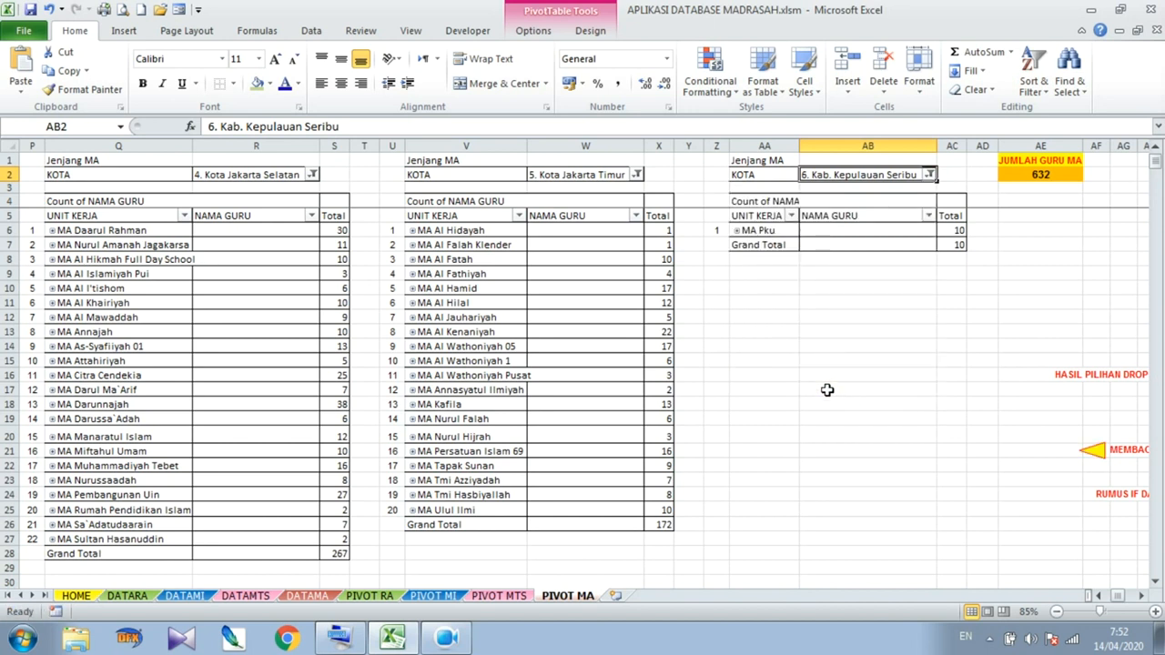
Examine the JUMLAH GURU total cells on the PIVOT RA and PIVOT MI sheets
{"action": "left_click", "coordinate": [389, 599]}
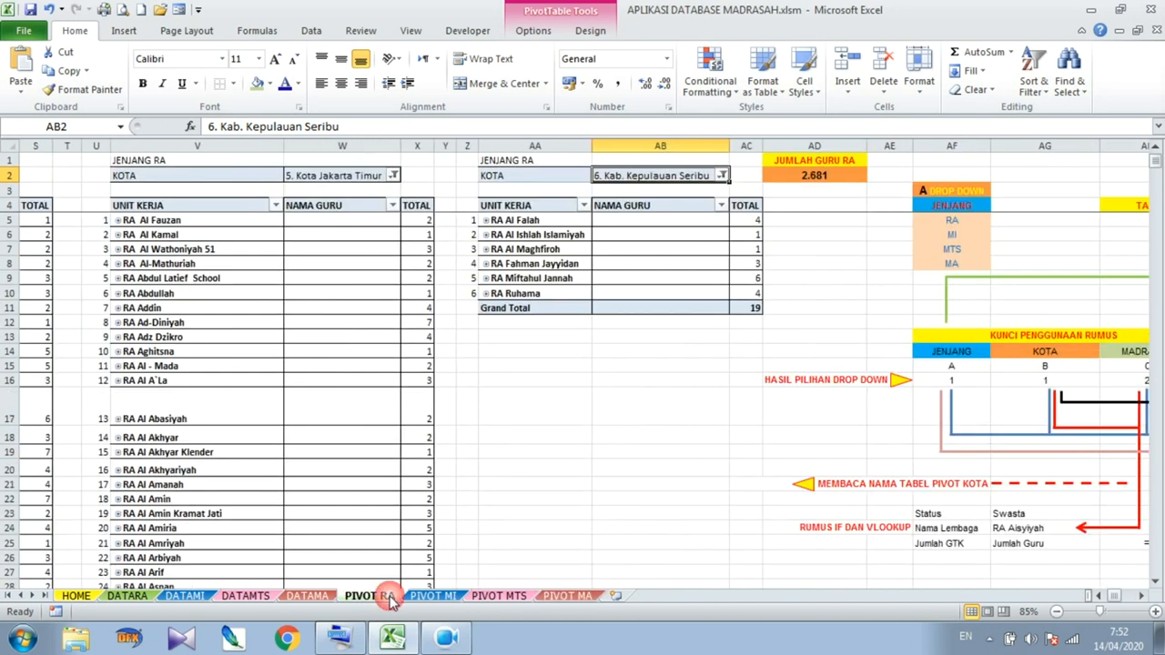
{"action": "left_click", "coordinate": [833, 176]}
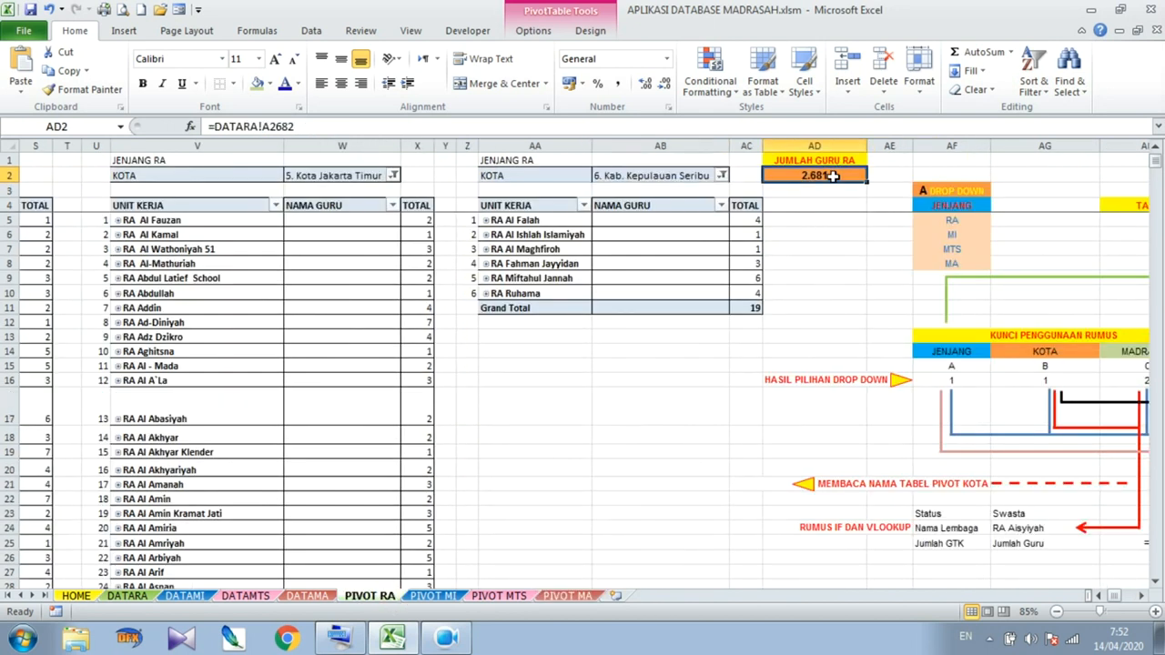
{"action": "left_click_drag", "start_coordinate": [833, 176], "coordinate": [833, 164]}
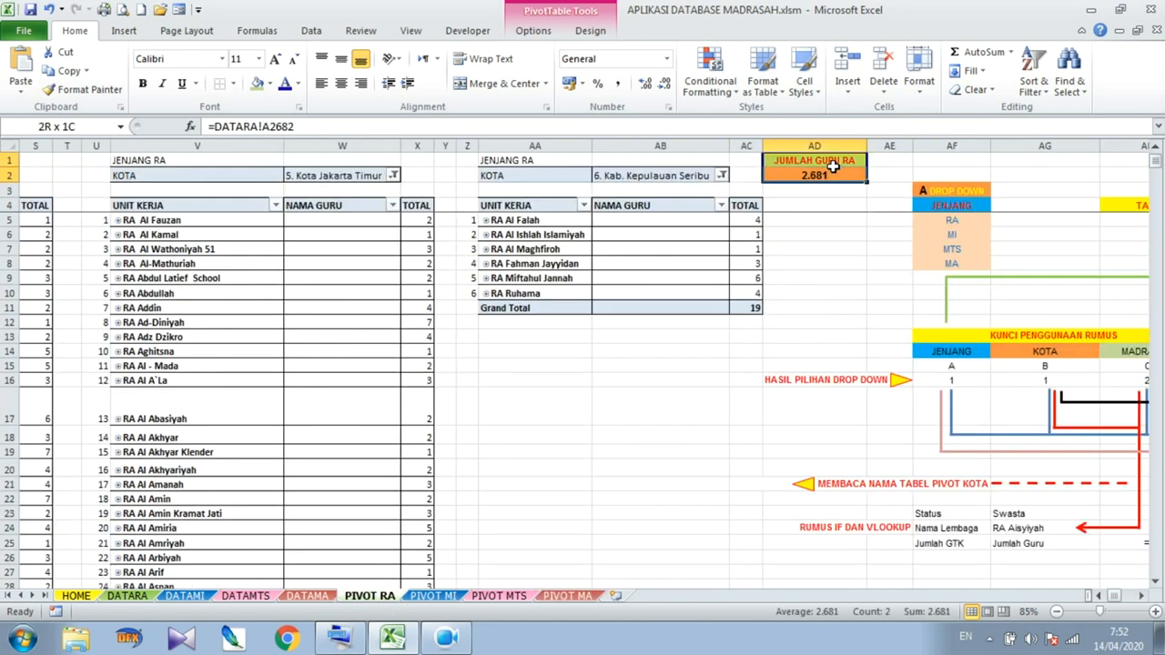
{"action": "left_click", "coordinate": [446, 597]}
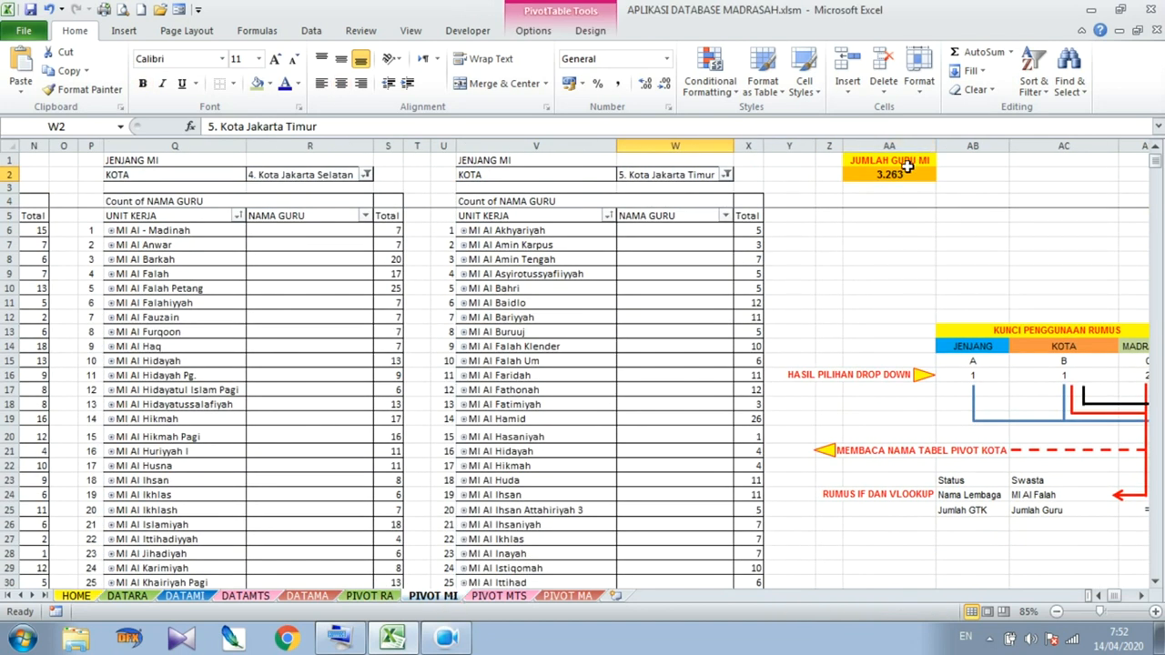
{"action": "left_click_drag", "start_coordinate": [906, 164], "coordinate": [901, 171]}
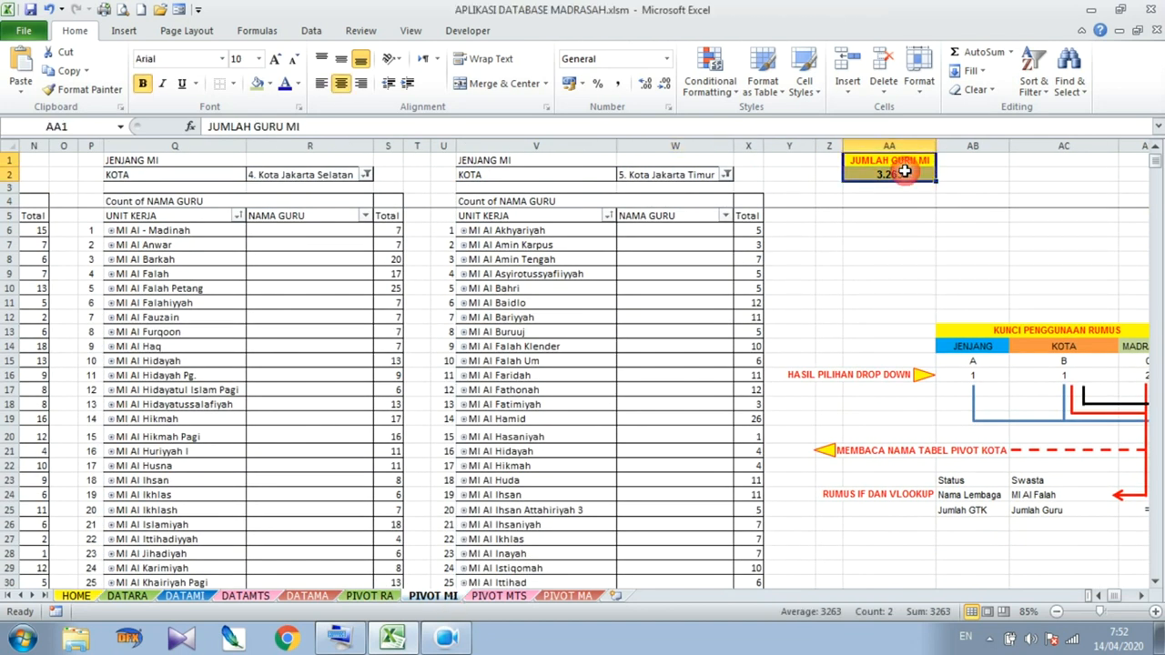
Examine the JUMLAH GURU total cells on the PIVOT MTS and PIVOT MA sheets
{"action": "left_click", "coordinate": [510, 596]}
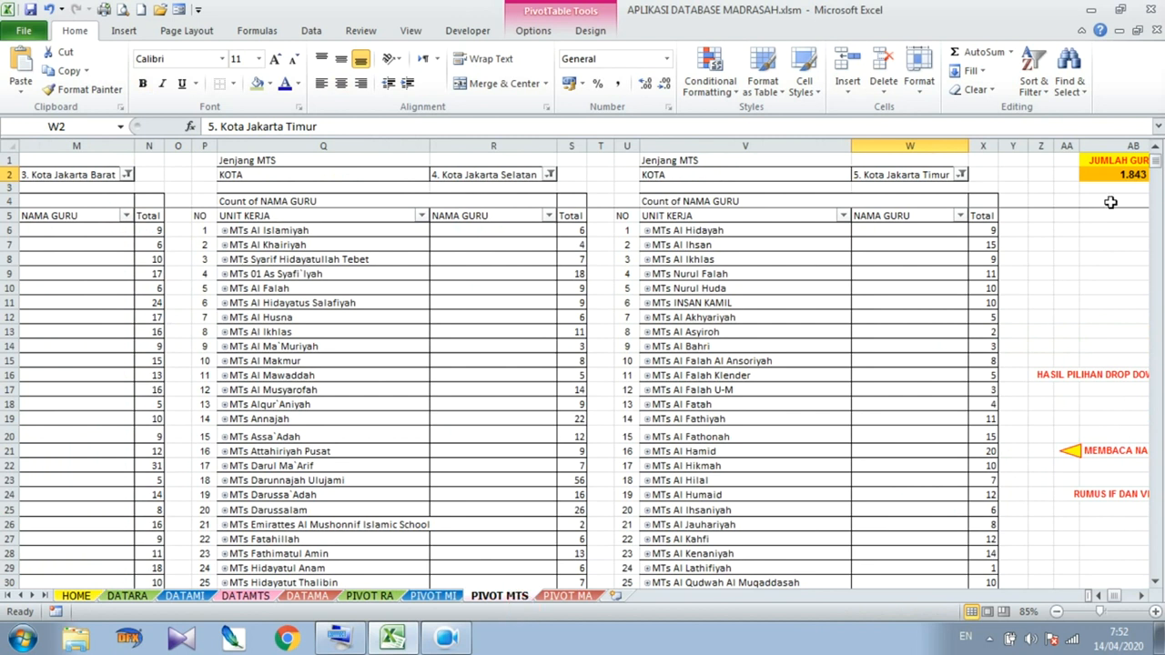
{"action": "left_click", "coordinate": [1141, 596]}
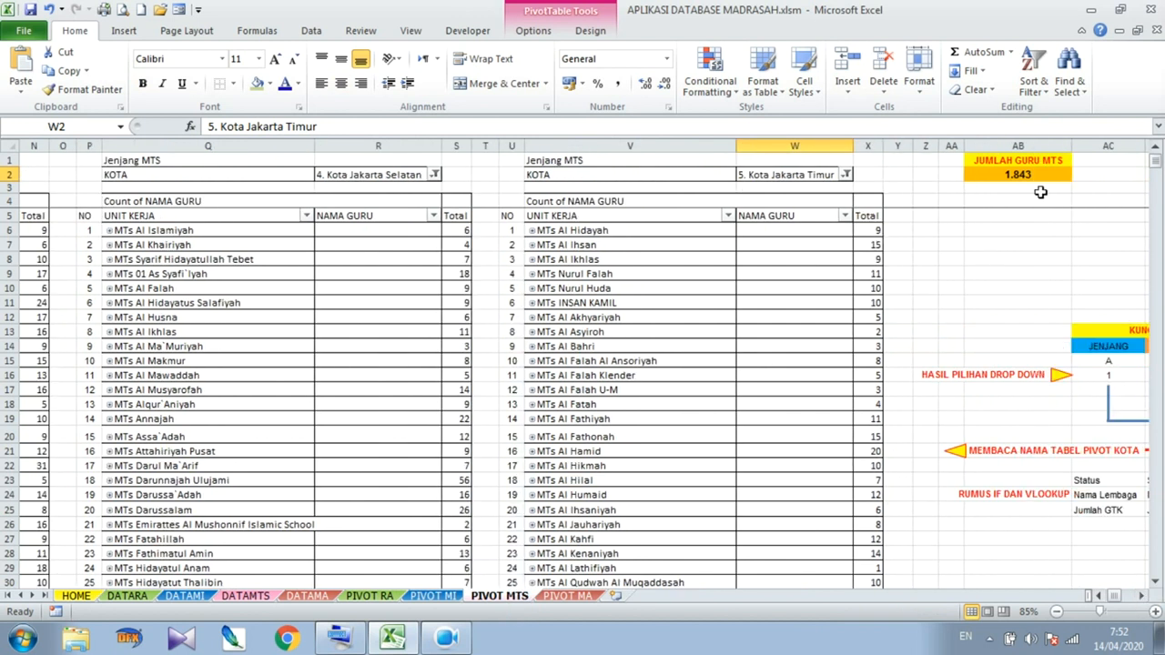
{"action": "left_click_drag", "start_coordinate": [1029, 160], "coordinate": [1029, 174]}
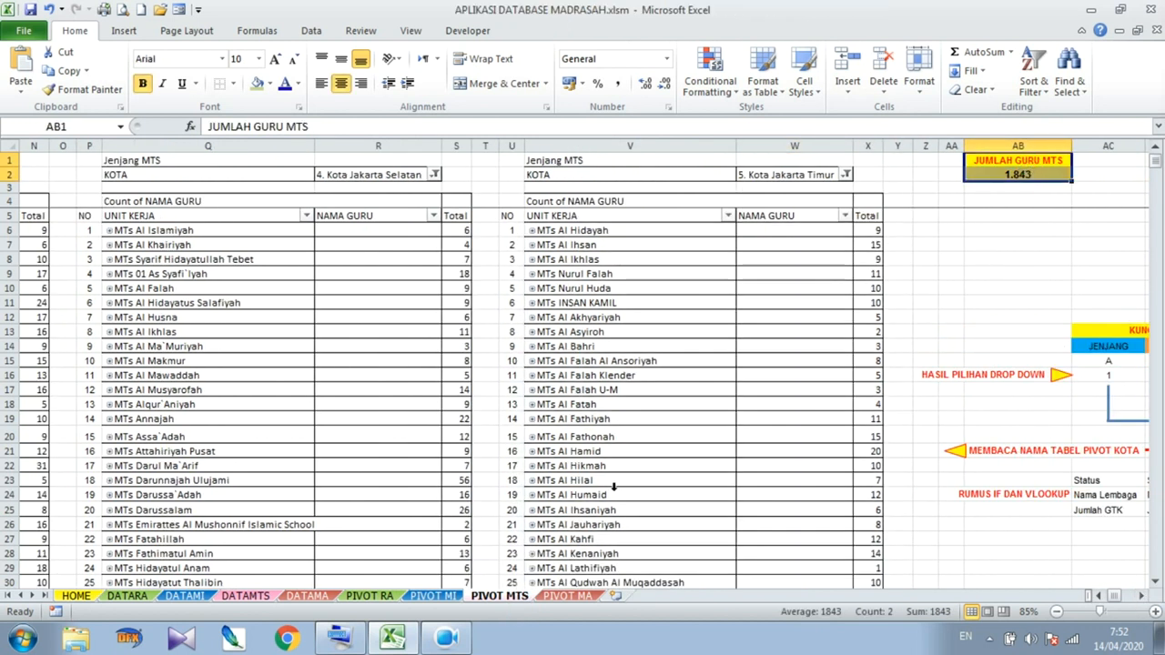
{"action": "left_click", "coordinate": [564, 597]}
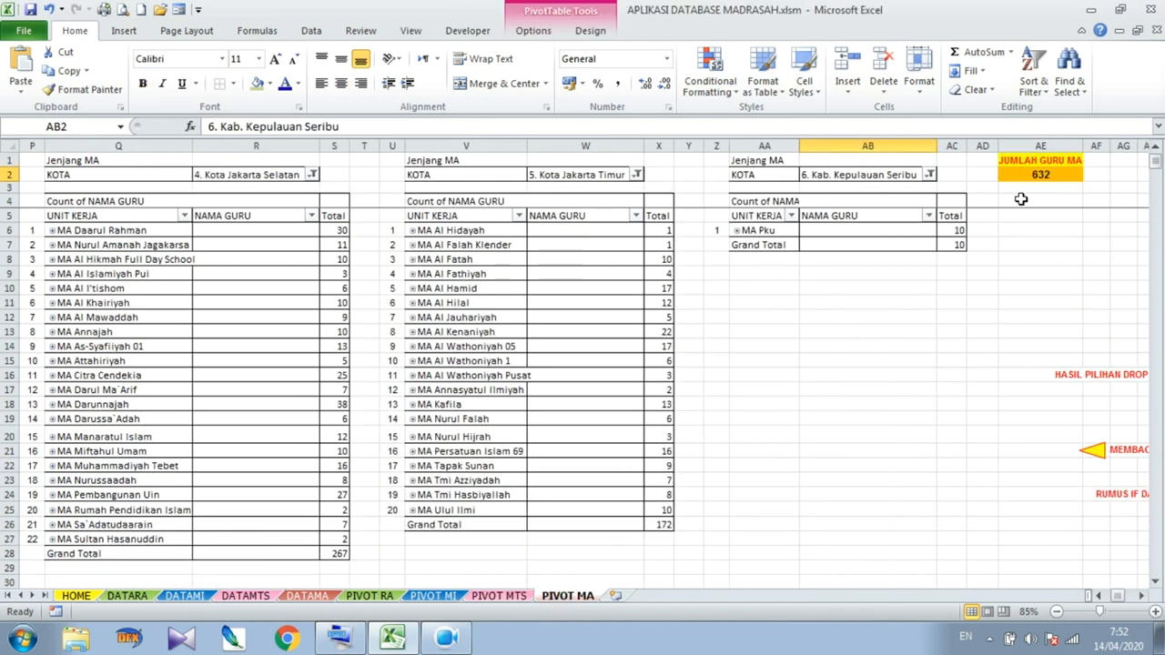
{"action": "left_click_drag", "start_coordinate": [1063, 159], "coordinate": [1063, 170]}
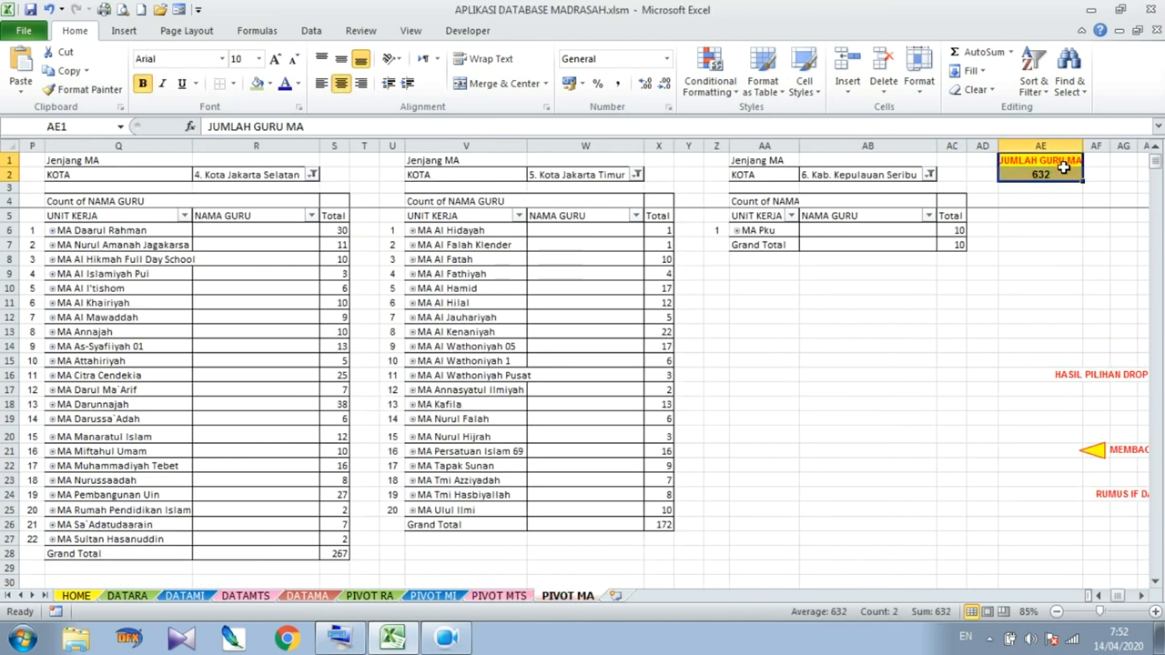
{"action": "left_click", "coordinate": [828, 391]}
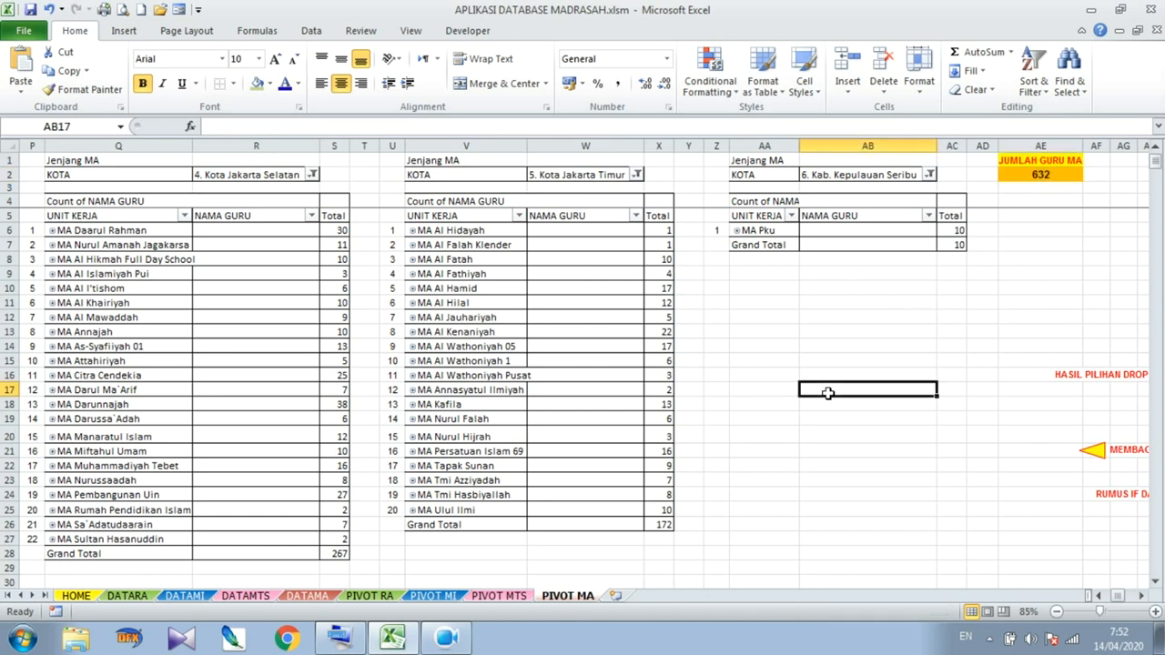
Review the teacher recap on HOME and the KUNCI PENGGUNAAN RUMUS area with its drop-down tables on PIVOT RA
{"action": "left_click", "coordinate": [380, 597]}
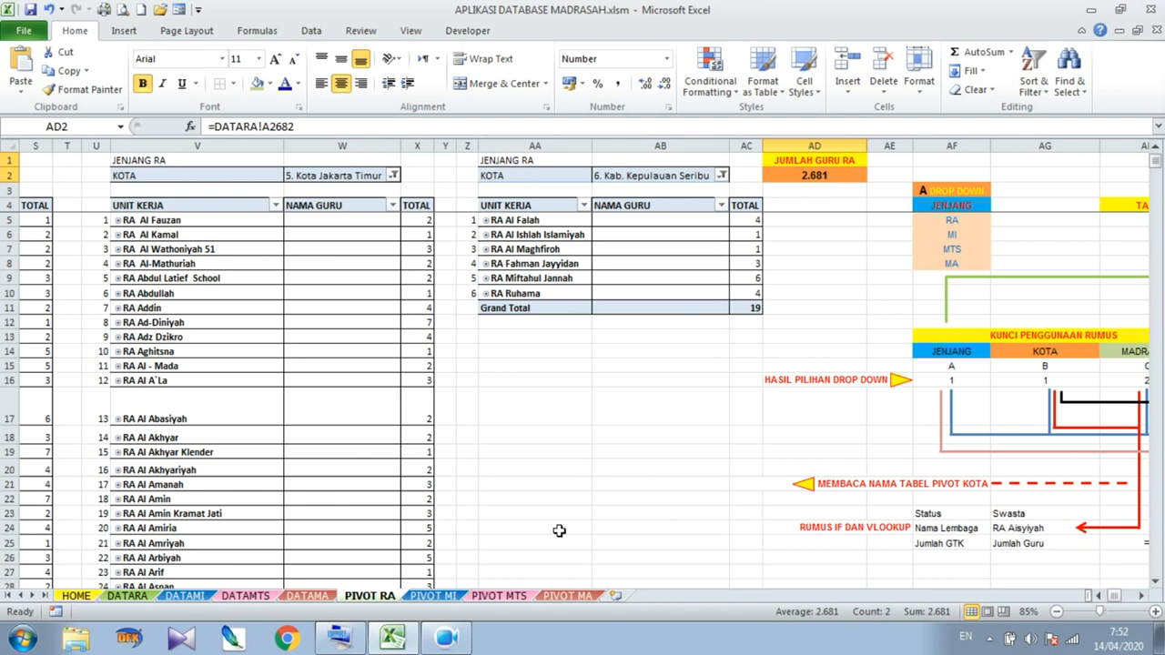
{"action": "left_click", "coordinate": [78, 596]}
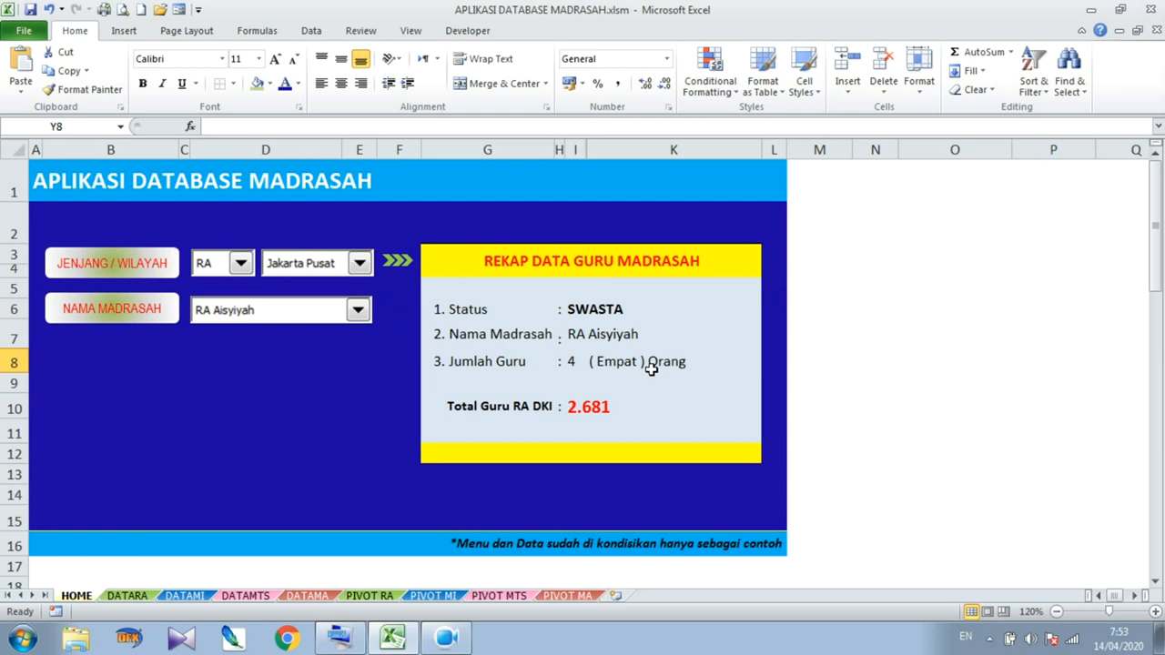
{"action": "left_click", "coordinate": [373, 596]}
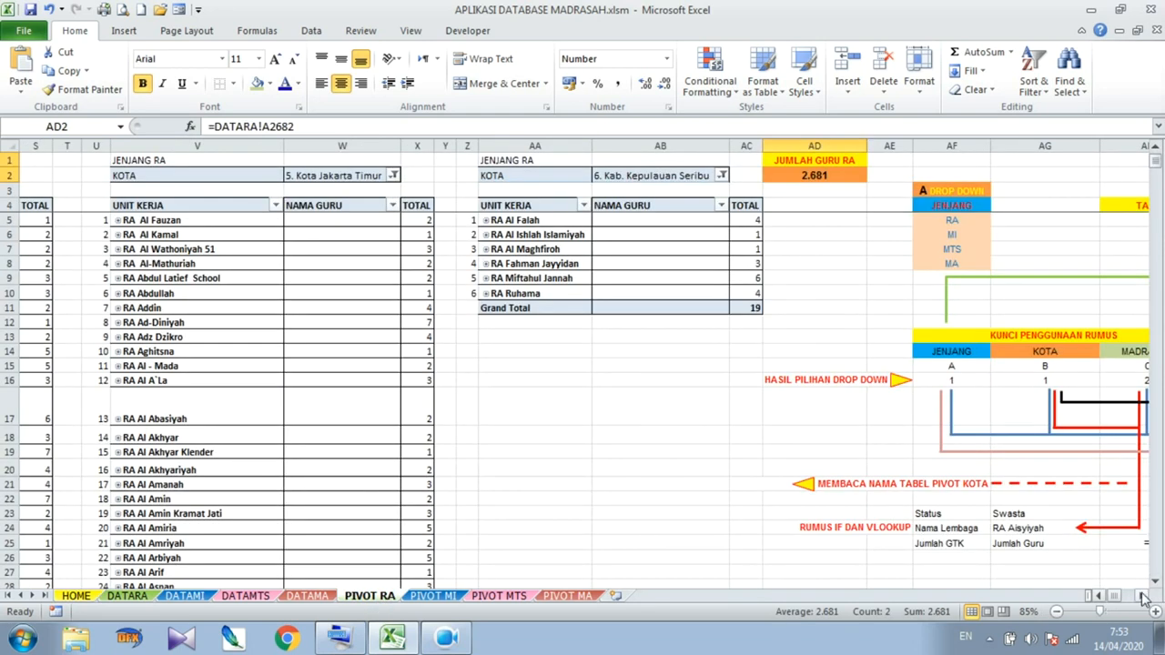
{"action": "left_click", "coordinate": [1141, 595]}
{"action": "left_click", "coordinate": [1141, 595]}
{"action": "left_click", "coordinate": [1141, 595]}
{"action": "left_click", "coordinate": [1141, 596]}
{"action": "left_click", "coordinate": [1142, 595]}
{"action": "left_click", "coordinate": [1141, 595]}
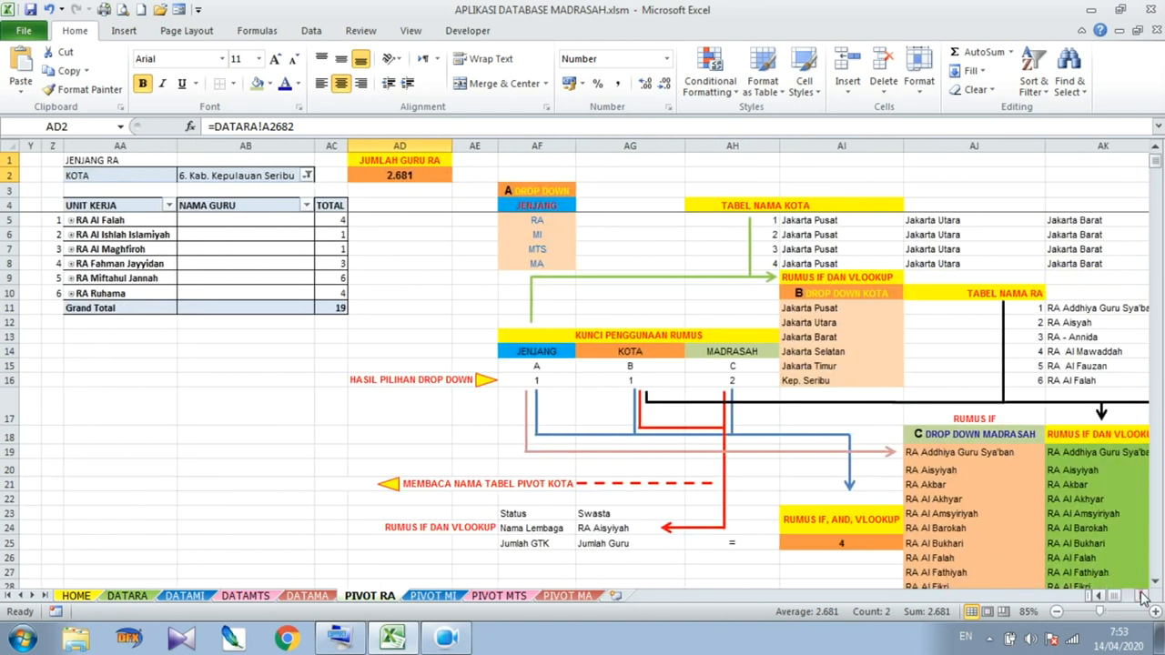
{"action": "left_click", "coordinate": [1141, 596]}
{"action": "left_click", "coordinate": [1141, 596]}
{"action": "left_click", "coordinate": [1143, 595]}
{"action": "left_click", "coordinate": [1143, 595]}
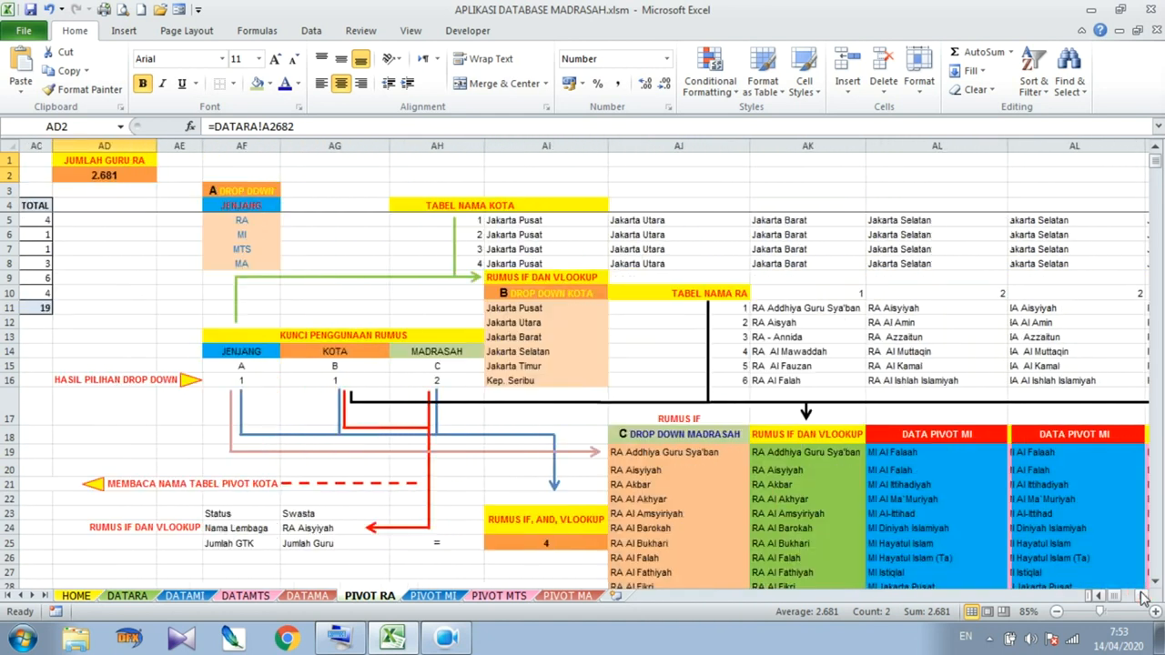
{"action": "left_click", "coordinate": [1143, 595]}
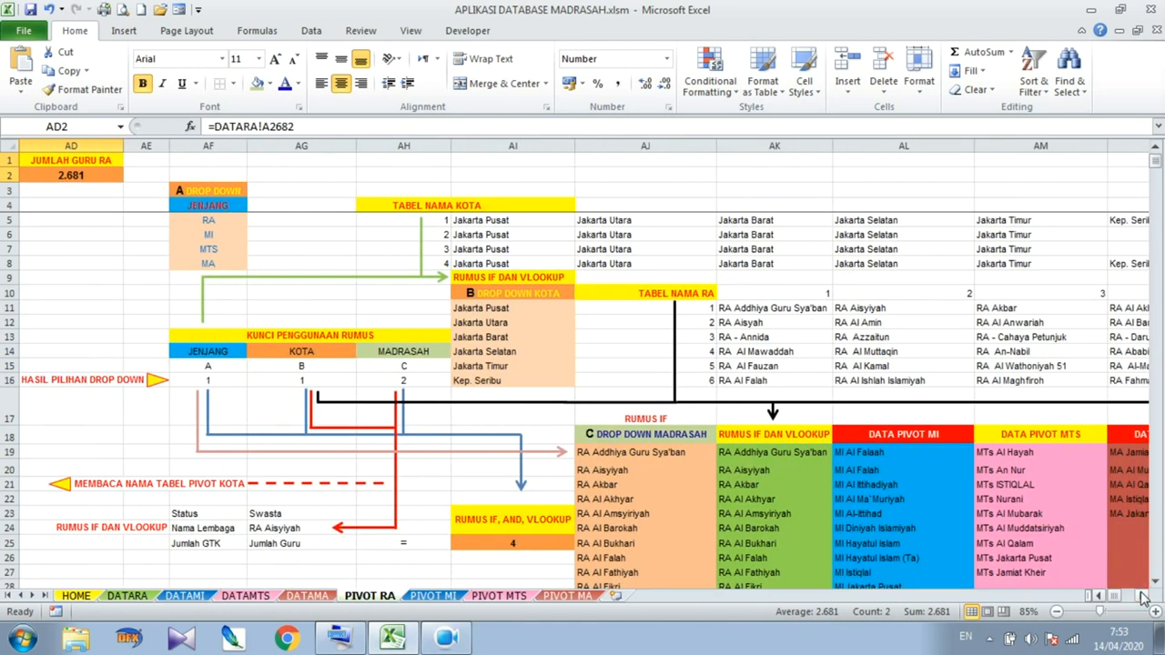
{"action": "left_click", "coordinate": [1102, 596]}
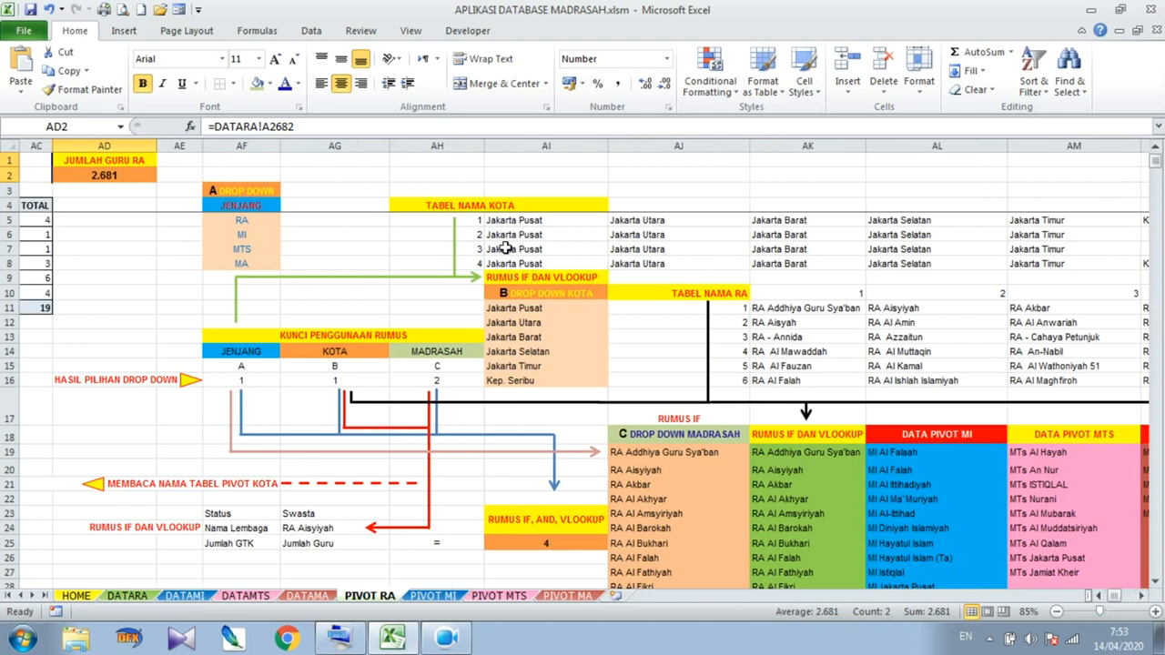
Examine the A DROP DOWN JENJANG list in AF3:AF8 on the PIVOT RA sheet
{"action": "left_click", "coordinate": [262, 188]}
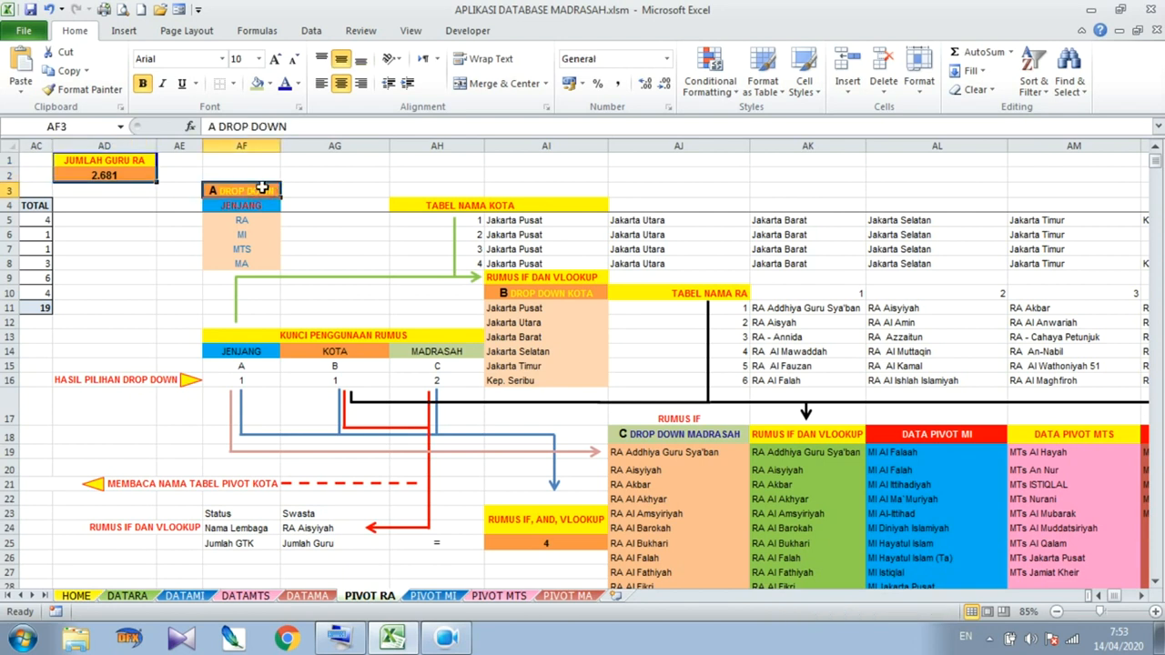
{"action": "left_click_drag", "start_coordinate": [262, 188], "coordinate": [259, 262]}
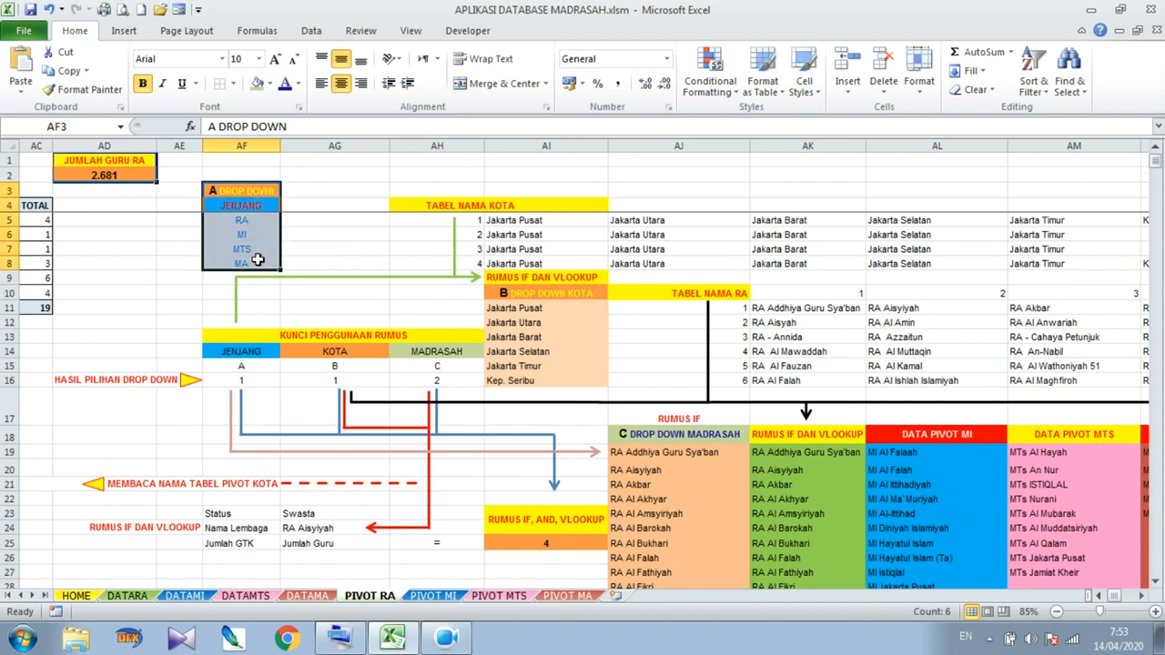
{"action": "left_click", "coordinate": [316, 246]}
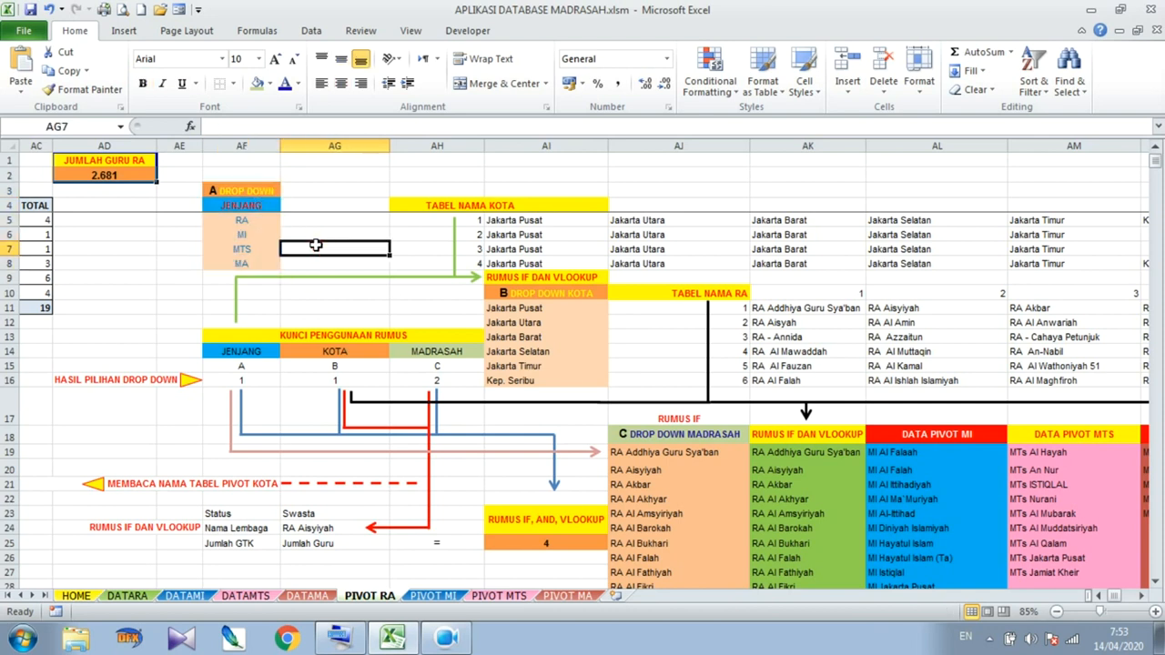
Show the JENJANG drop-down's choices on the HOME sheet and open its Format Control settings
{"action": "left_click", "coordinate": [76, 596]}
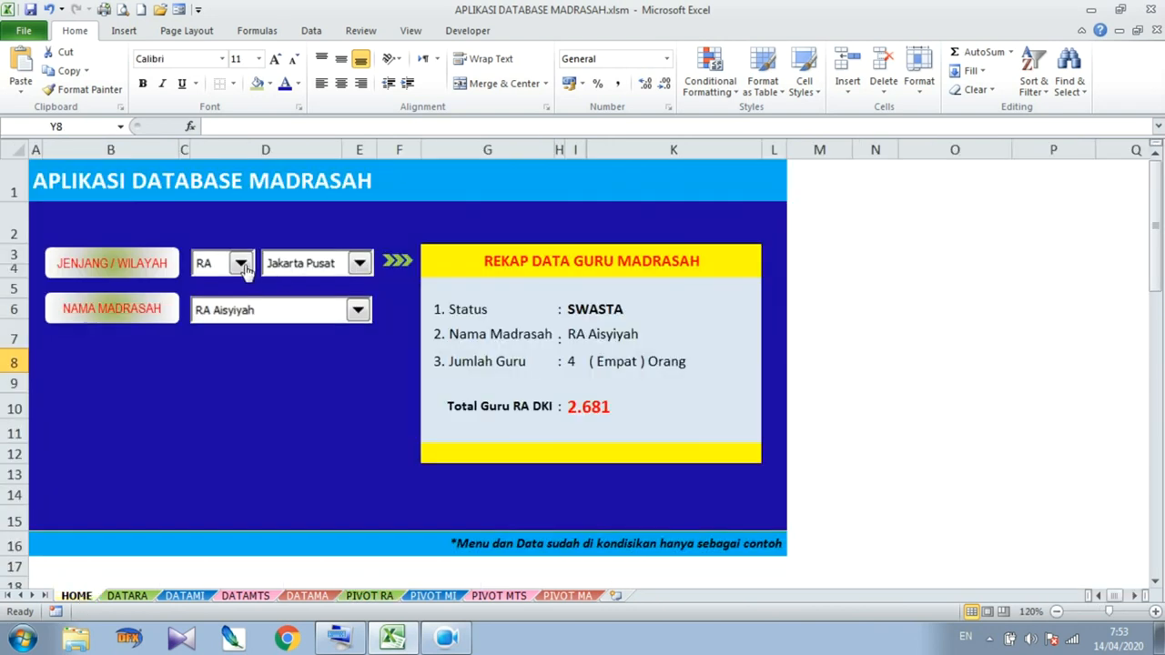
{"action": "left_click", "coordinate": [243, 264]}
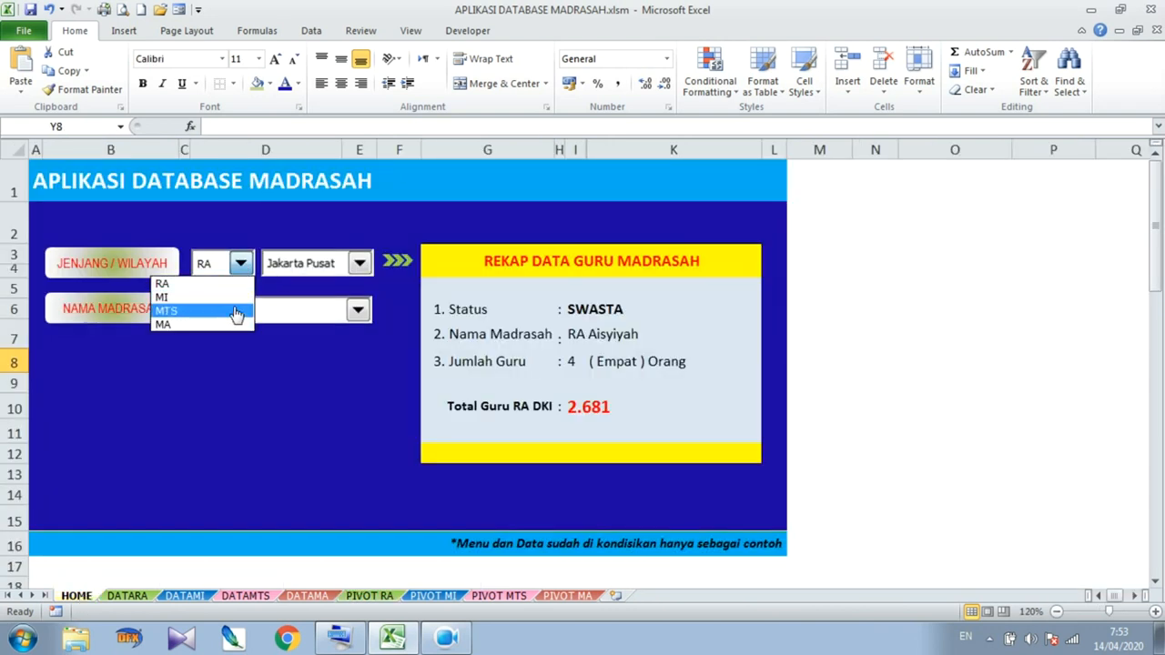
{"action": "left_click", "coordinate": [246, 279]}
{"action": "right_click", "coordinate": [243, 272]}
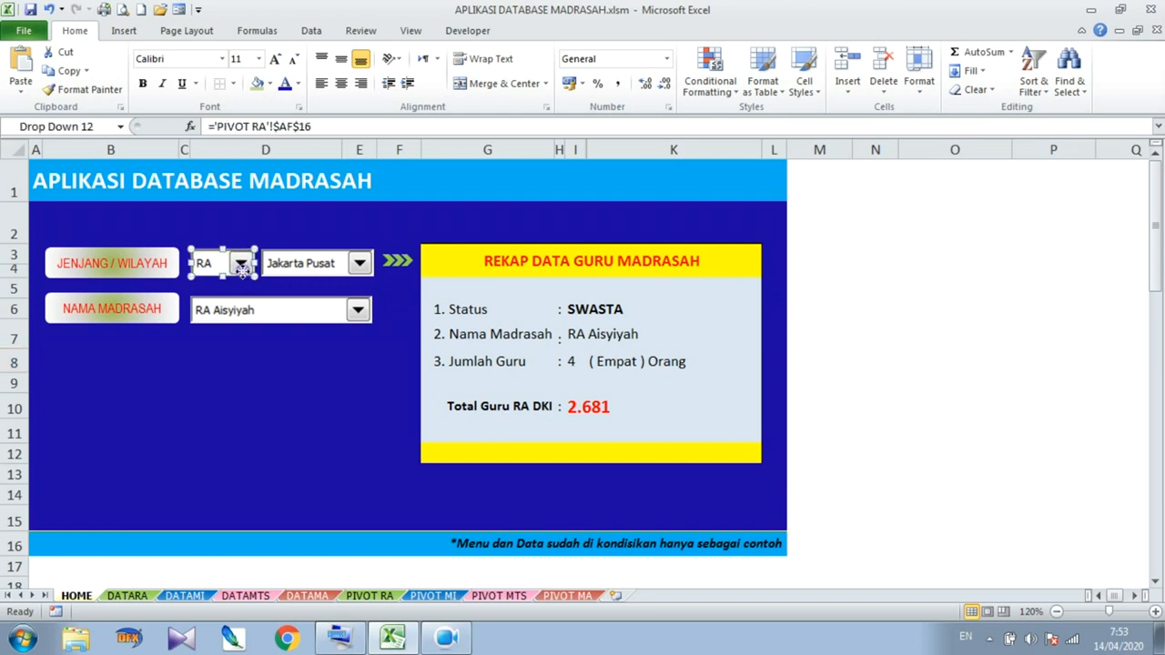
{"action": "left_click", "coordinate": [324, 410]}
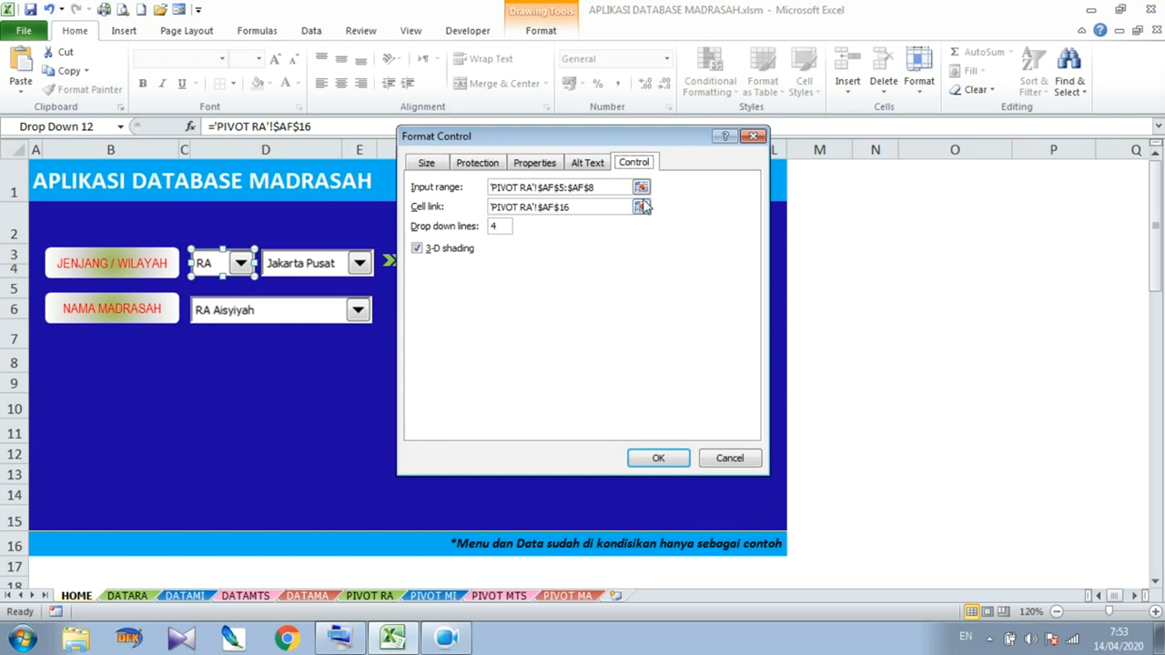
Inspect the JENJANG drop-down's input range, cell link and drop down lines settings, and accept them
{"action": "left_click", "coordinate": [642, 188]}
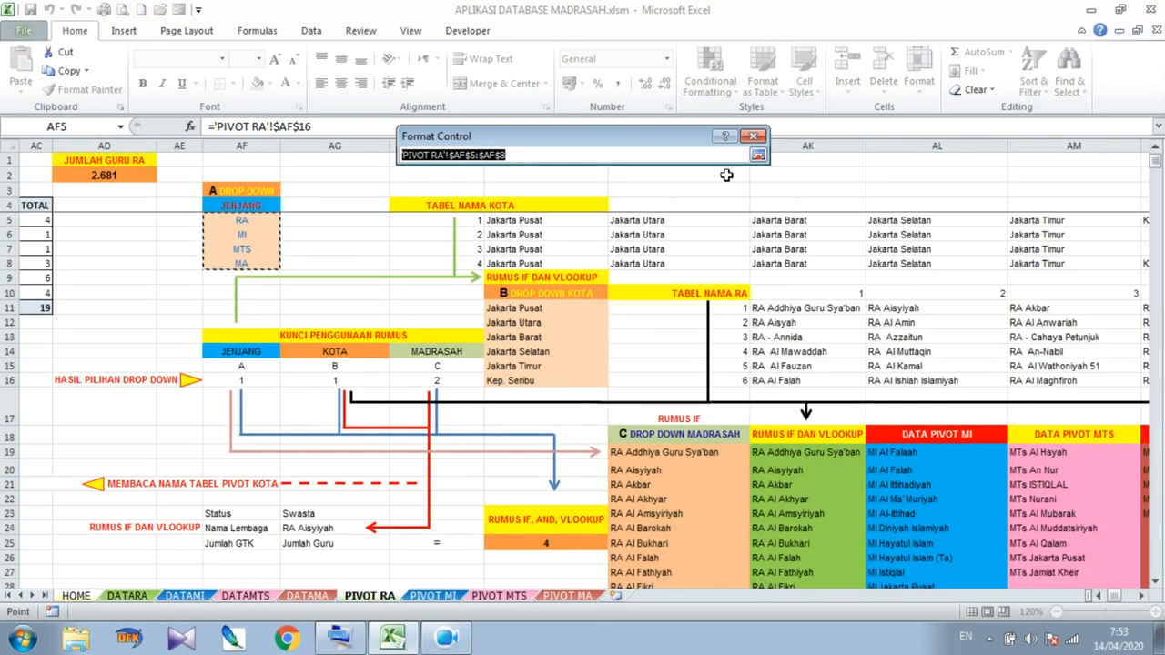
{"action": "left_click", "coordinate": [761, 159]}
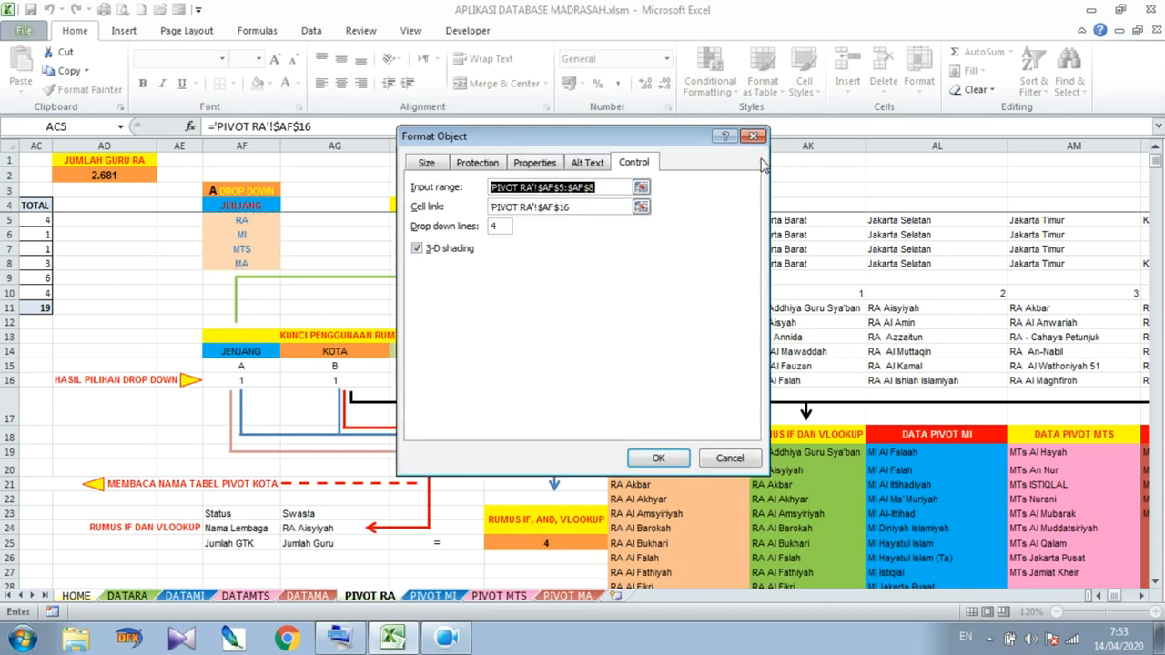
{"action": "left_click", "coordinate": [641, 208]}
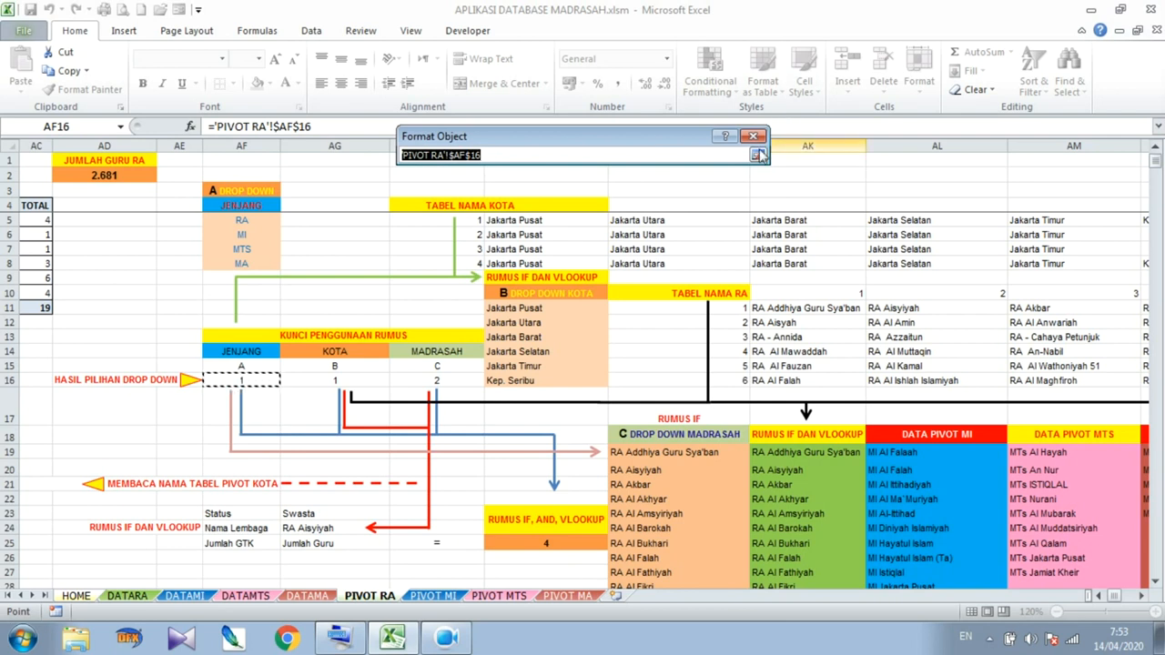
{"action": "left_click", "coordinate": [759, 157]}
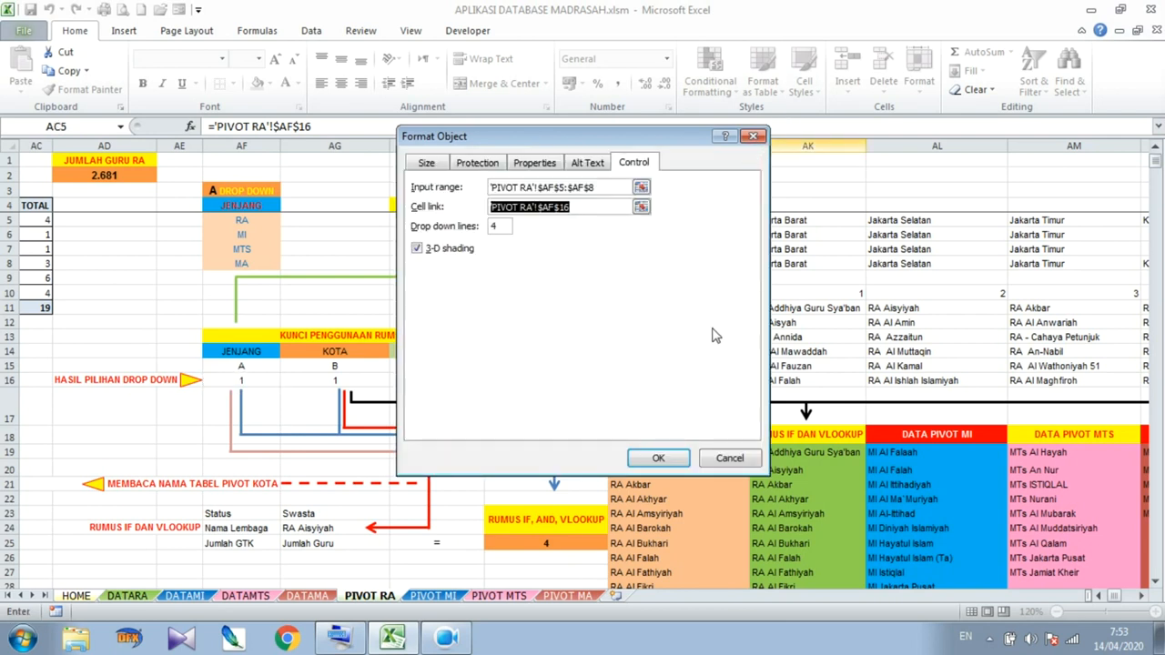
{"action": "left_click_drag", "start_coordinate": [504, 229], "coordinate": [488, 228]}
{"action": "left_click", "coordinate": [502, 228]}
{"action": "left_click", "coordinate": [503, 227]}
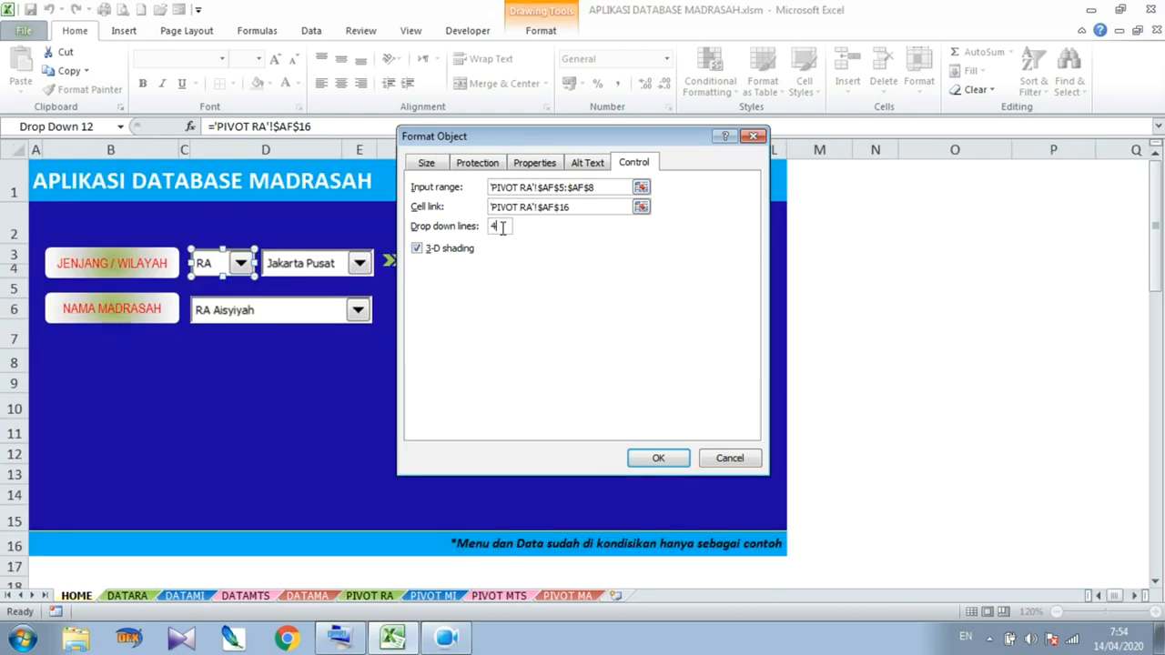
{"action": "left_click", "coordinate": [659, 459]}
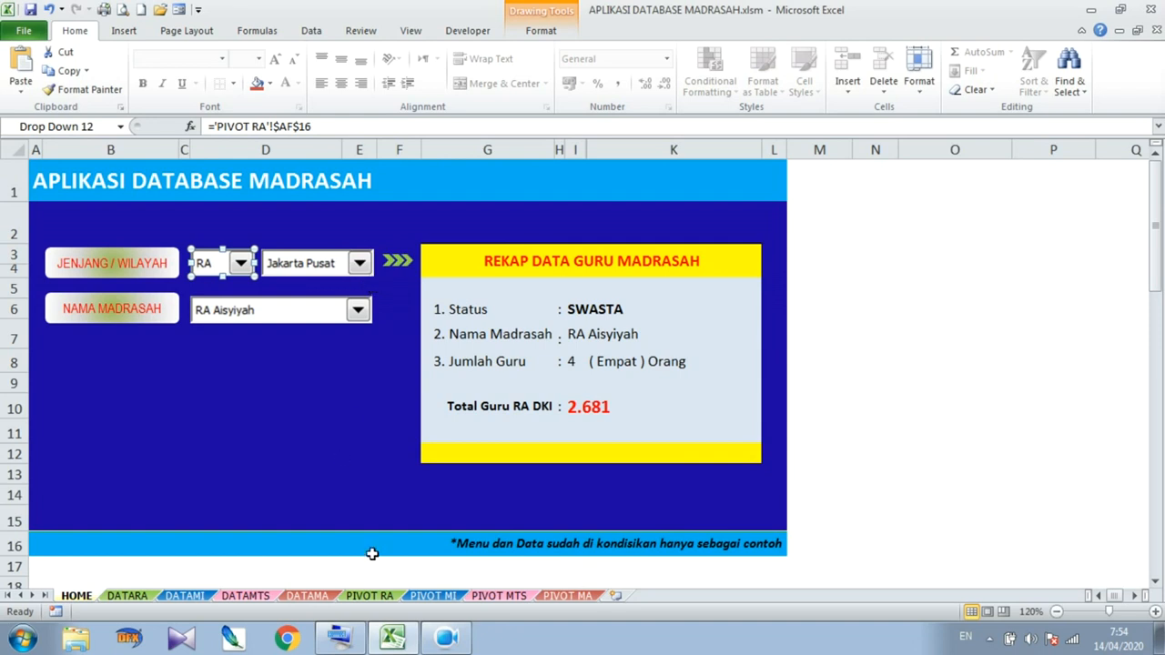
Examine the B DROP DOWN KOTA list in AI11:AI16 on PIVOT RA and the IF and VLOOKUP formula in AI11
{"action": "left_click", "coordinate": [370, 595]}
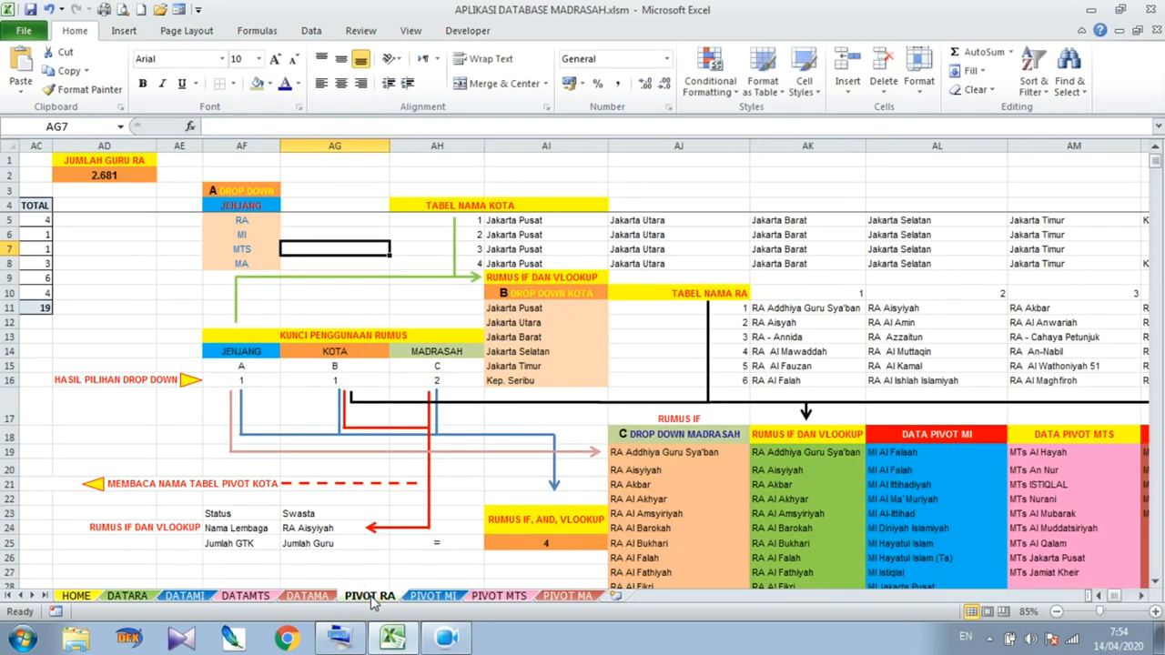
{"action": "left_click", "coordinate": [512, 292]}
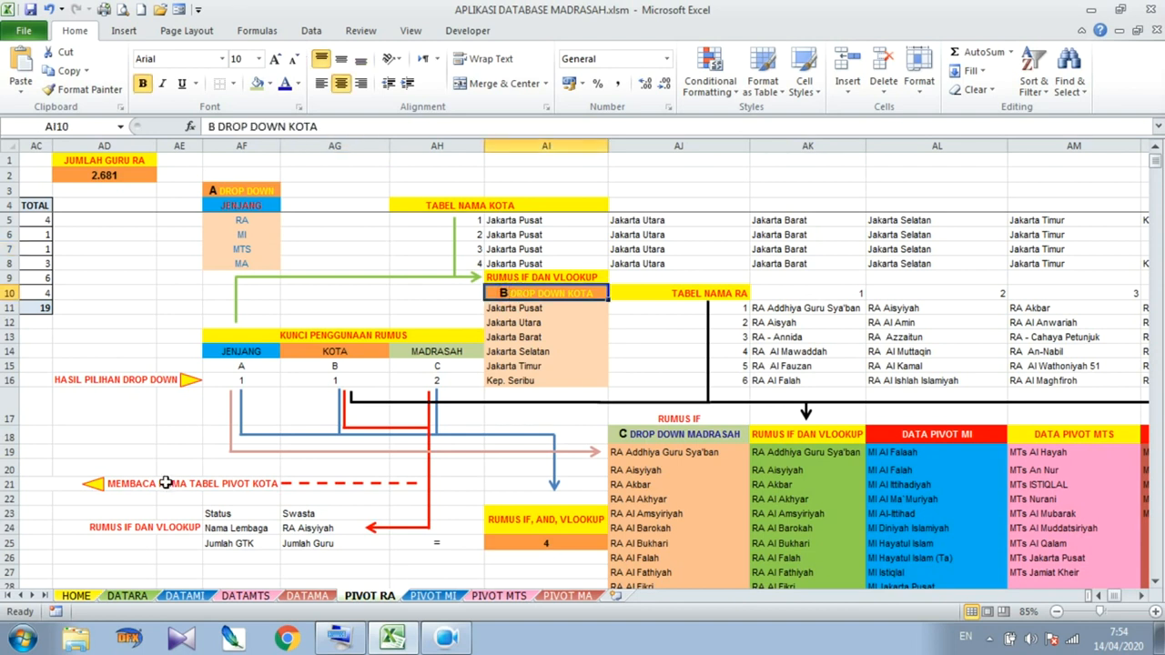
{"action": "left_click_drag", "start_coordinate": [550, 312], "coordinate": [554, 376]}
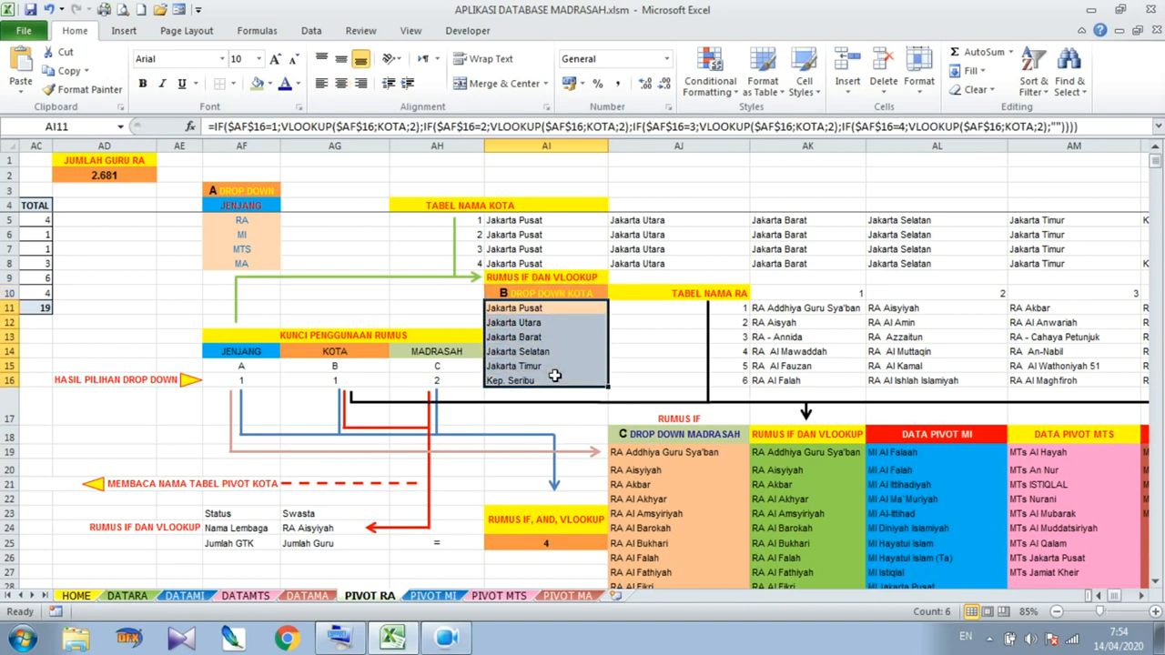
{"action": "left_click", "coordinate": [575, 309]}
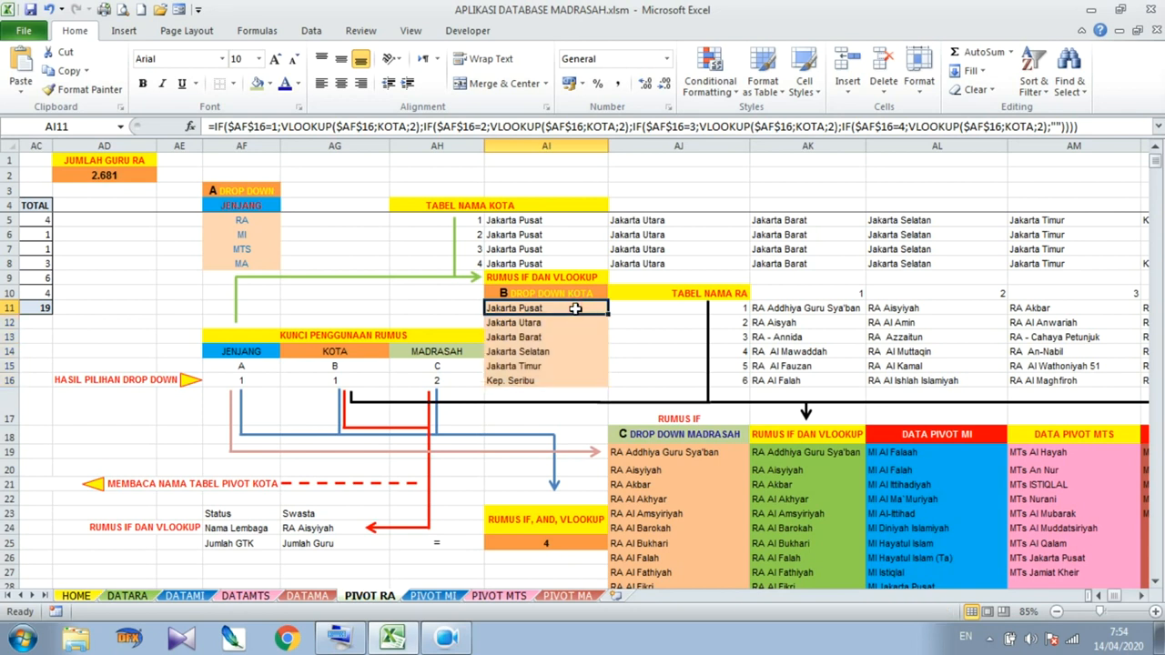
Inspect the cell references used by the IF and VLOOKUP formula in AI11, keeping the formula as it is
{"action": "double_click", "coordinate": [575, 310]}
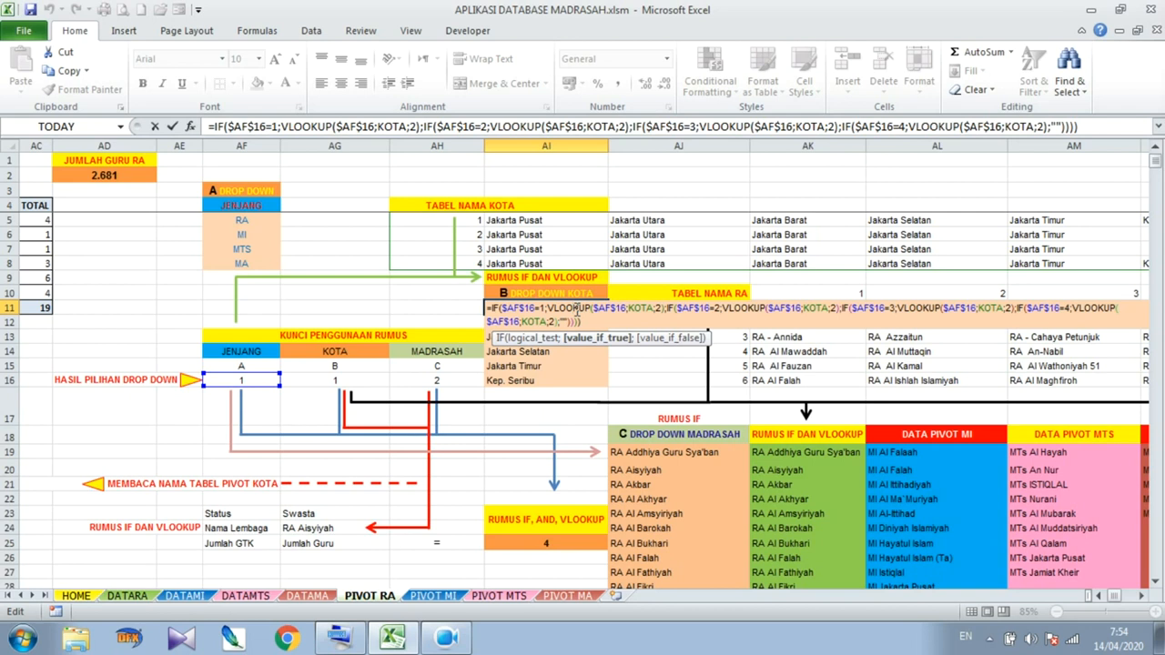
{"action": "key", "text": "Return"}
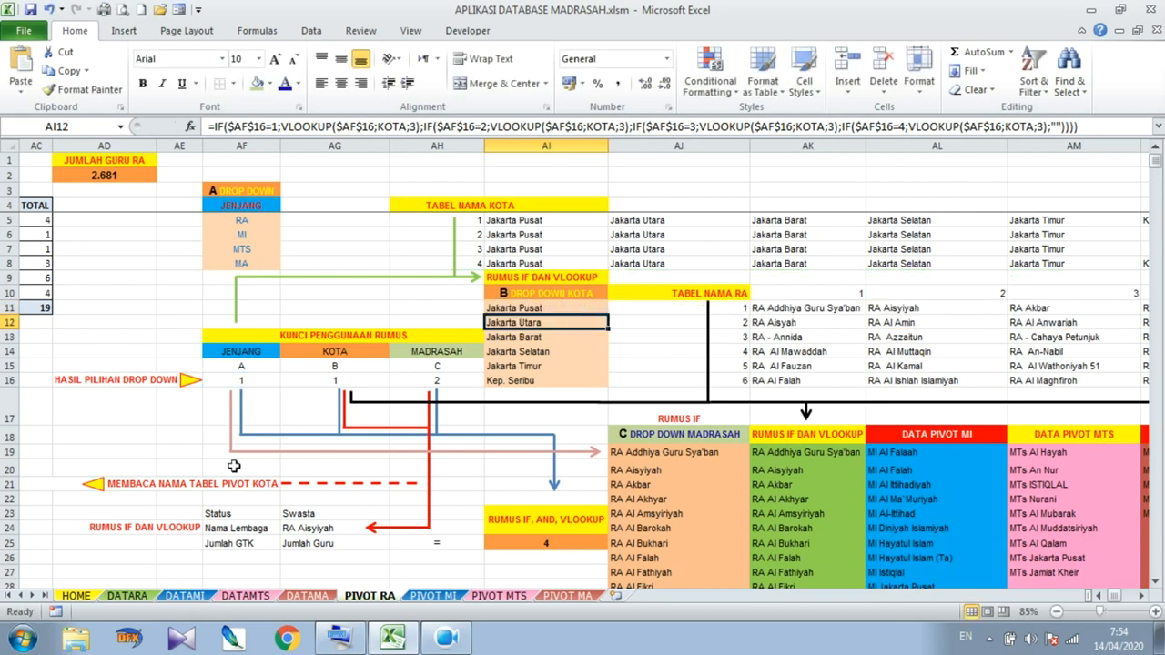
Show the city drop-down's choices on the HOME sheet and open its Format Control settings
{"action": "left_click", "coordinate": [80, 596]}
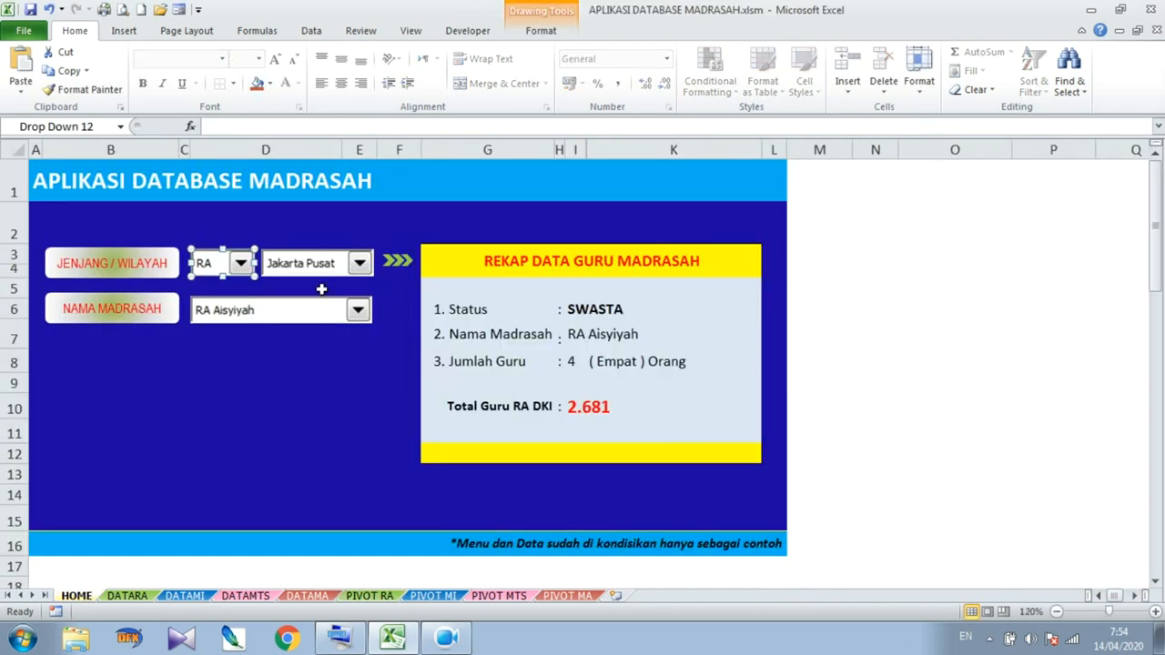
{"action": "left_click", "coordinate": [363, 270]}
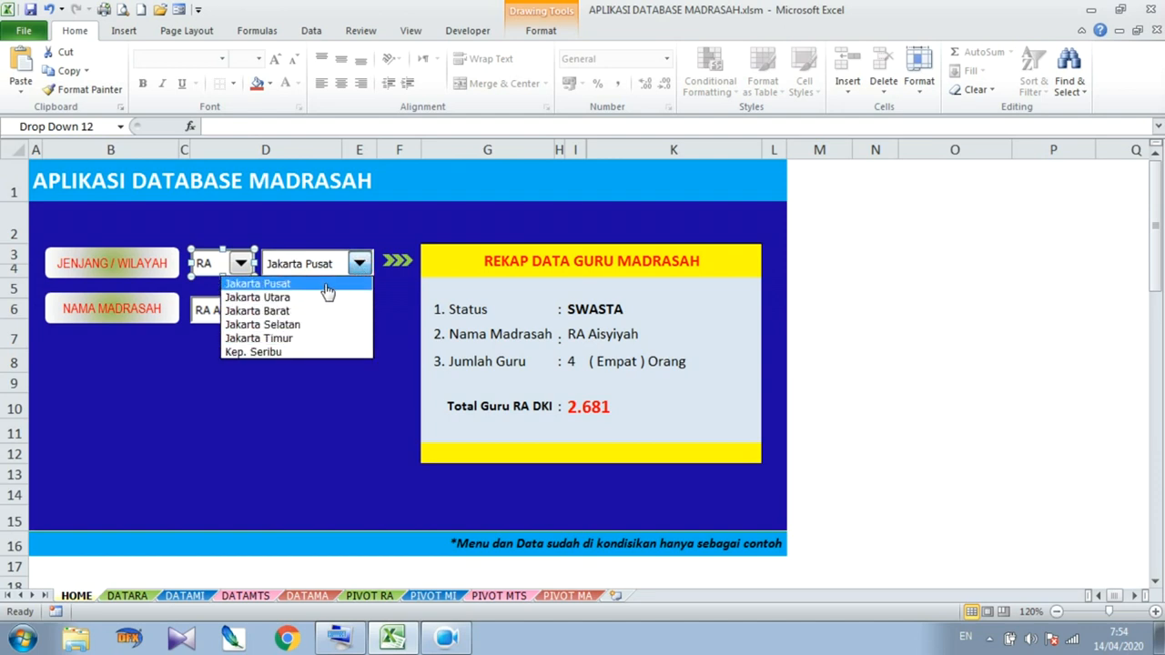
{"action": "left_click", "coordinate": [359, 263]}
{"action": "right_click", "coordinate": [355, 263]}
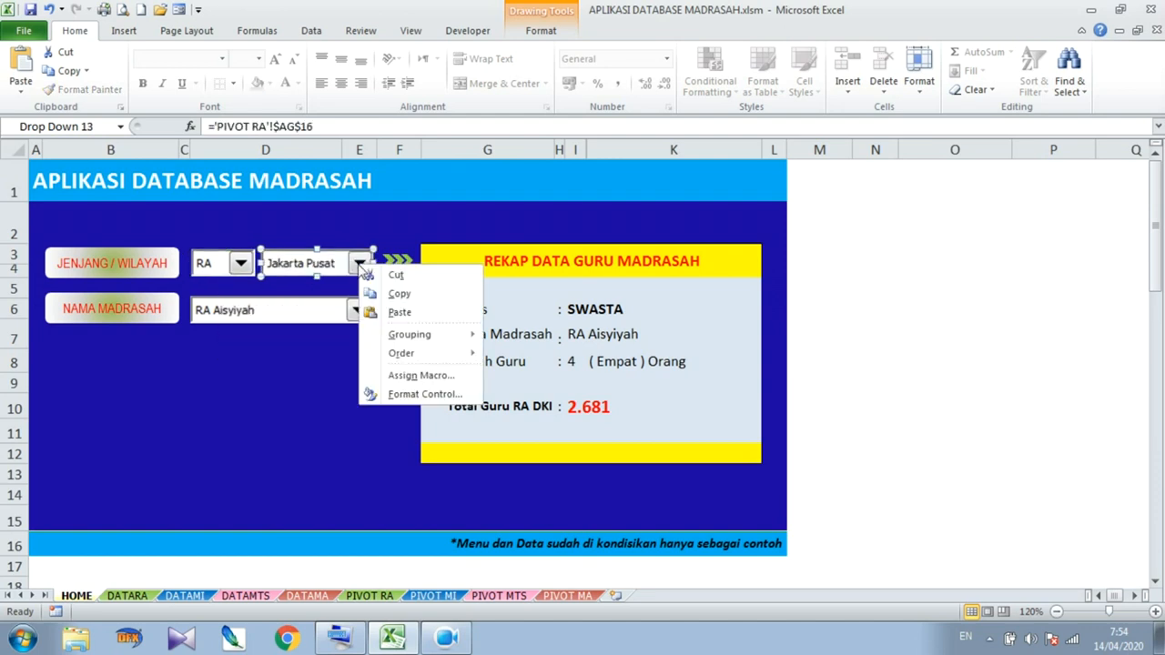
{"action": "left_click", "coordinate": [420, 394]}
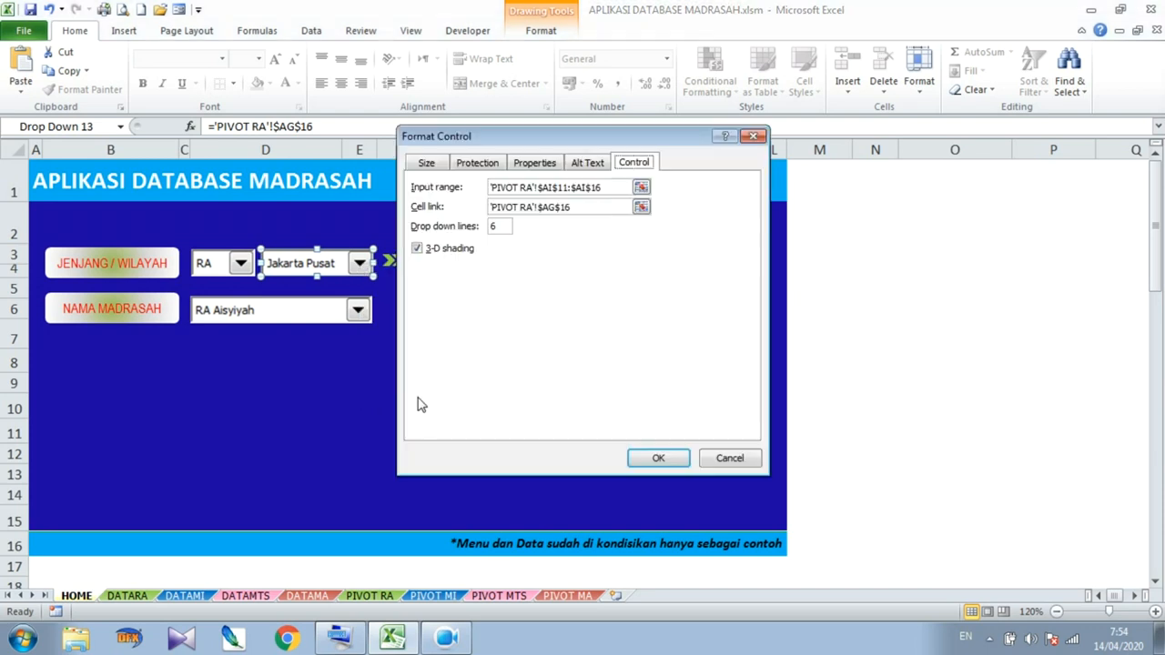
Inspect the city drop-down's input range, cell link and drop down lines settings, and accept them
{"action": "left_click", "coordinate": [645, 187]}
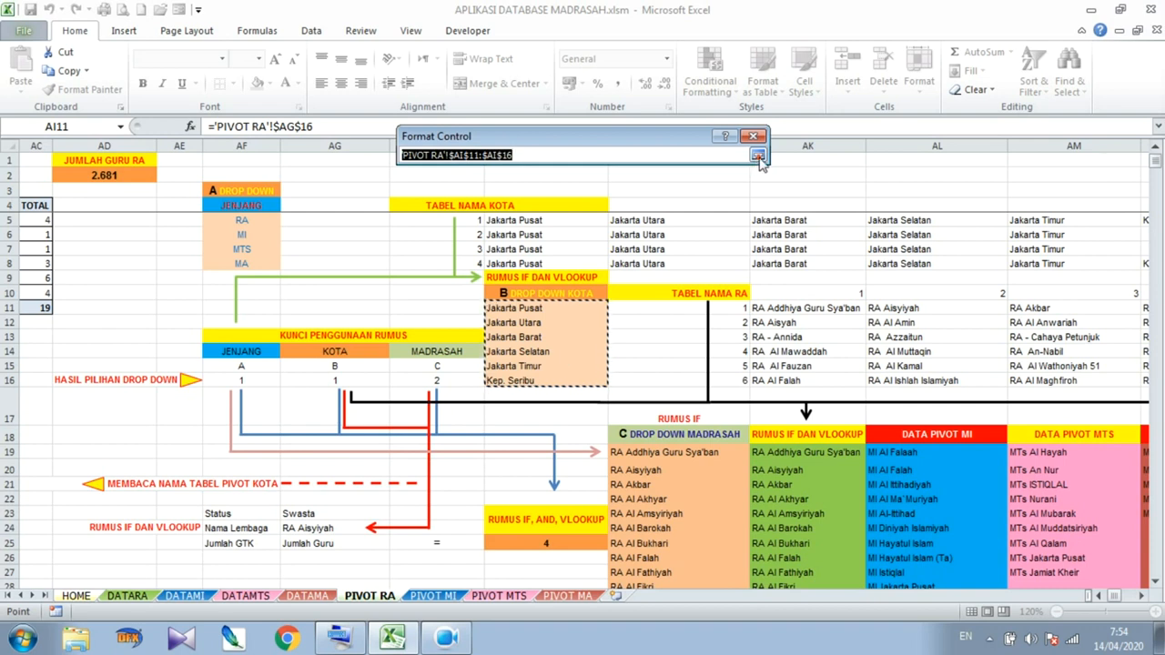
{"action": "left_click", "coordinate": [759, 156]}
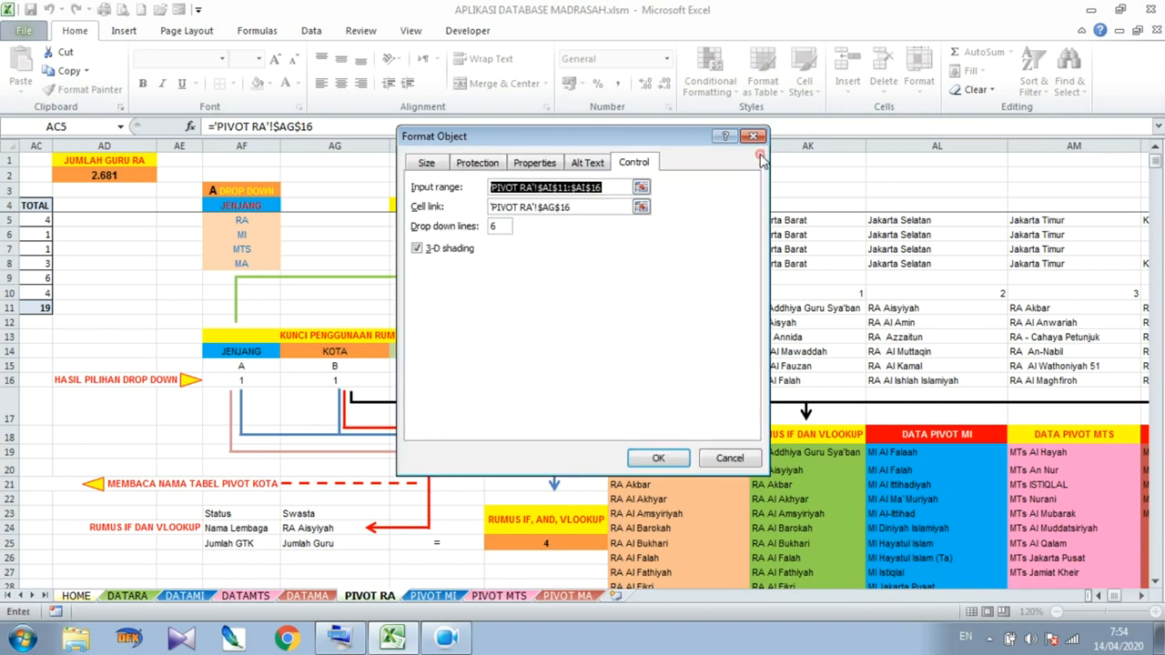
{"action": "left_click", "coordinate": [641, 208]}
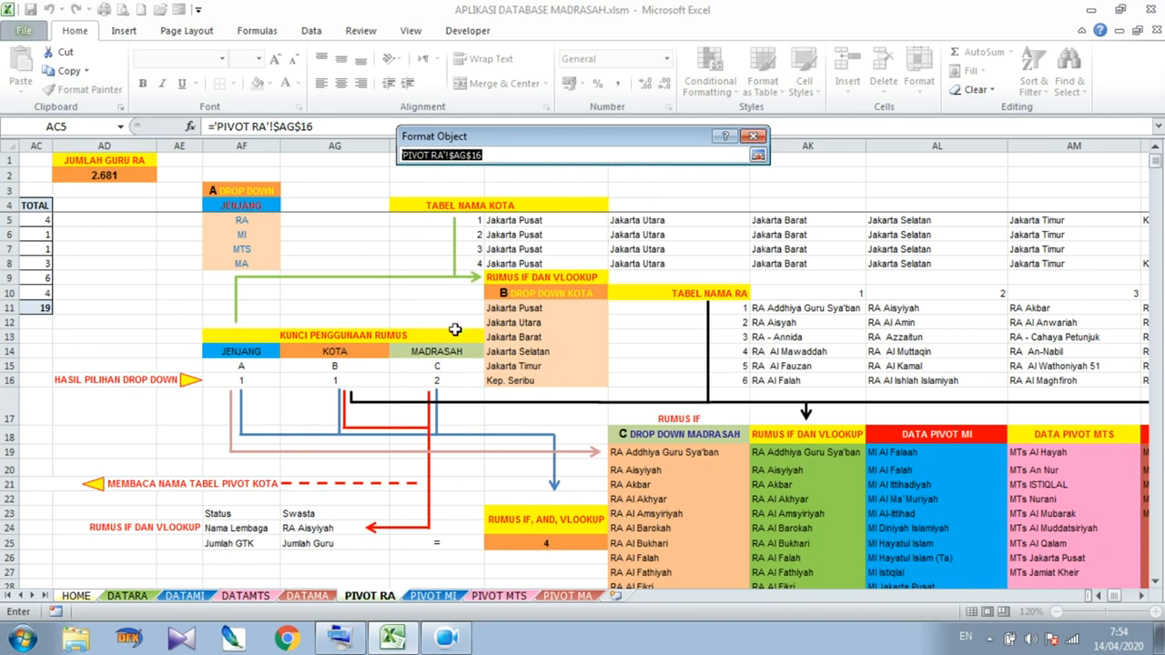
{"action": "left_click", "coordinate": [757, 154]}
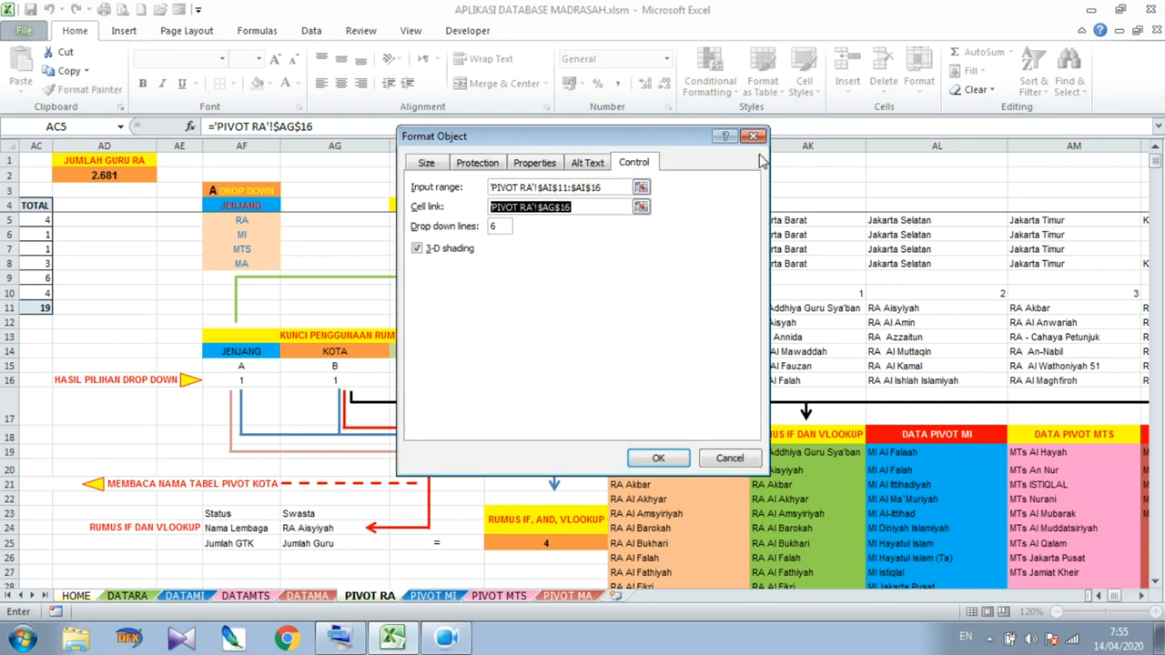
{"action": "left_click", "coordinate": [641, 208]}
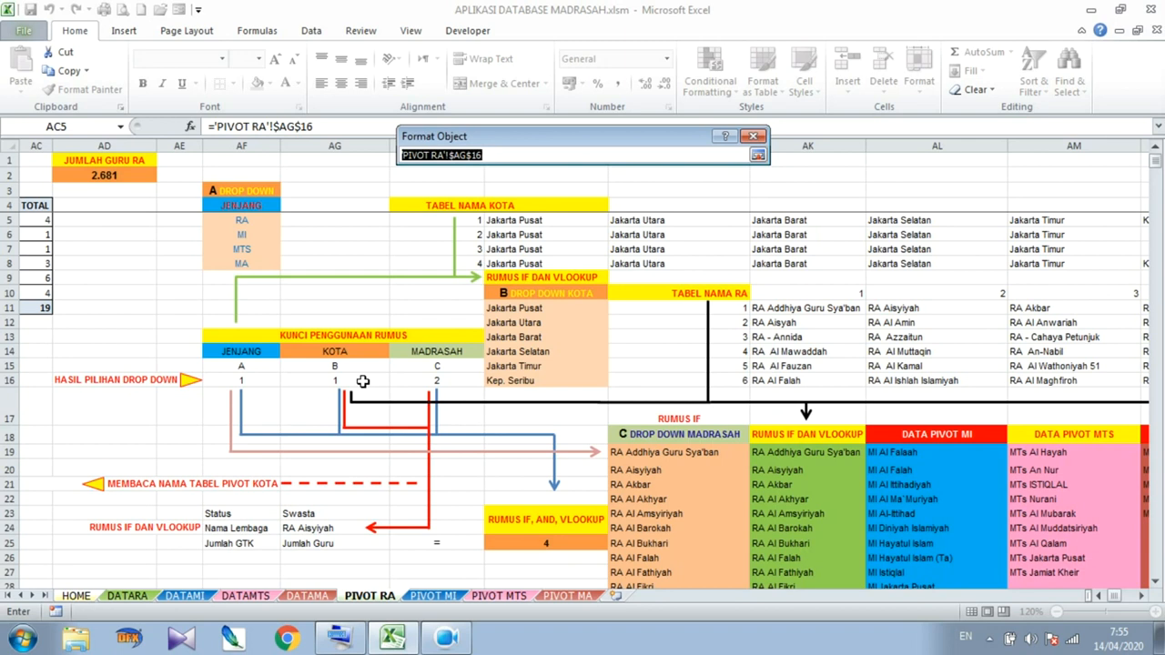
{"action": "left_click", "coordinate": [757, 155]}
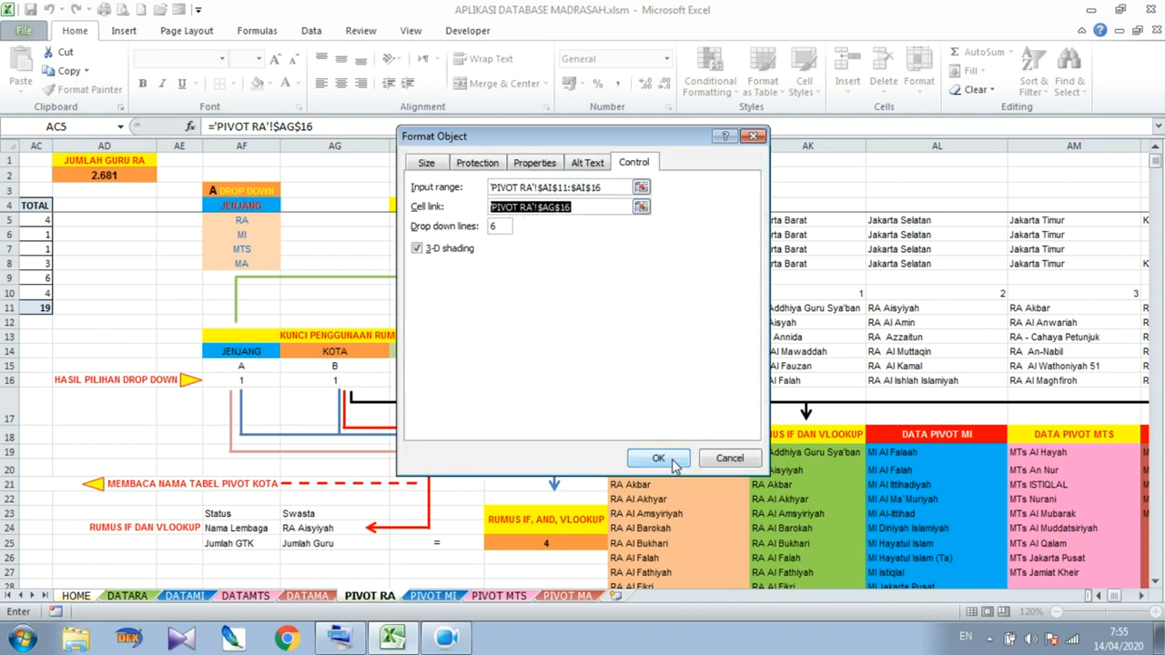
{"action": "left_click", "coordinate": [500, 226]}
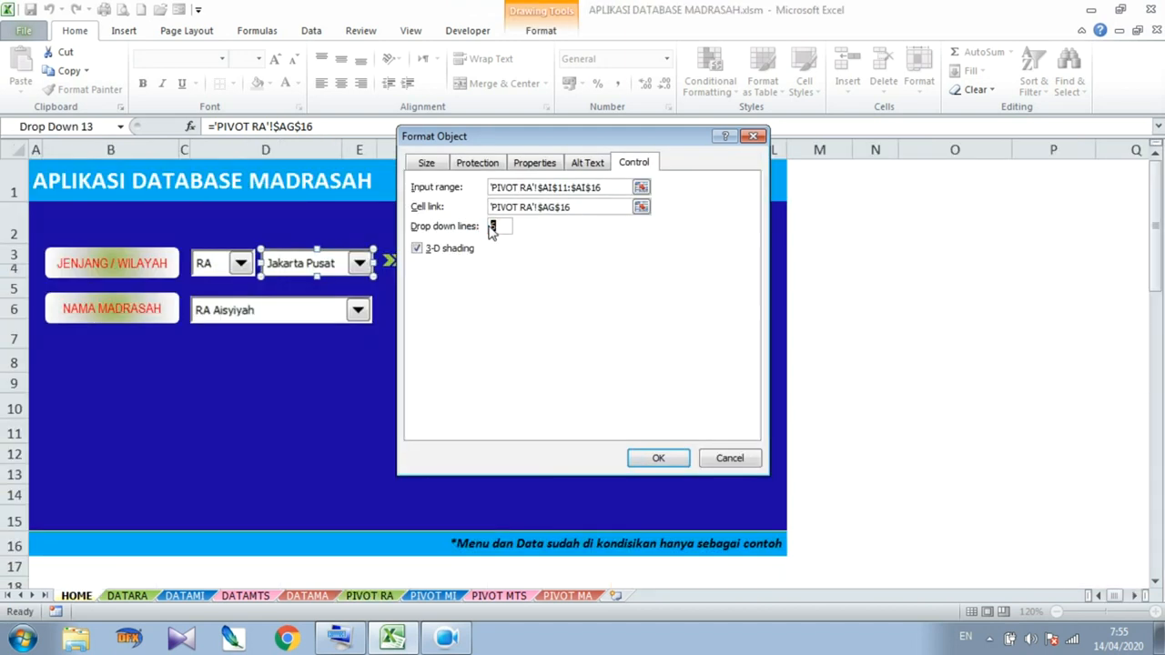
{"action": "left_click", "coordinate": [658, 458]}
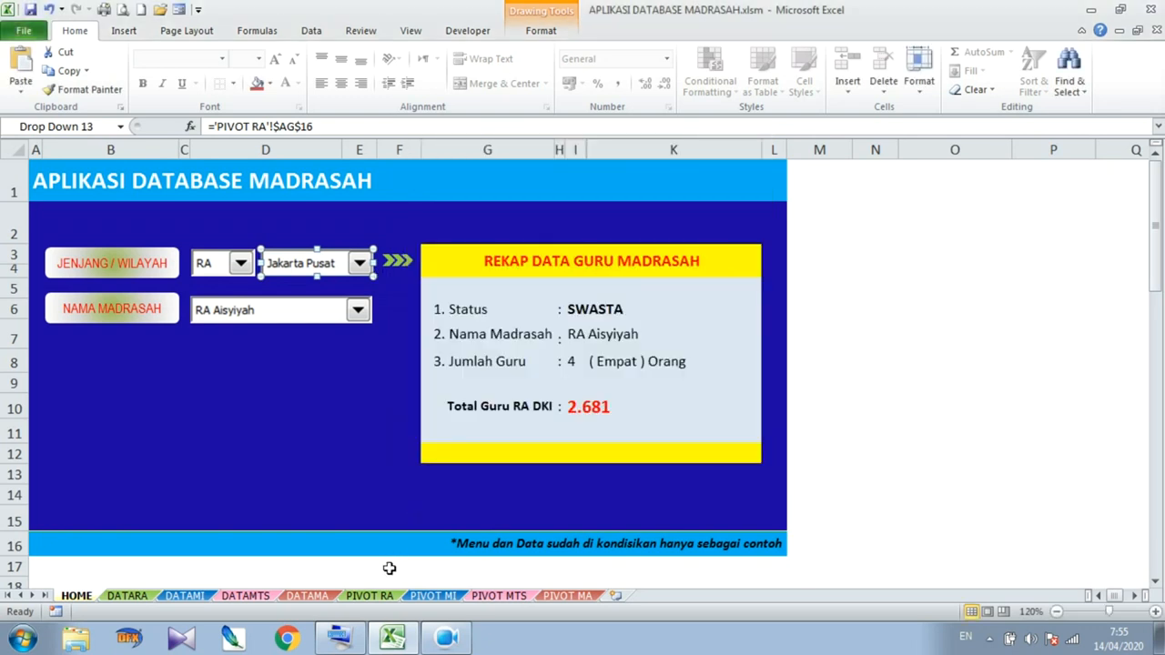
Examine the C DROP DOWN MADRASAH list on PIVOT RA and the IF formula in AJ19
{"action": "left_click", "coordinate": [373, 596]}
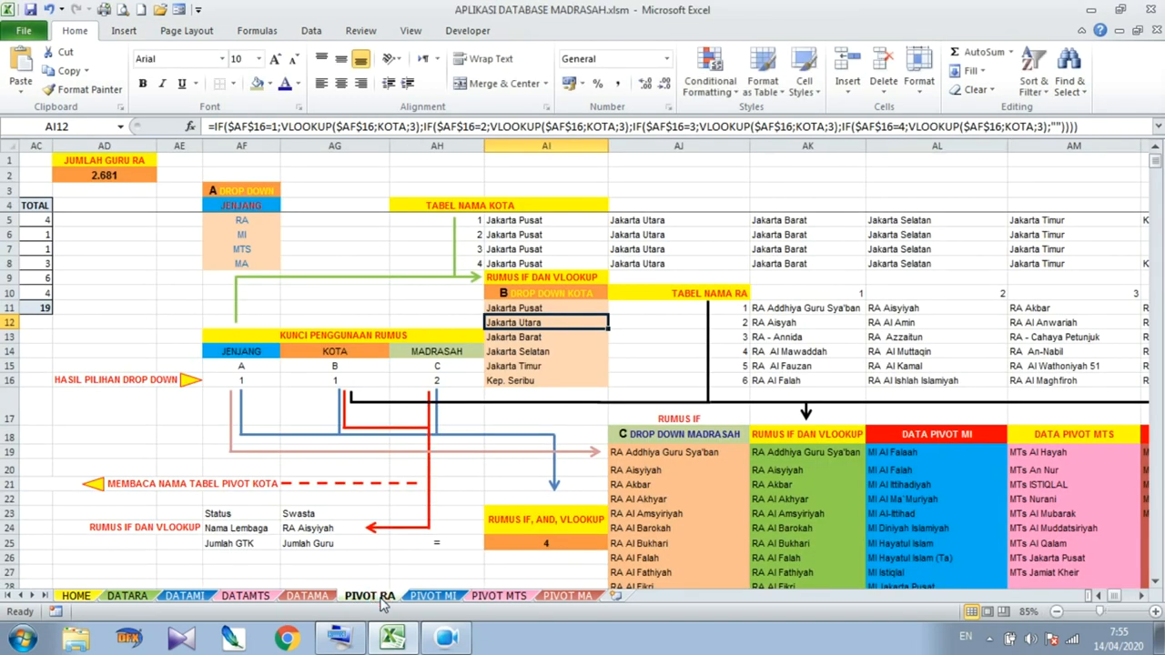
{"action": "left_click", "coordinate": [646, 436]}
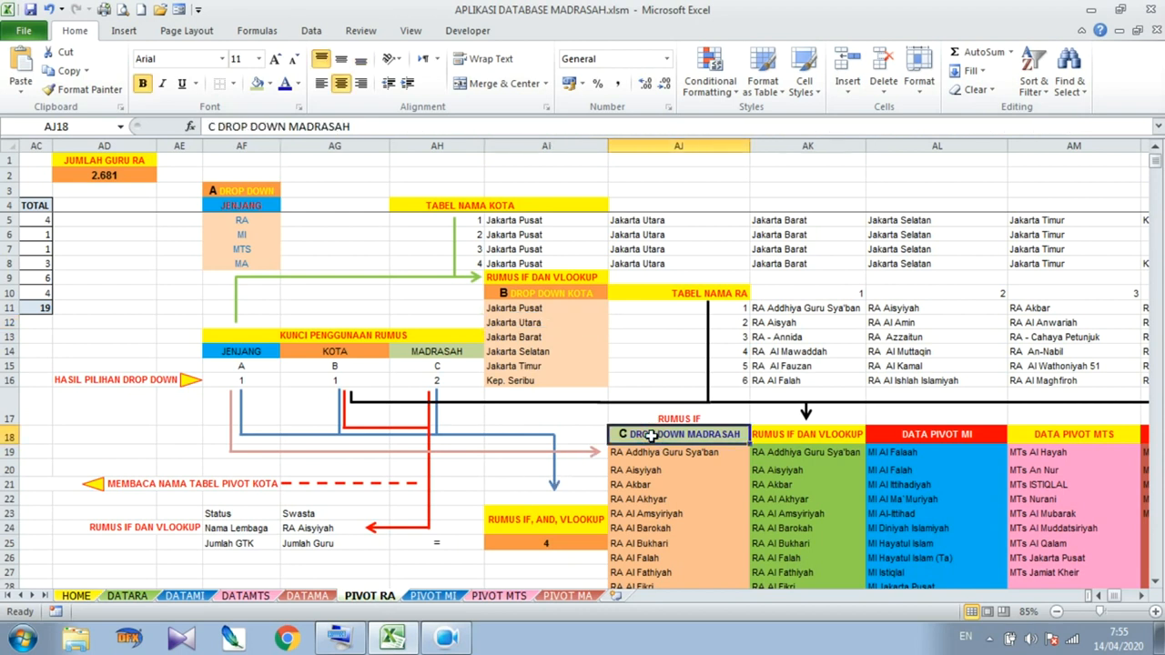
{"action": "left_click", "coordinate": [1154, 585]}
{"action": "left_click", "coordinate": [1154, 585]}
{"action": "left_click", "coordinate": [1154, 585]}
{"action": "left_click", "coordinate": [1154, 585]}
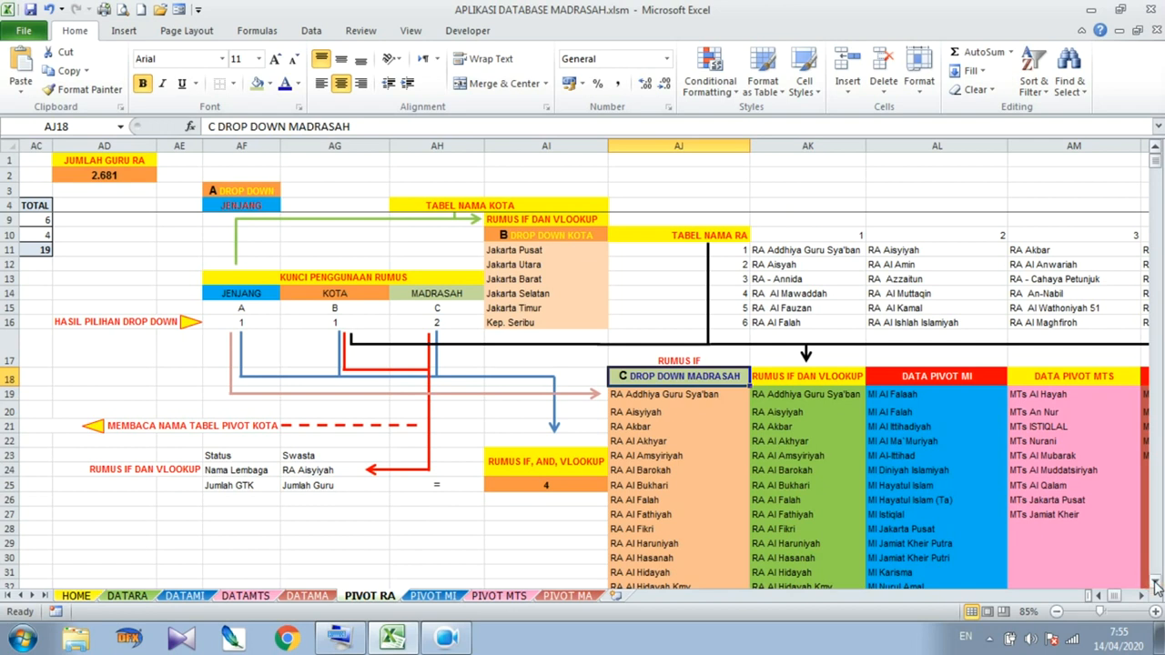
{"action": "left_click", "coordinate": [1154, 585]}
{"action": "left_click", "coordinate": [703, 376]}
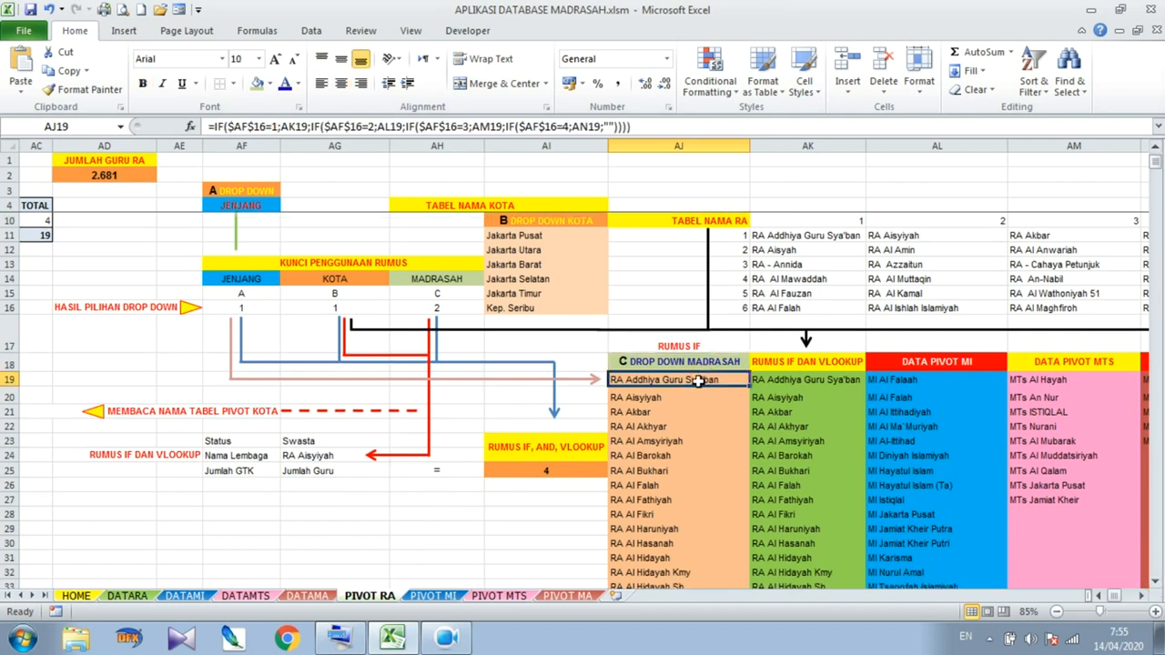
{"action": "double_click", "coordinate": [697, 380]}
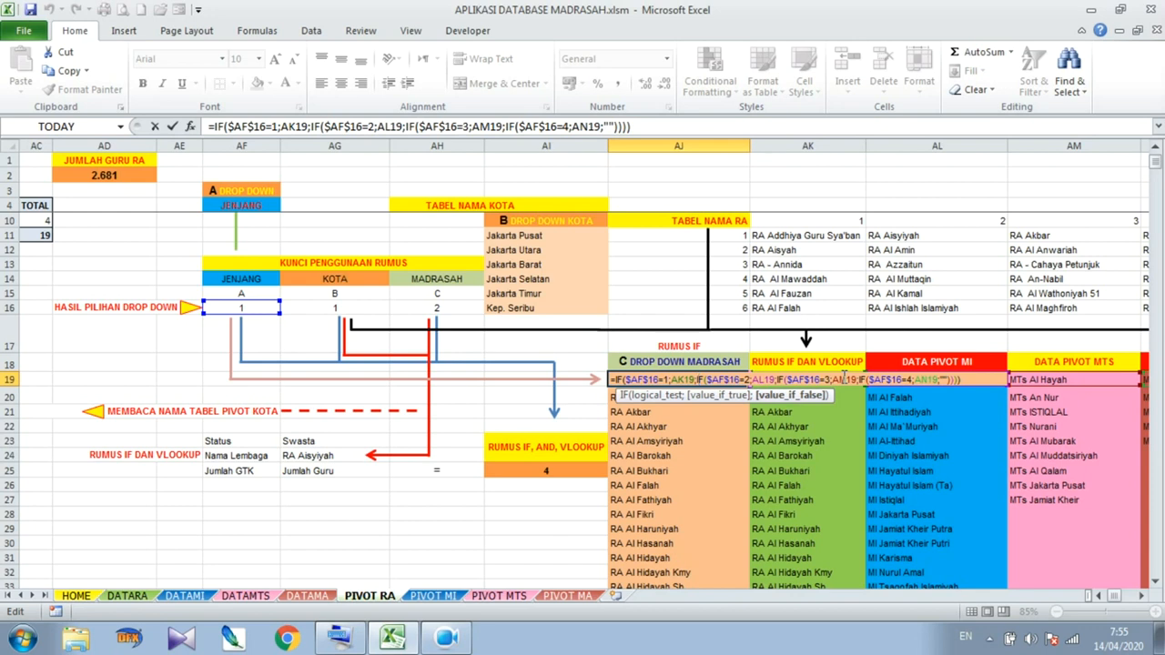
{"action": "key", "text": "Return"}
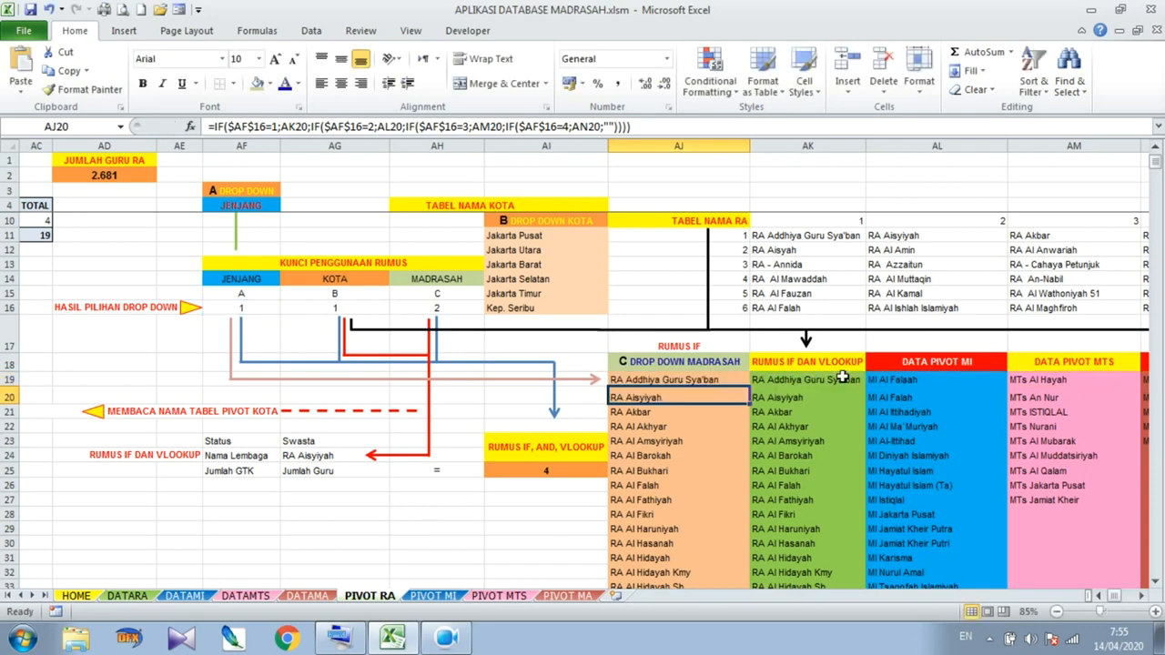
Show the NAMA MADRASAH drop-down's choices on the HOME sheet and open its Format Control settings
{"action": "left_click", "coordinate": [77, 596]}
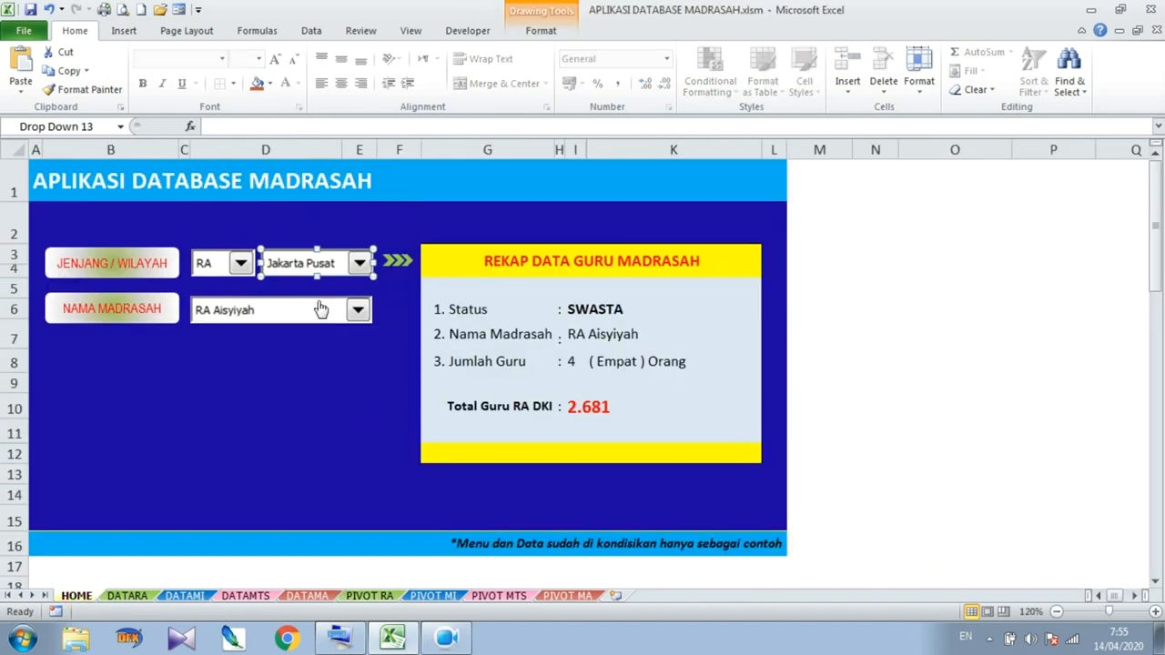
{"action": "left_click", "coordinate": [359, 314]}
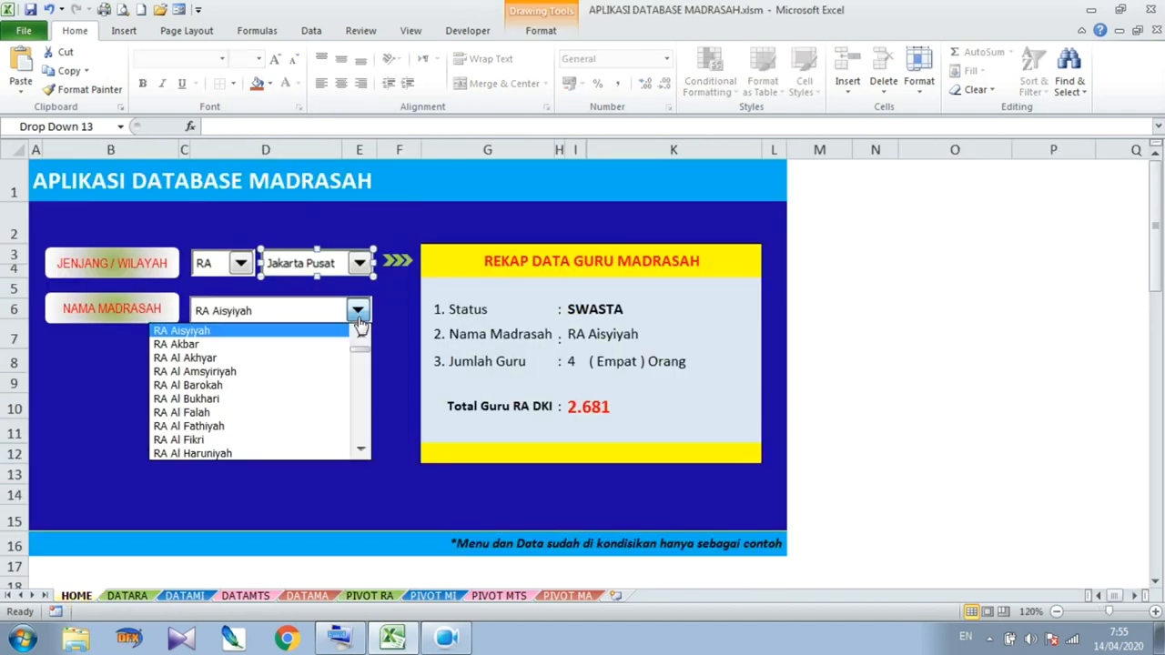
{"action": "scroll", "coordinate": [362, 350], "scroll_direction": "up", "scroll_amount": 1}
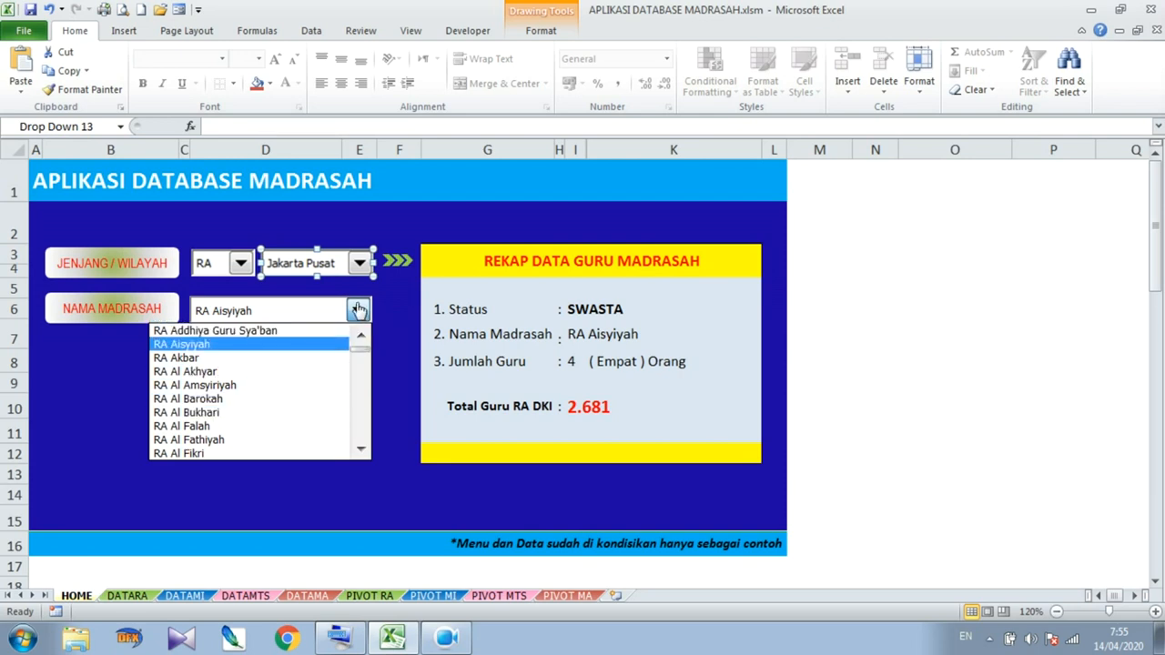
{"action": "right_click", "coordinate": [355, 307]}
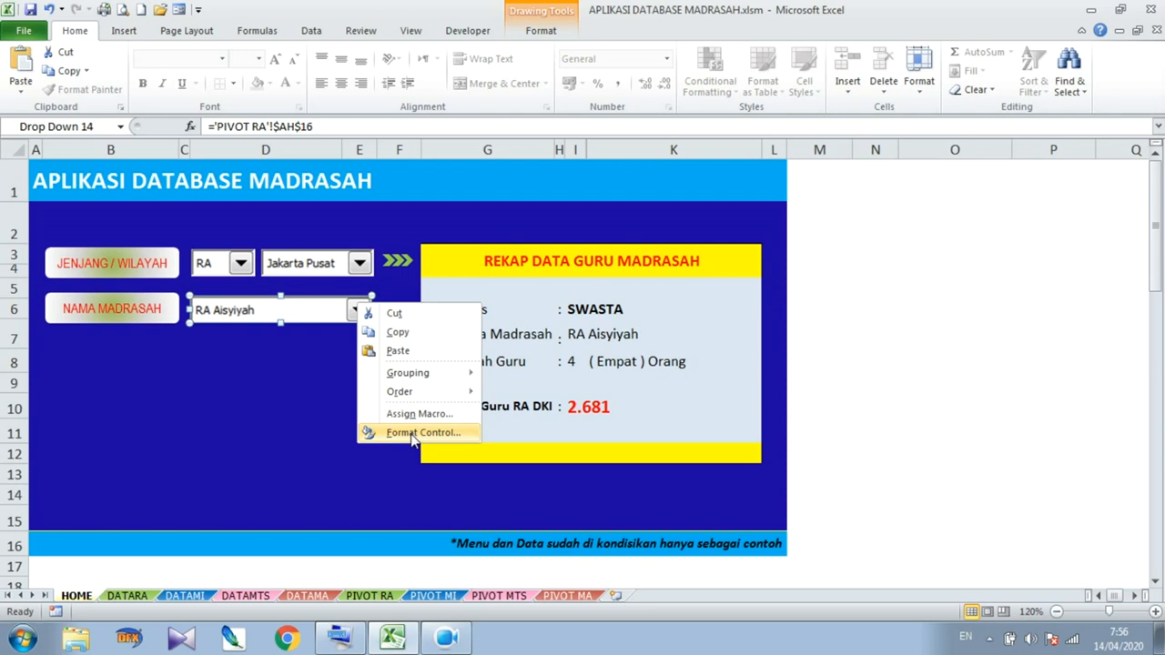
{"action": "left_click", "coordinate": [414, 433]}
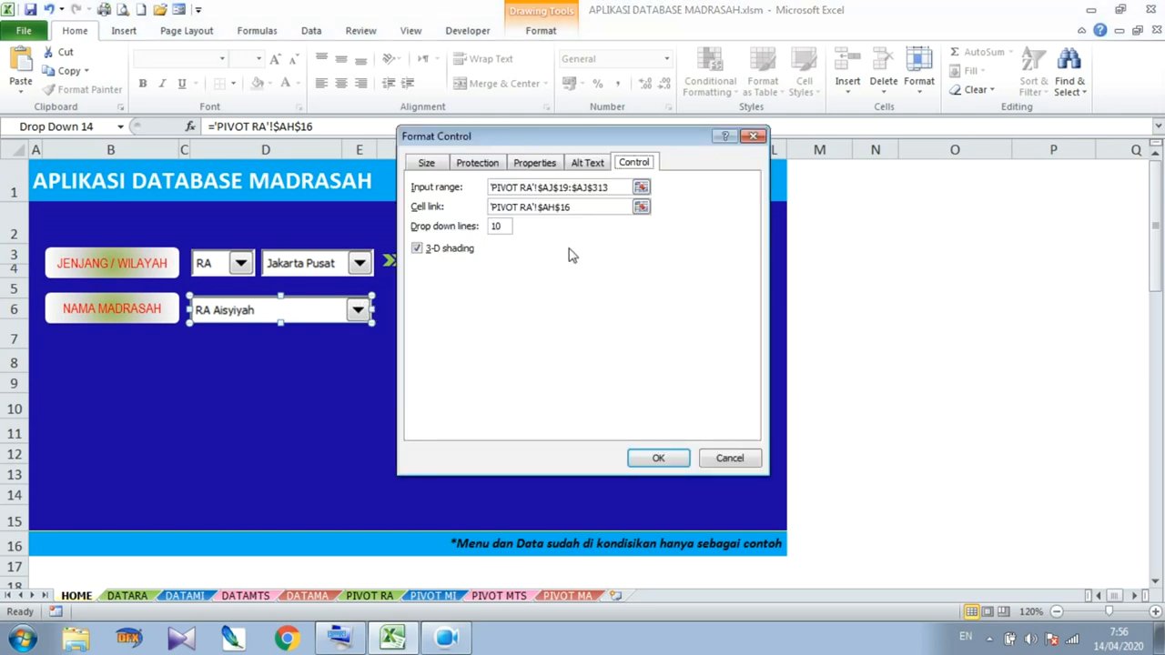
Inspect the NAMA MADRASAH drop-down's input range, cell link and drop down lines settings, accept them and deselect the control
{"action": "left_click", "coordinate": [641, 188]}
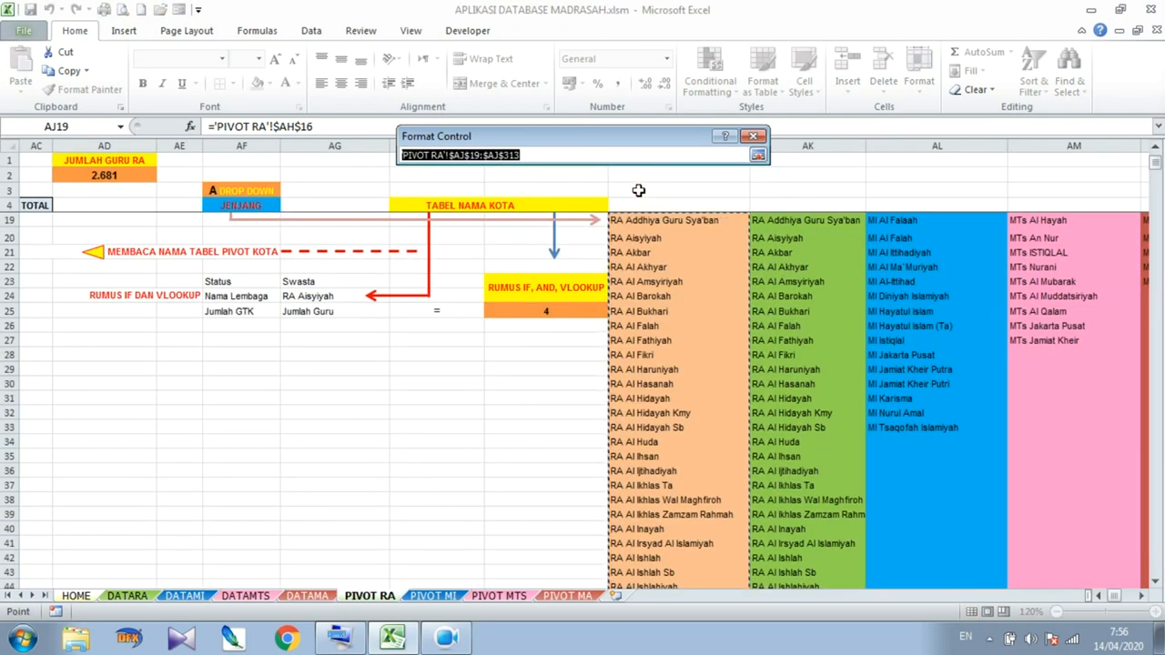
{"action": "left_click", "coordinate": [1155, 149]}
{"action": "left_click", "coordinate": [1155, 149]}
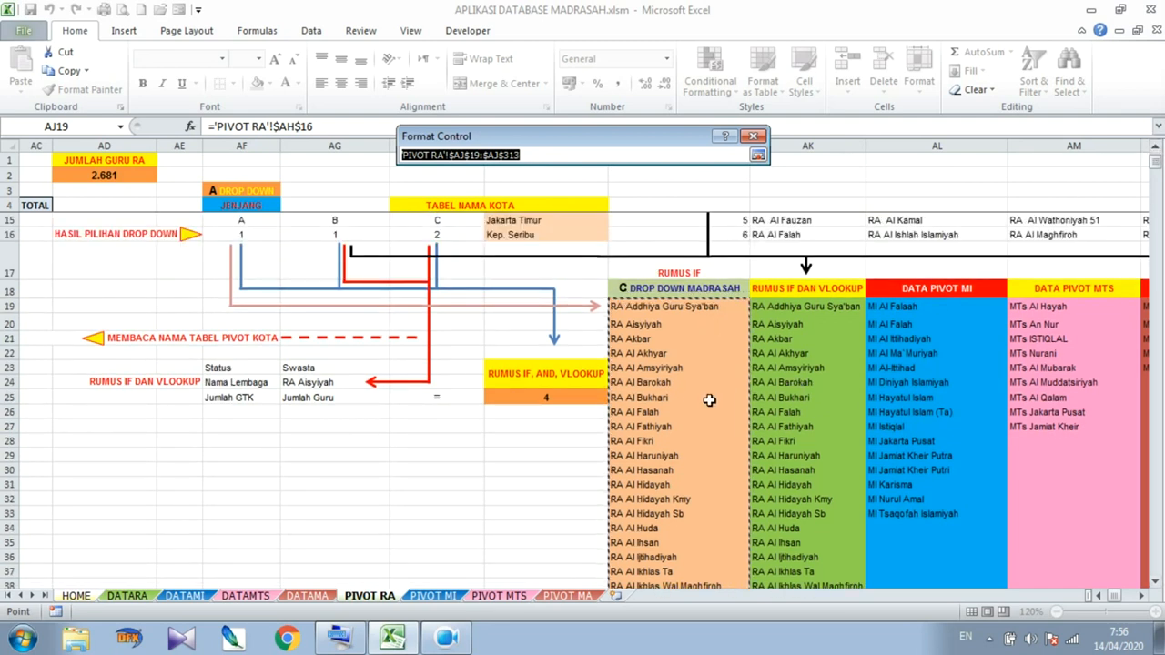
{"action": "left_click", "coordinate": [761, 156]}
{"action": "left_click", "coordinate": [642, 207]}
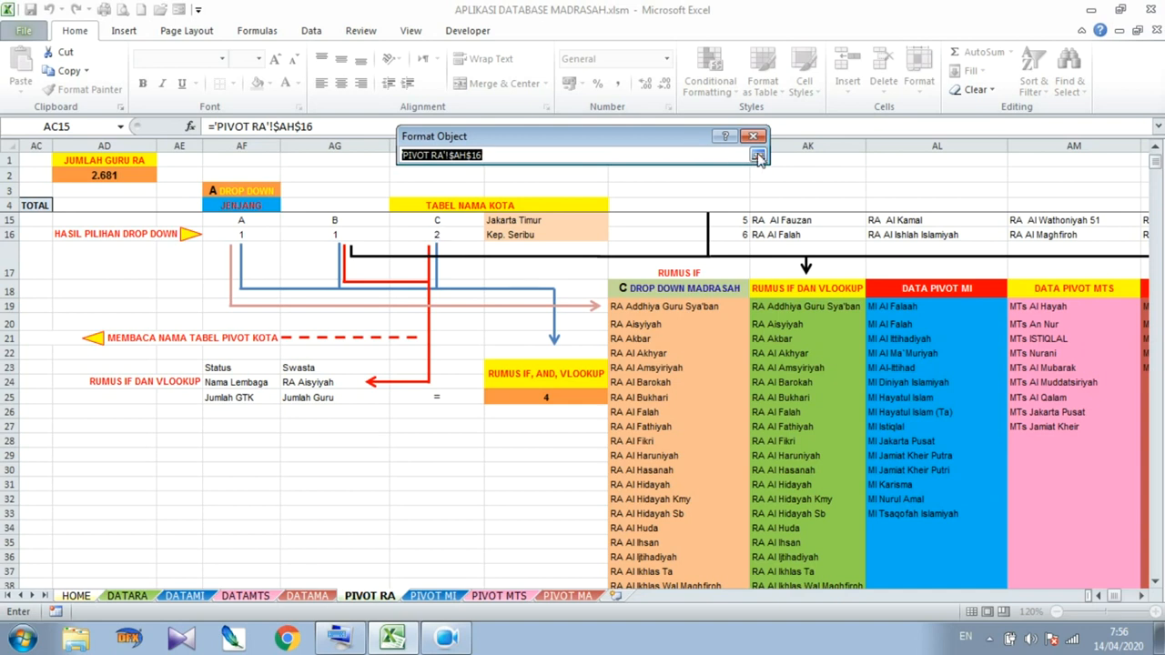
{"action": "left_click", "coordinate": [1154, 148]}
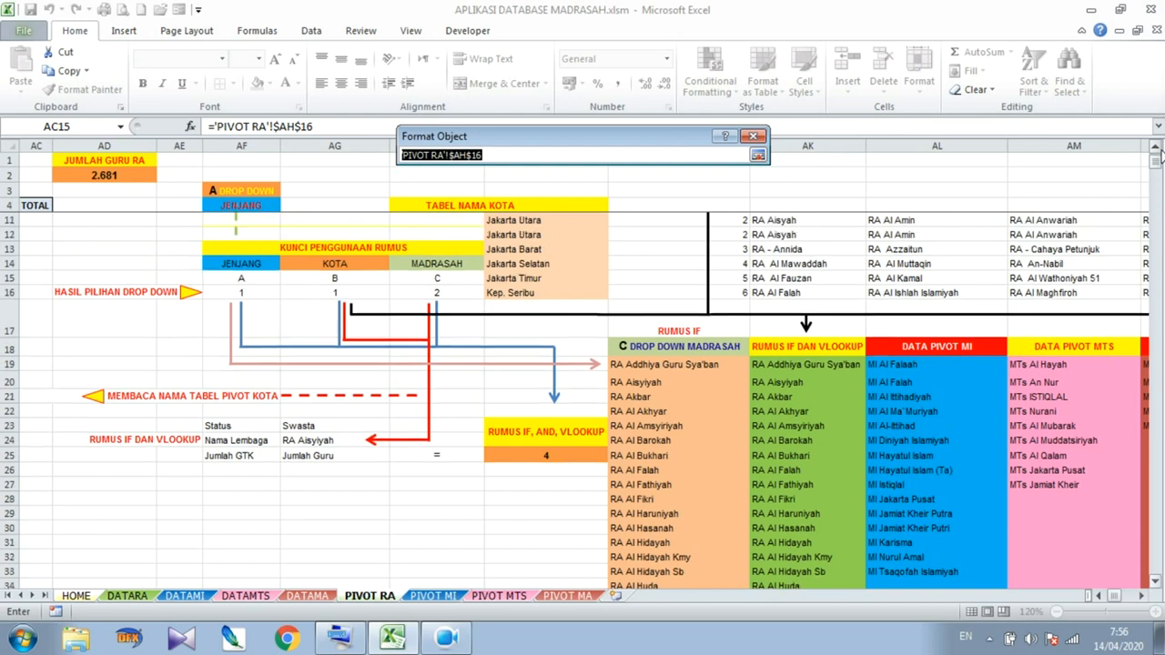
{"action": "left_click", "coordinate": [1157, 151]}
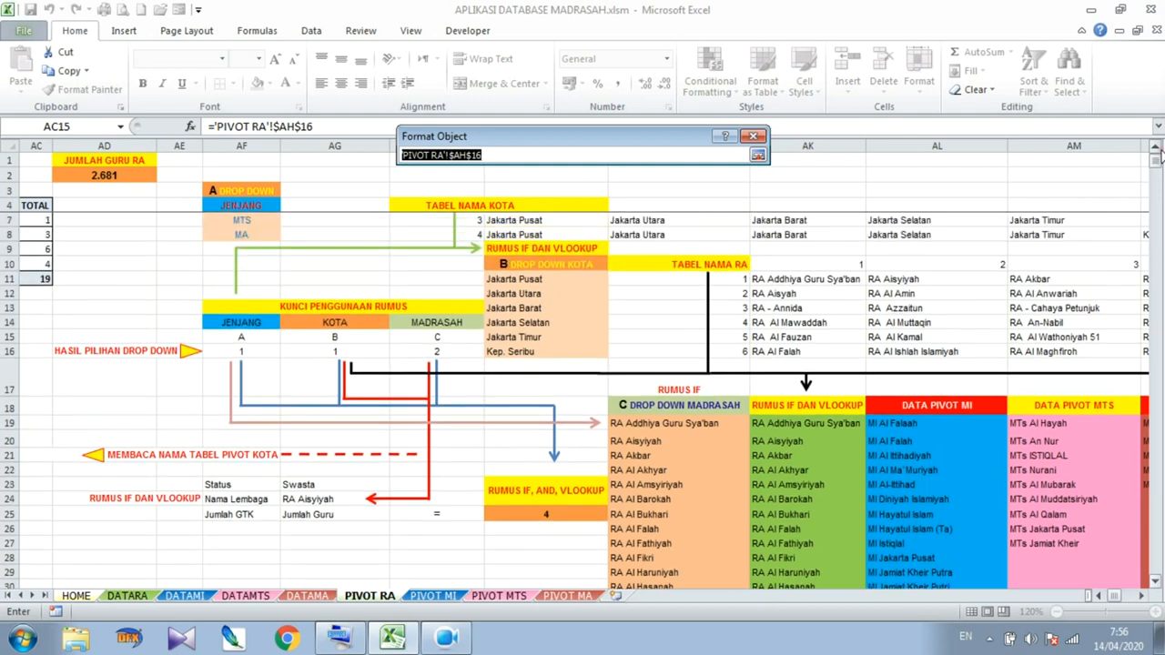
{"action": "left_click", "coordinate": [759, 157]}
{"action": "double_click", "coordinate": [494, 226]}
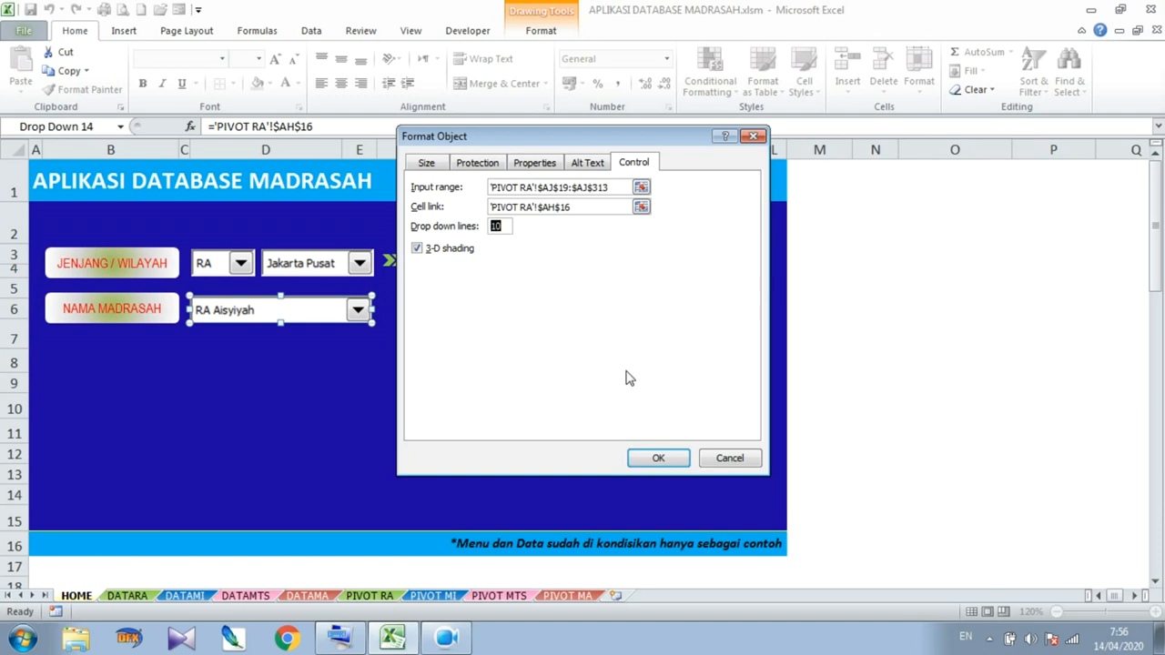
{"action": "left_click", "coordinate": [670, 460]}
{"action": "left_click", "coordinate": [382, 375]}
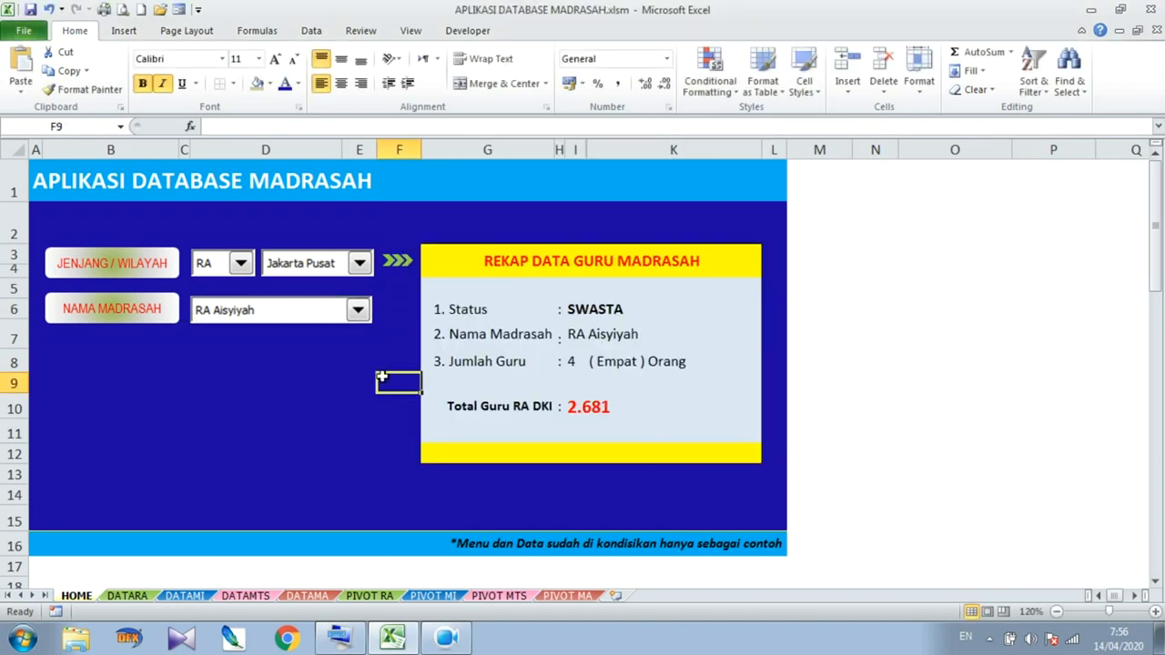
Set the NAMA MADRASAH drop-down's drop down lines to 15 and check its expanded list of madrasahs
{"action": "left_click", "coordinate": [358, 311]}
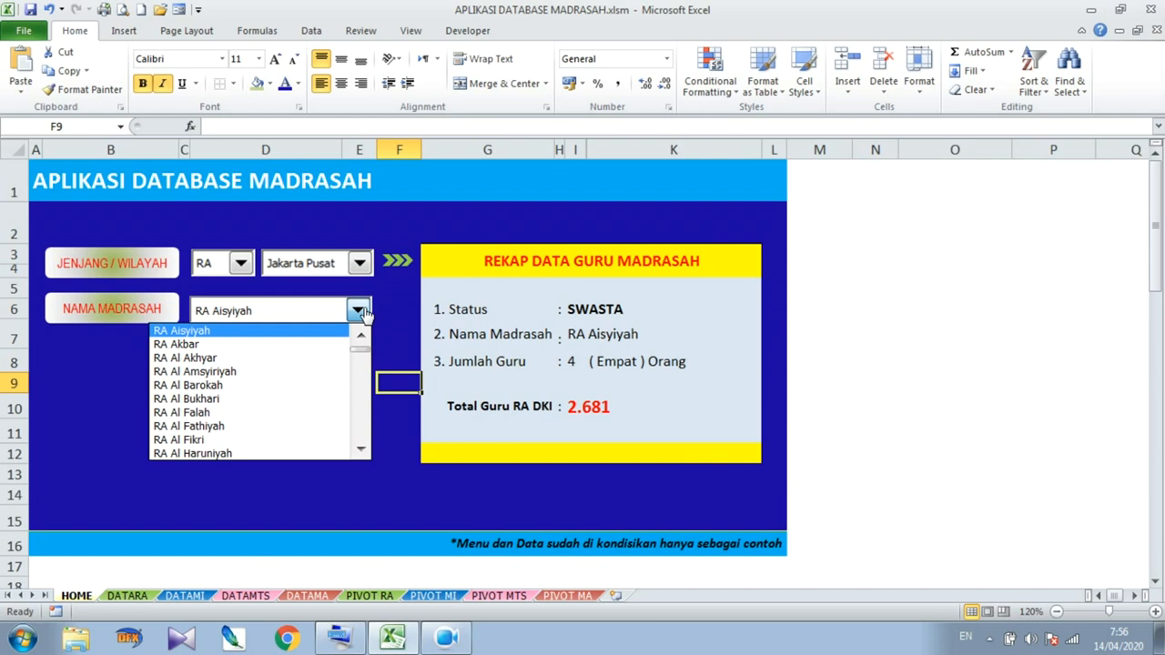
{"action": "left_click", "coordinate": [359, 310]}
{"action": "right_click", "coordinate": [358, 311]}
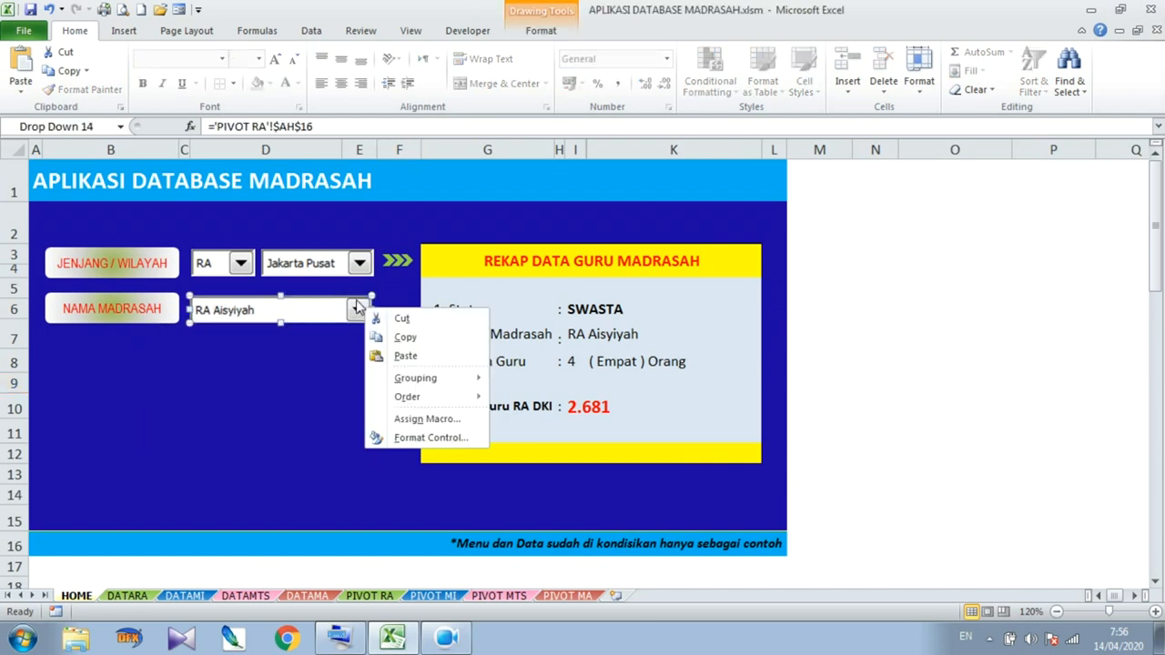
{"action": "left_click", "coordinate": [433, 442]}
{"action": "left_click", "coordinate": [509, 225]}
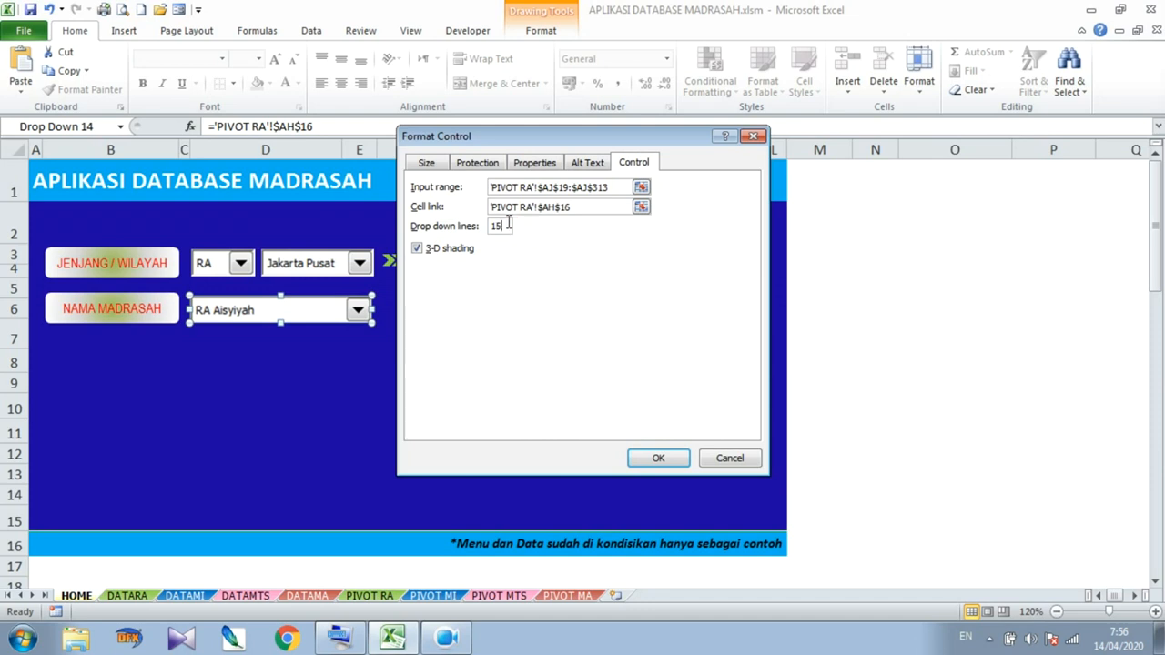
{"action": "left_click", "coordinate": [662, 458]}
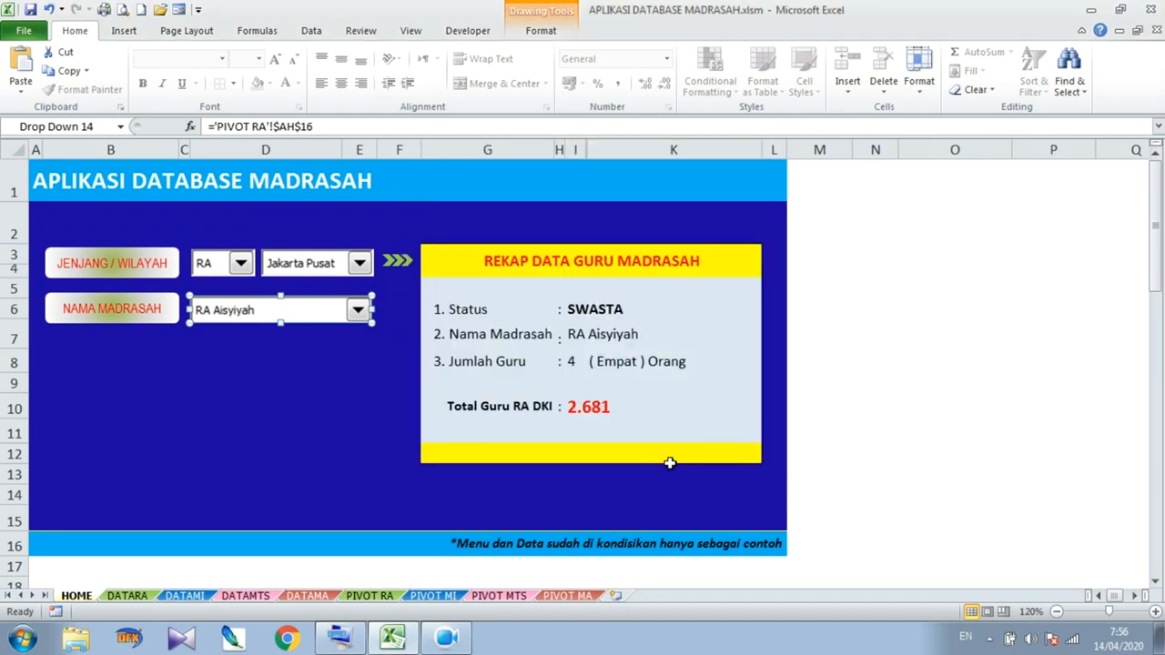
{"action": "left_click", "coordinate": [360, 355]}
{"action": "left_click", "coordinate": [360, 314]}
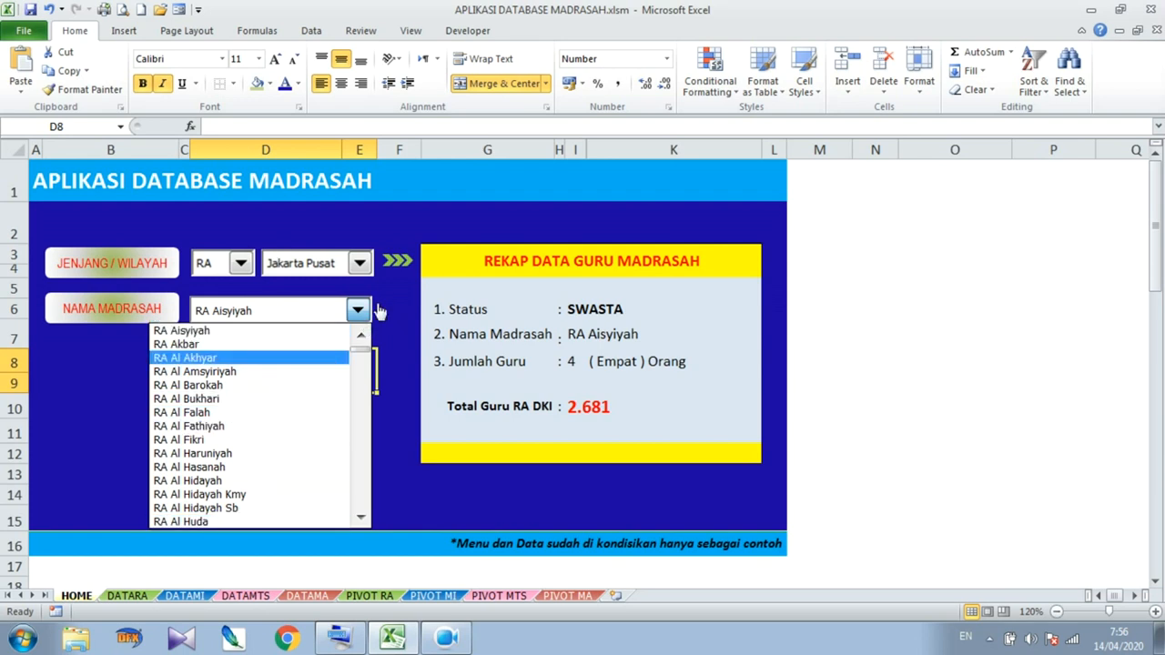
{"action": "left_click", "coordinate": [360, 311]}
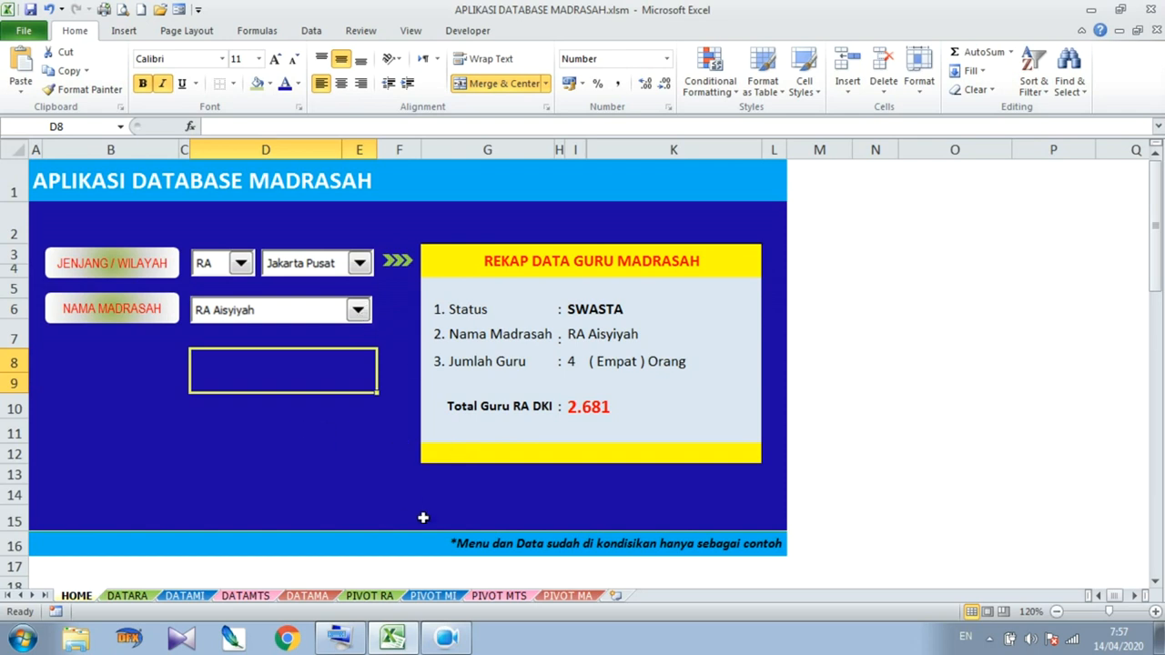
Examine the IF and VLOOKUP formulas in AK19 and AK22 and the IF formula in AJ19 on PIVOT RA
{"action": "left_click", "coordinate": [369, 596]}
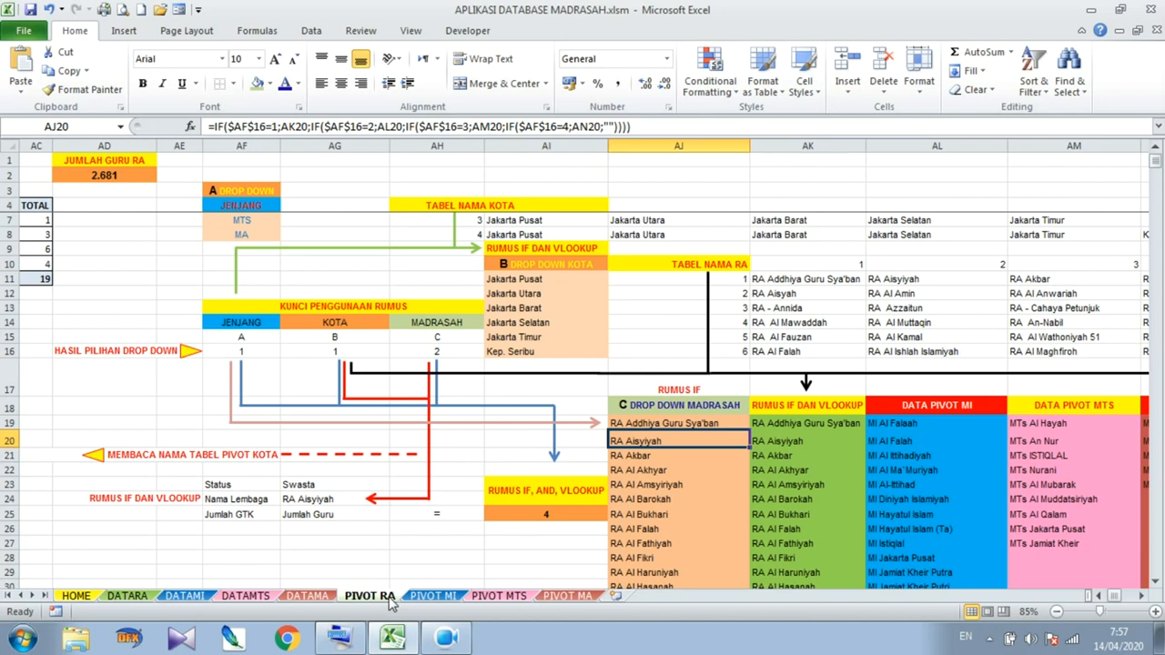
{"action": "left_click", "coordinate": [824, 425]}
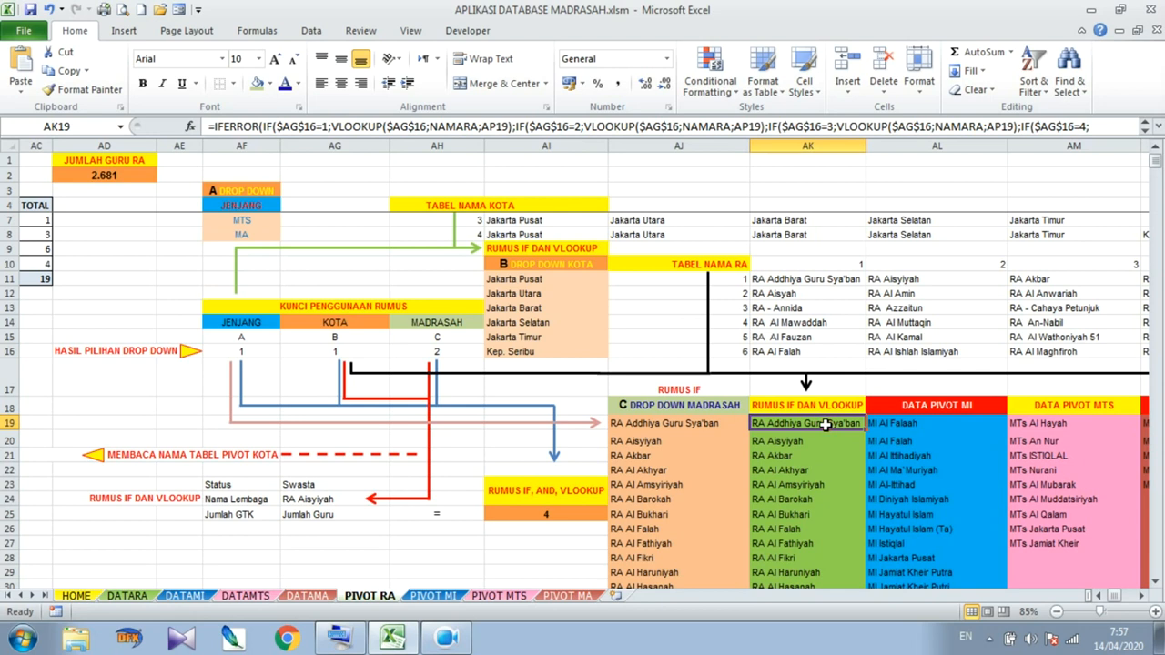
{"action": "left_click", "coordinate": [824, 441]}
{"action": "left_click", "coordinate": [824, 470]}
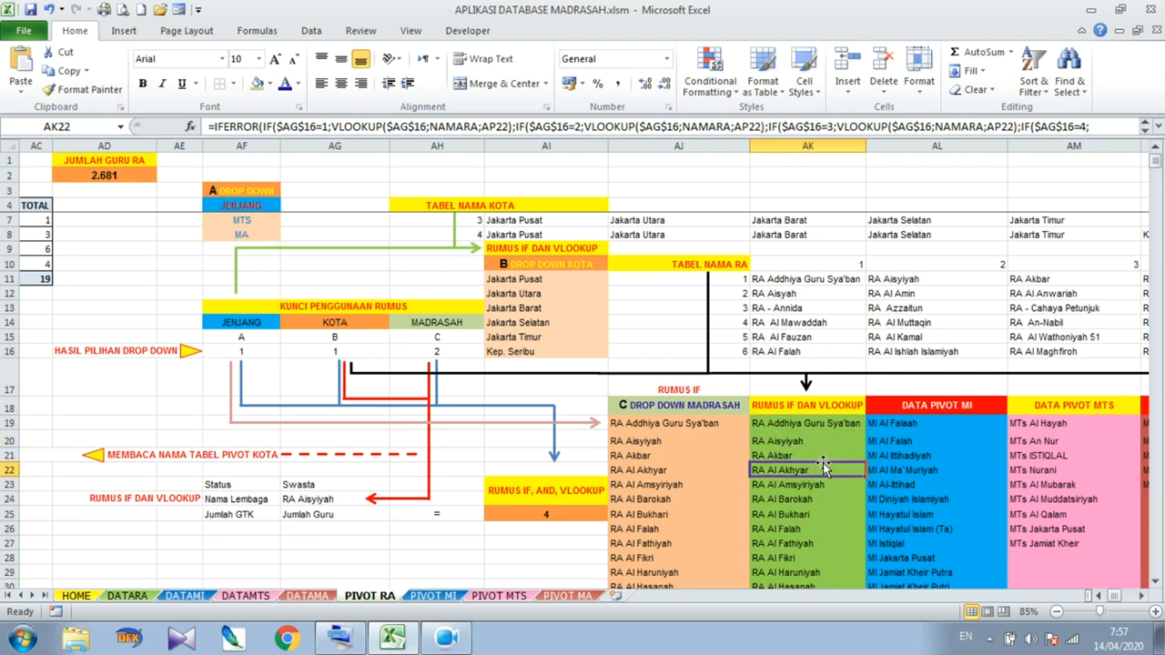
{"action": "left_click", "coordinate": [833, 423]}
{"action": "left_click", "coordinate": [718, 423]}
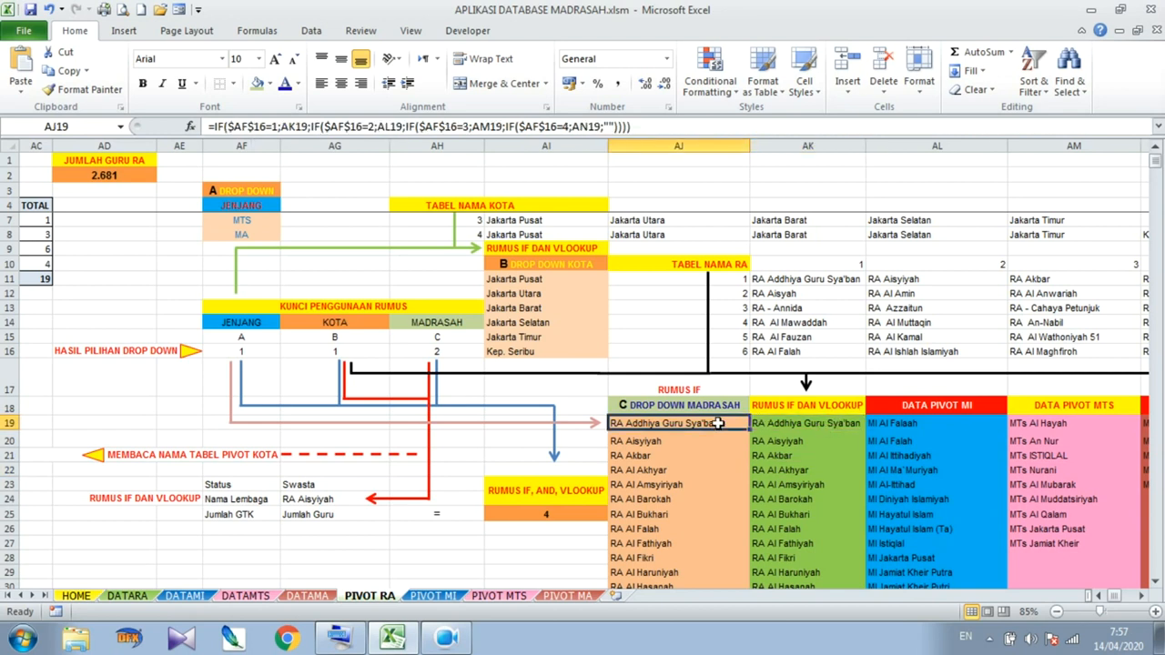
Choose MI as the school level on HOME and compare PIVOT RA's C DROP DOWN MADRASAH list with DATA PIVOT MI
{"action": "left_click", "coordinate": [77, 596]}
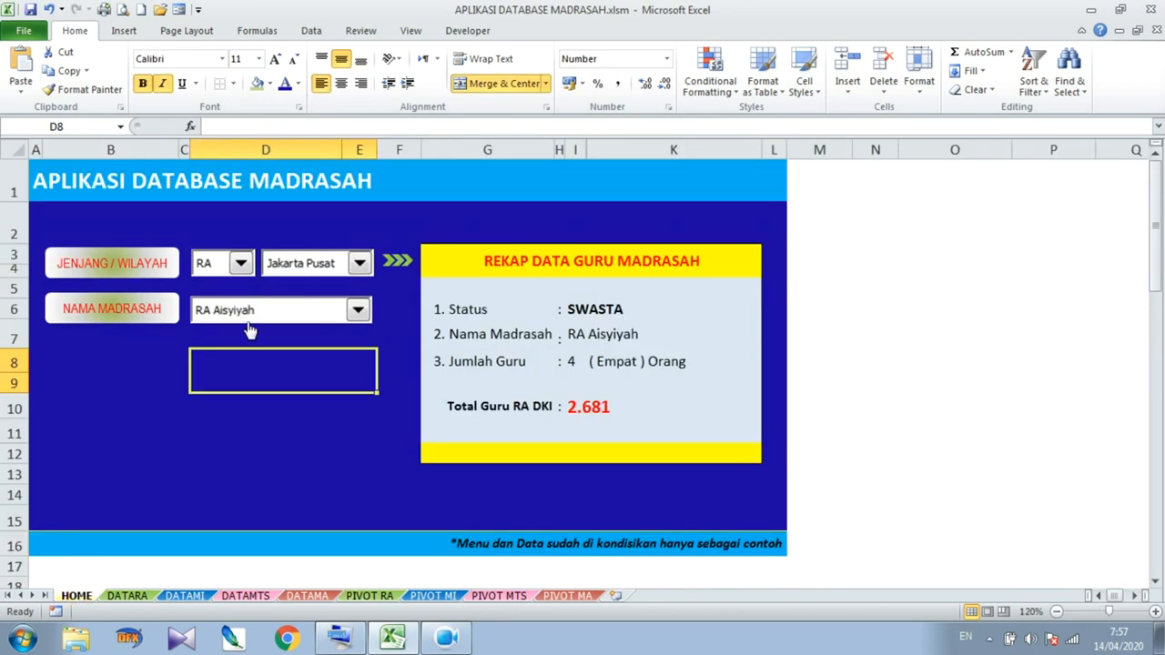
{"action": "left_click", "coordinate": [241, 263]}
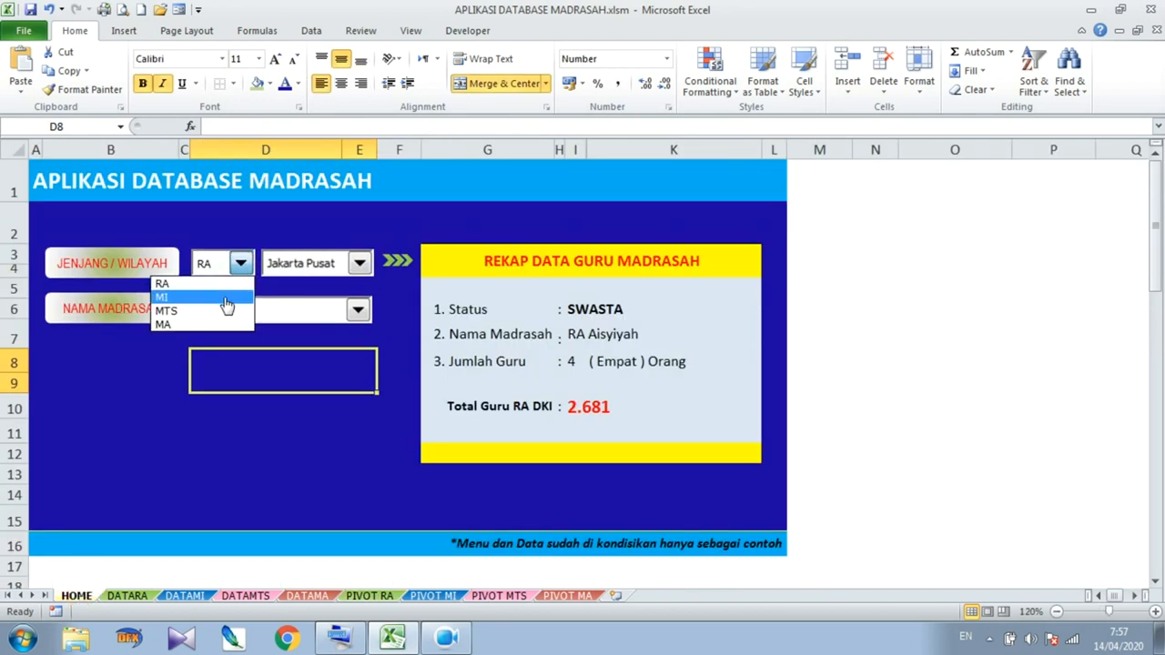
{"action": "left_click", "coordinate": [223, 296]}
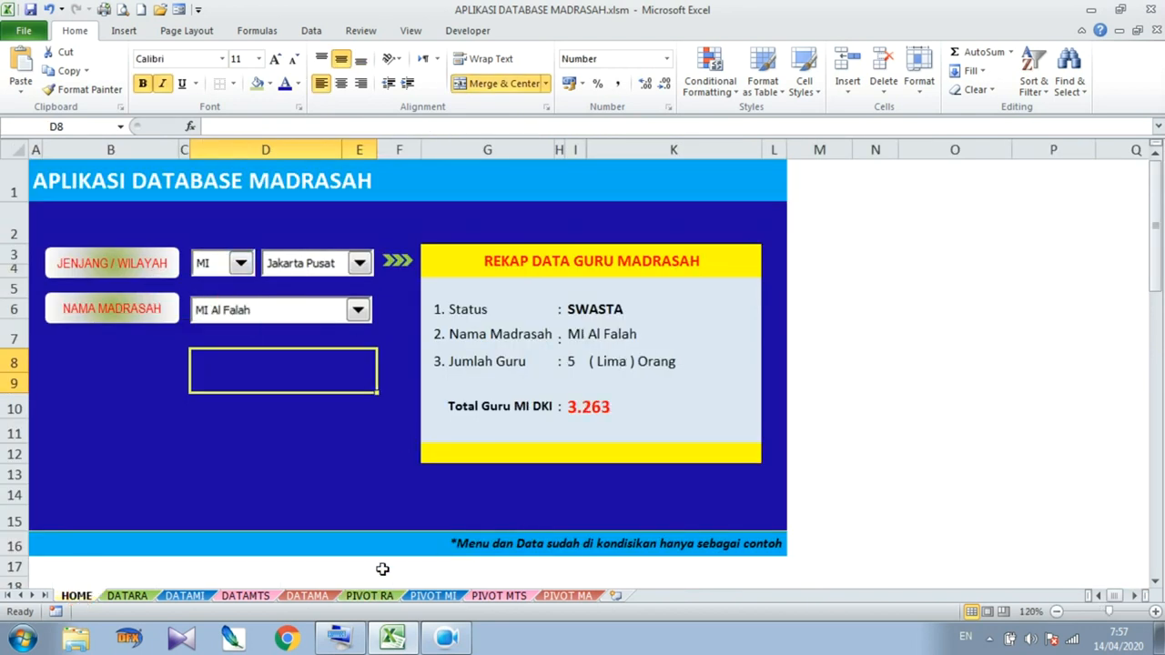
{"action": "left_click", "coordinate": [382, 596]}
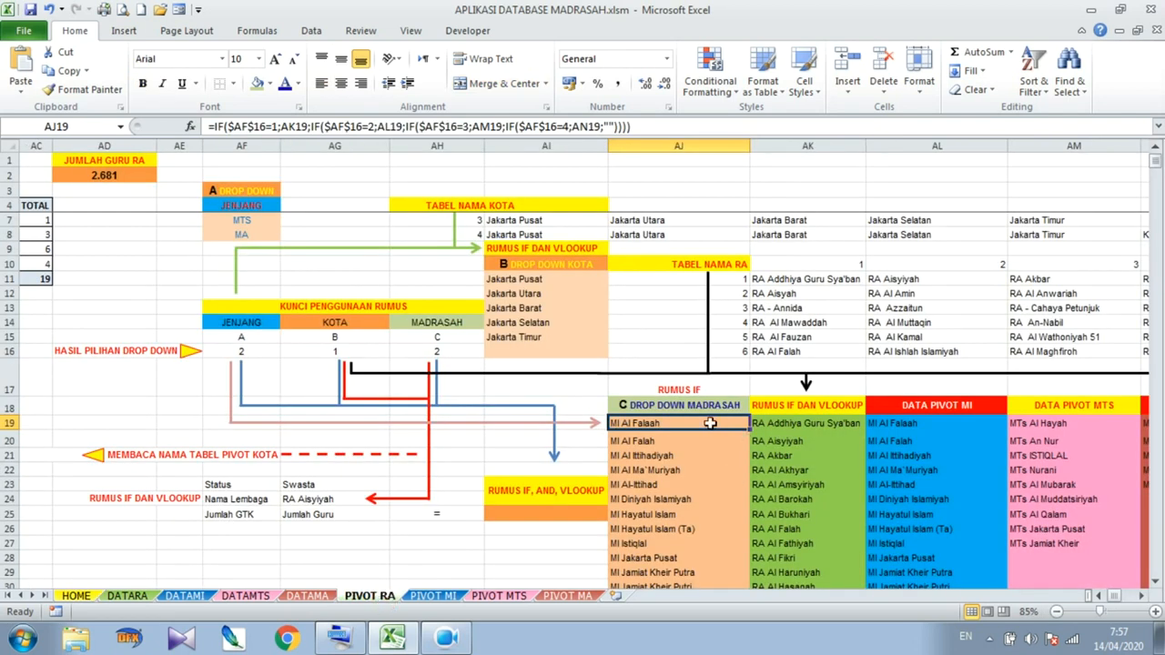
{"action": "left_click_drag", "start_coordinate": [712, 426], "coordinate": [710, 455]}
{"action": "left_click_drag", "start_coordinate": [946, 423], "coordinate": [948, 452]}
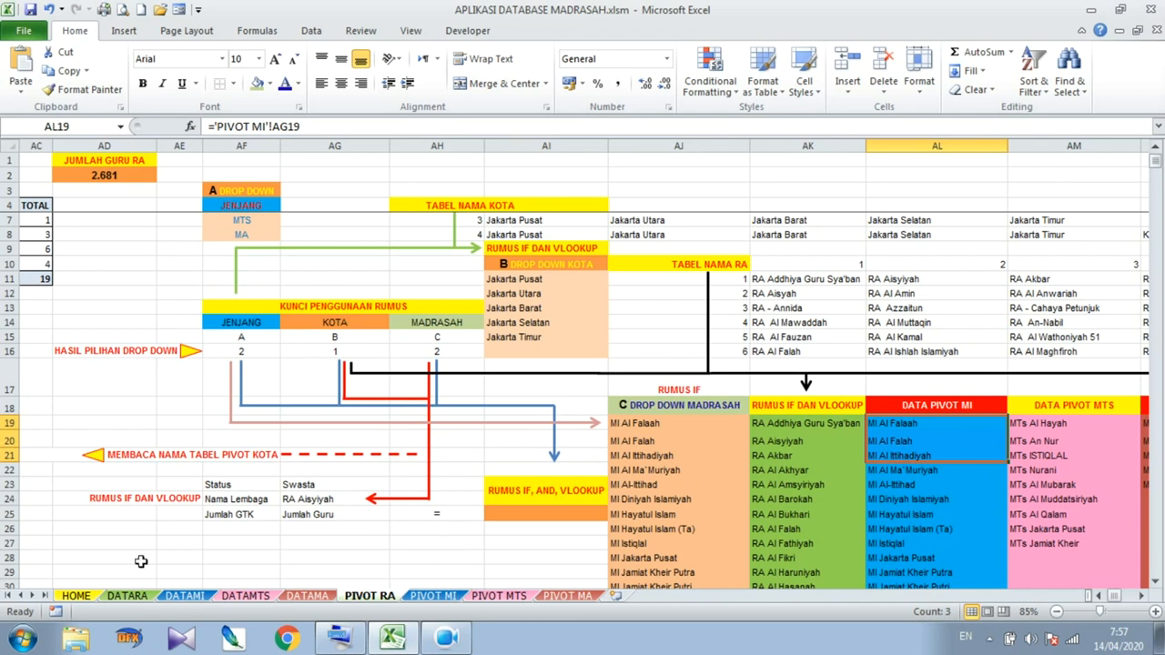
Choose MTS as the school level on HOME and compare PIVOT RA's C DROP DOWN MADRASAH list with DATA PIVOT MTS
{"action": "left_click", "coordinate": [76, 597]}
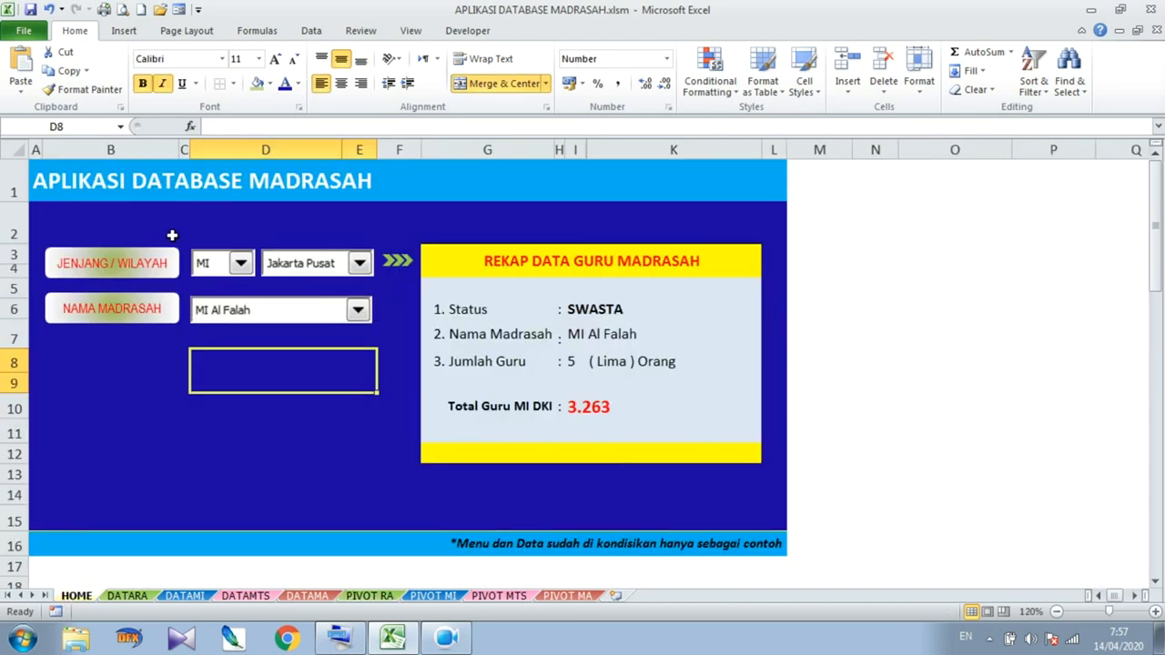
{"action": "left_click", "coordinate": [242, 263]}
{"action": "left_click", "coordinate": [214, 311]}
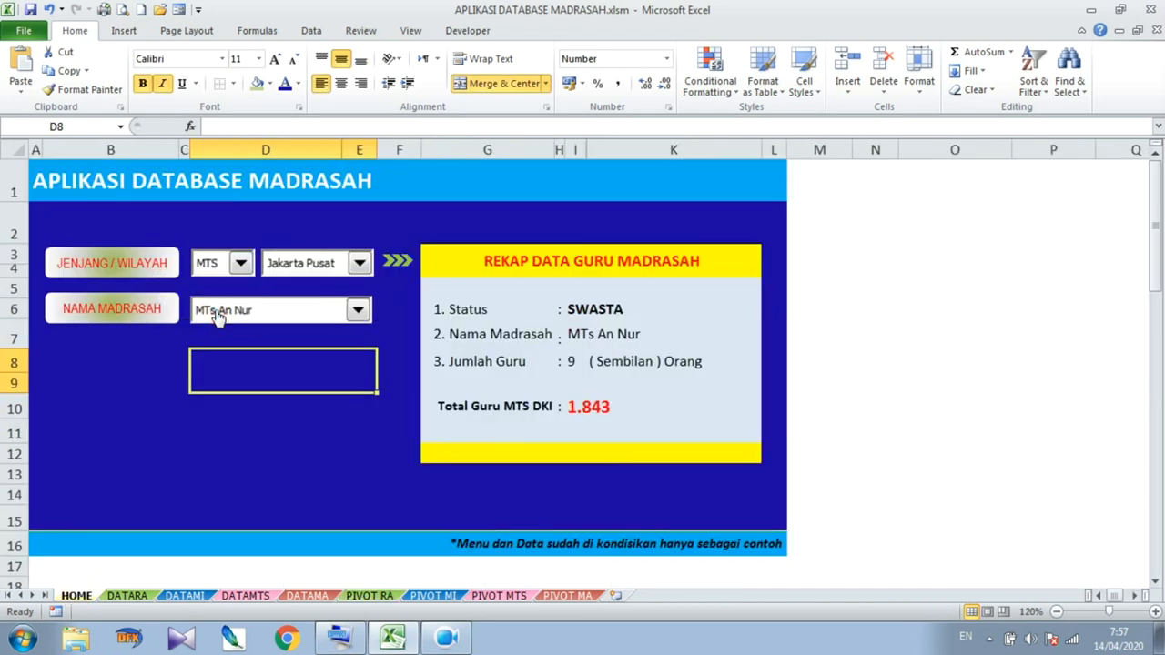
{"action": "left_click", "coordinate": [373, 596]}
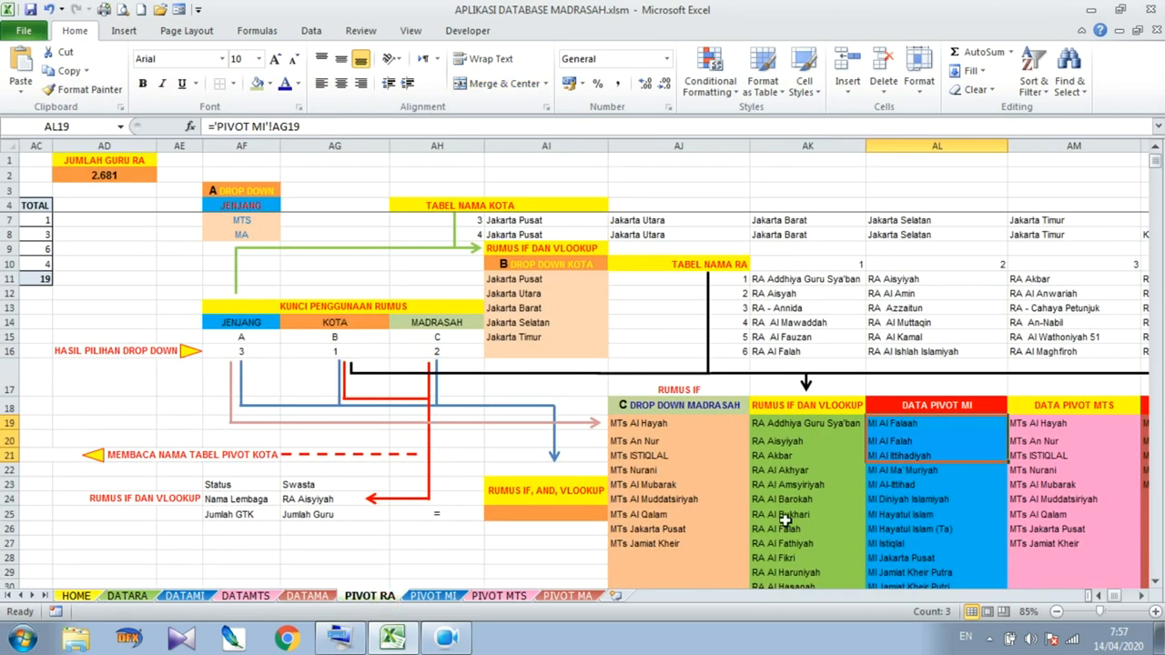
{"action": "left_click_drag", "start_coordinate": [679, 424], "coordinate": [681, 473]}
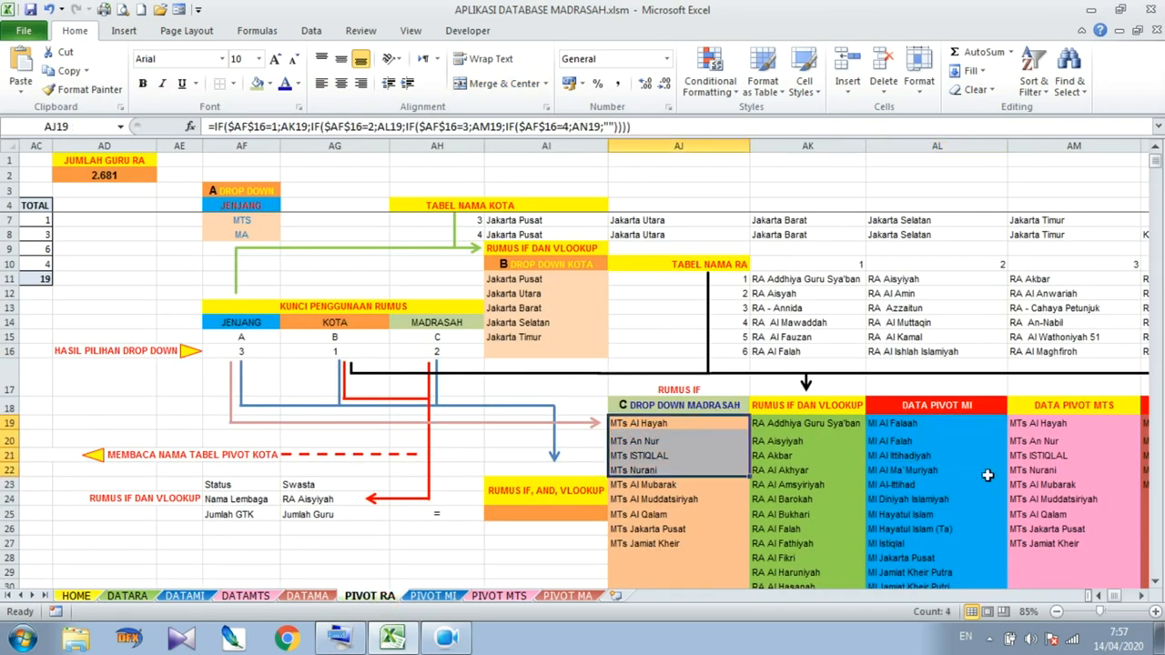
{"action": "left_click", "coordinate": [1050, 424]}
{"action": "left_click_drag", "start_coordinate": [1049, 424], "coordinate": [1049, 464]}
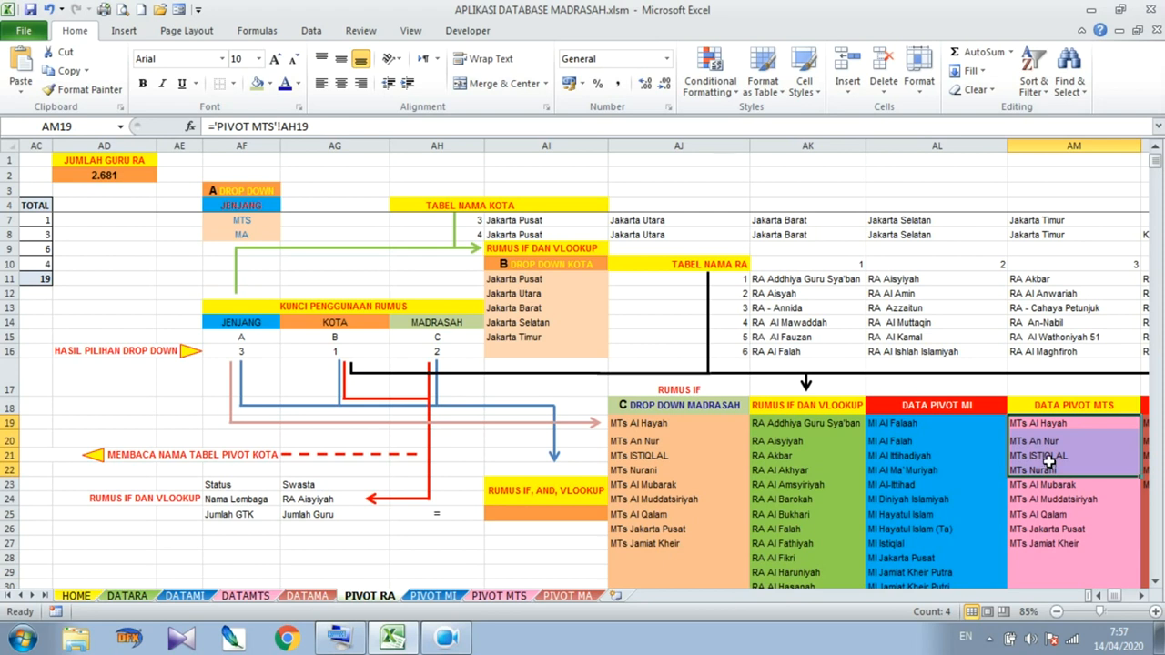
Choose MA as the school level on HOME and compare PIVOT RA's C DROP DOWN MADRASAH list with DATA PIVOT MA
{"action": "left_click", "coordinate": [1142, 596]}
{"action": "left_click", "coordinate": [1141, 596]}
{"action": "left_click", "coordinate": [1141, 596]}
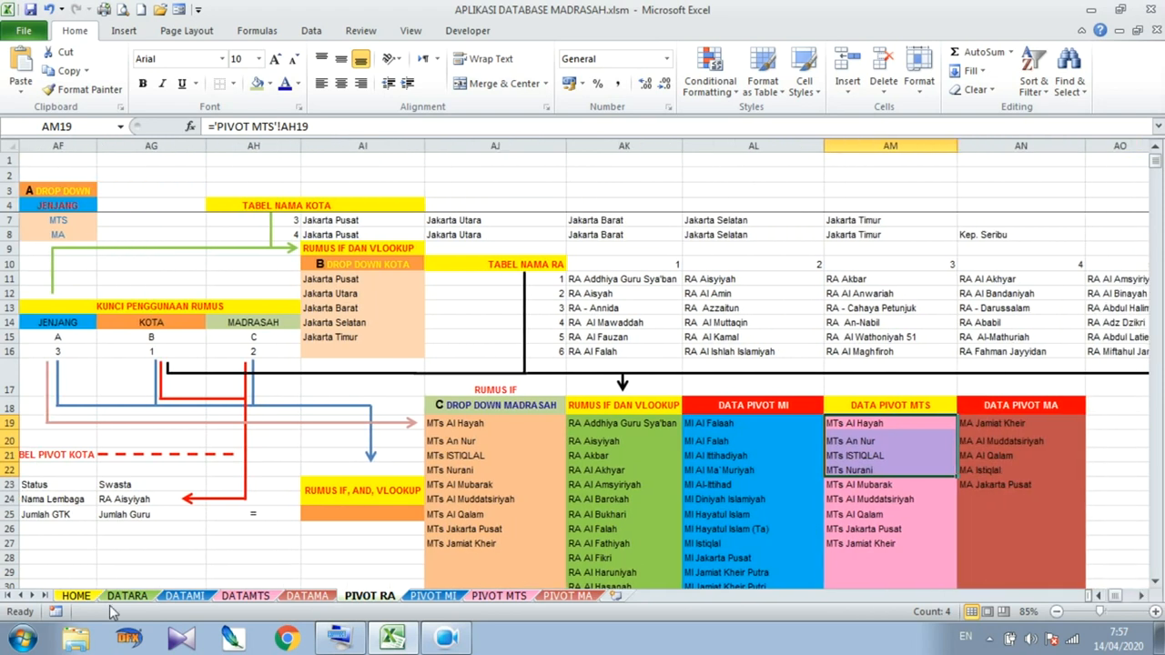
{"action": "left_click", "coordinate": [65, 598]}
{"action": "left_click", "coordinate": [242, 264]}
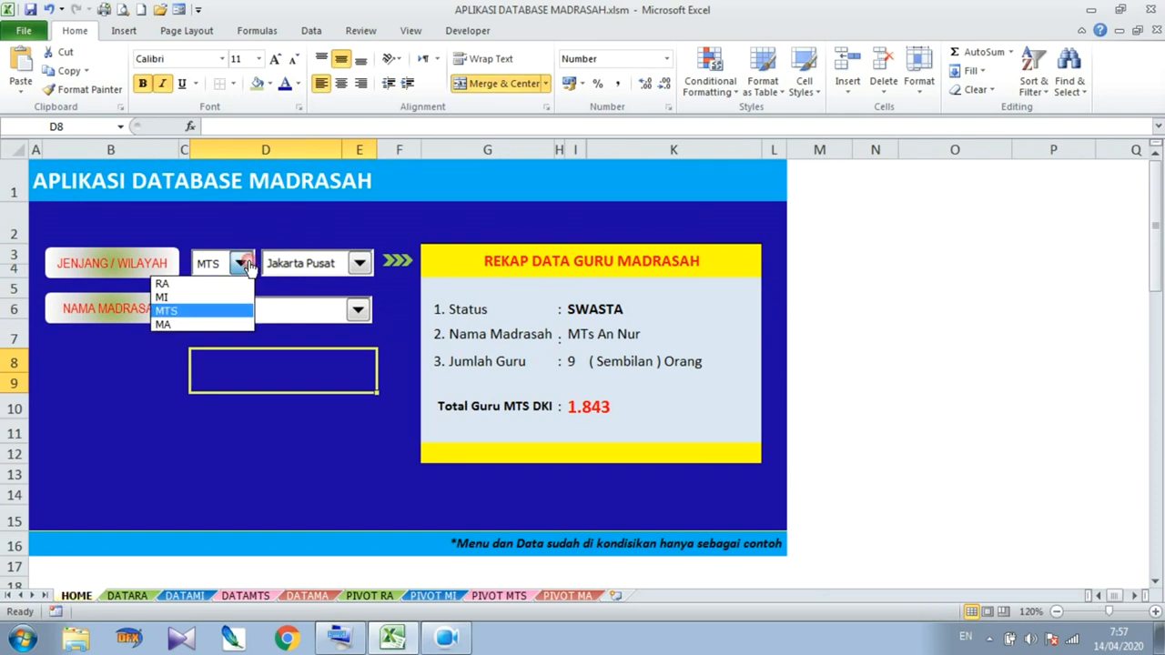
{"action": "left_click", "coordinate": [232, 324]}
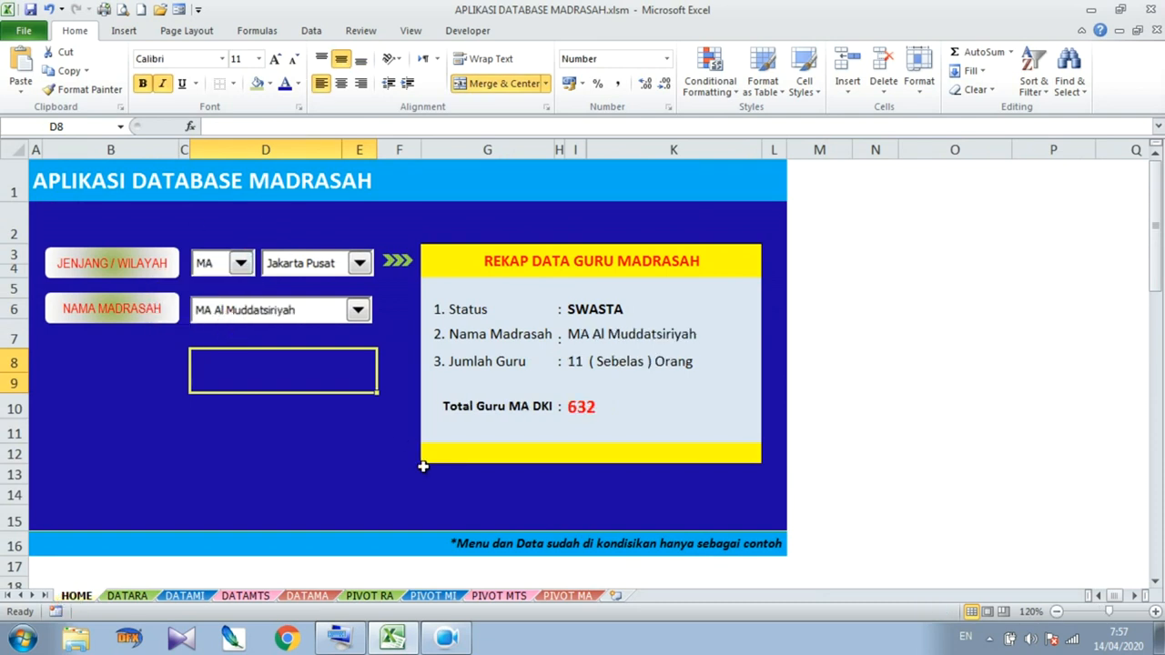
{"action": "left_click", "coordinate": [369, 596]}
{"action": "left_click_drag", "start_coordinate": [541, 423], "coordinate": [519, 488]}
{"action": "left_click_drag", "start_coordinate": [983, 423], "coordinate": [982, 467]}
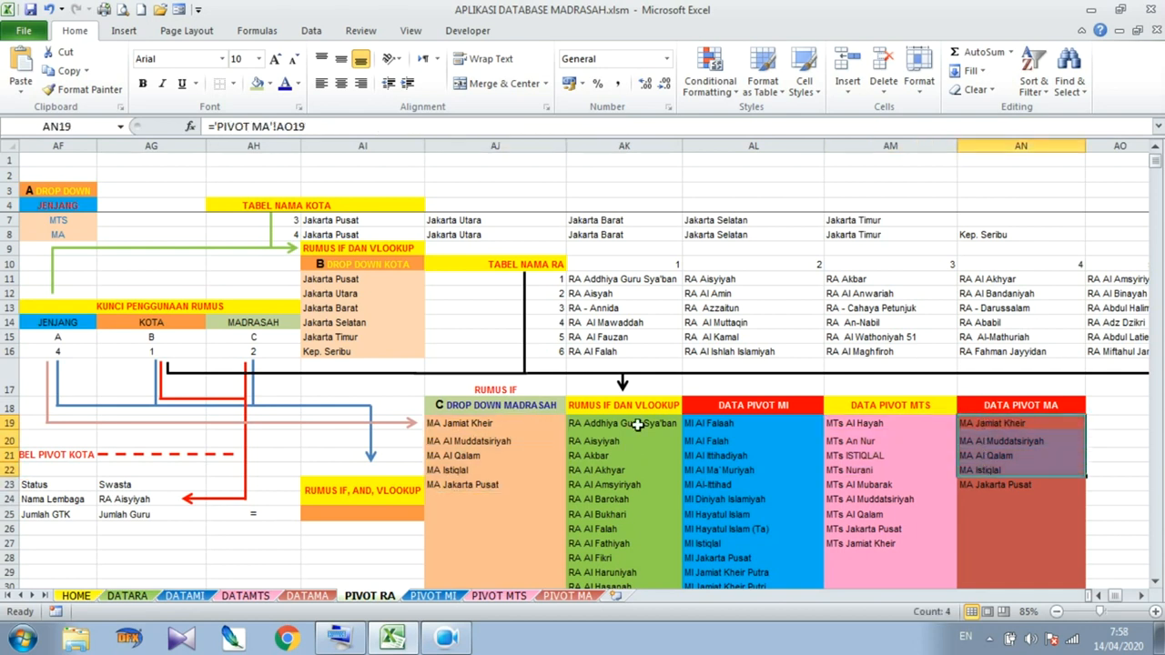
On HOME, set the school level to RA and pick RA Addhiya Guru Sya'ban as the madrasah name
{"action": "left_click", "coordinate": [75, 596]}
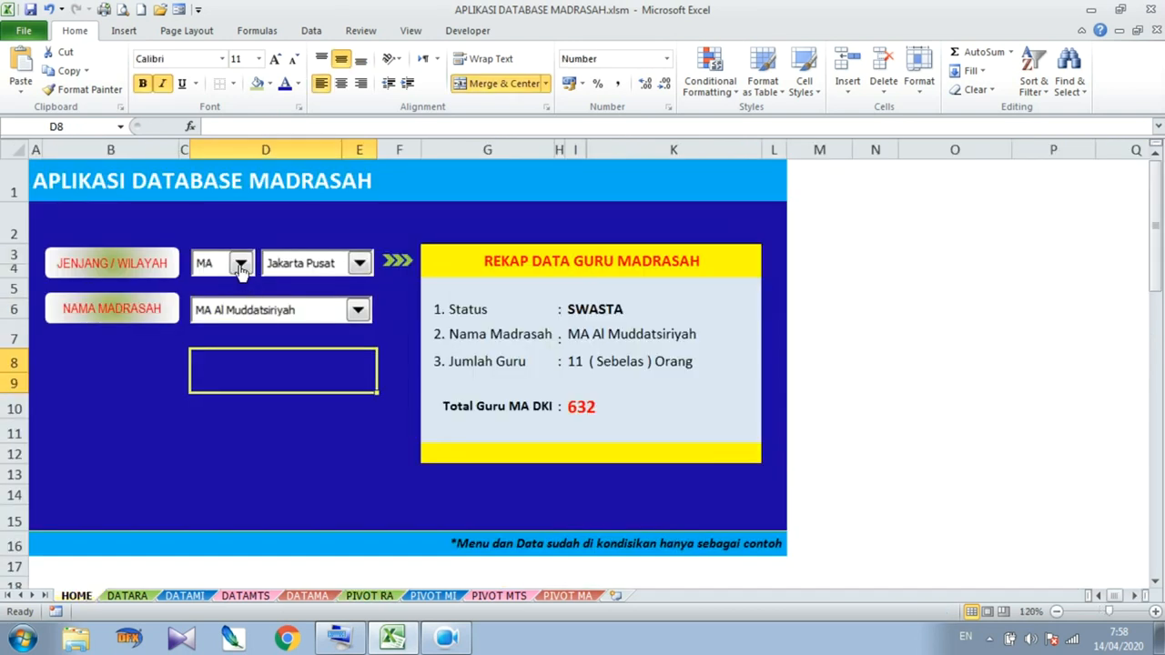
{"action": "left_click", "coordinate": [240, 266]}
{"action": "left_click", "coordinate": [235, 284]}
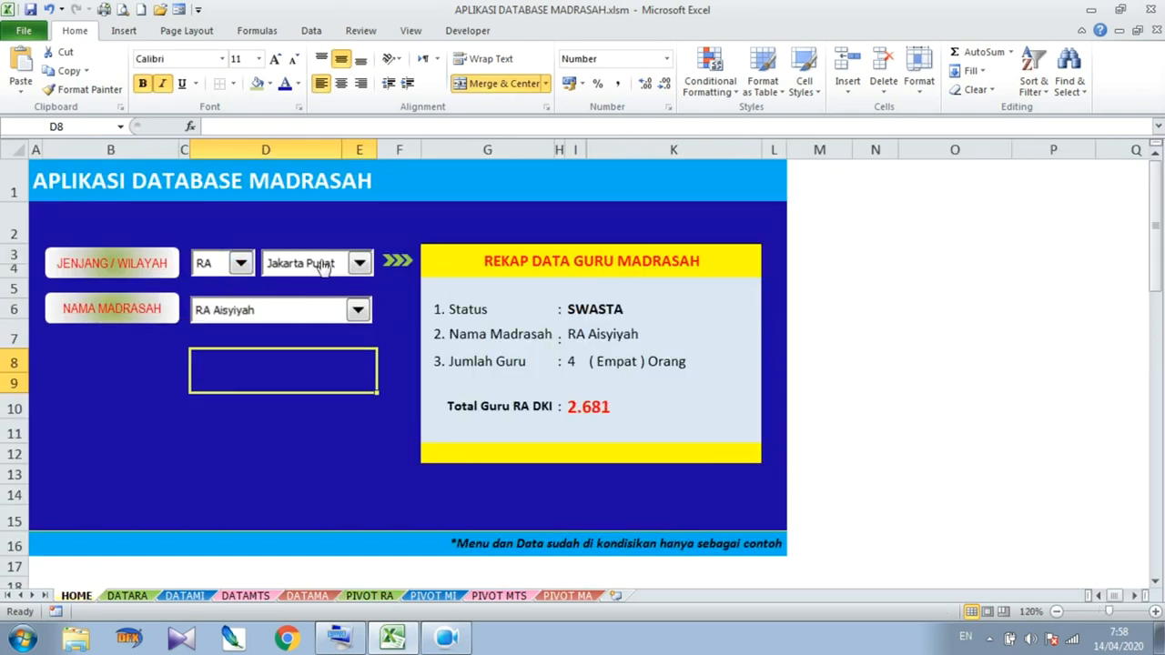
{"action": "left_click", "coordinate": [358, 311]}
{"action": "left_click", "coordinate": [360, 337]}
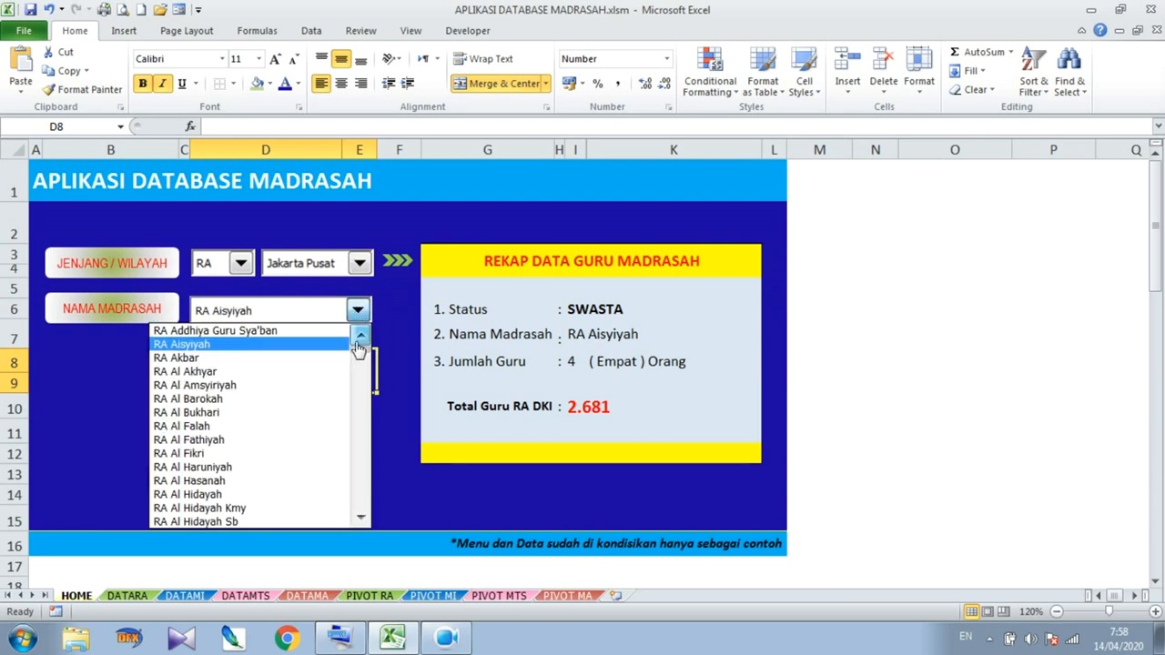
{"action": "left_click", "coordinate": [330, 333]}
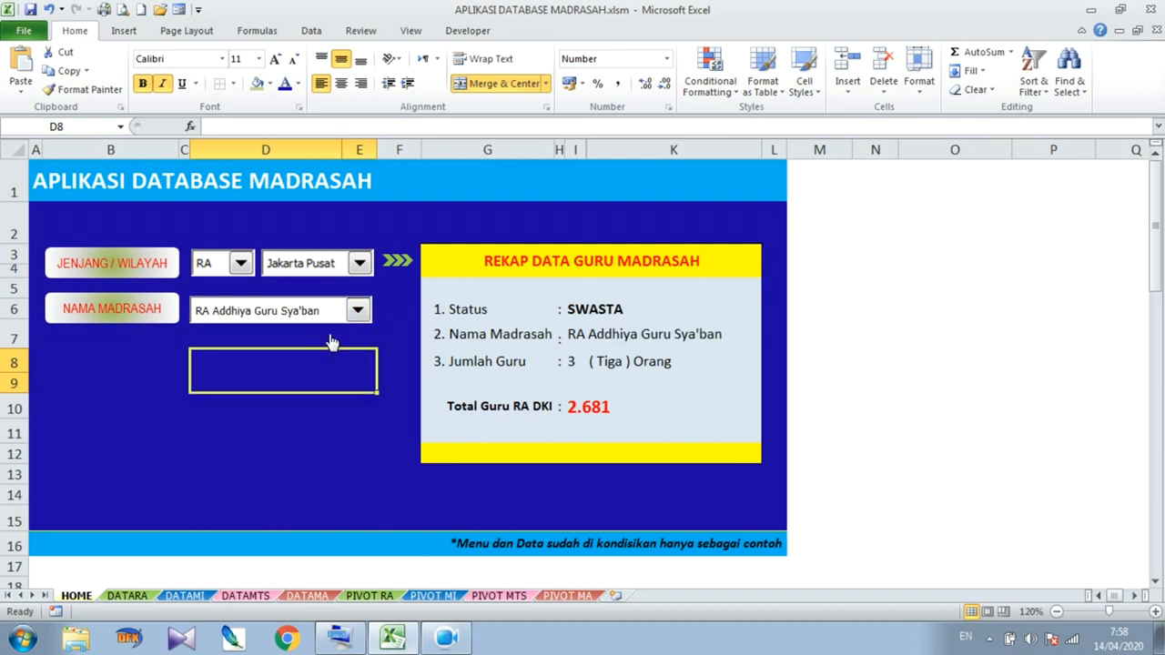
Choose Jakarta Utara as the city on HOME and examine the RUMUS IF DAN VLOOKUP list on PIVOT RA
{"action": "left_click", "coordinate": [361, 263]}
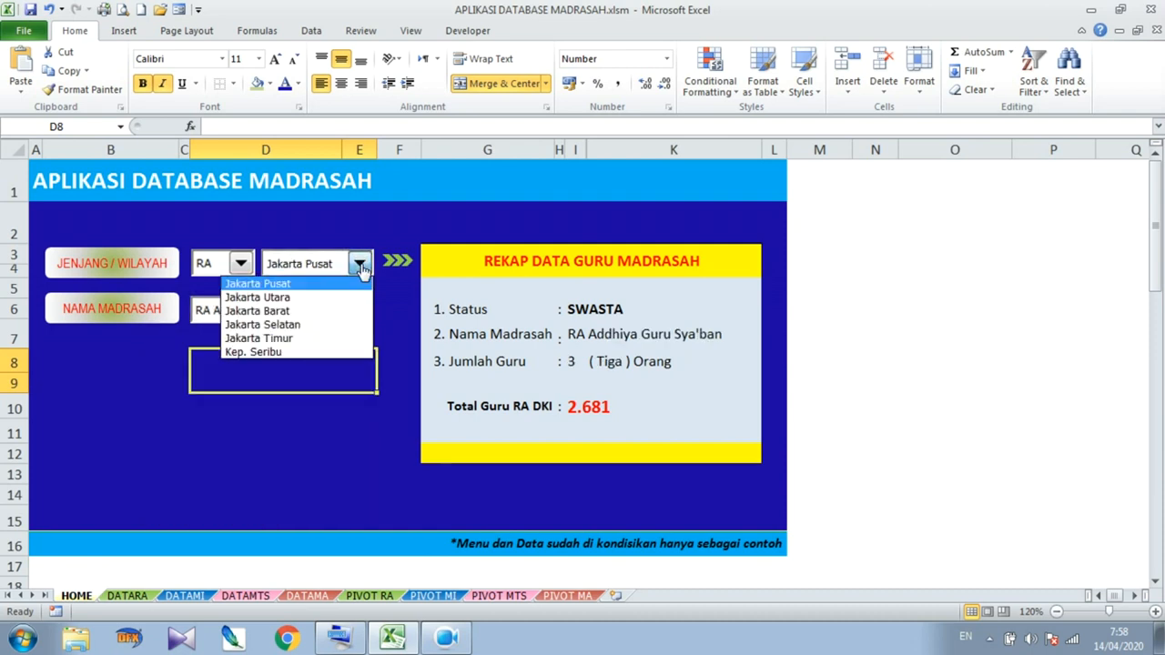
{"action": "left_click", "coordinate": [339, 303]}
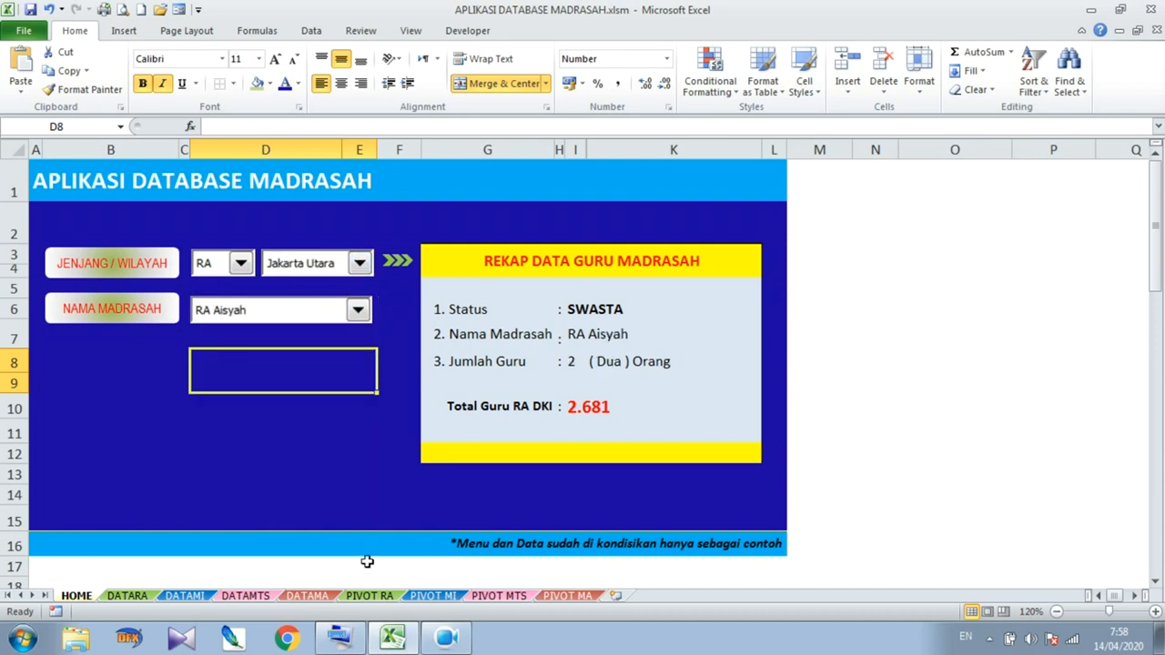
{"action": "left_click", "coordinate": [370, 597]}
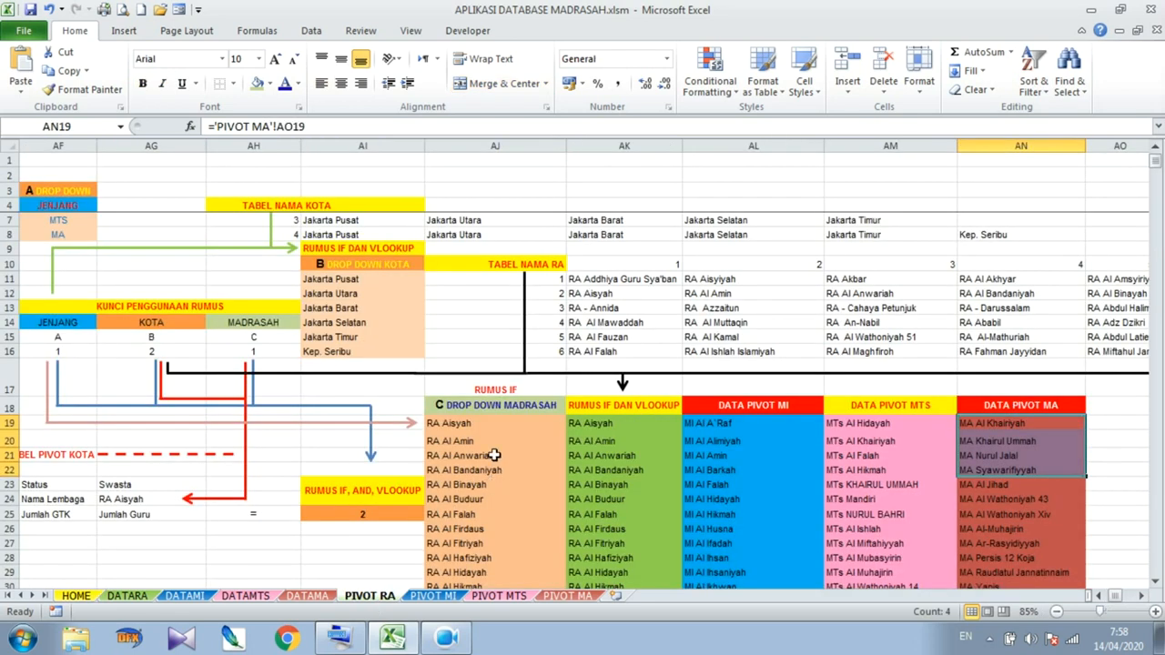
{"action": "left_click_drag", "start_coordinate": [575, 427], "coordinate": [578, 455]}
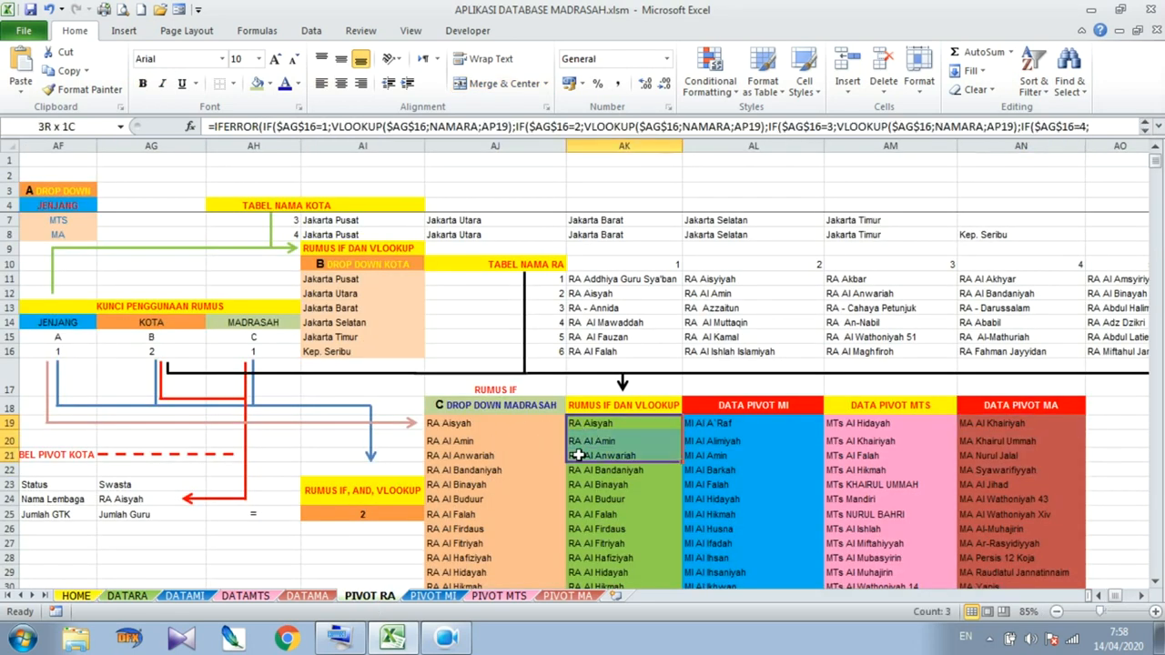
Choose Jakarta Barat as the city on HOME and examine the formula in AK19 on PIVOT RA
{"action": "left_click", "coordinate": [77, 596]}
{"action": "left_click", "coordinate": [353, 266]}
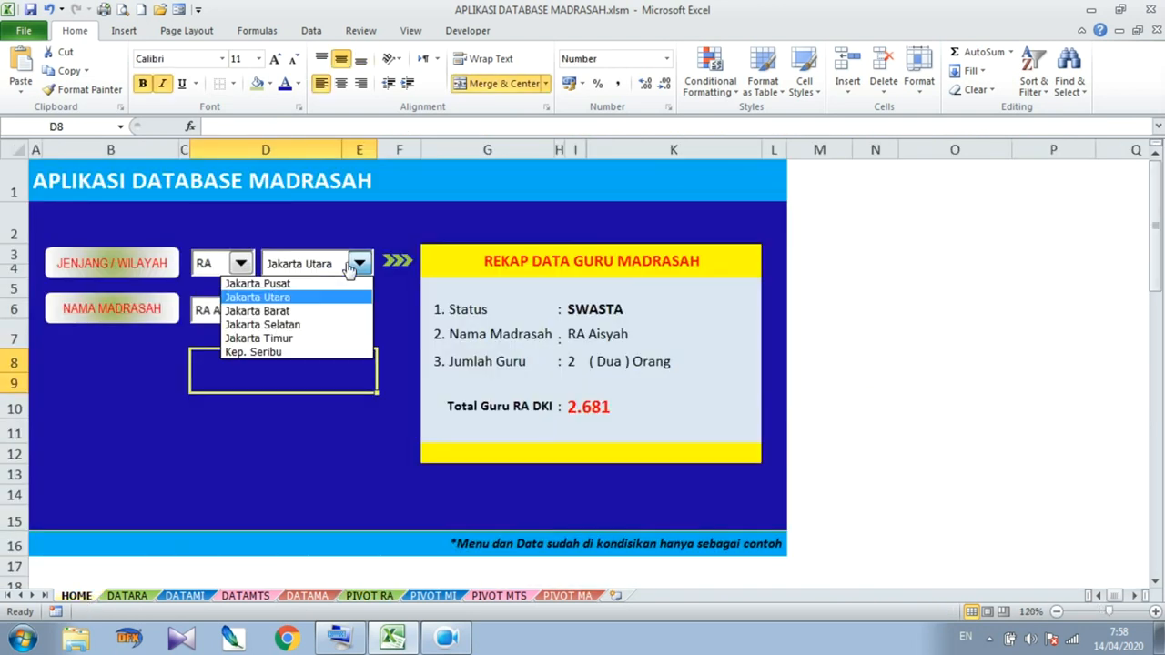
{"action": "left_click", "coordinate": [322, 312]}
{"action": "left_click", "coordinate": [369, 596]}
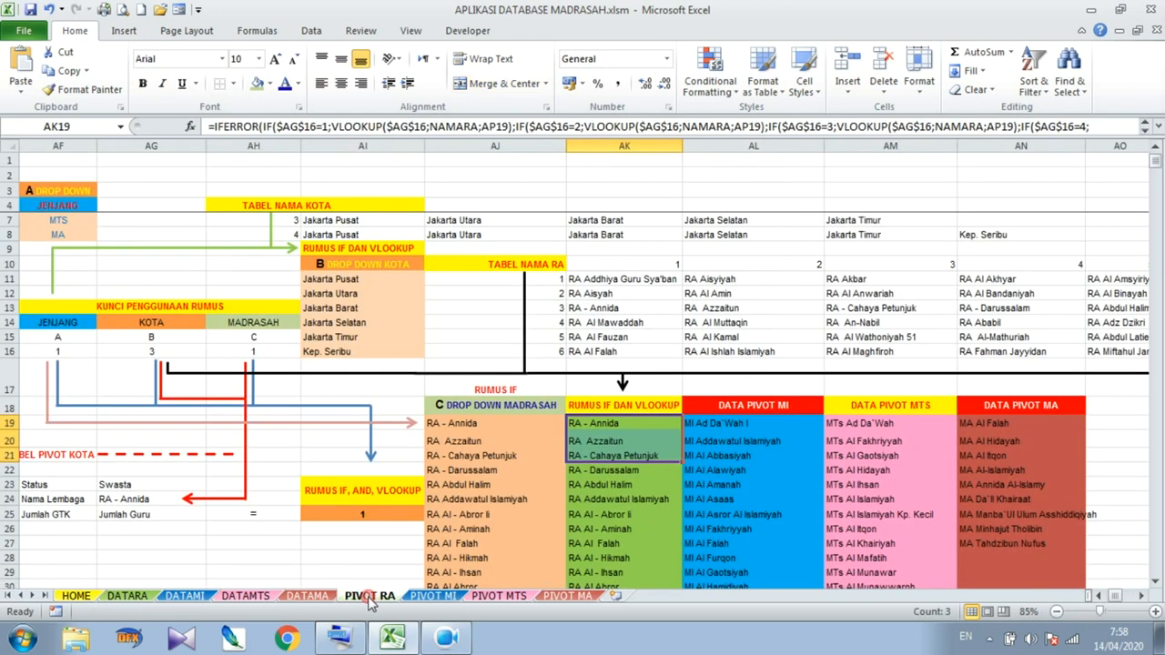
{"action": "left_click", "coordinate": [597, 427]}
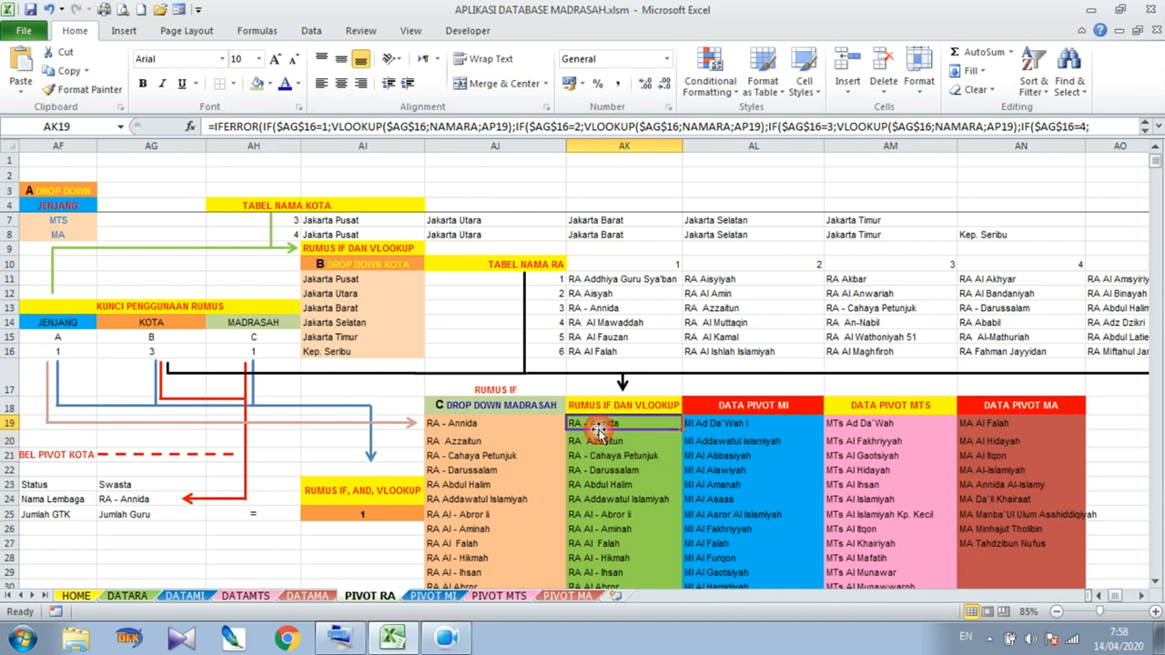
Check the IF formula in AJ19 on PIVOT RA and choose Jakarta Pusat as the city on HOME
{"action": "left_click", "coordinate": [544, 427]}
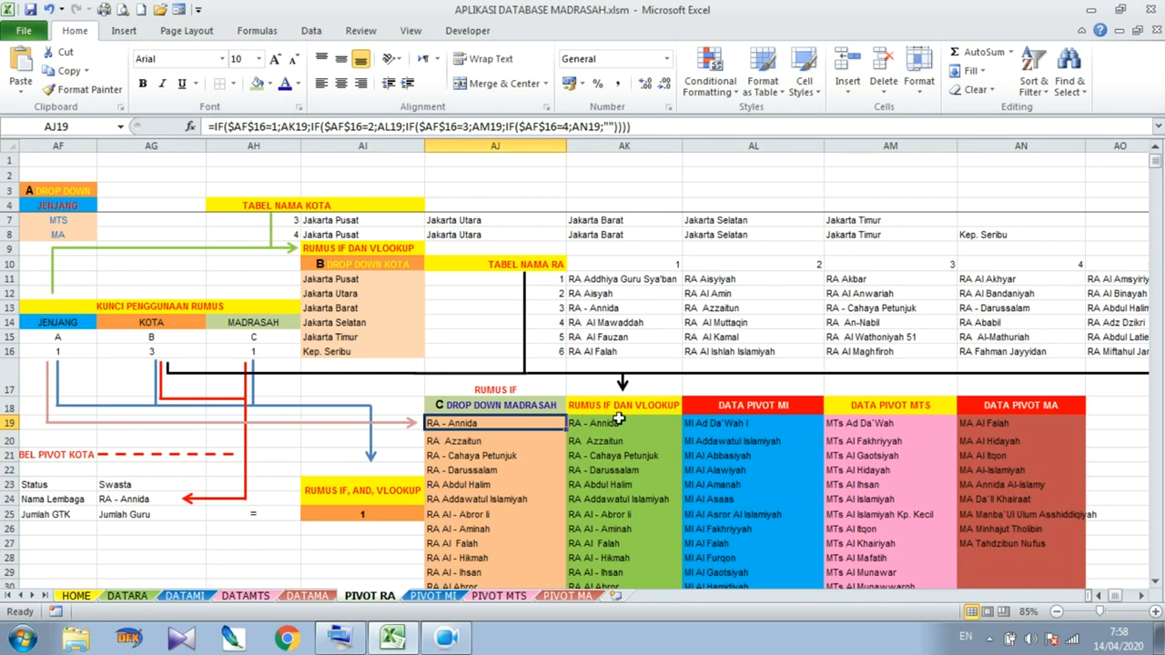
{"action": "left_click", "coordinate": [76, 596]}
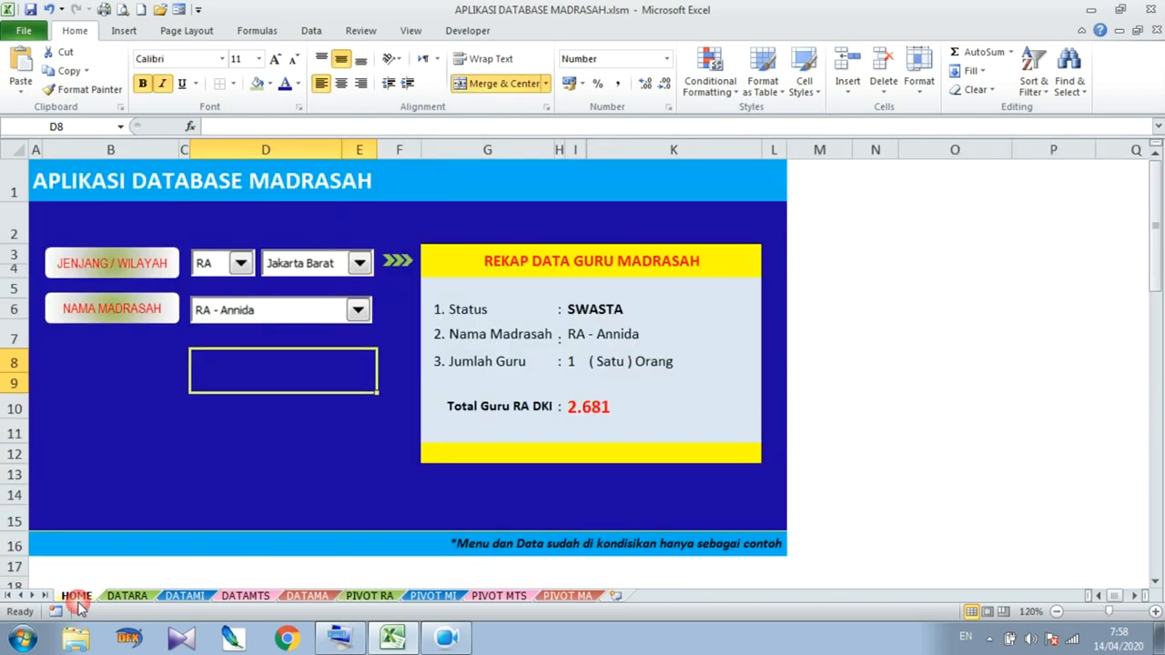
{"action": "left_click", "coordinate": [359, 263]}
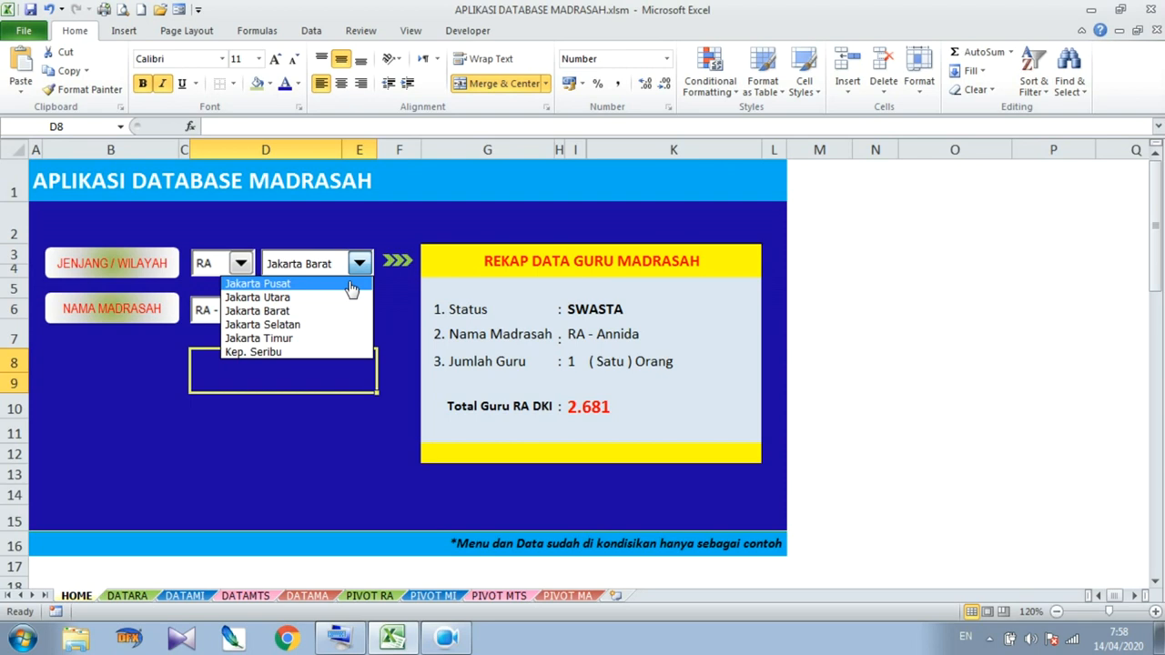
{"action": "left_click", "coordinate": [348, 283]}
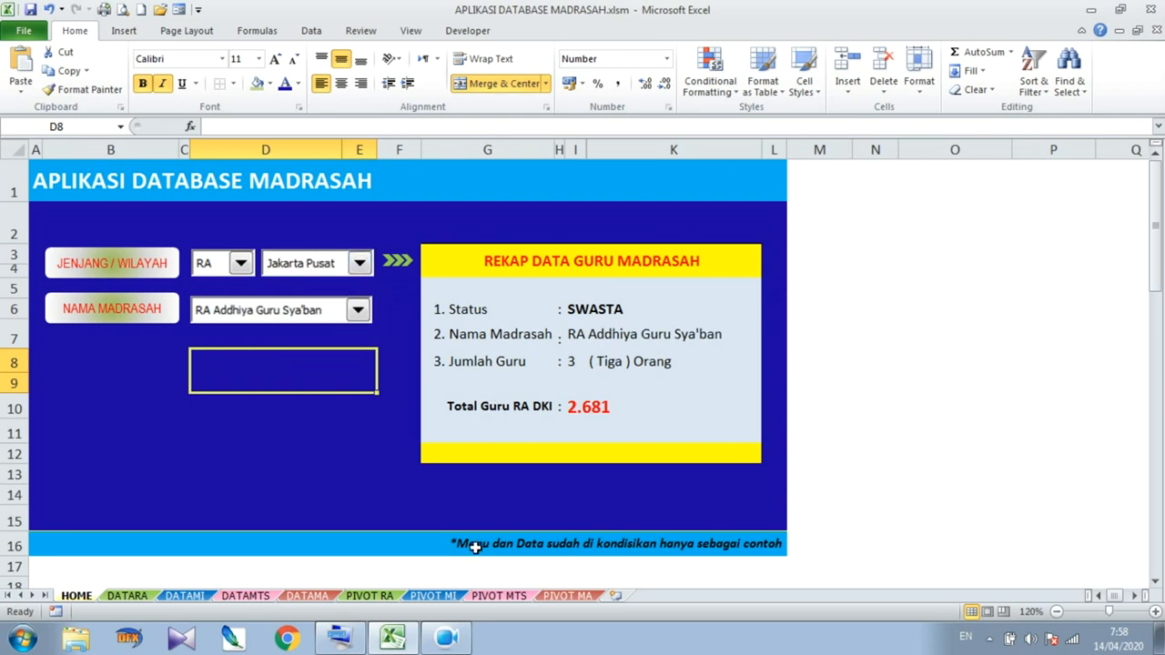
On PIVOT RA, examine the nested IF and VLOOKUP formula in AK19 and the cells it references
{"action": "left_click", "coordinate": [386, 595]}
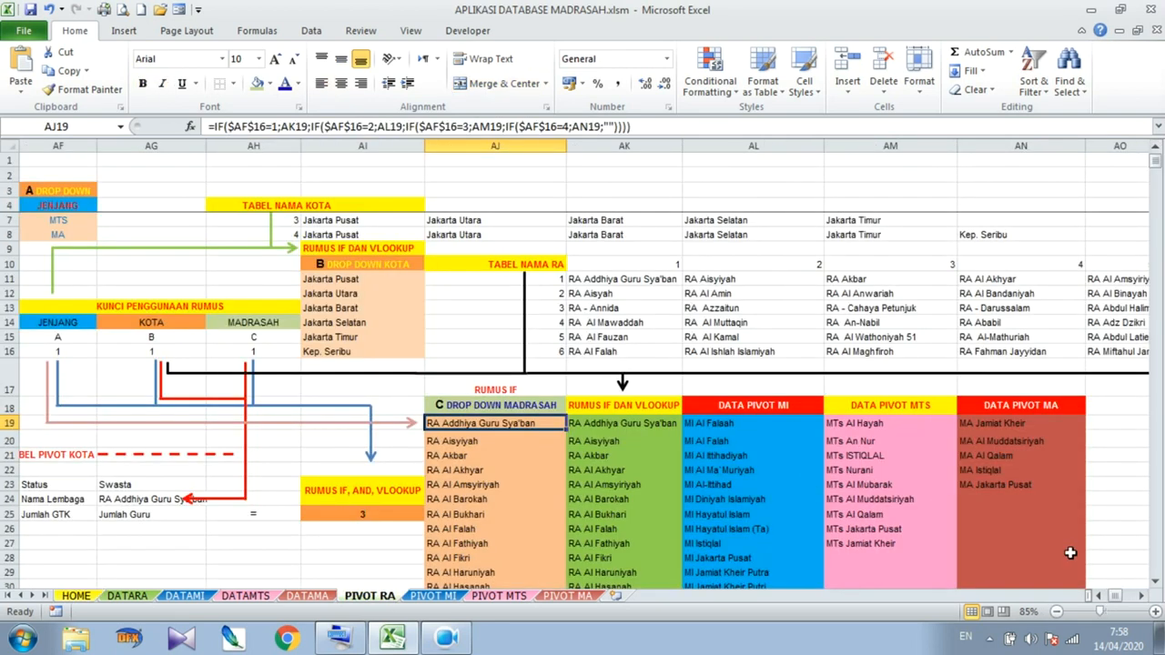
{"action": "left_click", "coordinate": [1099, 596]}
{"action": "left_click", "coordinate": [1098, 596]}
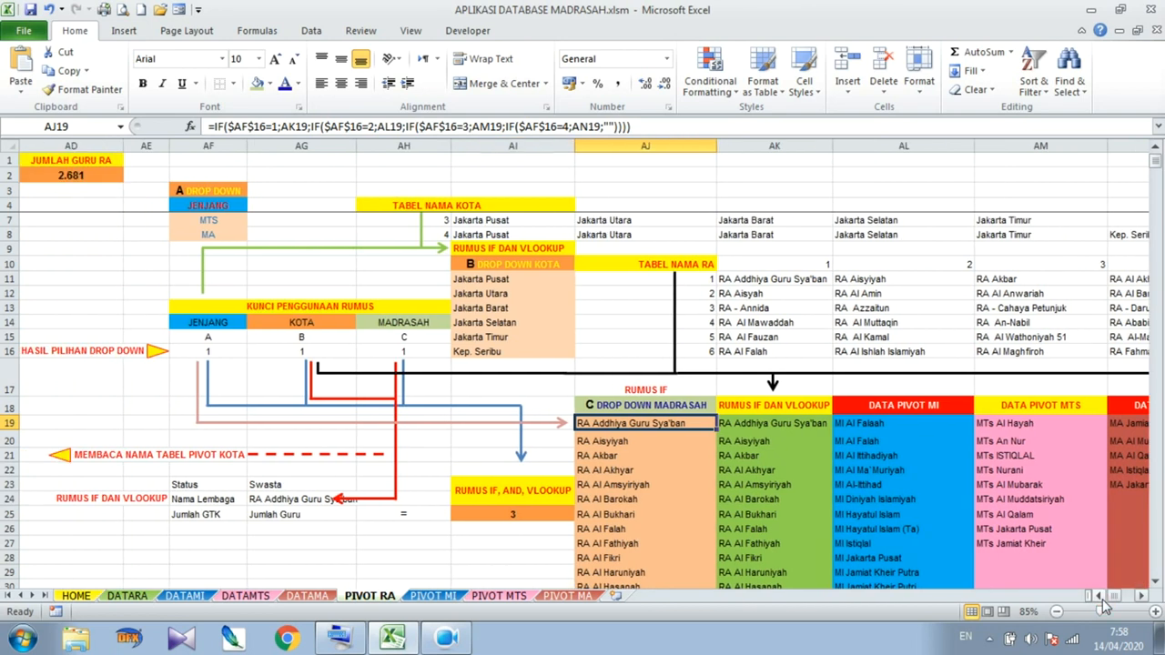
{"action": "left_click", "coordinate": [1098, 597]}
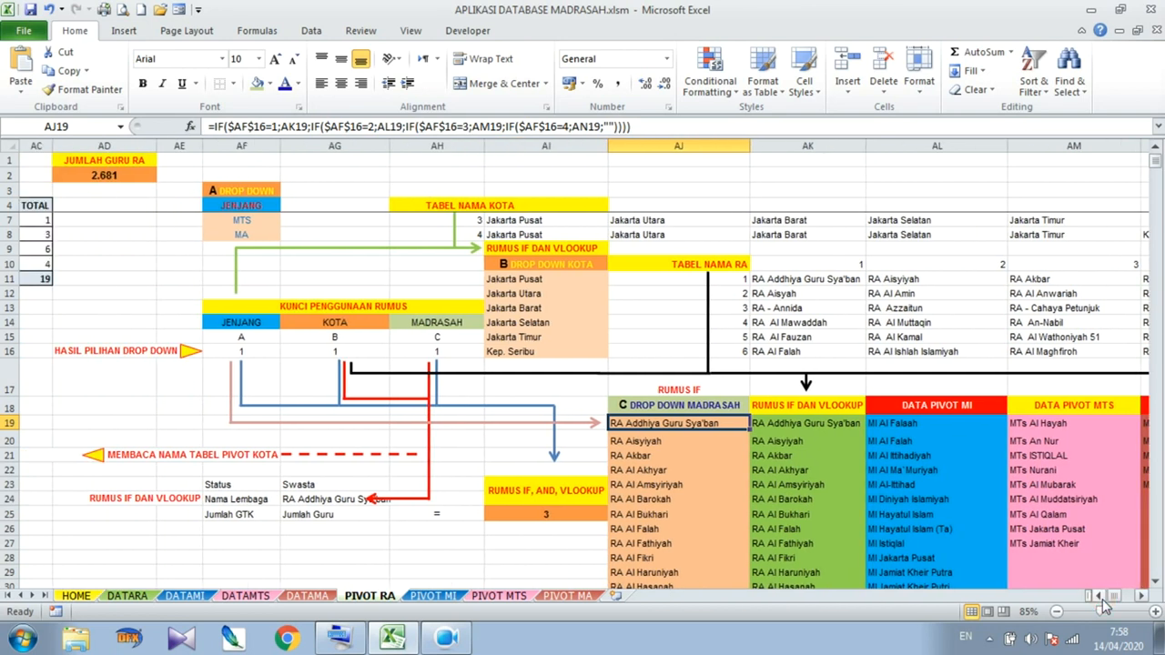
{"action": "left_click", "coordinate": [823, 424]}
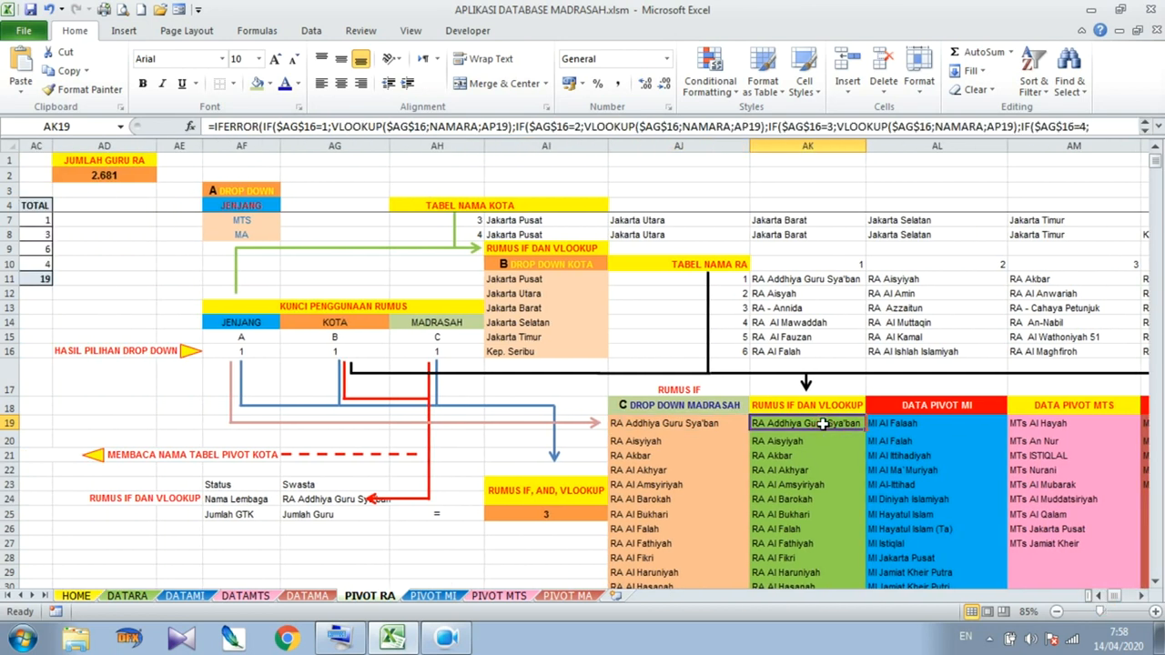
{"action": "double_click", "coordinate": [823, 424]}
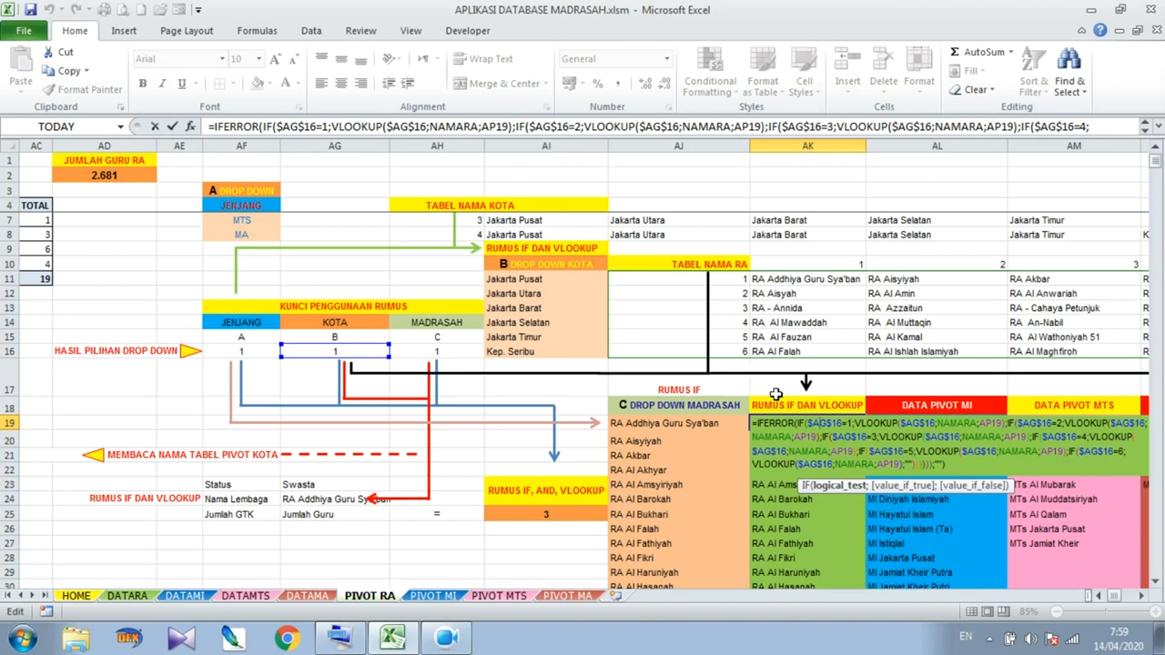
{"action": "key", "text": "Return"}
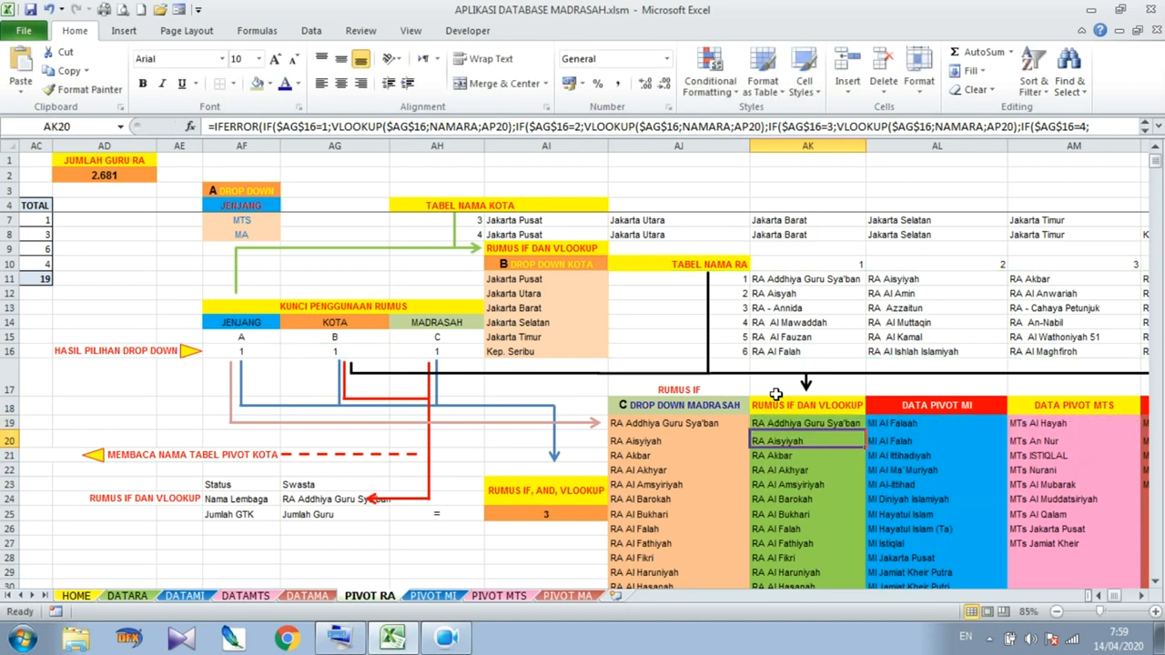
Examine the TABEL NAMA RA VLOOKUP formulas for each city in AK11 to AK16 and the column number in AK10
{"action": "left_click", "coordinate": [733, 259]}
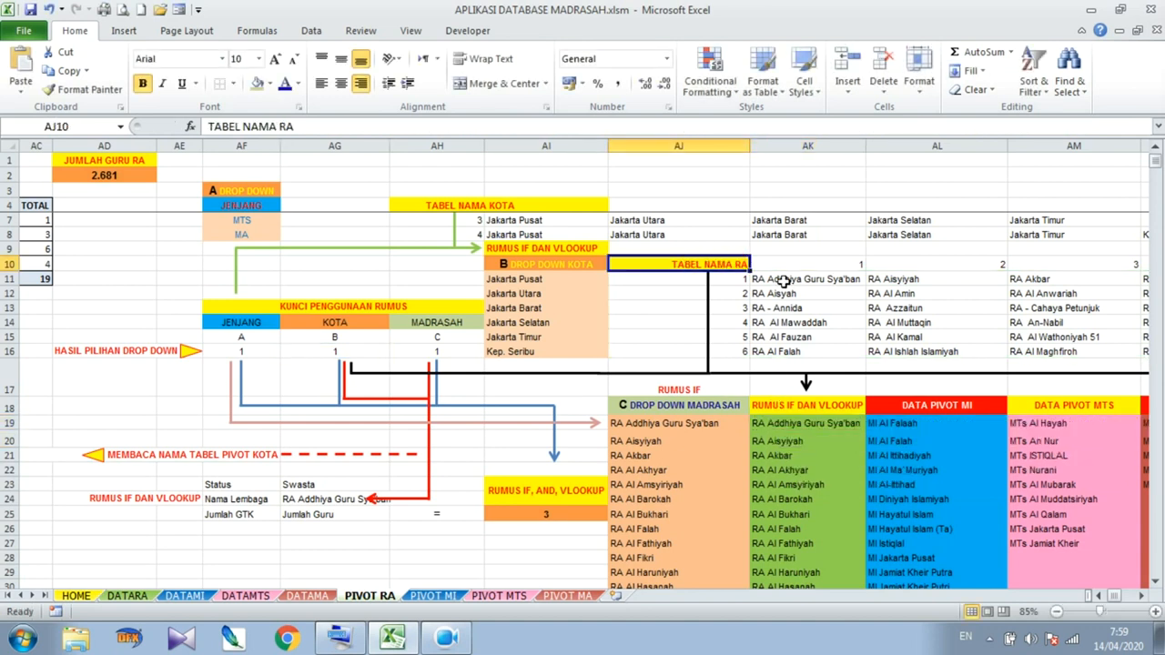
{"action": "left_click", "coordinate": [767, 281]}
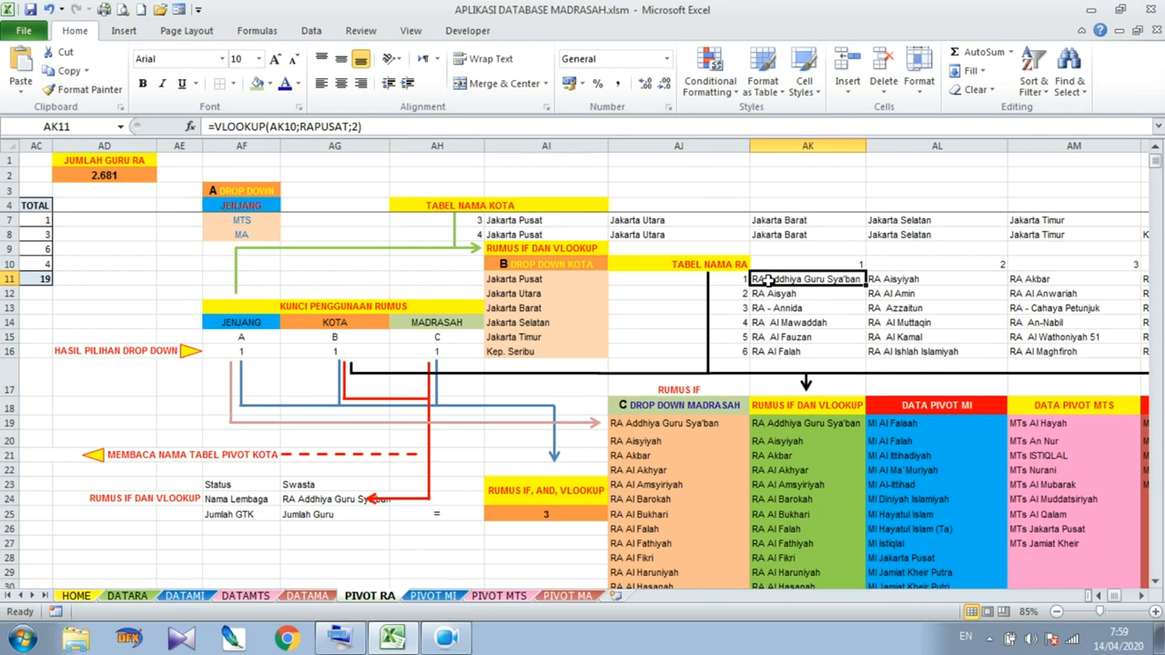
{"action": "left_click", "coordinate": [769, 292]}
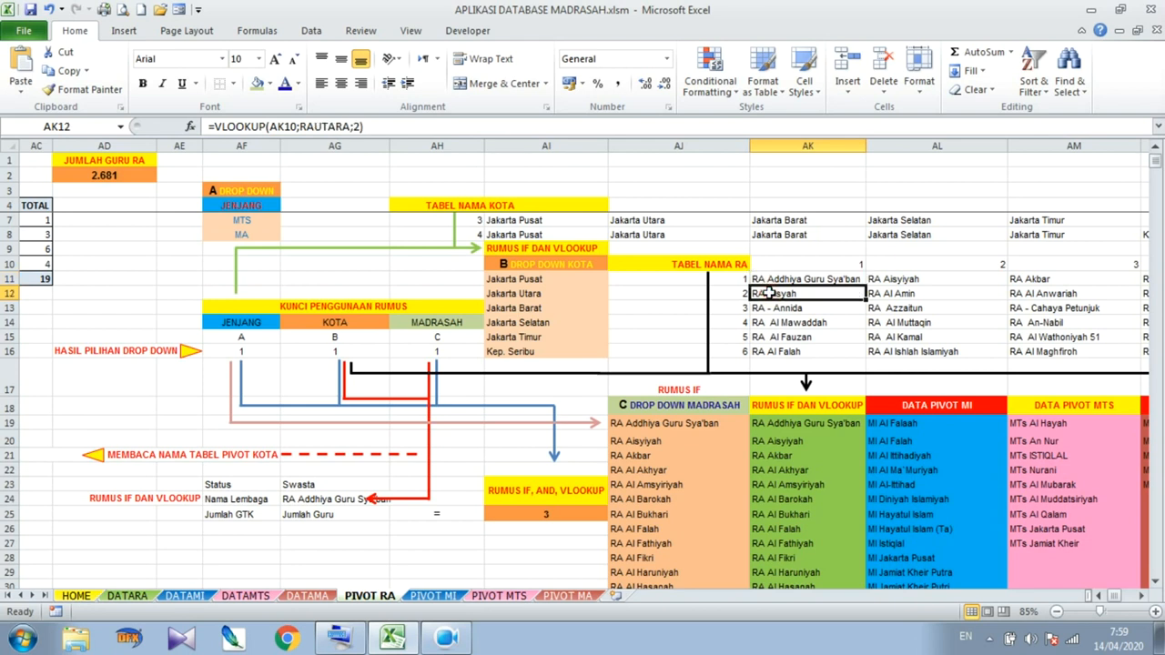
{"action": "left_click", "coordinate": [771, 307]}
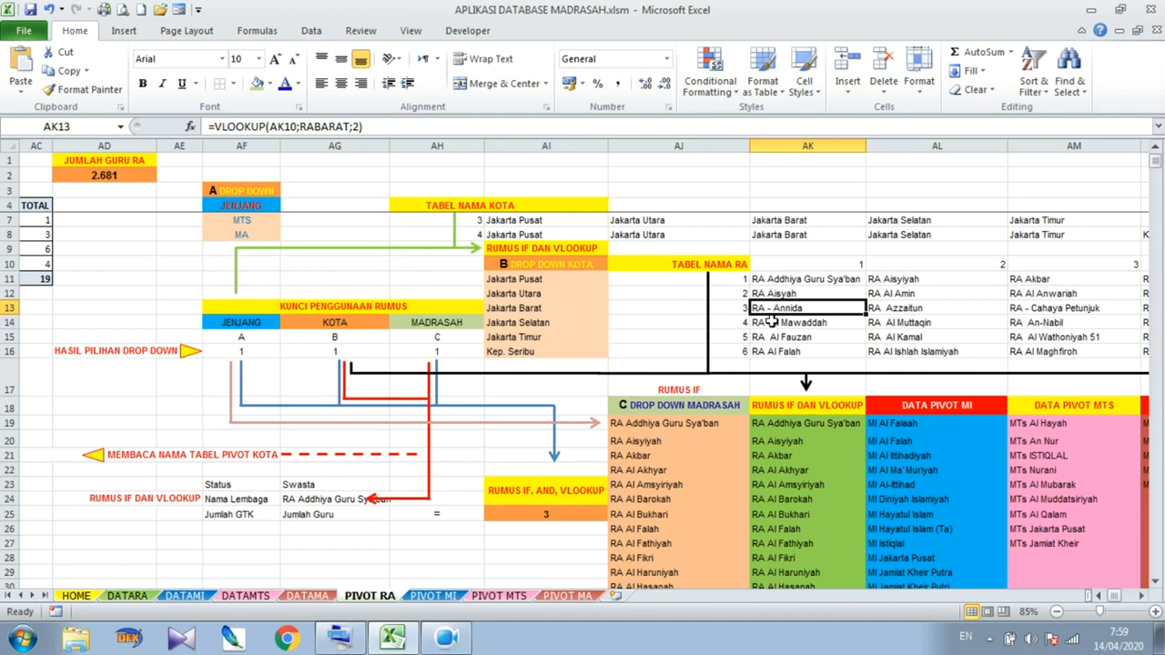
{"action": "left_click", "coordinate": [774, 322]}
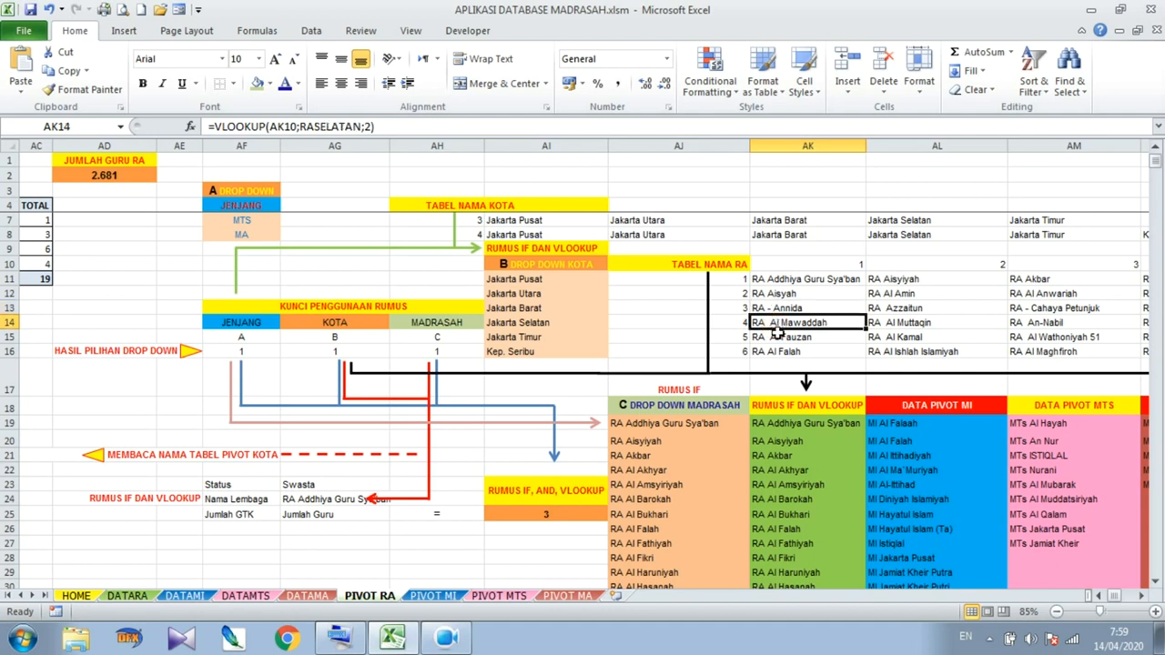
{"action": "left_click", "coordinate": [774, 336]}
{"action": "left_click", "coordinate": [777, 353]}
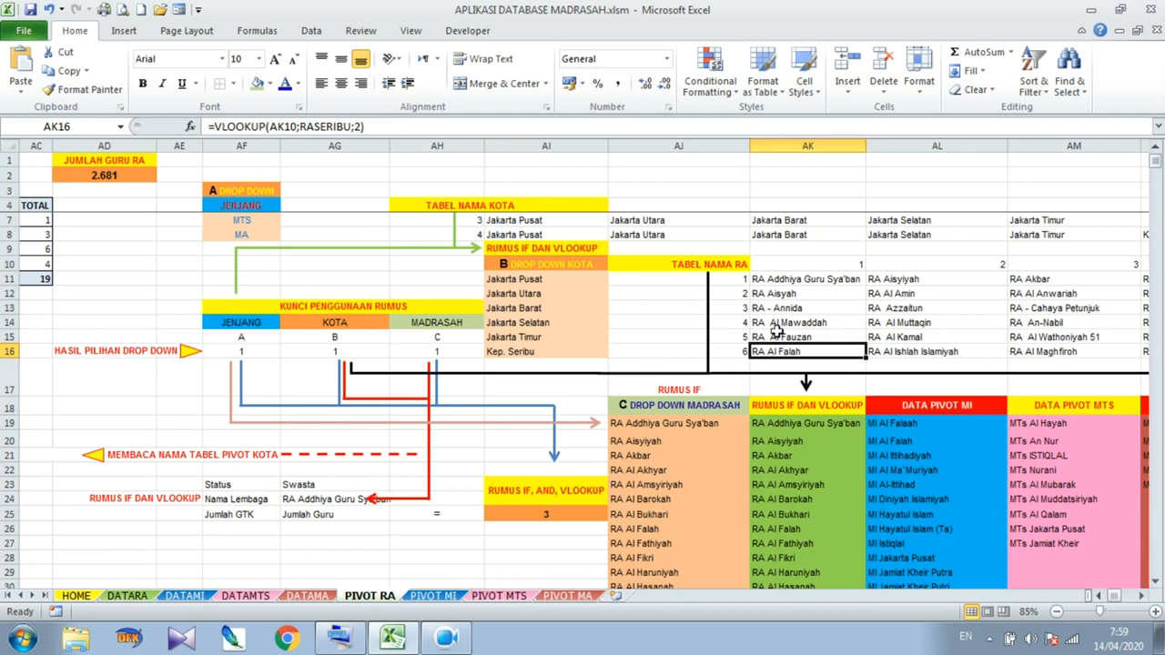
{"action": "left_click", "coordinate": [837, 265]}
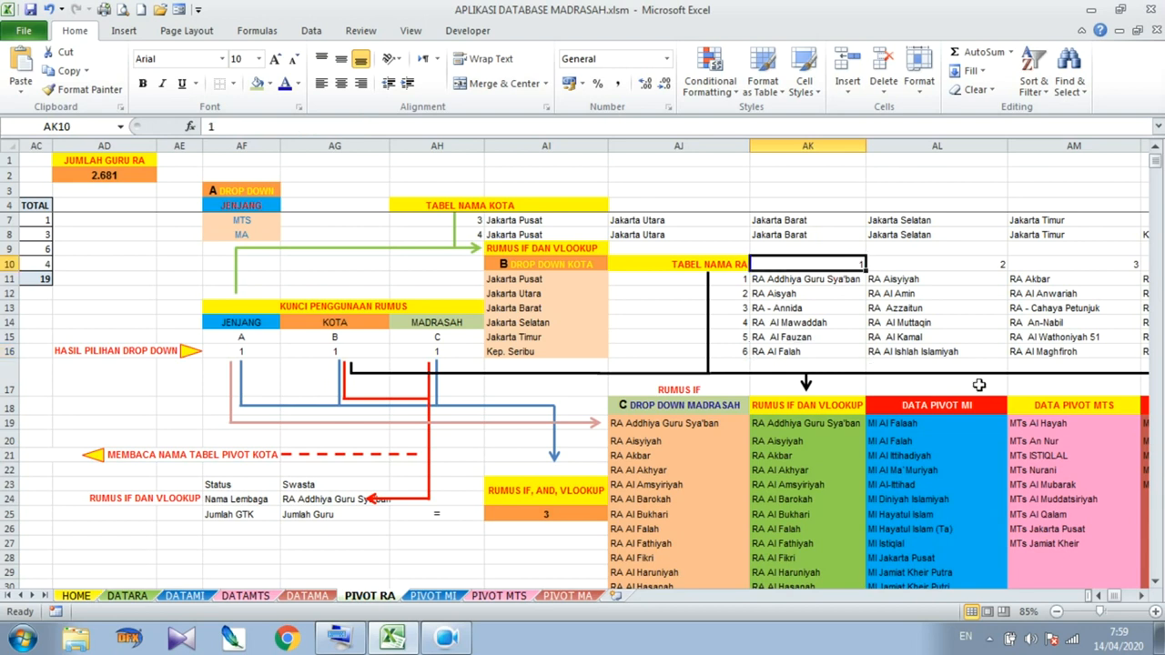
Follow TABEL NAMA RA across to its last madrasah, checking the LP15 formula and the number in LP10, and return to AK19
{"action": "left_click", "coordinate": [1142, 596]}
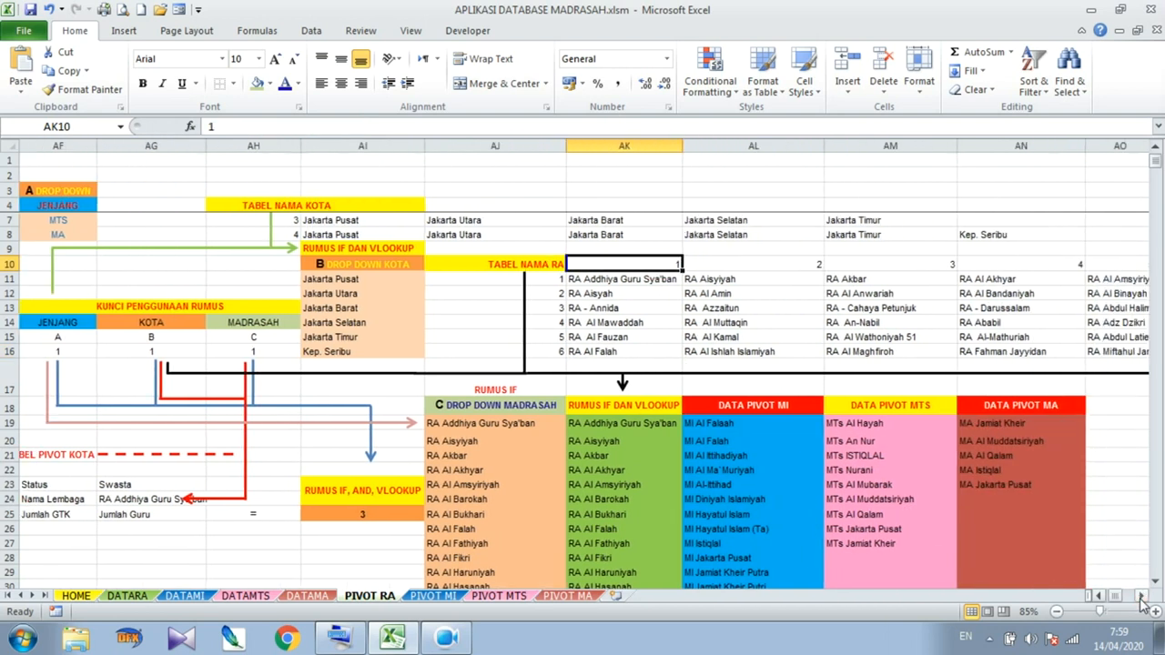
{"action": "left_click", "coordinate": [1142, 596]}
{"action": "left_click", "coordinate": [1142, 596]}
{"action": "left_click", "coordinate": [1142, 597]}
{"action": "left_click", "coordinate": [1142, 596]}
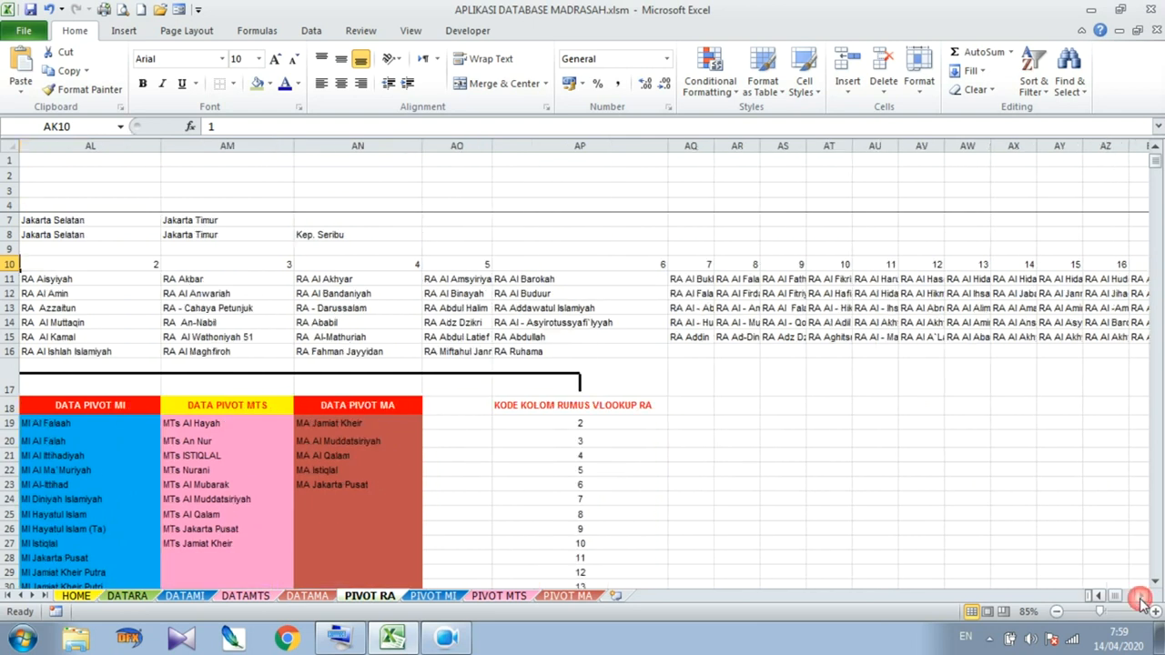
{"action": "left_click", "coordinate": [1142, 596]}
{"action": "left_click", "coordinate": [1142, 596]}
{"action": "left_click", "coordinate": [1142, 597]}
{"action": "left_click", "coordinate": [1143, 596]}
{"action": "left_click", "coordinate": [1143, 598]}
{"action": "left_click", "coordinate": [1142, 597]}
{"action": "left_click", "coordinate": [1142, 598]}
{"action": "left_click", "coordinate": [1143, 598]}
{"action": "left_click", "coordinate": [1142, 598]}
{"action": "left_click", "coordinate": [1142, 598]}
{"action": "left_click", "coordinate": [1142, 598]}
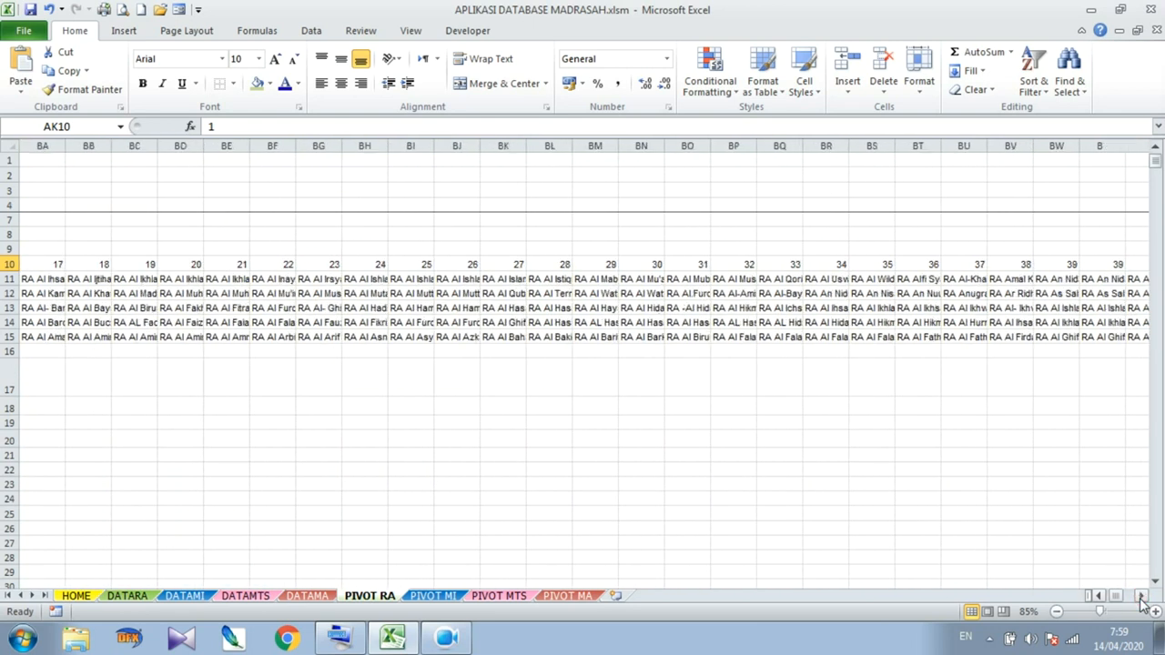
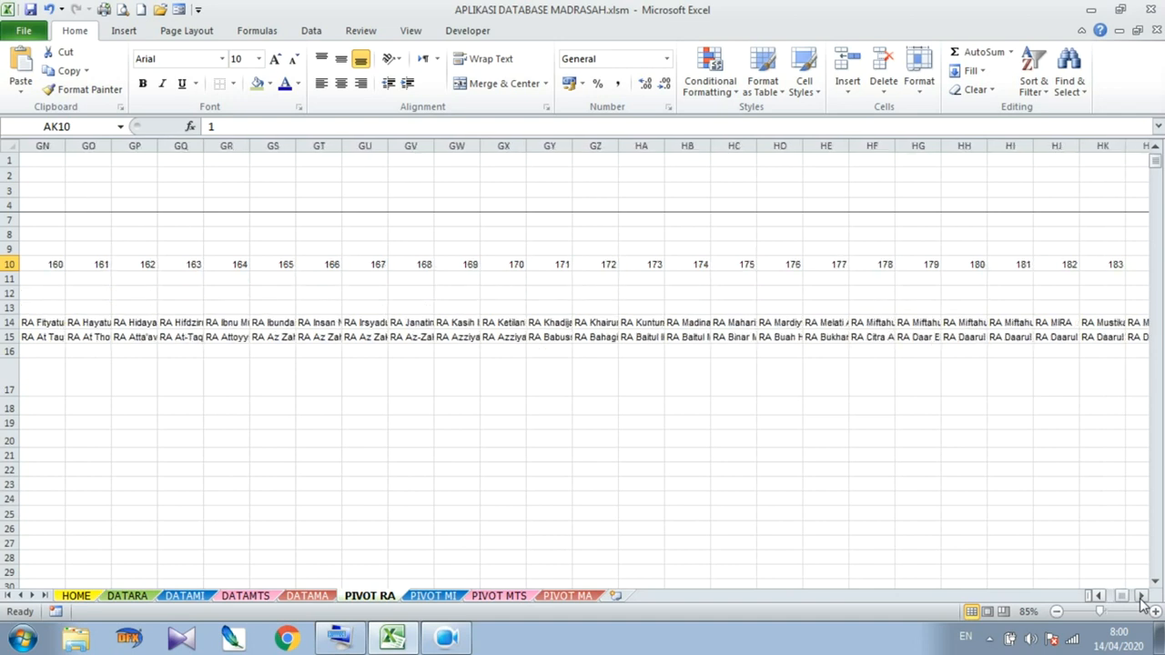
{"action": "scroll", "coordinate": [1142, 603], "scroll_direction": "right", "scroll_amount": 10}
{"action": "scroll", "coordinate": [1142, 602], "scroll_direction": "right", "scroll_amount": 10}
{"action": "scroll", "coordinate": [1142, 605], "scroll_direction": "right", "scroll_amount": 10}
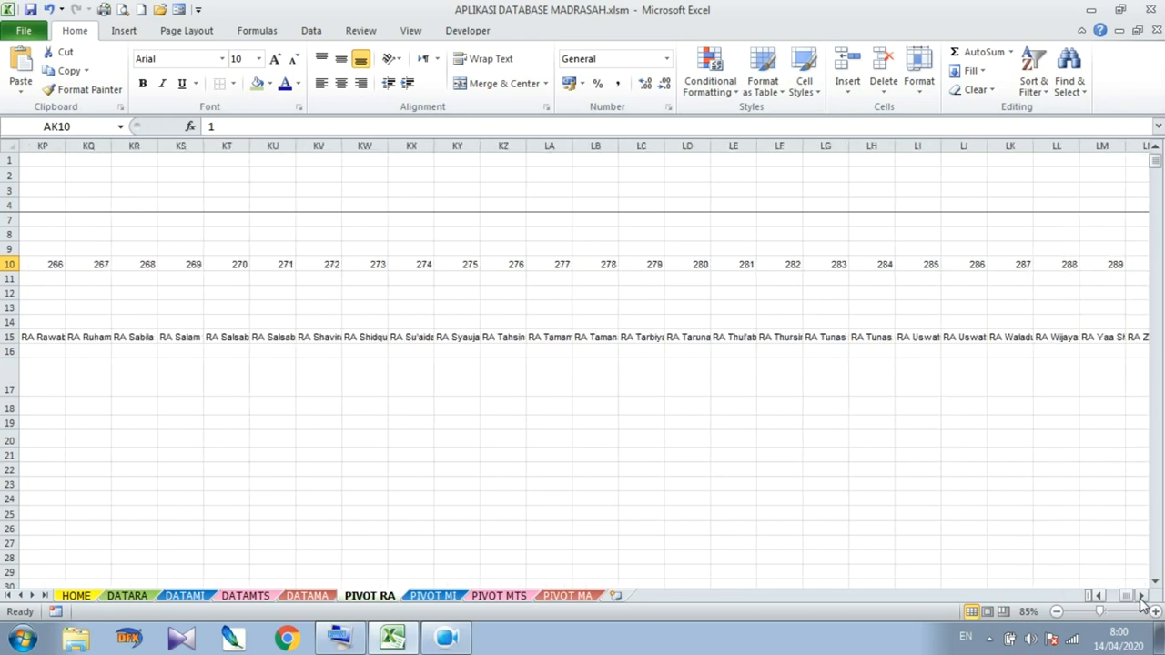
{"action": "scroll", "coordinate": [1142, 603], "scroll_direction": "right", "scroll_amount": 12}
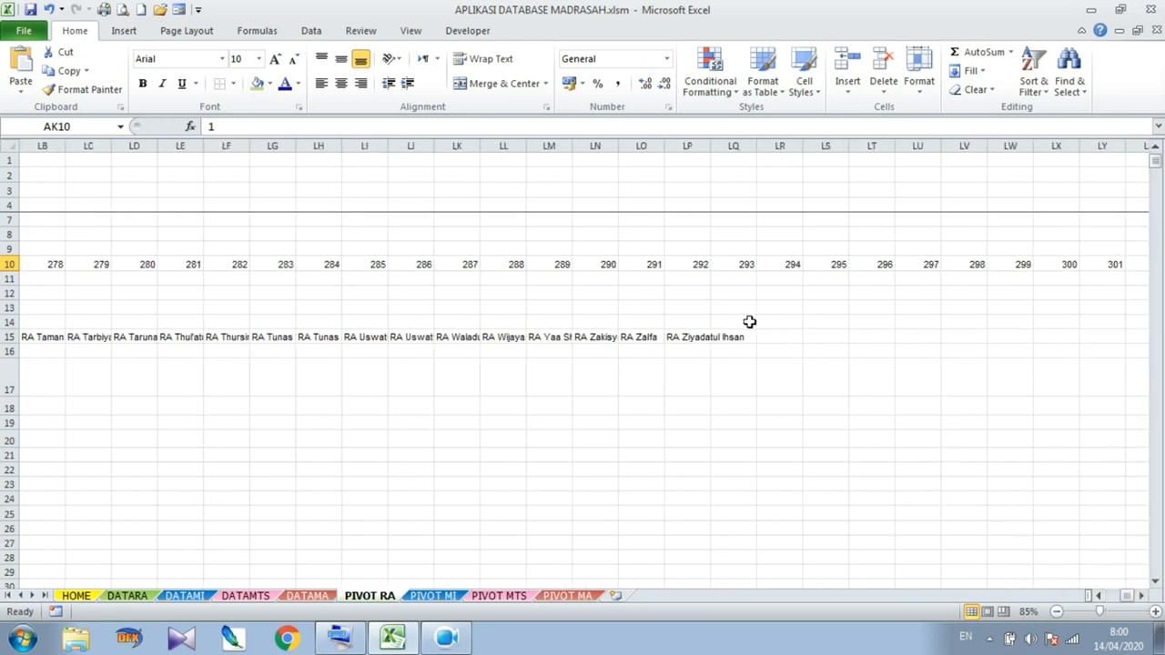
{"action": "left_click", "coordinate": [697, 338]}
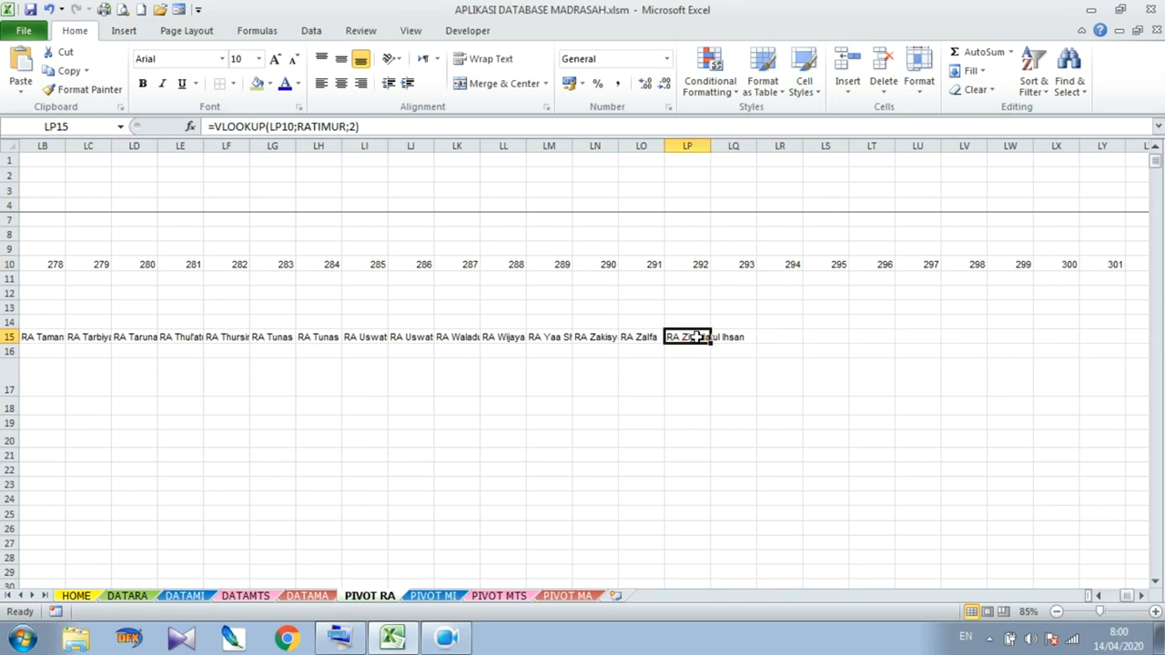
{"action": "left_click", "coordinate": [698, 265]}
{"action": "mouse_move", "coordinate": [1127, 597]}
{"action": "left_mouse_down"}
{"action": "mouse_move", "coordinate": [1114, 607]}
{"action": "mouse_move", "coordinate": [1143, 596]}
{"action": "left_mouse_up"}
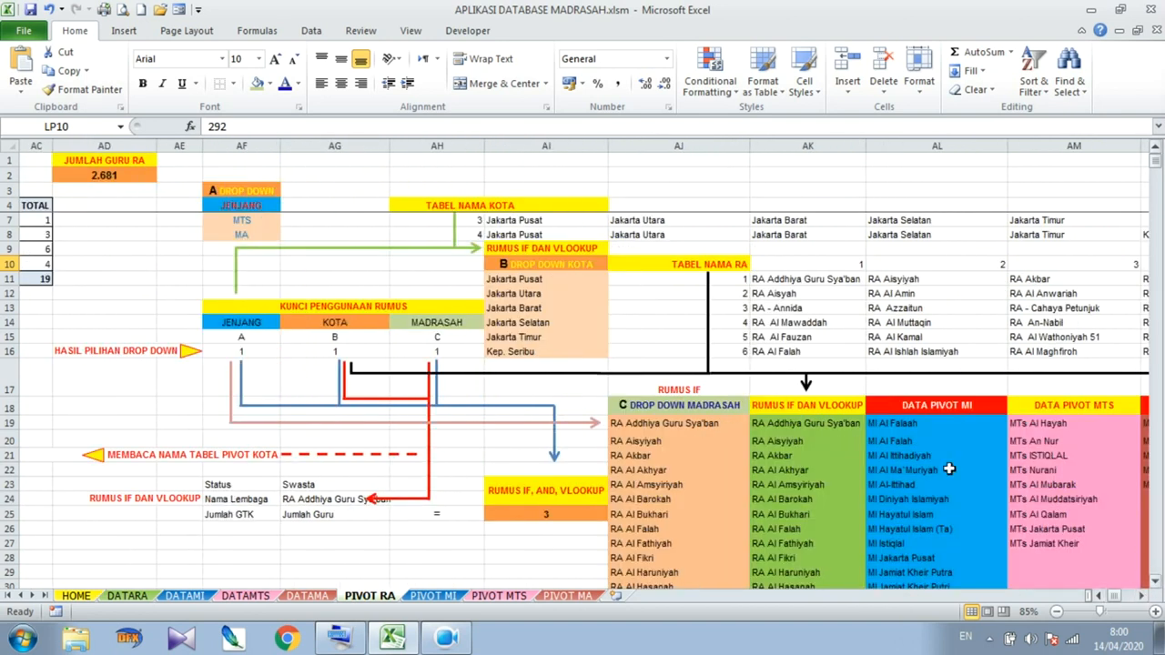
{"action": "left_click", "coordinate": [838, 423]}
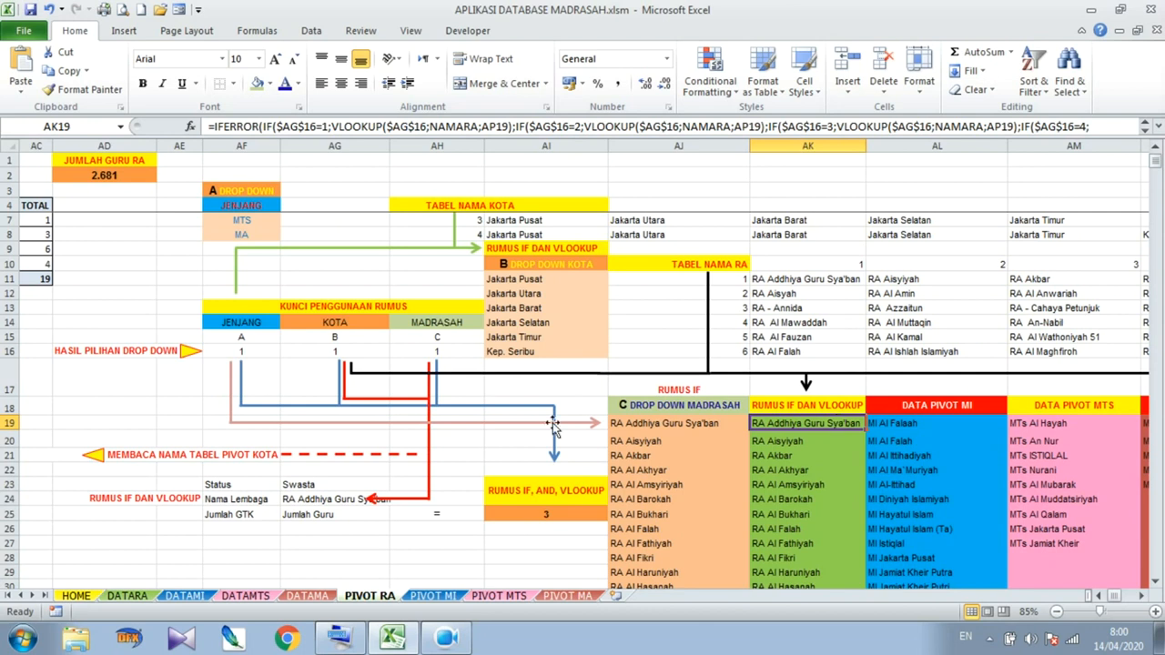
On HOME, choose Jakarta Timur and RA Ziyadatul Ihsan as the madrasah, and inspect the Nama Madrasah formula in I7
{"action": "left_click", "coordinate": [95, 599]}
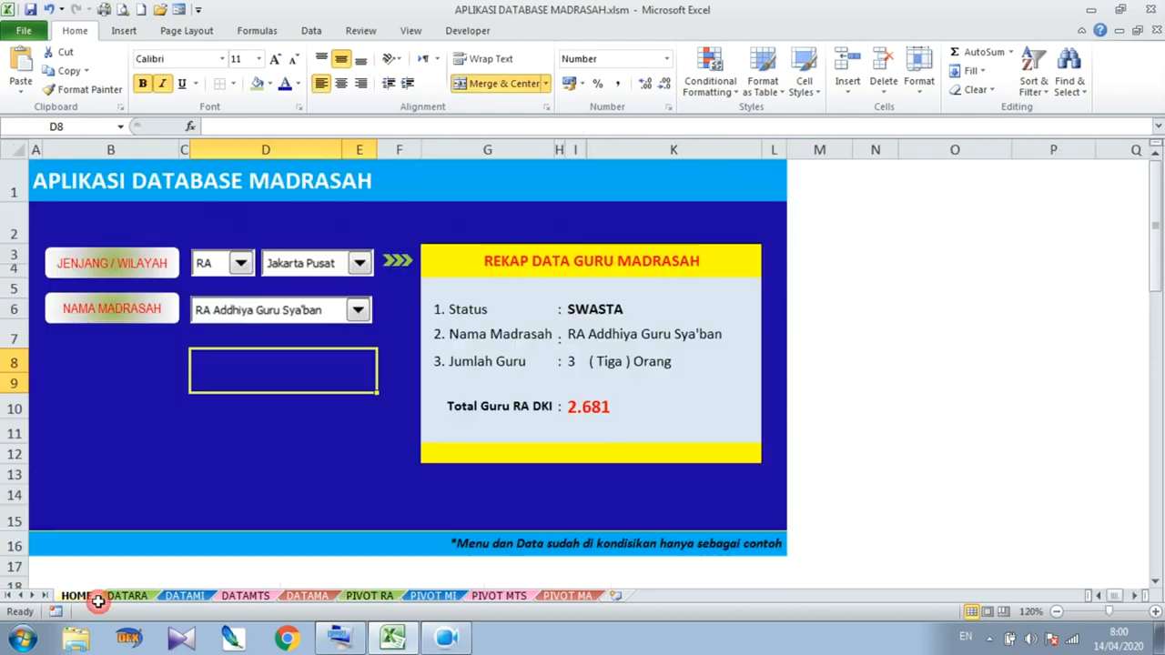
{"action": "left_click", "coordinate": [359, 263]}
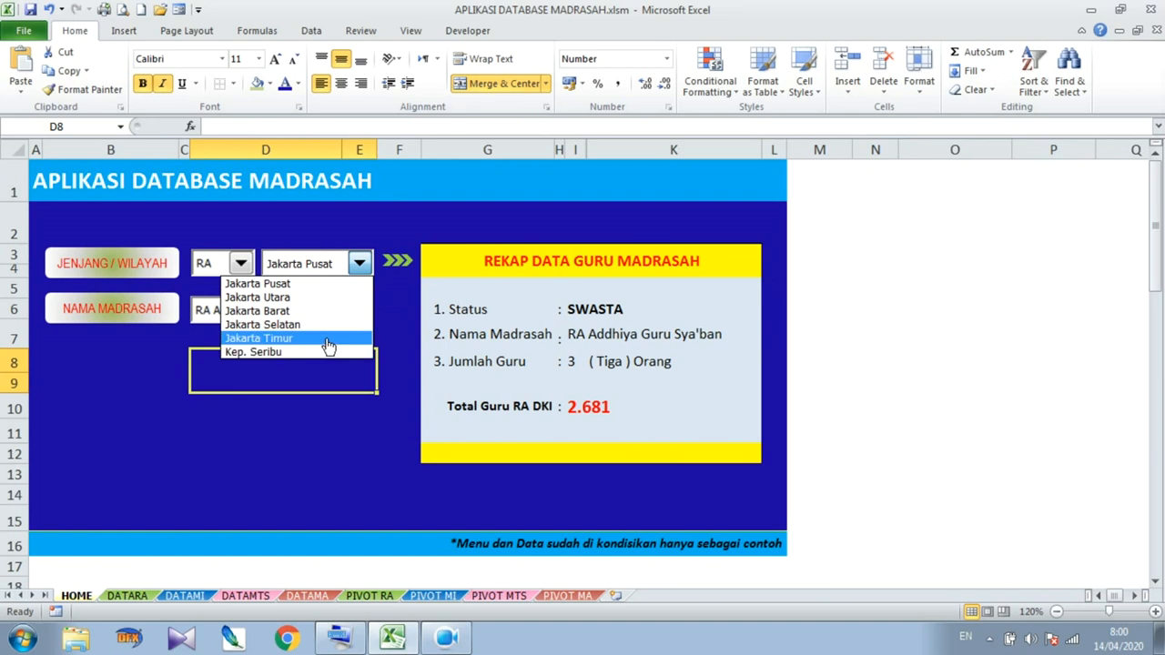
{"action": "left_click", "coordinate": [324, 339]}
{"action": "left_click", "coordinate": [358, 311]}
{"action": "left_click_drag", "start_coordinate": [360, 350], "coordinate": [364, 510]}
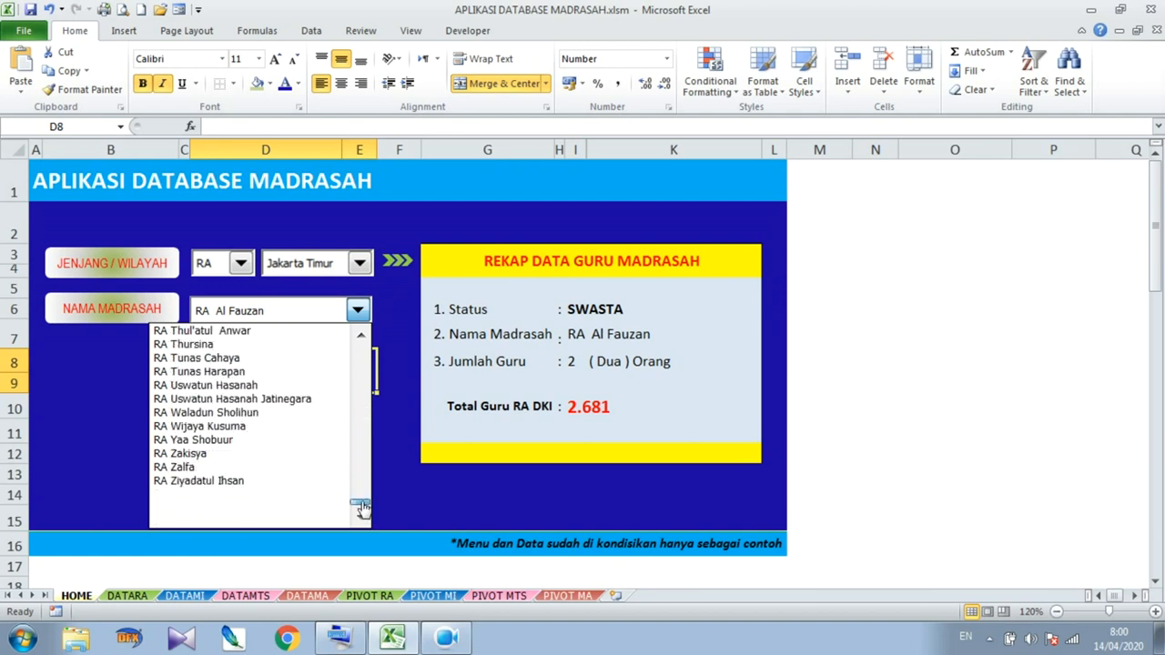
{"action": "left_click", "coordinate": [265, 486]}
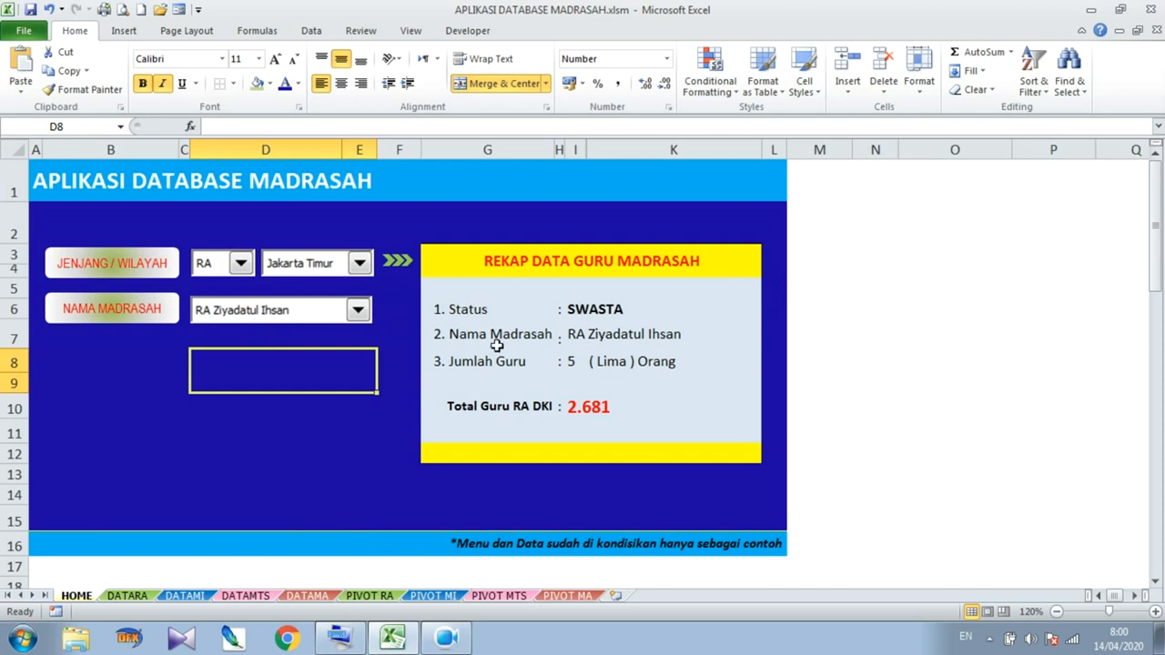
{"action": "left_click", "coordinate": [576, 335]}
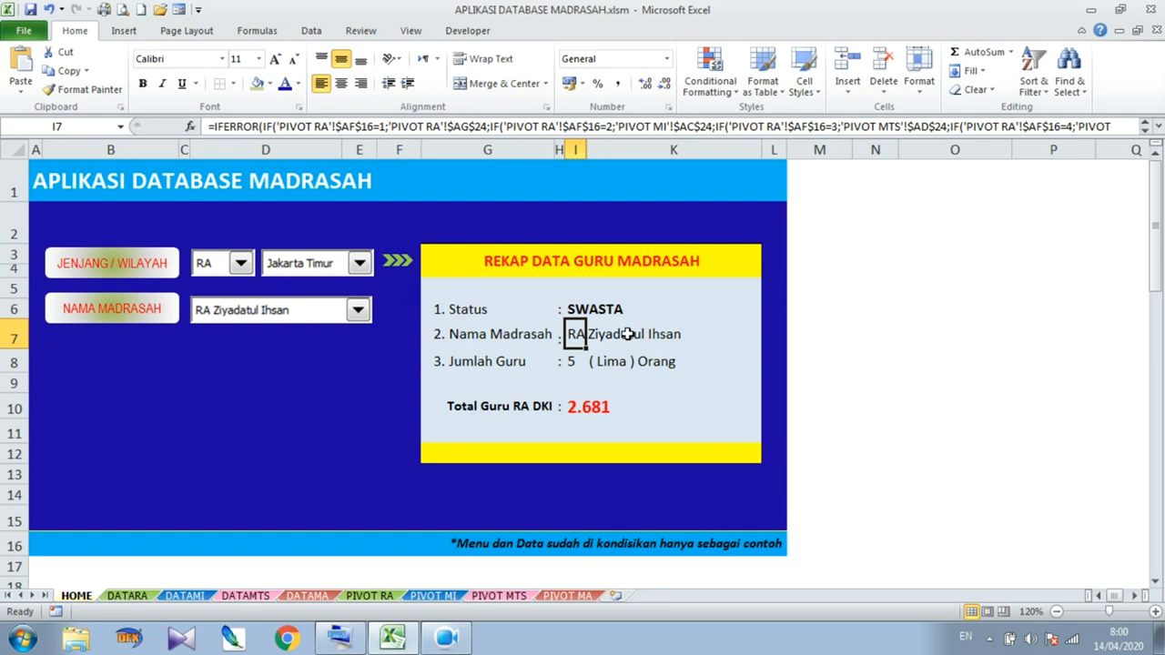
Locate the DATA PIVOT MI column on PIVOT RA, and view its source area around TABEL NAMA MI on the PIVOT MI sheet
{"action": "left_click", "coordinate": [370, 596]}
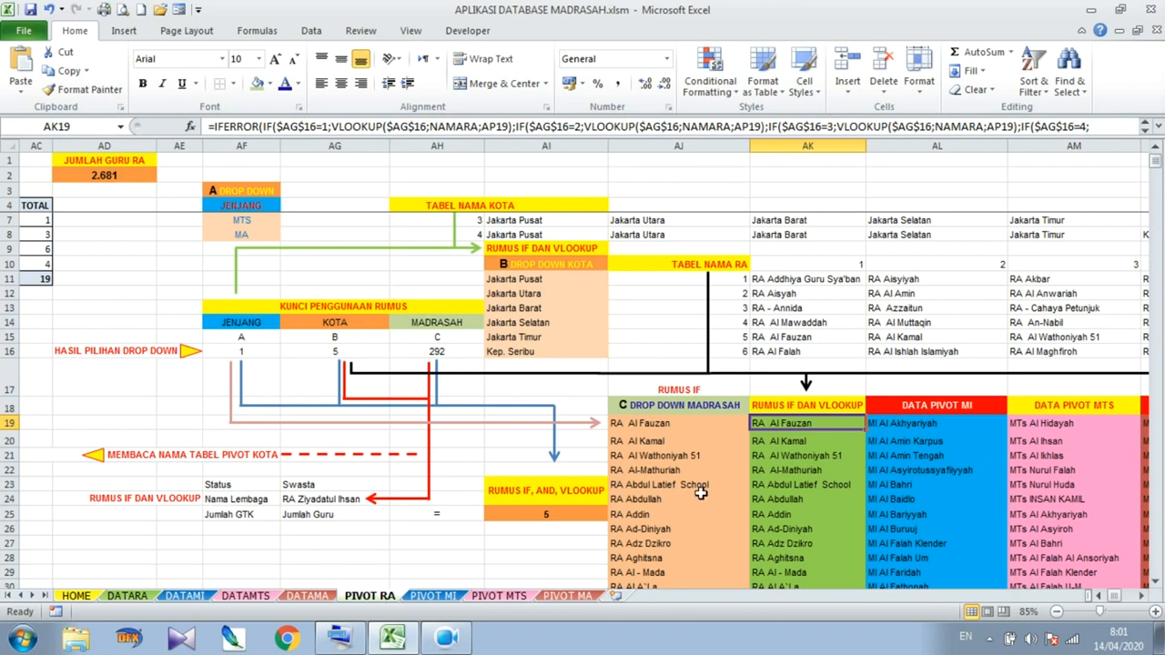
{"action": "left_click", "coordinate": [925, 407]}
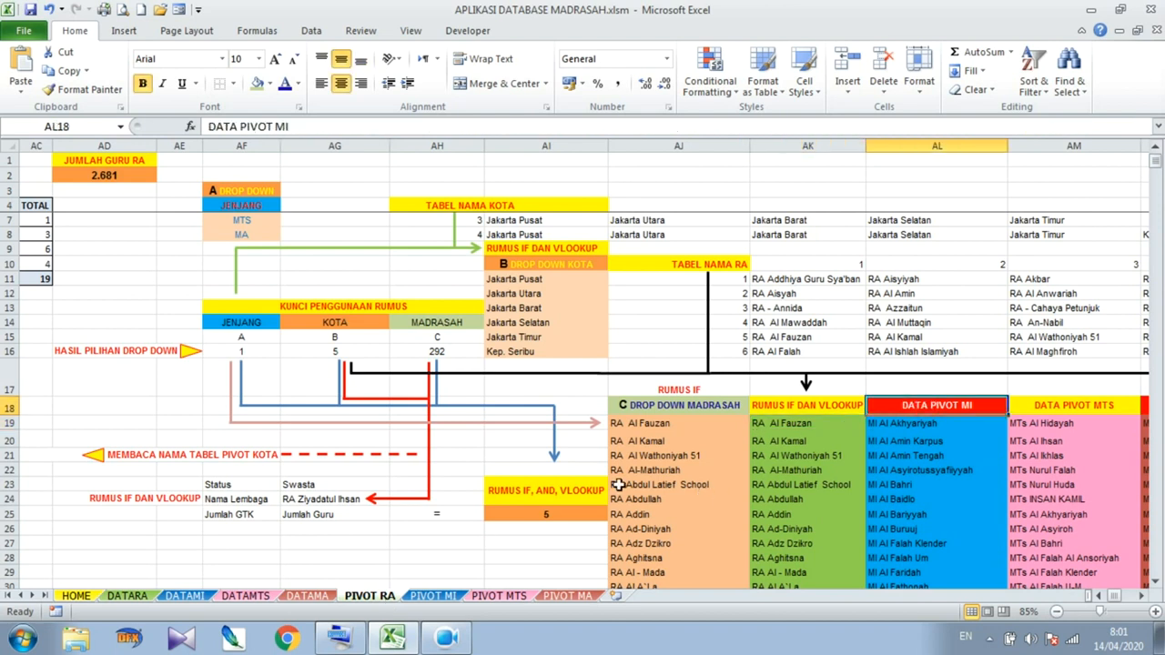
{"action": "left_click", "coordinate": [433, 596]}
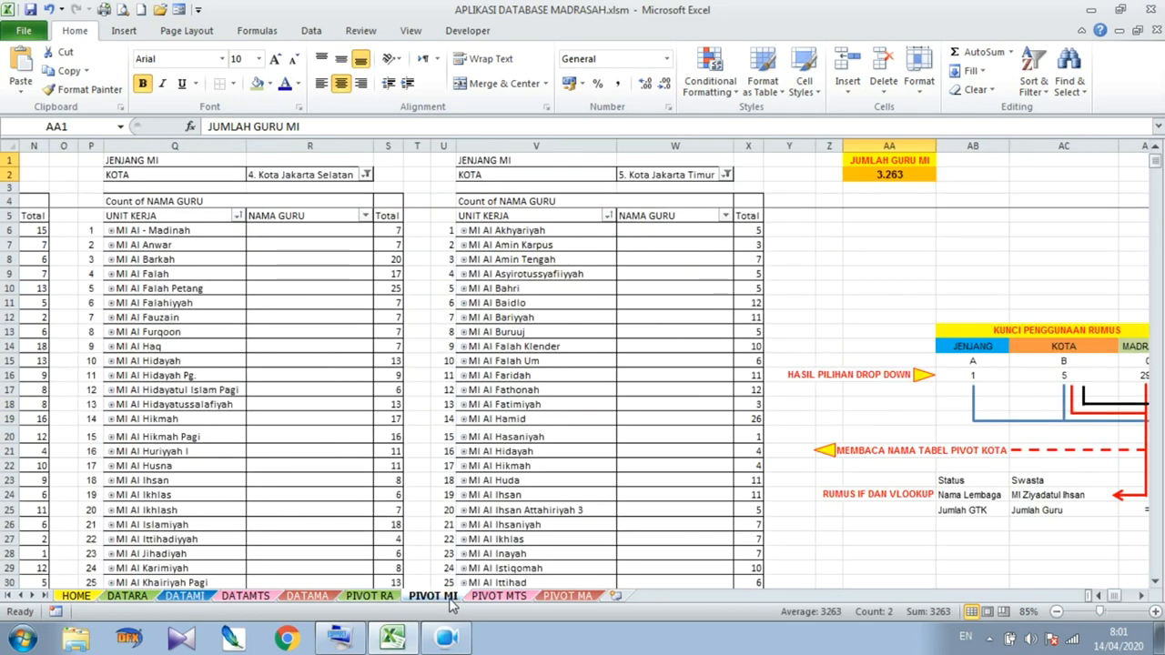
{"action": "left_click", "coordinate": [1142, 596]}
{"action": "left_click", "coordinate": [1141, 596]}
{"action": "left_click", "coordinate": [1142, 596]}
{"action": "left_click", "coordinate": [1141, 596]}
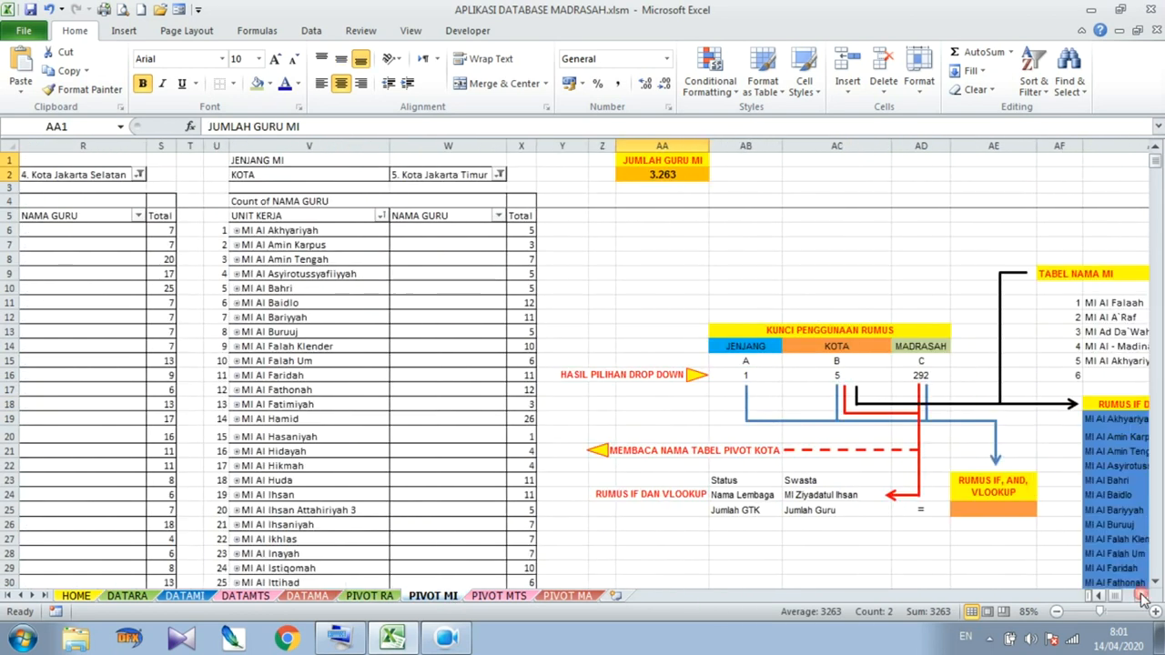
{"action": "left_click", "coordinate": [1141, 596]}
{"action": "left_click", "coordinate": [1141, 596]}
{"action": "left_click", "coordinate": [1141, 596]}
{"action": "left_click", "coordinate": [1141, 596]}
{"action": "left_click", "coordinate": [1141, 596]}
{"action": "left_click", "coordinate": [1141, 596]}
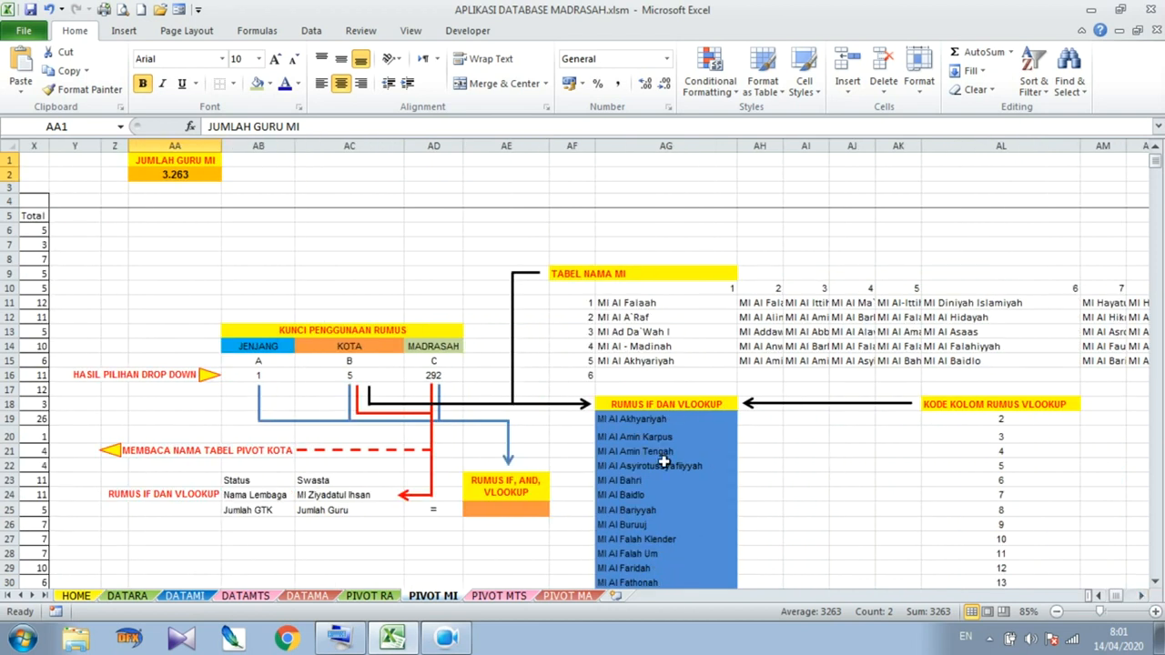
Inspect the Jumlah Guru formula in I8 on HOME and the IF, AND, VLOOKUP formula in AI25 on PIVOT RA
{"action": "left_click", "coordinate": [378, 599]}
{"action": "left_click", "coordinate": [77, 596]}
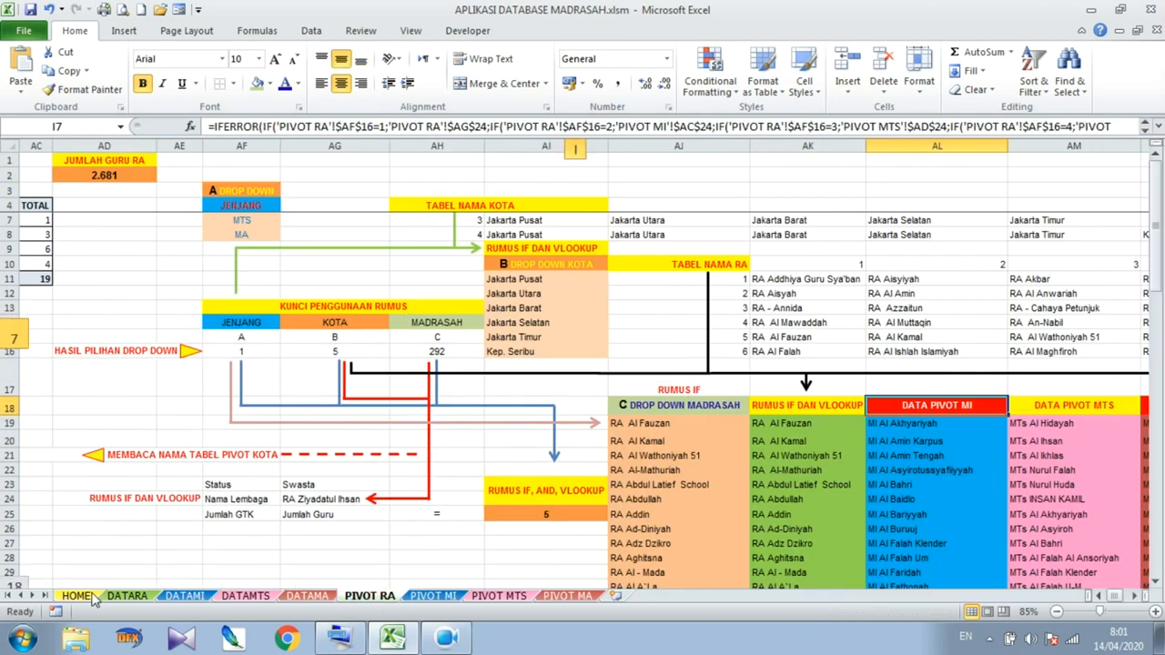
{"action": "left_click", "coordinate": [573, 362]}
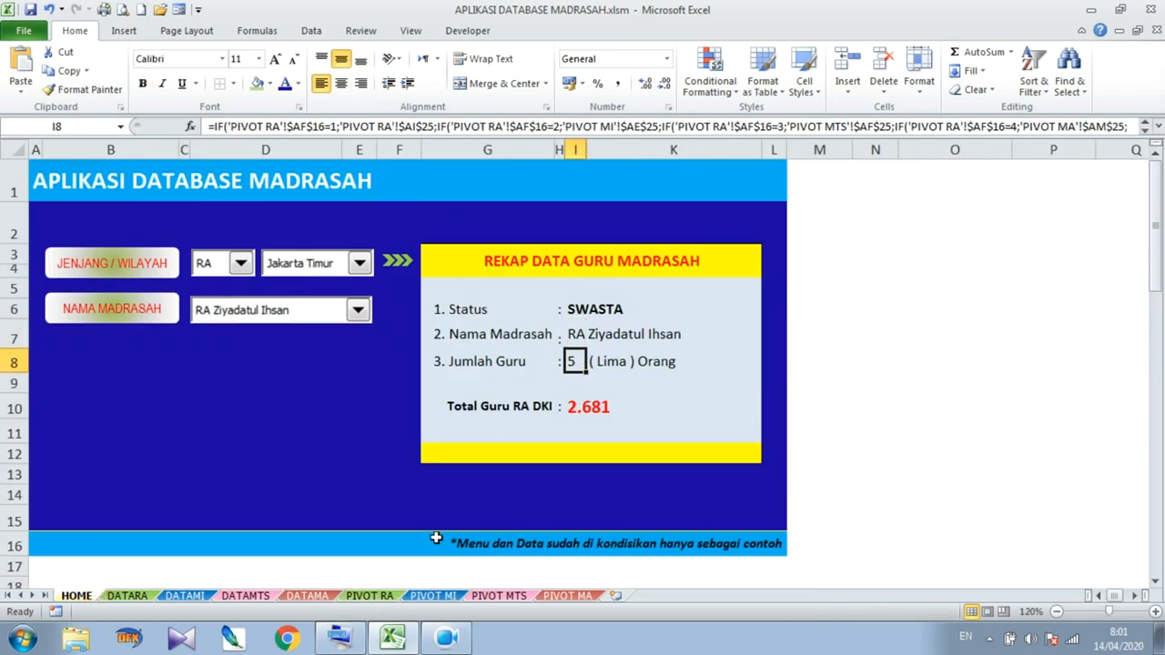
{"action": "left_click", "coordinate": [386, 598]}
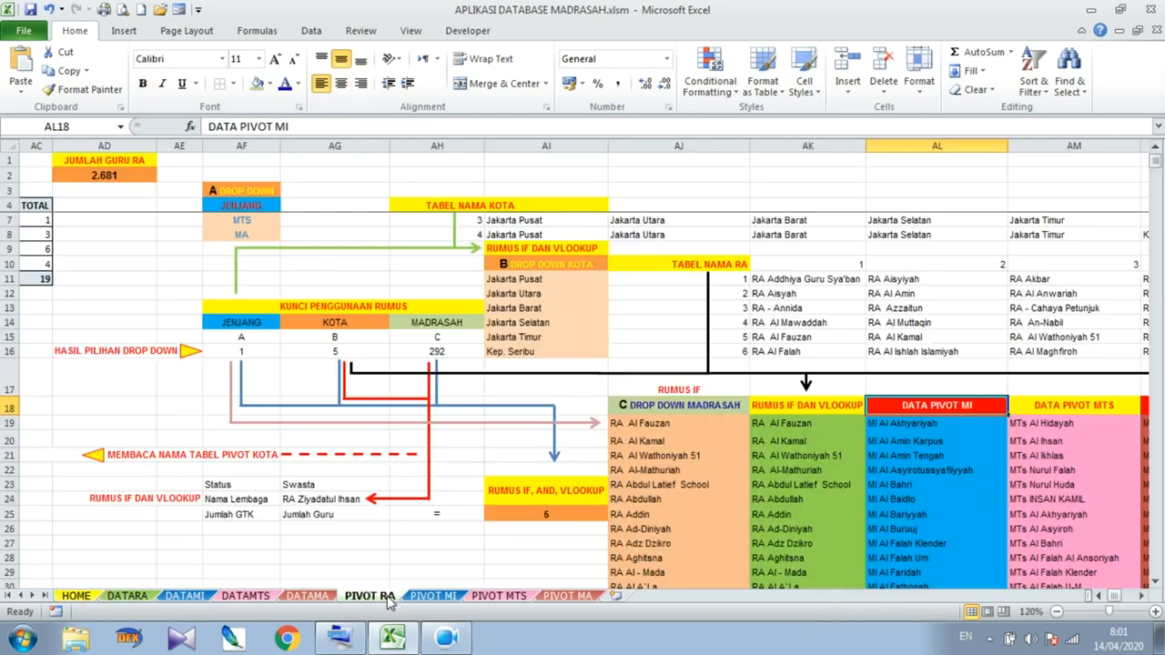
{"action": "left_click", "coordinate": [551, 516]}
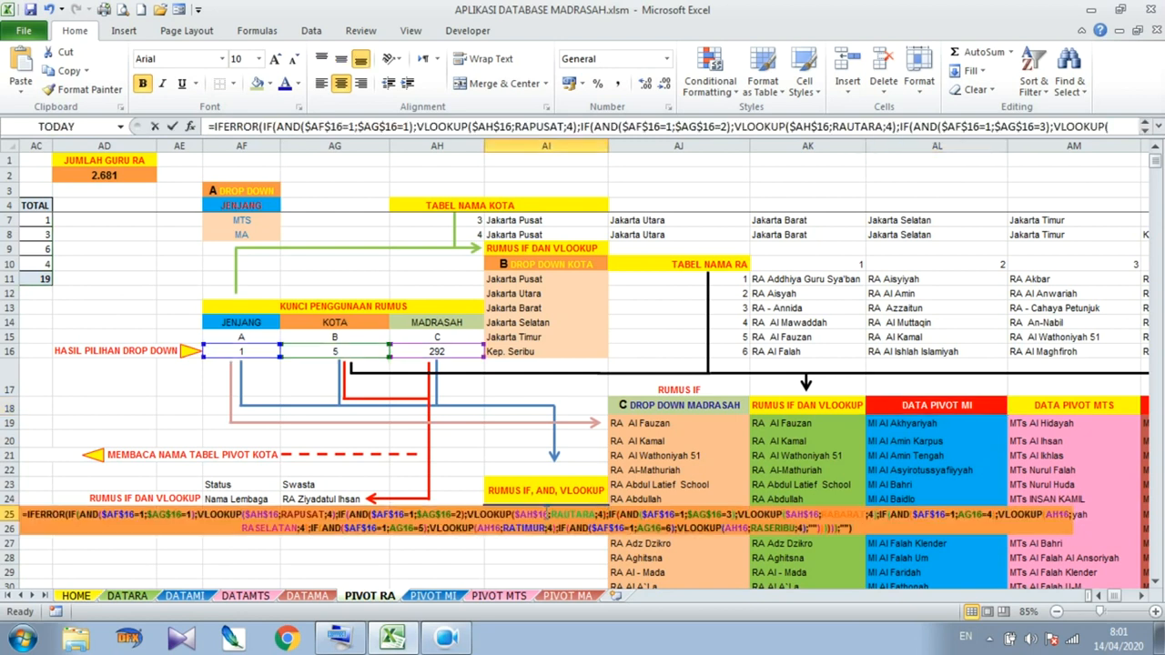
{"action": "double_click", "coordinate": [547, 515]}
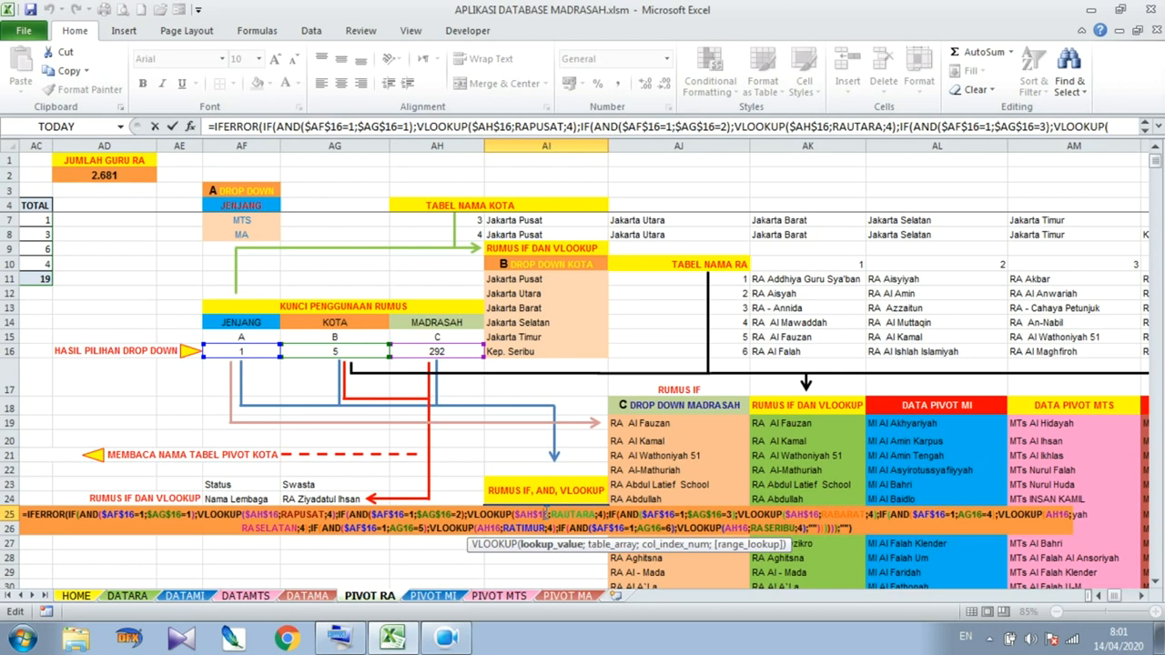
{"action": "key", "text": "Return"}
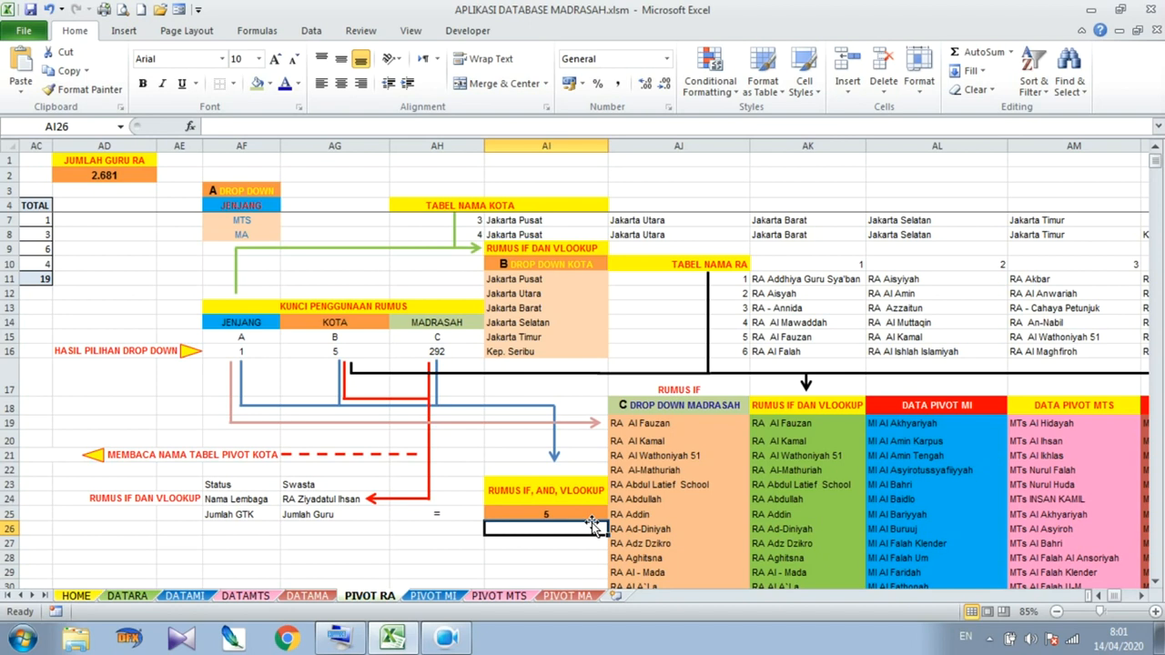
Examine the Nama Lembaga formula in AG24 on PIVOT RA and compare it with the Nama Madrasah cell I7 on HOME
{"action": "left_click", "coordinate": [80, 596]}
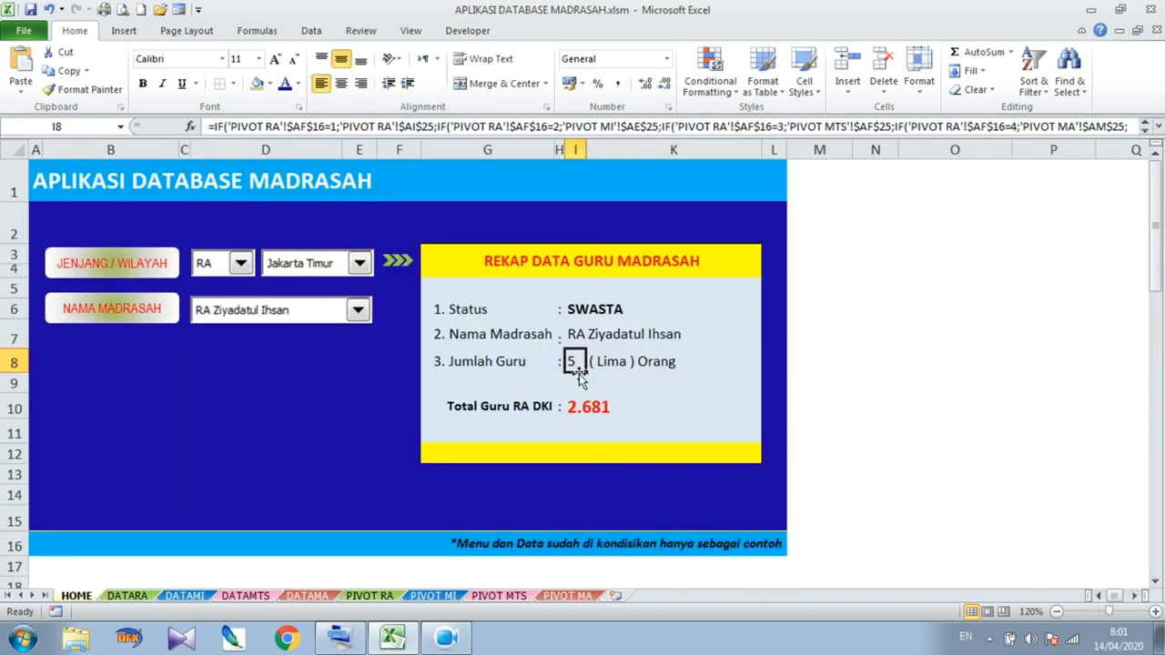
{"action": "left_click", "coordinate": [384, 598]}
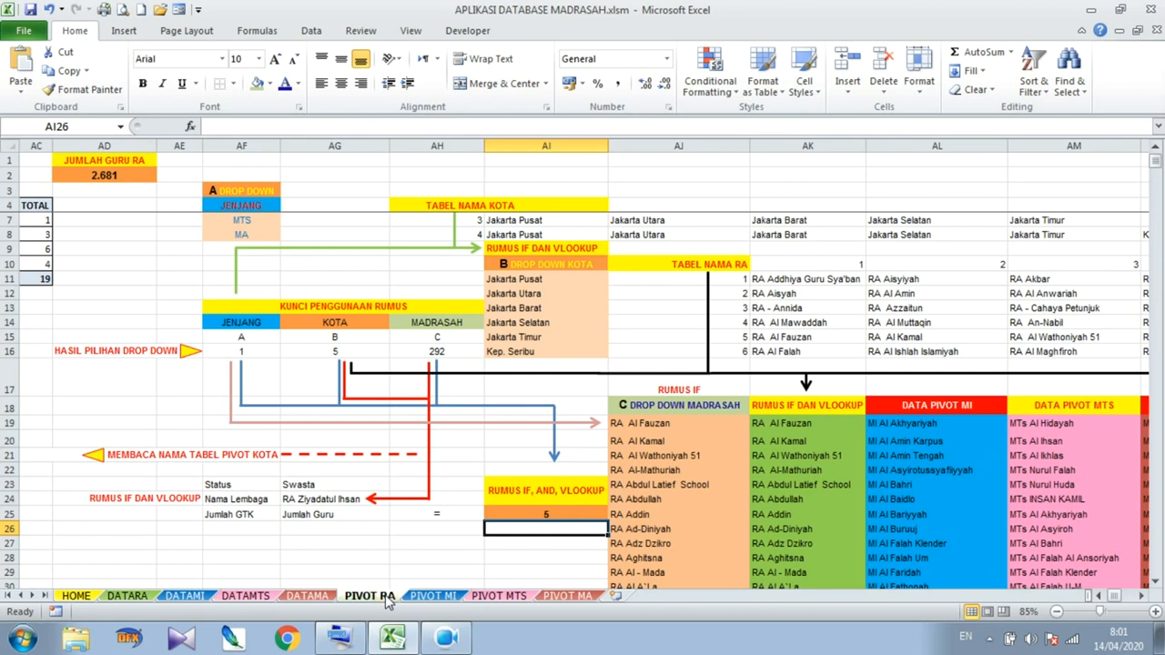
{"action": "left_click", "coordinate": [313, 498]}
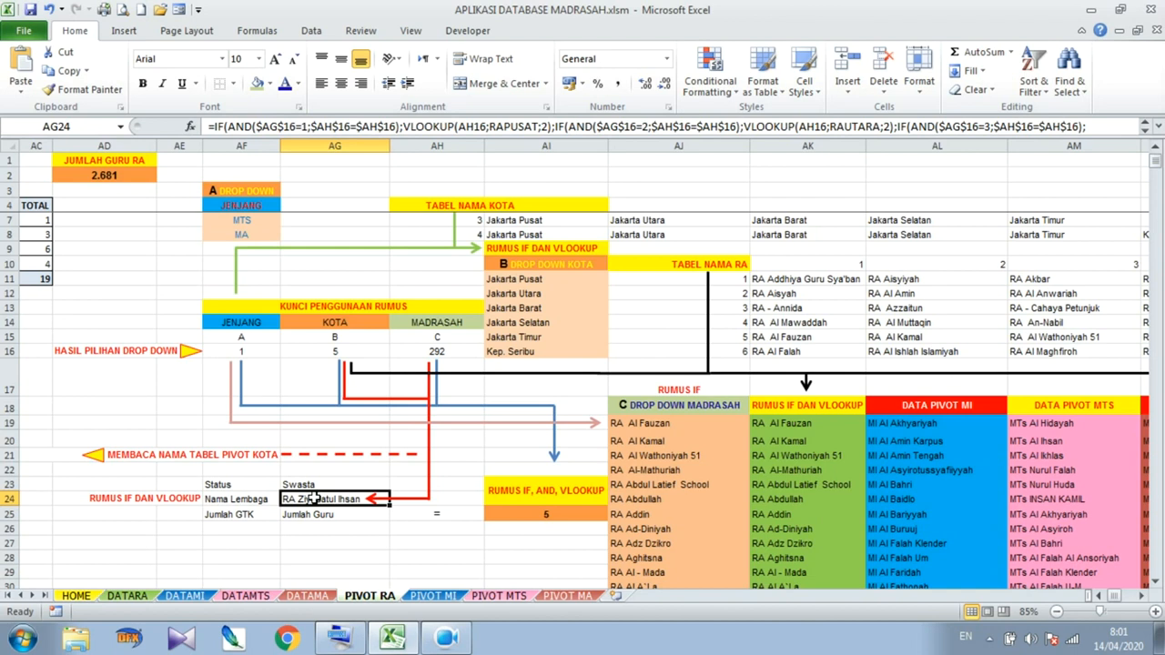
{"action": "double_click", "coordinate": [313, 499]}
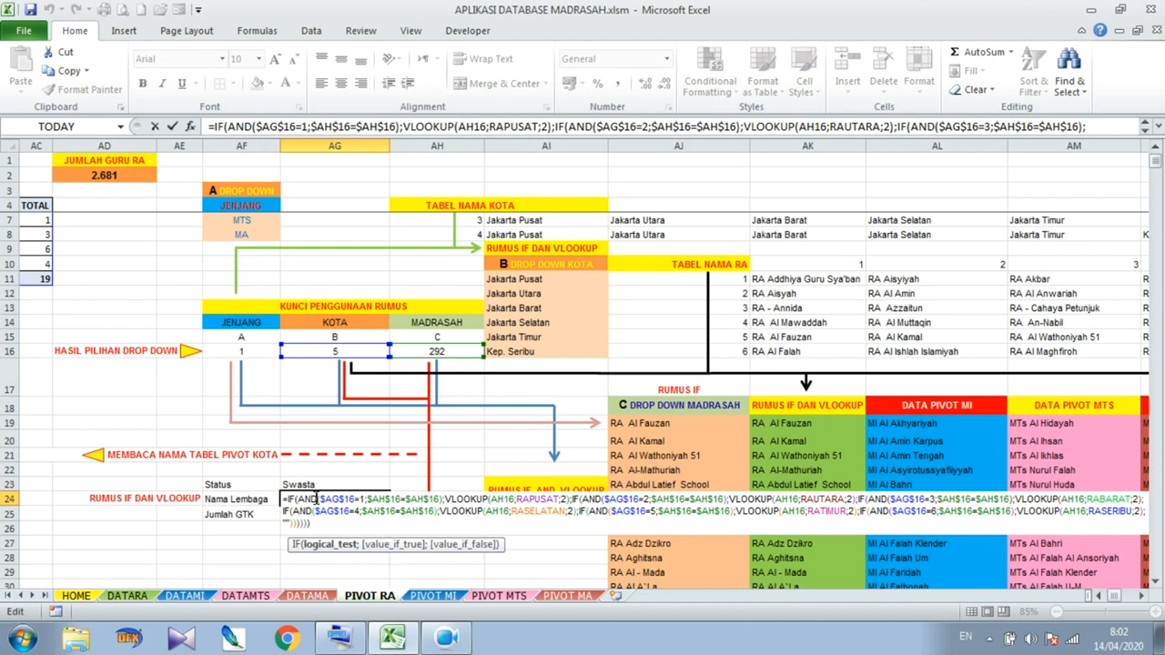
{"action": "key", "text": "Return"}
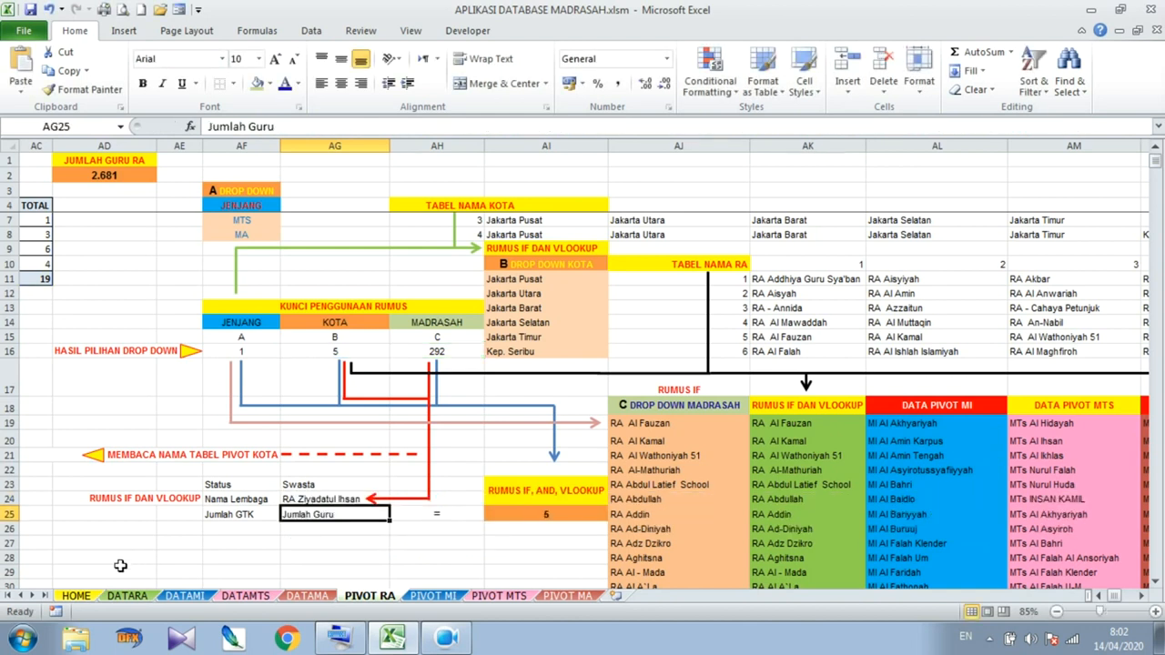
{"action": "left_click", "coordinate": [91, 597]}
{"action": "left_click", "coordinate": [575, 335]}
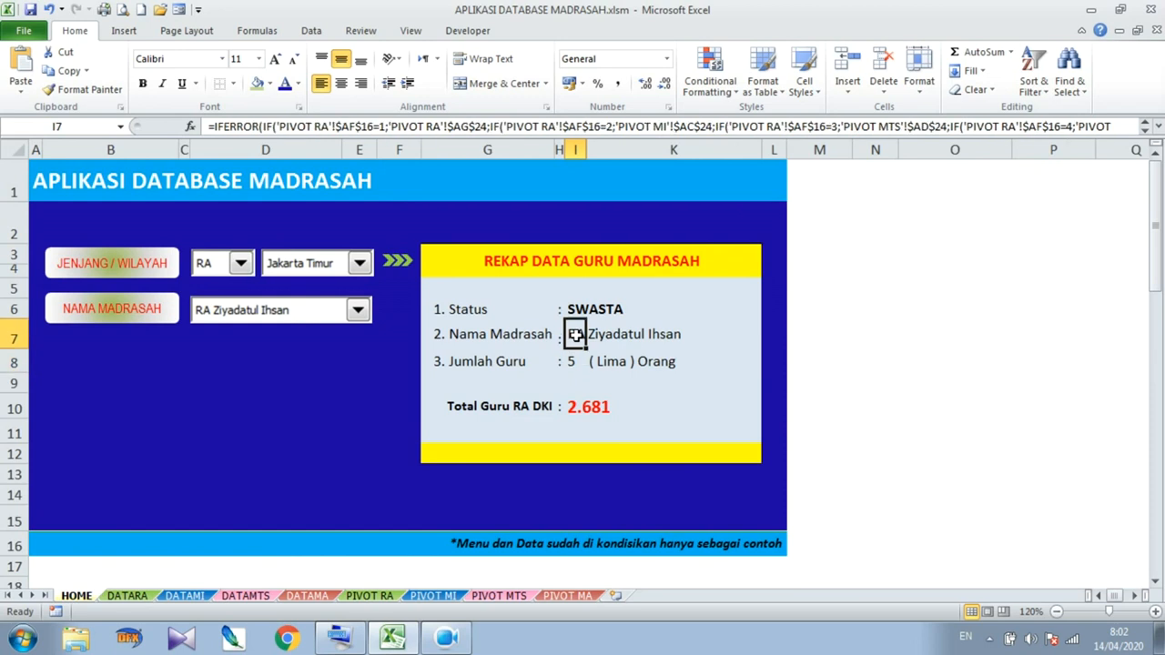
{"action": "left_click", "coordinate": [380, 597]}
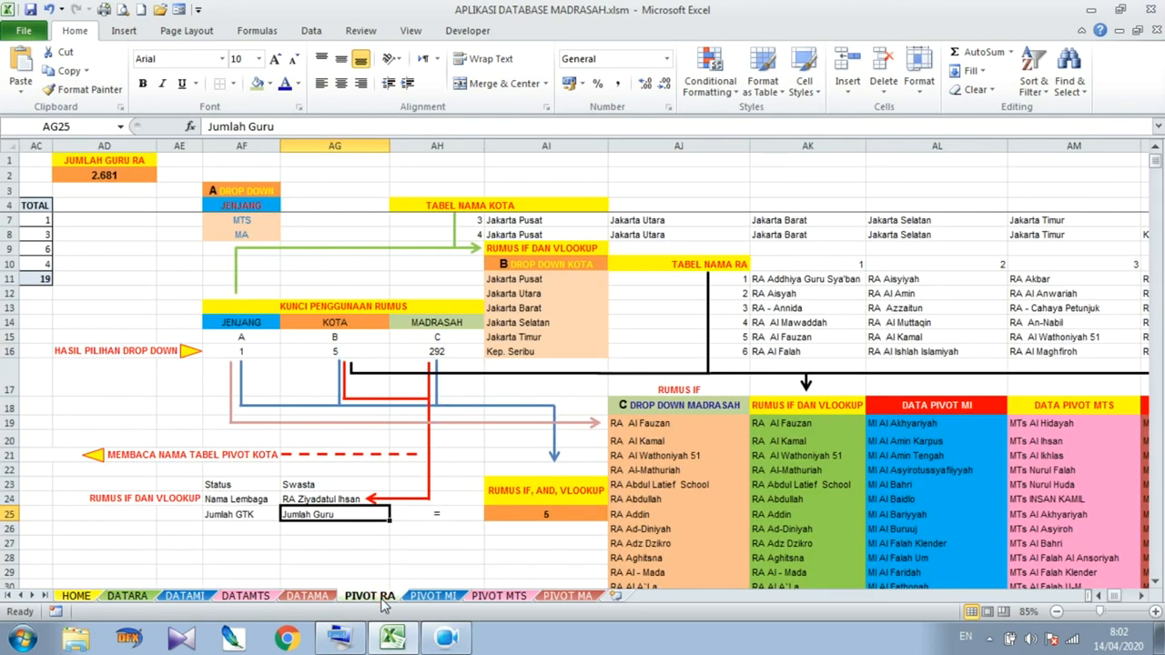
On PIVOT MI, examine the formulas for Nama Lembaga in AC24, Jumlah Guru in AE25 and the madrasah list in AG19
{"action": "left_click", "coordinate": [446, 598]}
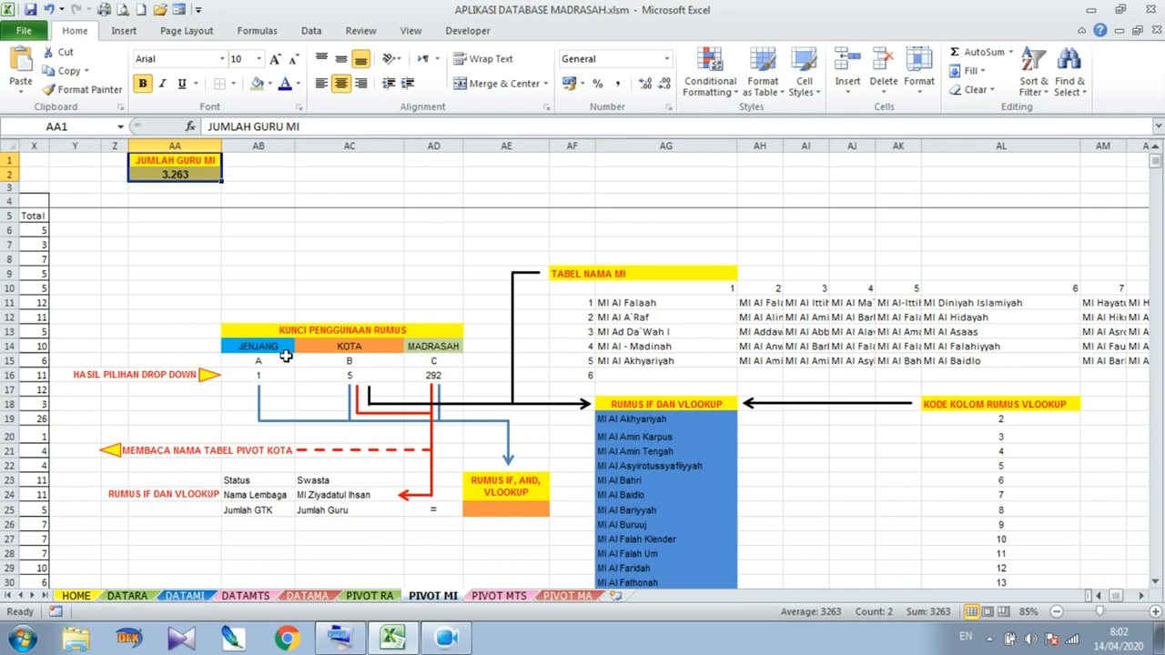
{"action": "left_click", "coordinate": [343, 496]}
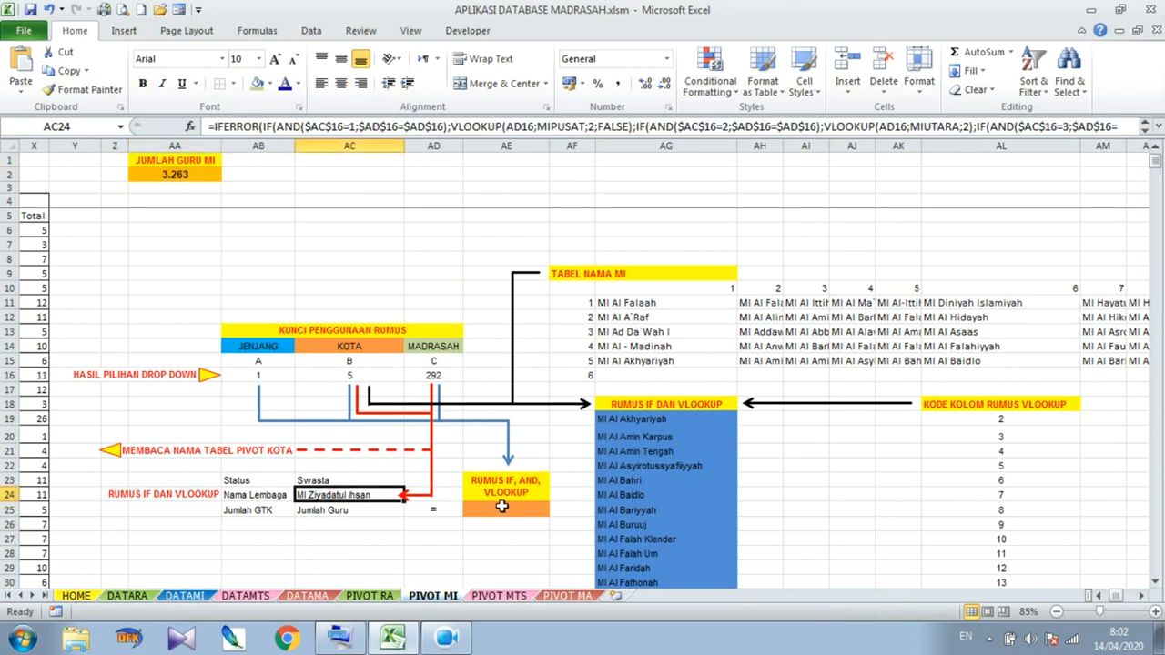
{"action": "left_click", "coordinate": [491, 507]}
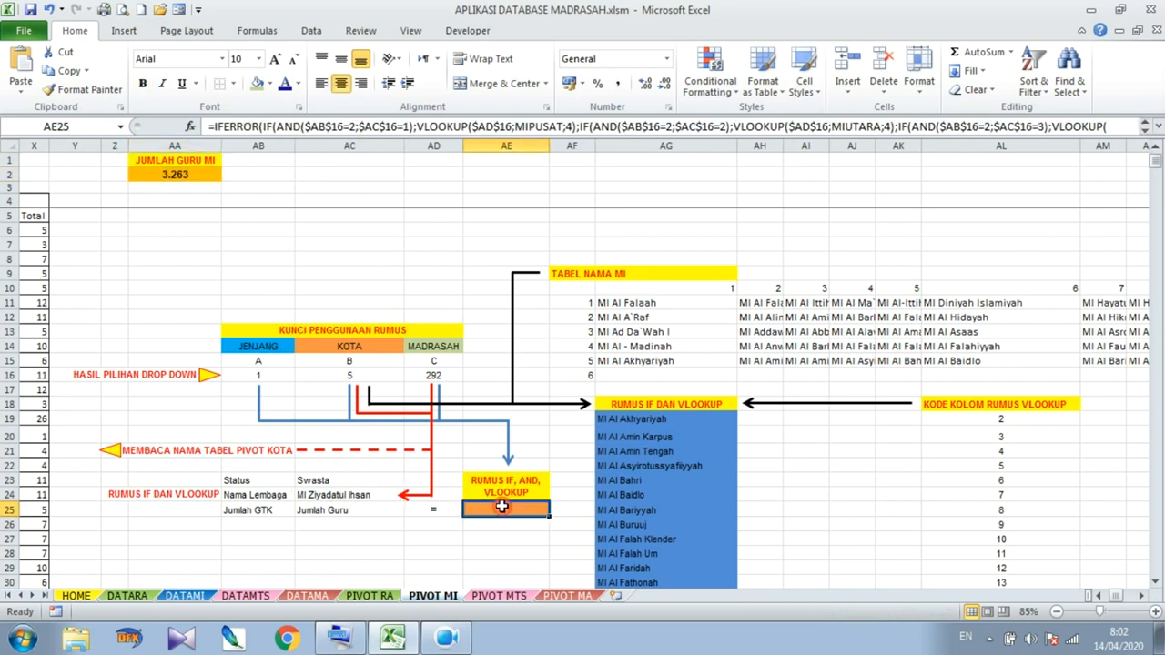
{"action": "double_click", "coordinate": [640, 420]}
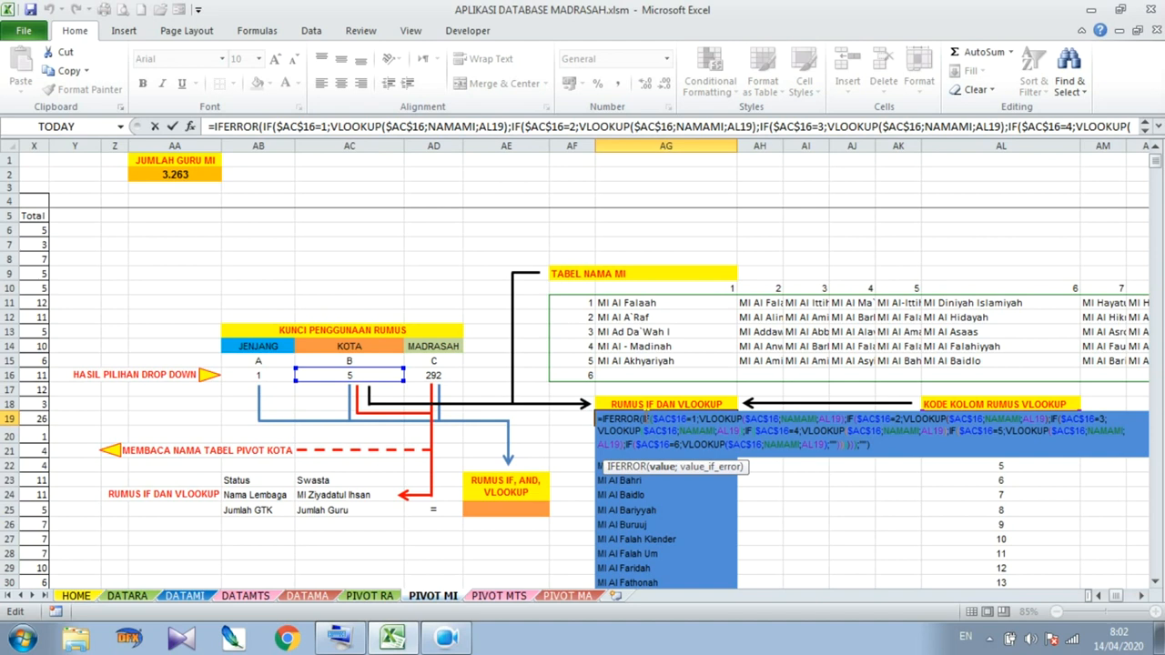
{"action": "key", "text": "Return"}
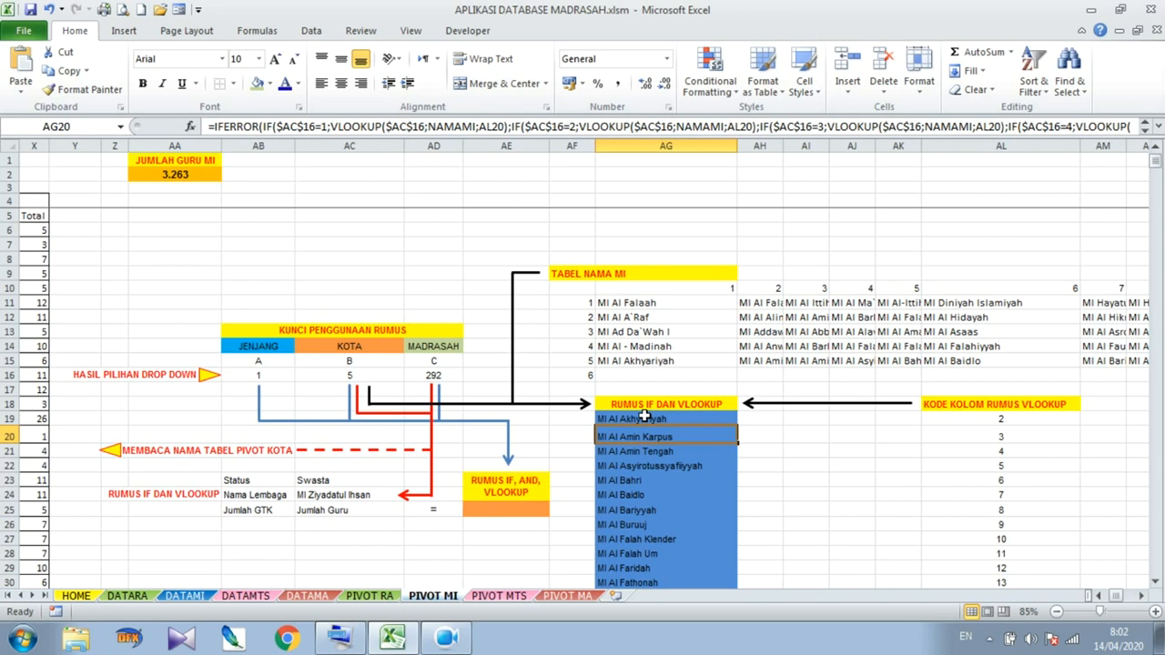
Check the TABEL NAMA MI VLOOKUP formulas from AG11 across to EX14 and the column number in EX10, and return to the formula key
{"action": "left_click", "coordinate": [671, 303]}
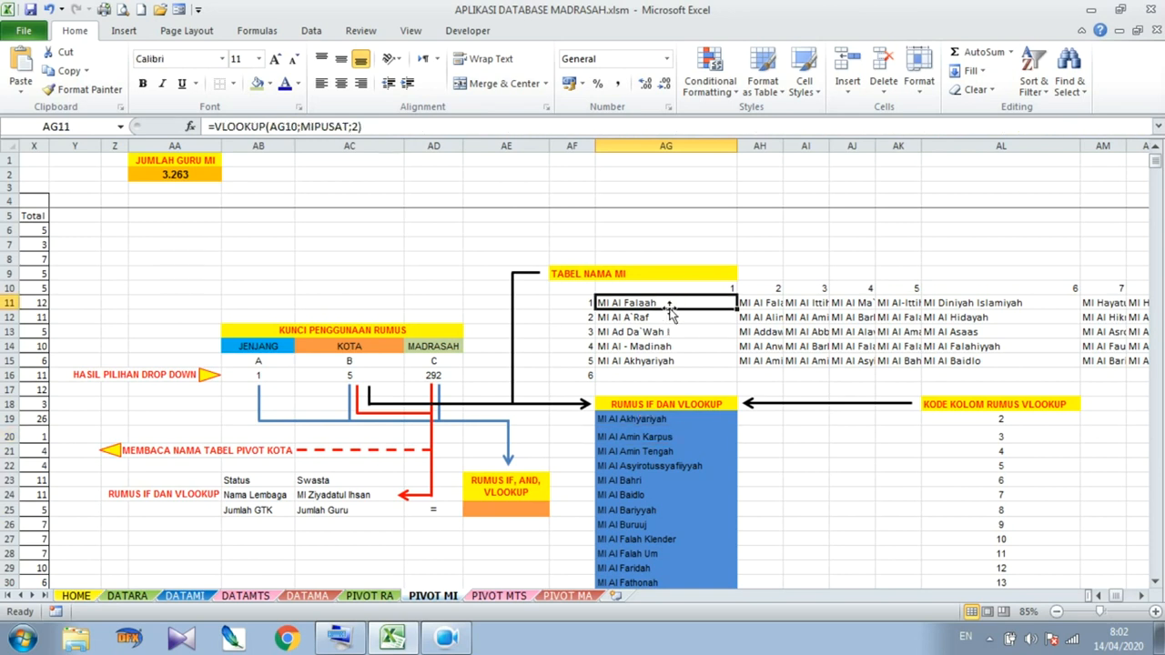
{"action": "left_click", "coordinate": [666, 322]}
{"action": "left_click", "coordinate": [683, 303]}
{"action": "left_click", "coordinate": [1142, 596]}
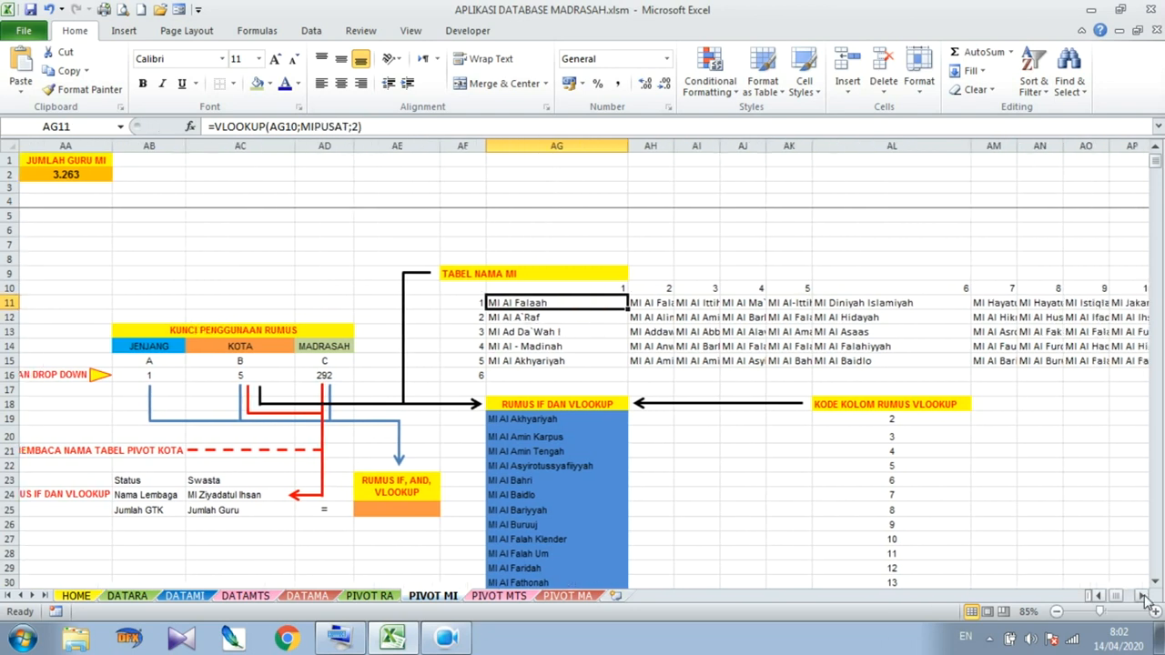
{"action": "left_click_drag", "start_coordinate": [1143, 597], "coordinate": [1143, 597]}
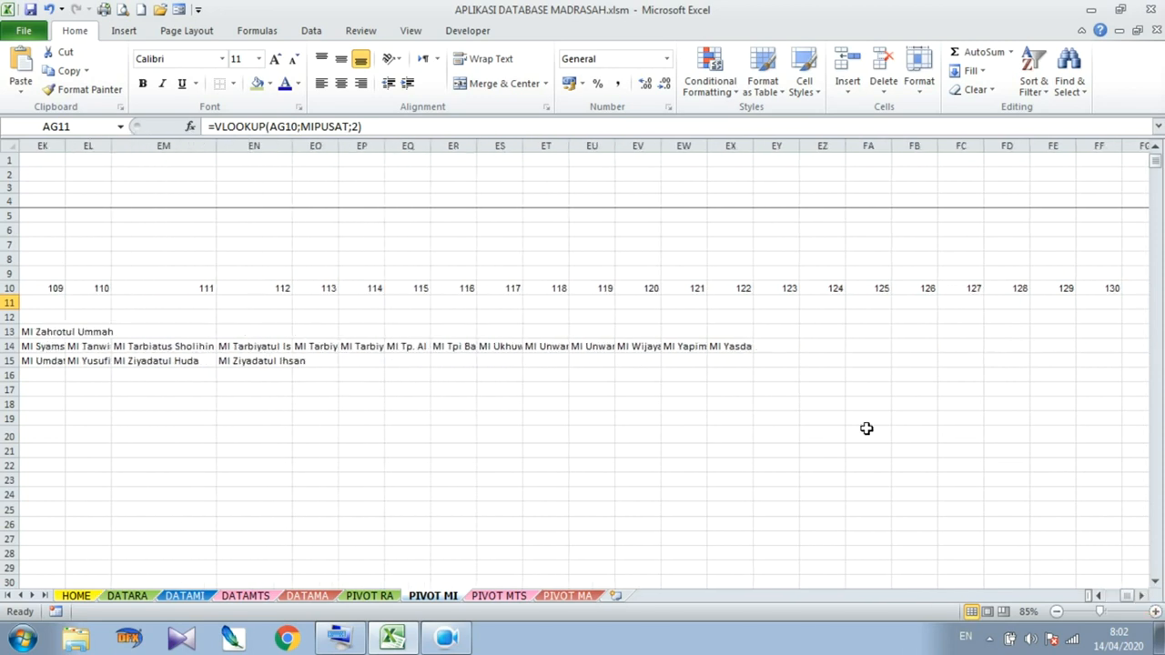
{"action": "left_click", "coordinate": [738, 345]}
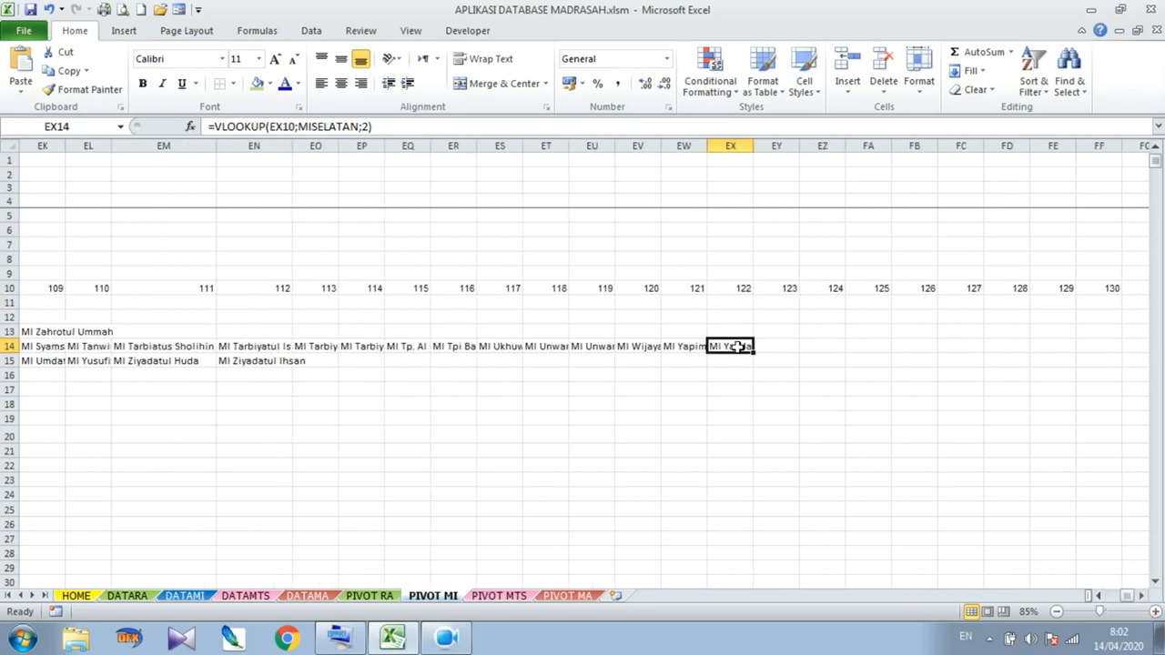
{"action": "left_click", "coordinate": [741, 289]}
{"action": "left_click_drag", "start_coordinate": [1126, 597], "coordinate": [1114, 604]}
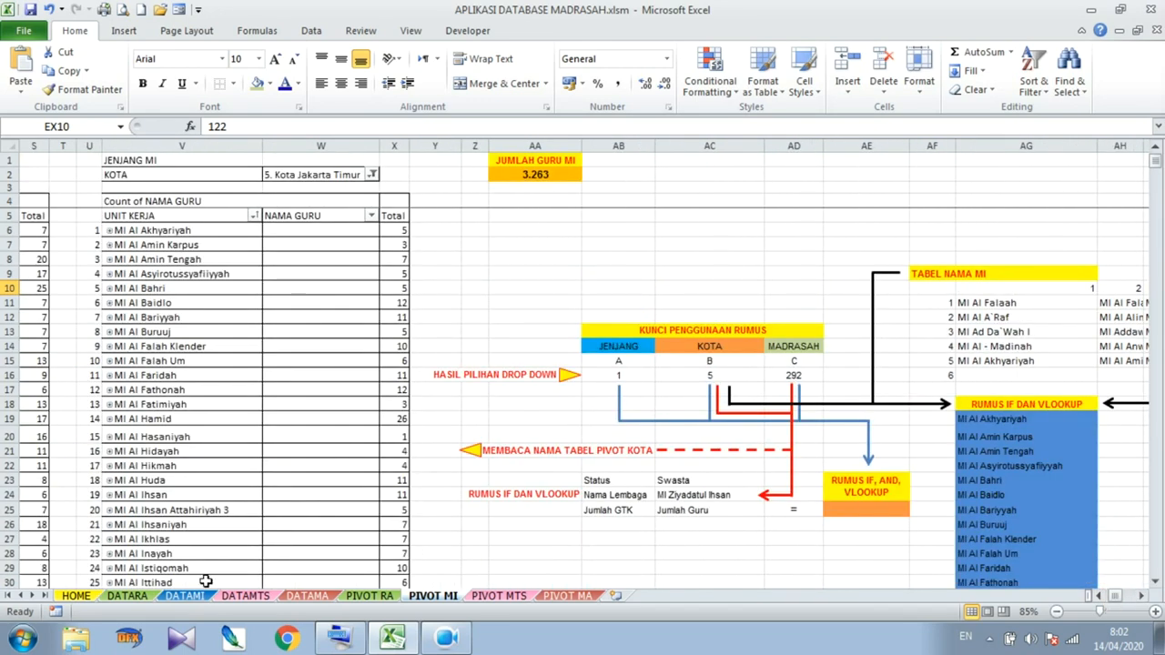
On HOME, choose MI as the level, Jakarta Selatan as the region and MI Yasda as the madrasah
{"action": "left_click", "coordinate": [88, 596]}
{"action": "left_click", "coordinate": [241, 263]}
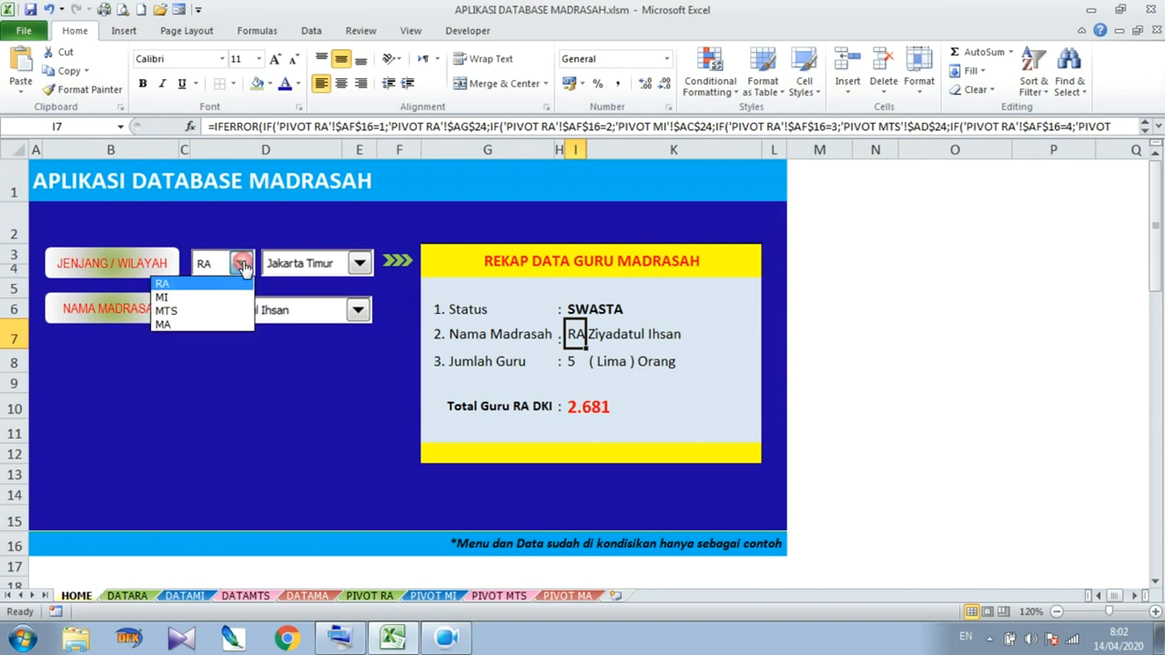
{"action": "left_click", "coordinate": [224, 304]}
{"action": "left_click", "coordinate": [360, 263]}
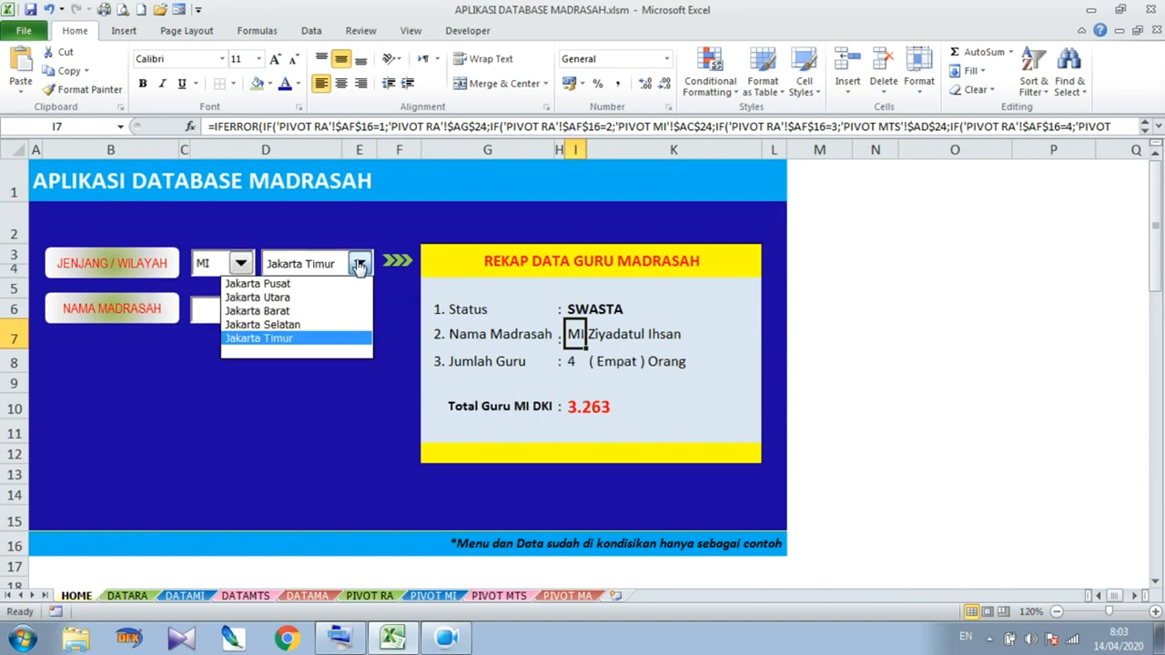
{"action": "left_click", "coordinate": [327, 325]}
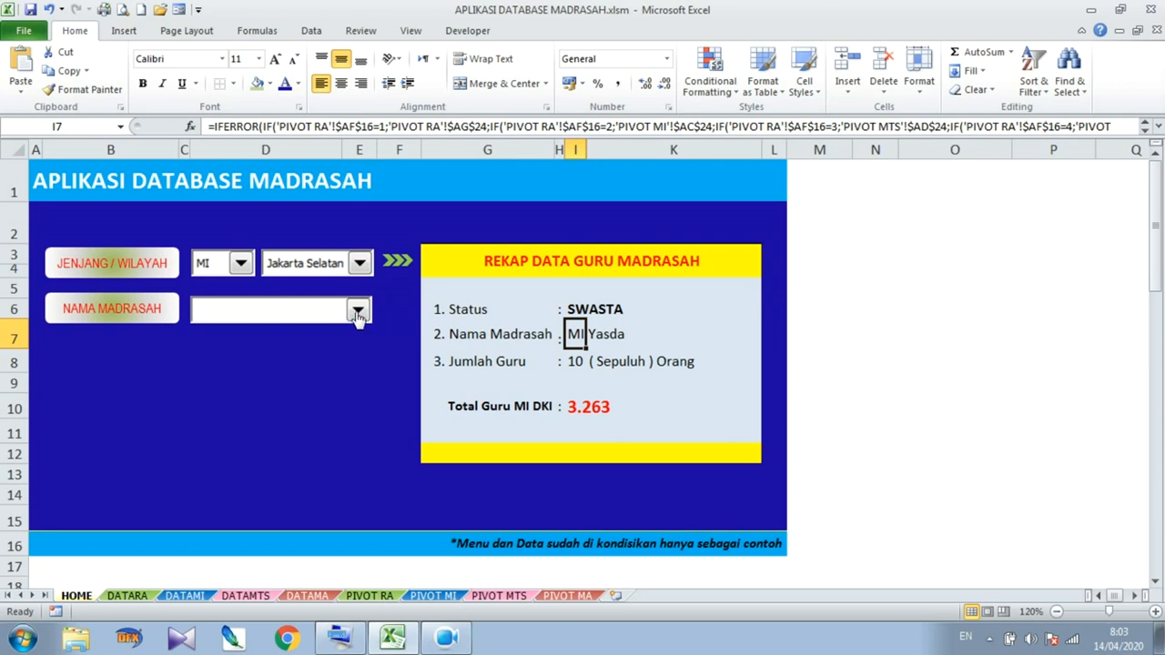
{"action": "left_click", "coordinate": [357, 310]}
{"action": "left_click_drag", "start_coordinate": [360, 501], "coordinate": [362, 418]}
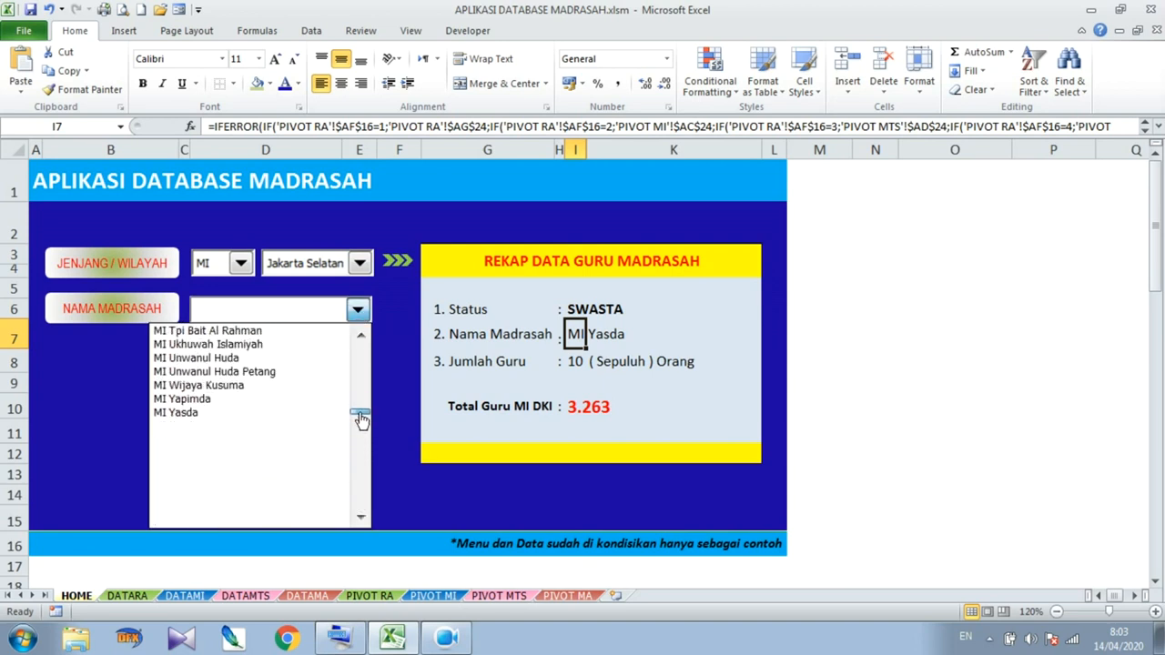
{"action": "left_click", "coordinate": [258, 412]}
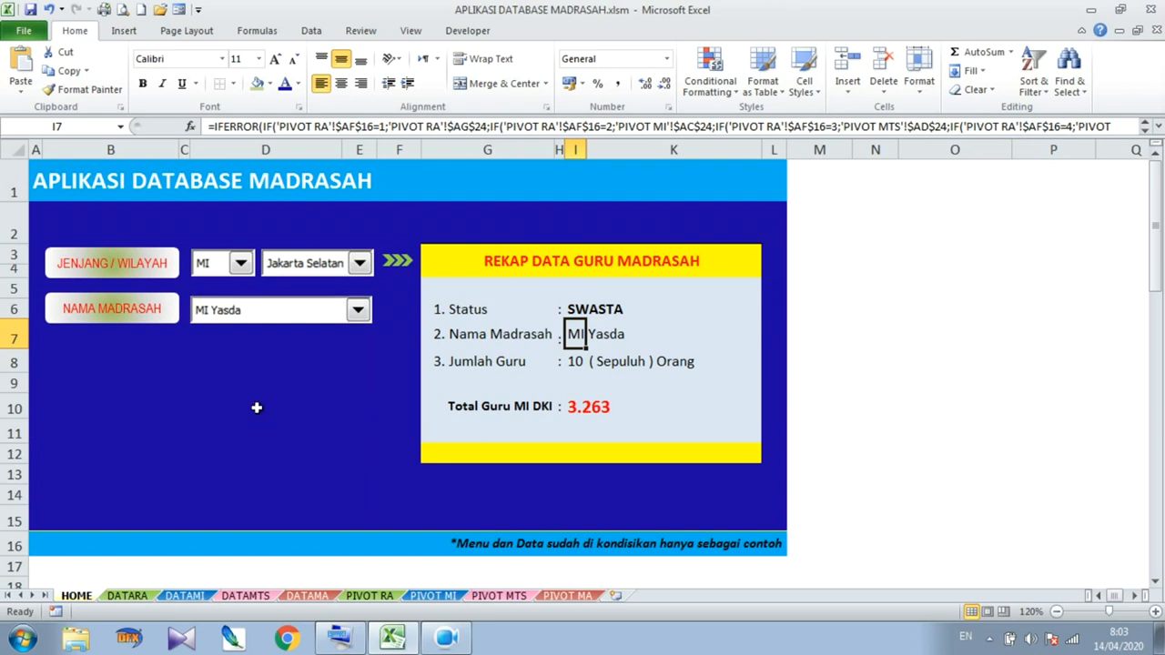
On PIVOT MI, check the drop-down results and the school recap in the formula key
{"action": "left_click", "coordinate": [447, 597]}
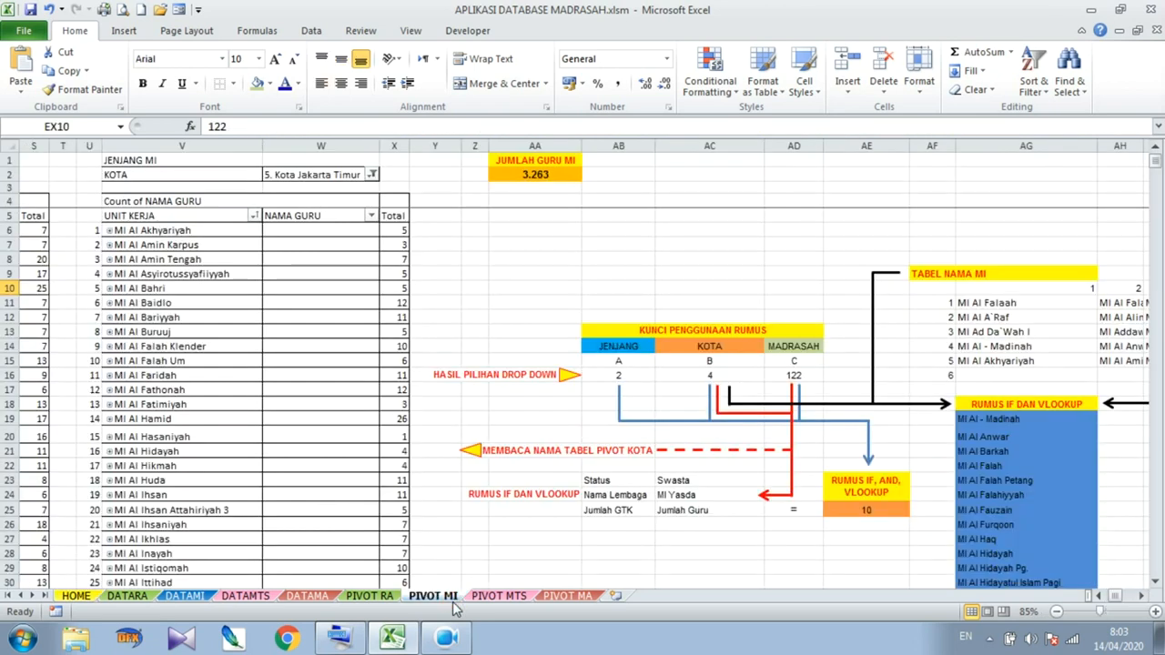
{"action": "left_click", "coordinate": [1142, 595]}
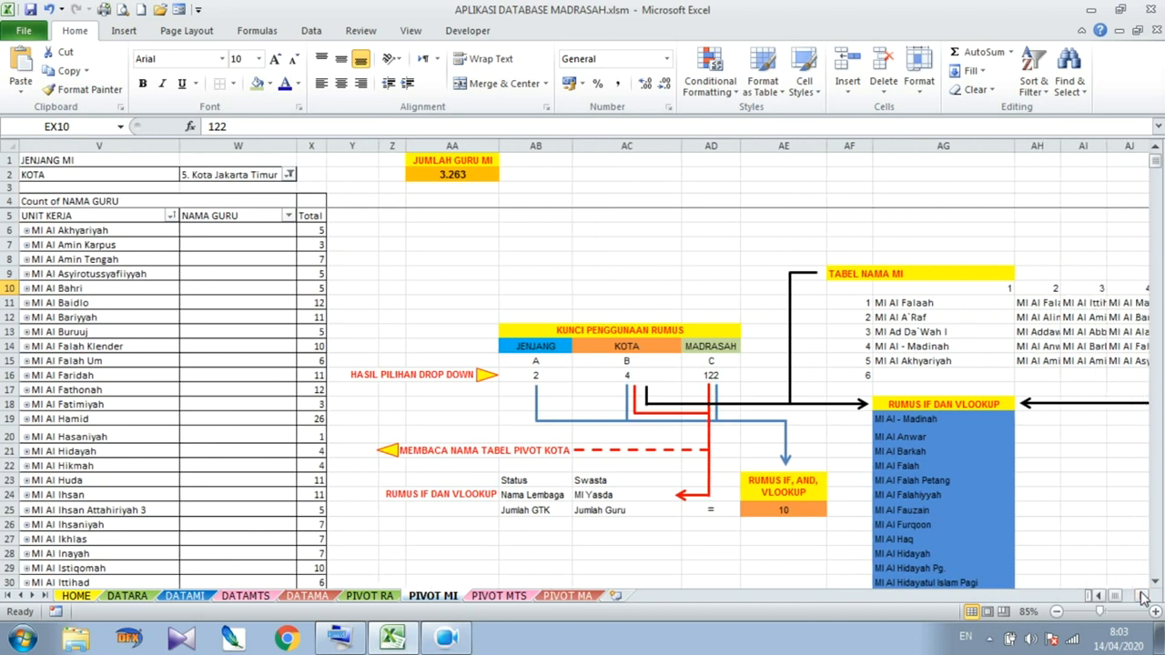
{"action": "left_click", "coordinate": [1142, 596]}
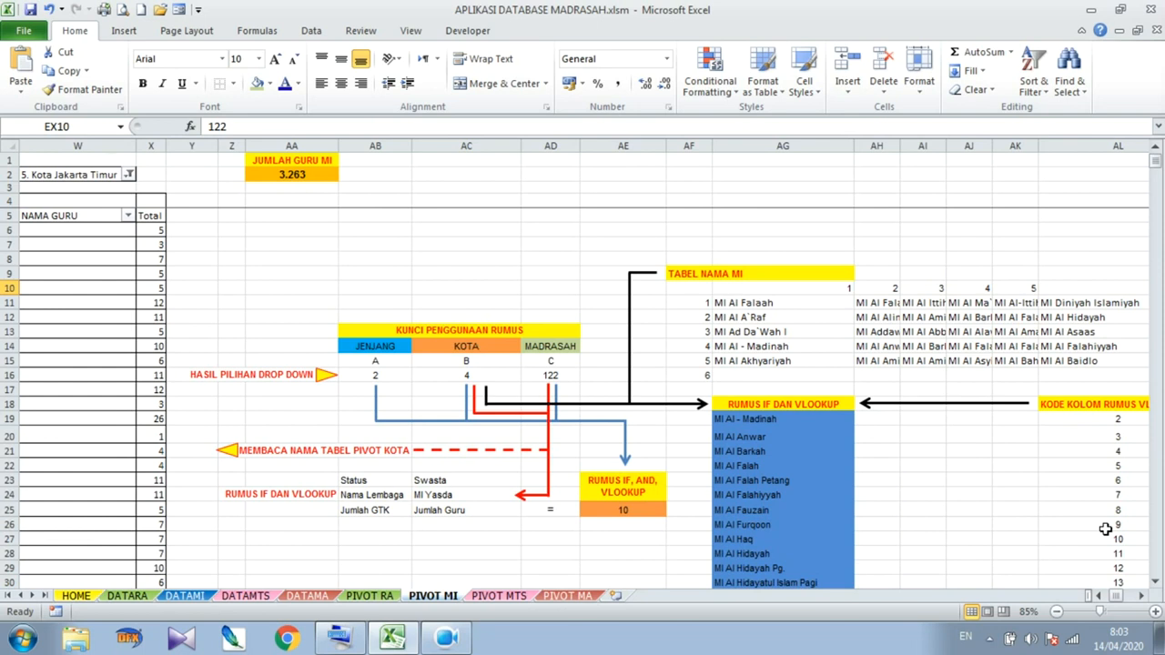
On PIVOT MTS, examine the IF and VLOOKUP formula of the madrasah list in AH19
{"action": "left_click", "coordinate": [499, 596]}
{"action": "left_click", "coordinate": [1143, 595]}
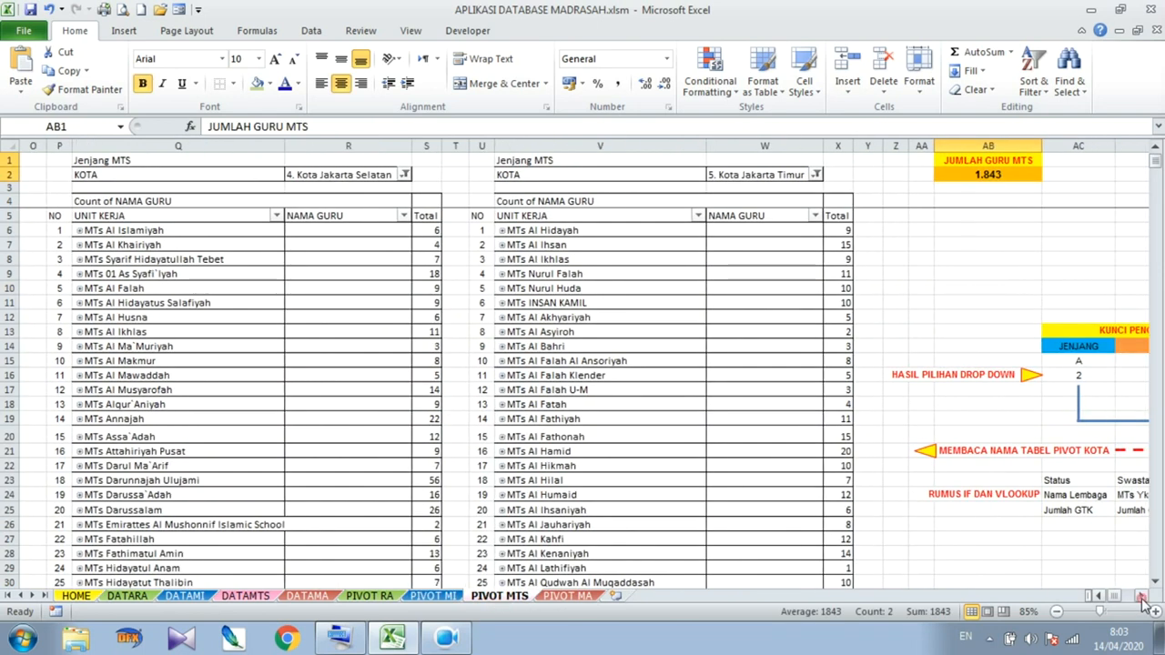
{"action": "left_click", "coordinate": [1142, 598]}
{"action": "left_click", "coordinate": [1143, 598]}
{"action": "left_click", "coordinate": [1142, 598]}
{"action": "left_click", "coordinate": [1142, 598]}
{"action": "left_click", "coordinate": [1142, 598]}
{"action": "left_click", "coordinate": [1143, 598]}
{"action": "left_click", "coordinate": [1142, 598]}
{"action": "left_click", "coordinate": [1142, 598]}
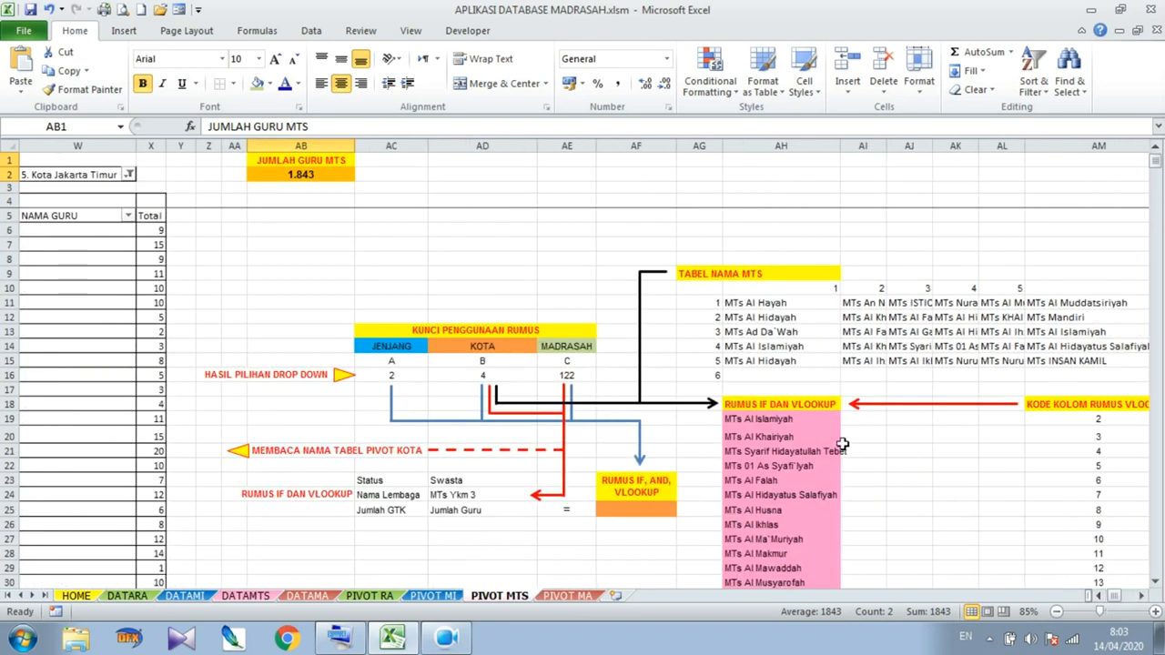
{"action": "left_click", "coordinate": [798, 421]}
{"action": "double_click", "coordinate": [798, 421]}
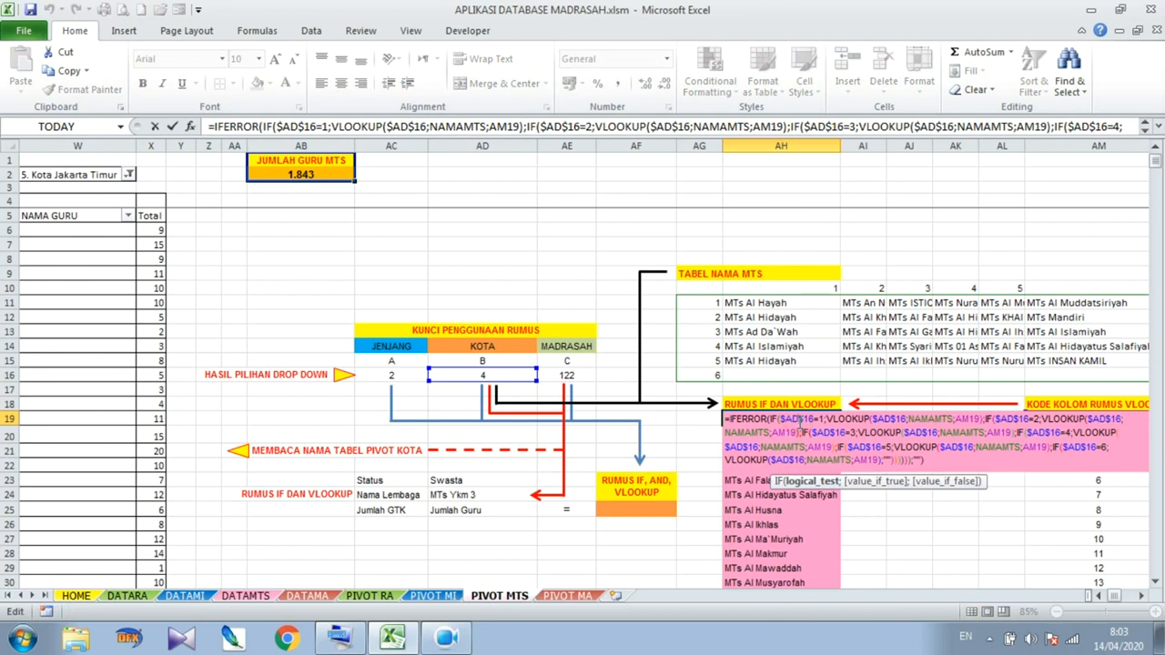
{"action": "key", "text": "Return"}
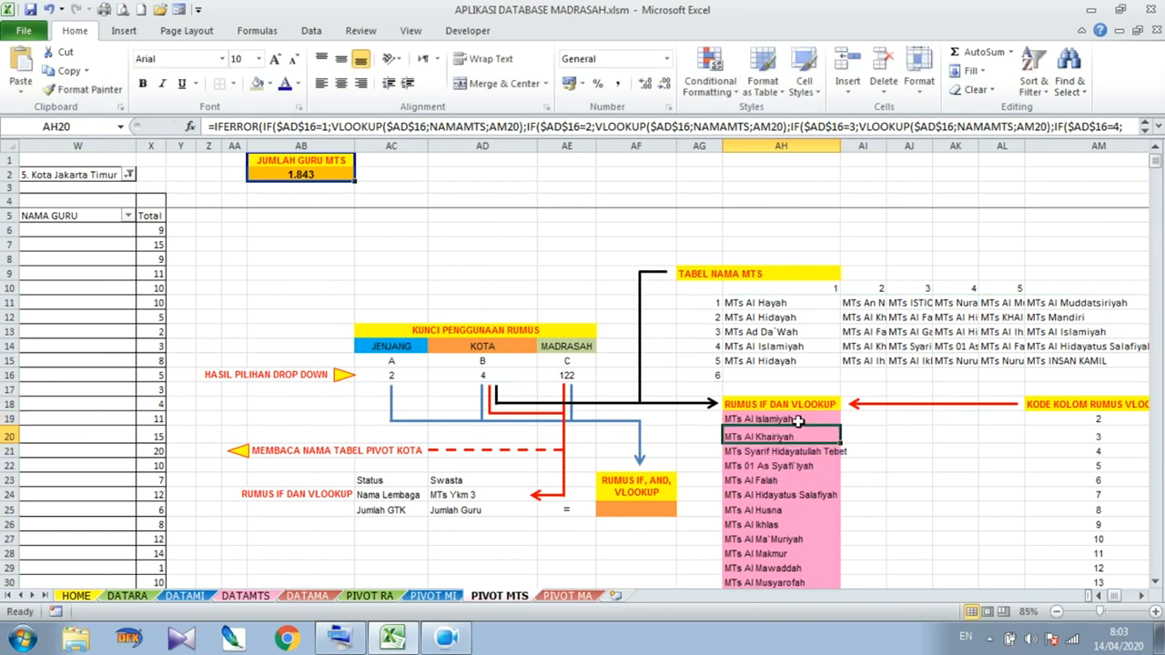
Examine the Jumlah Guru formula in AF25 and the Nama Lembaga formula in AD24 on PIVOT MTS
{"action": "left_click", "coordinate": [651, 507]}
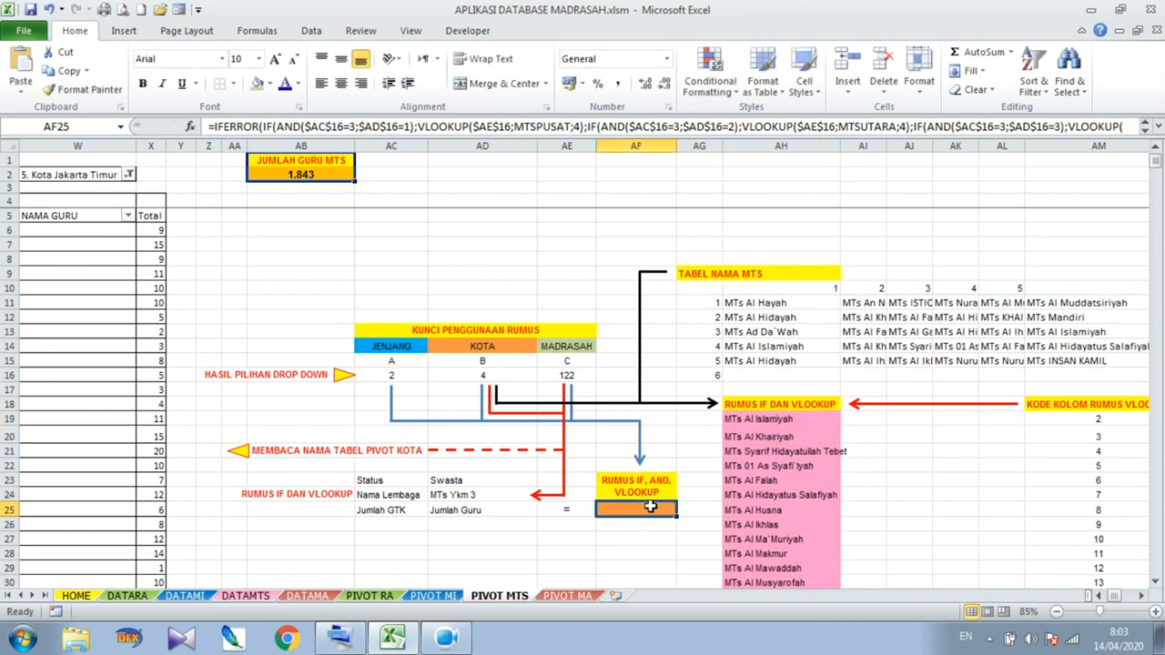
{"action": "double_click", "coordinate": [654, 510]}
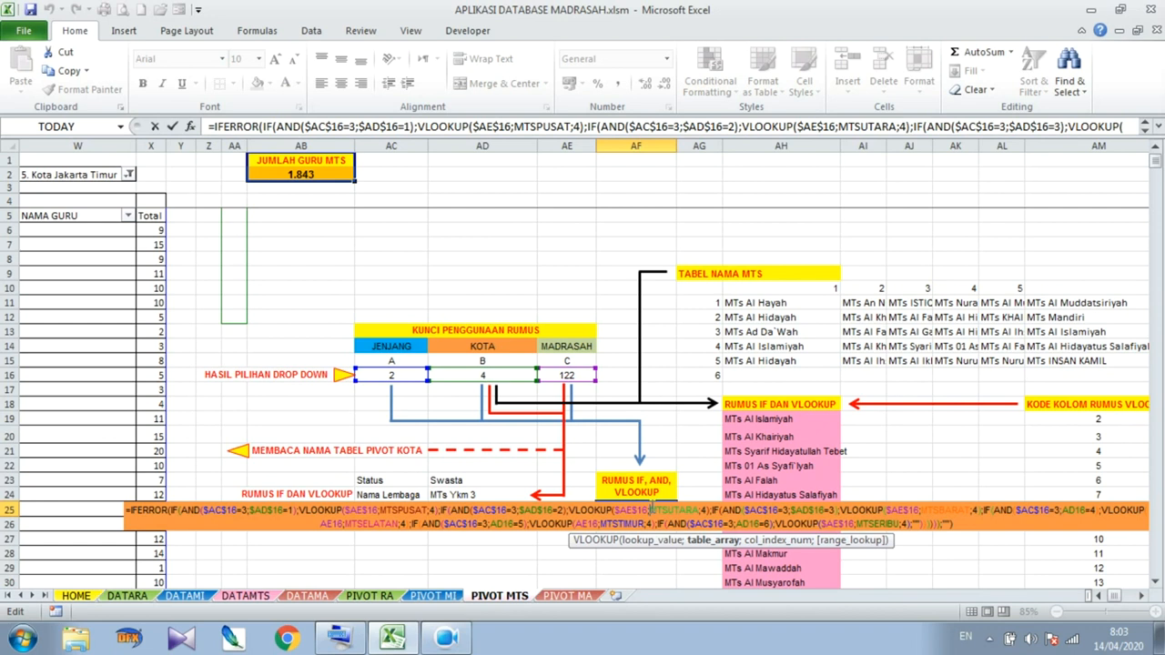
{"action": "key", "text": "Return"}
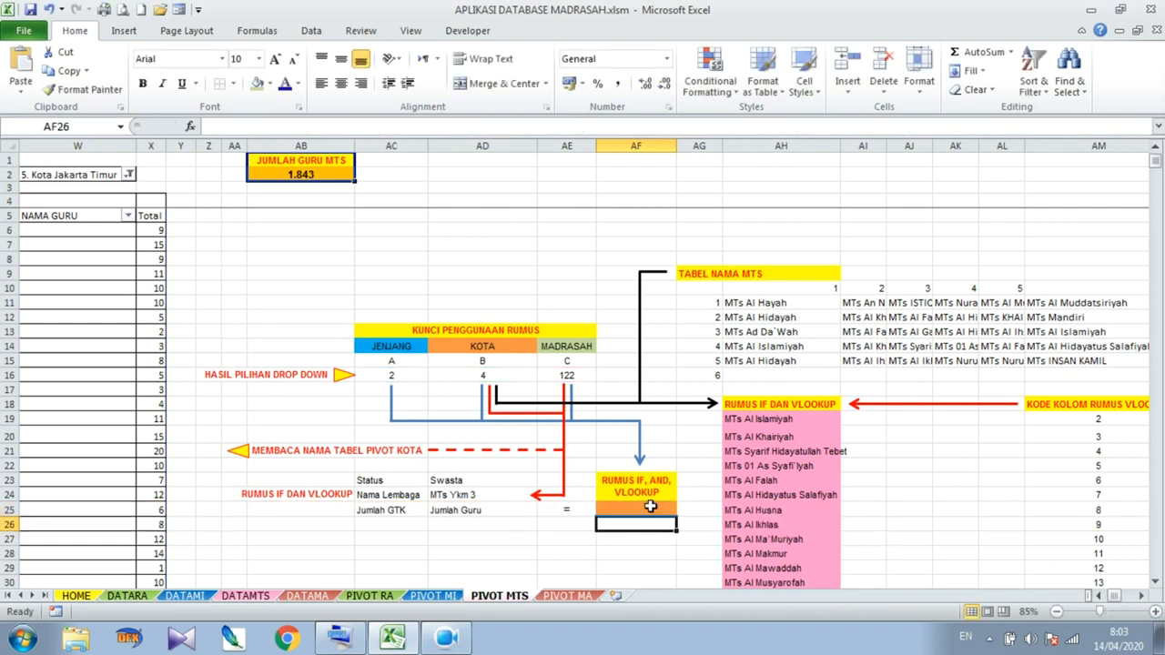
{"action": "double_click", "coordinate": [479, 491]}
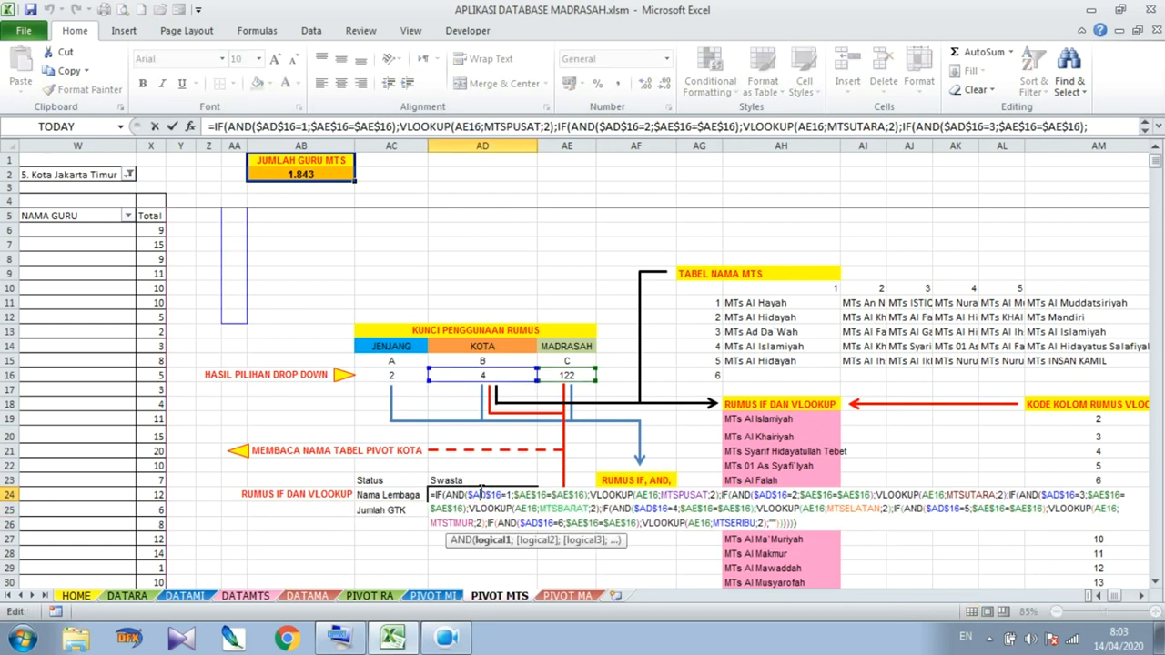
{"action": "key", "text": "Return"}
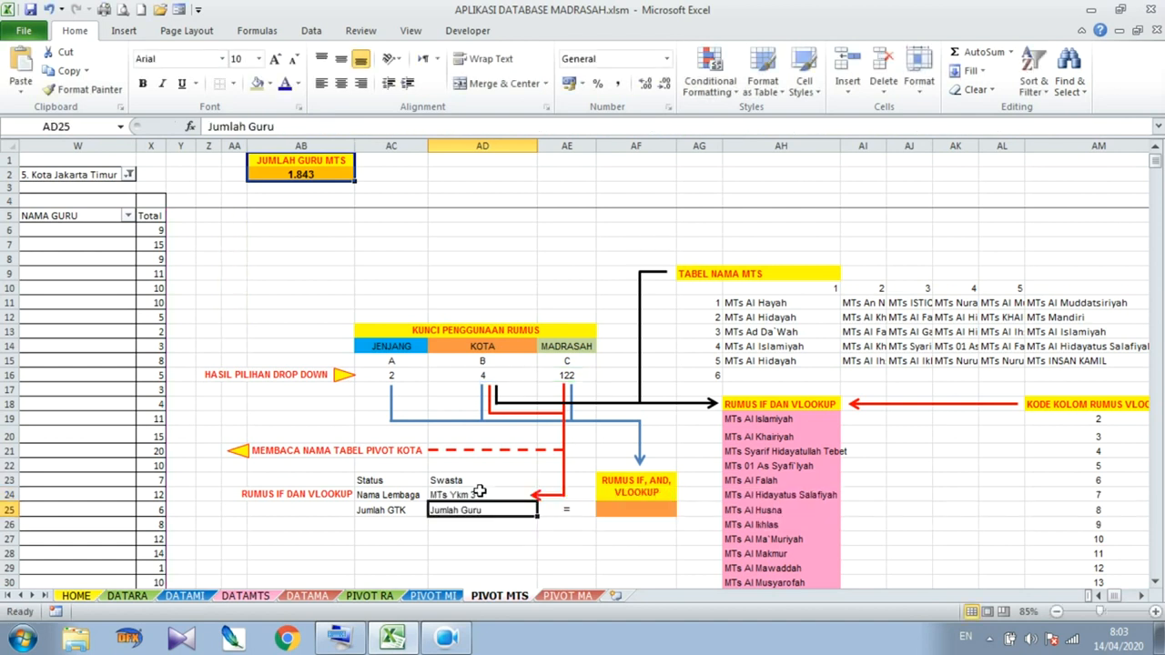
Check the TABEL NAMA MTS VLOOKUP formulas in AH11 and DD15 and the column number in DD10, and return to the formula key
{"action": "left_click", "coordinate": [790, 304]}
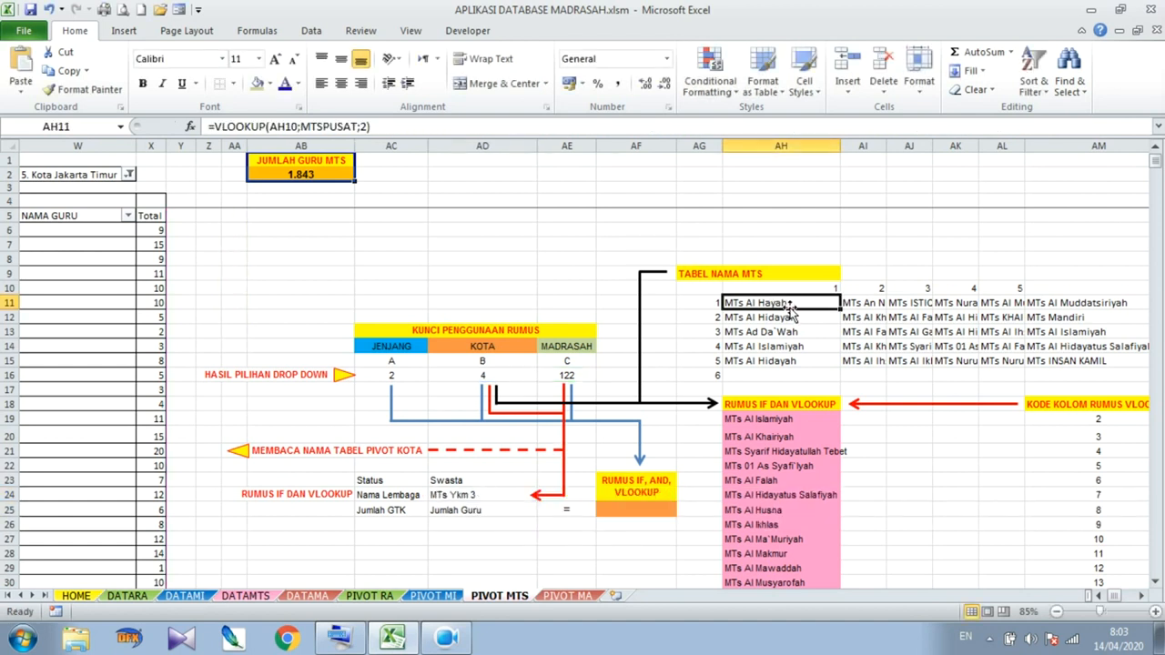
{"action": "double_click", "coordinate": [799, 300]}
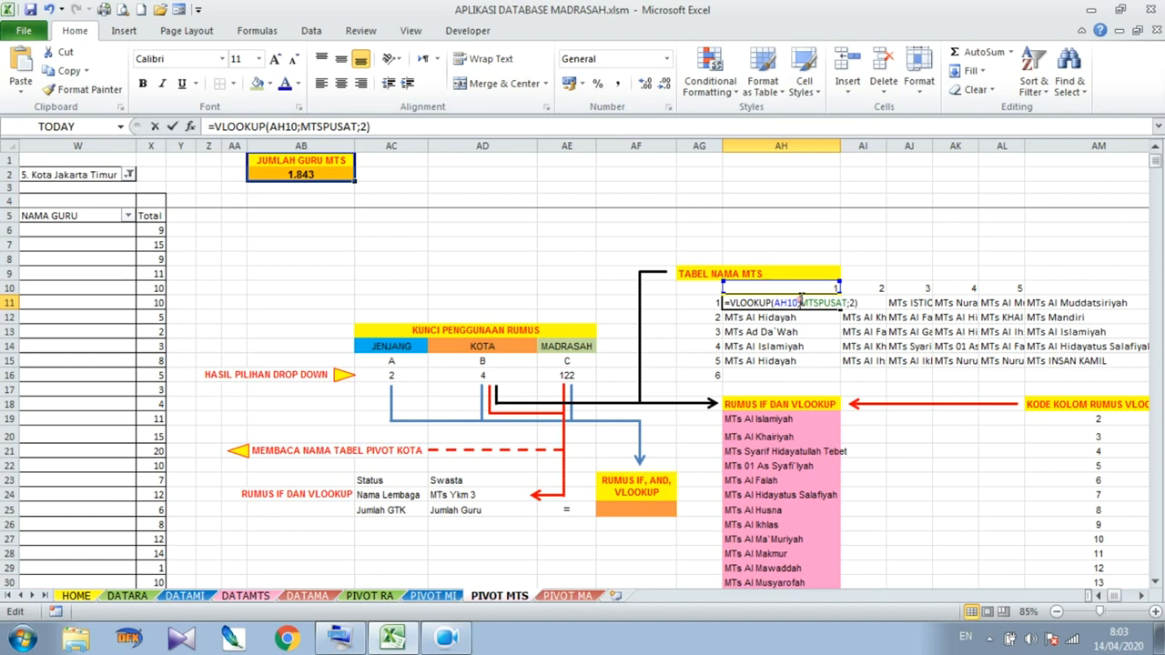
{"action": "key", "text": "Escape"}
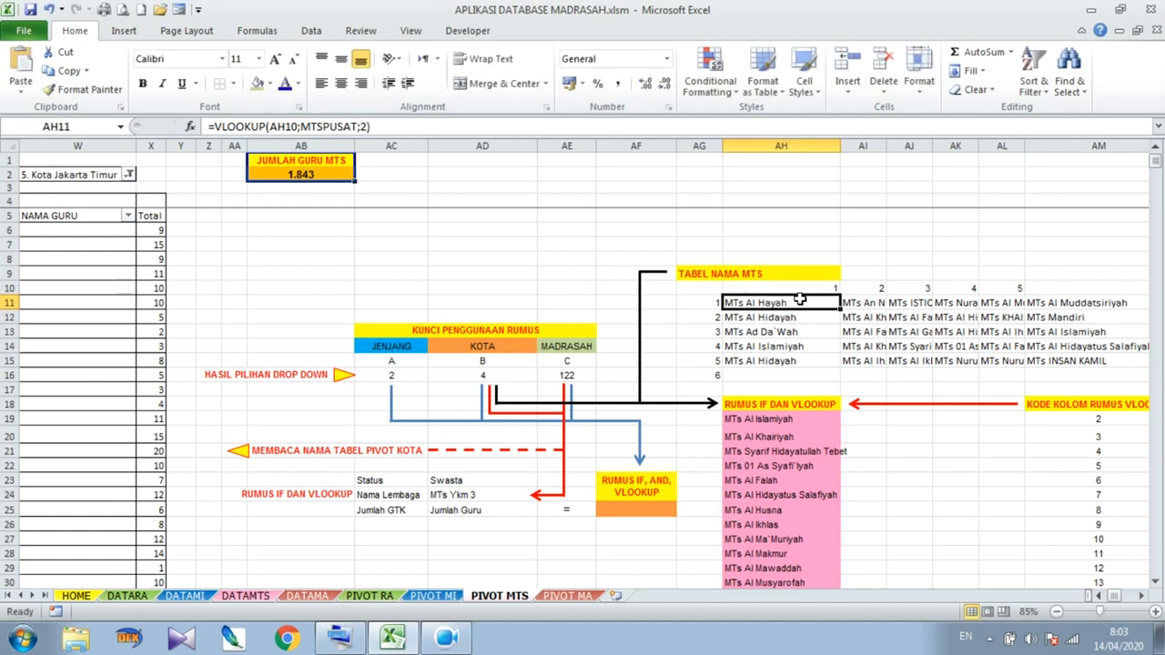
{"action": "left_click_drag", "start_coordinate": [1139, 597], "coordinate": [1144, 601]}
{"action": "left_click", "coordinate": [755, 361]}
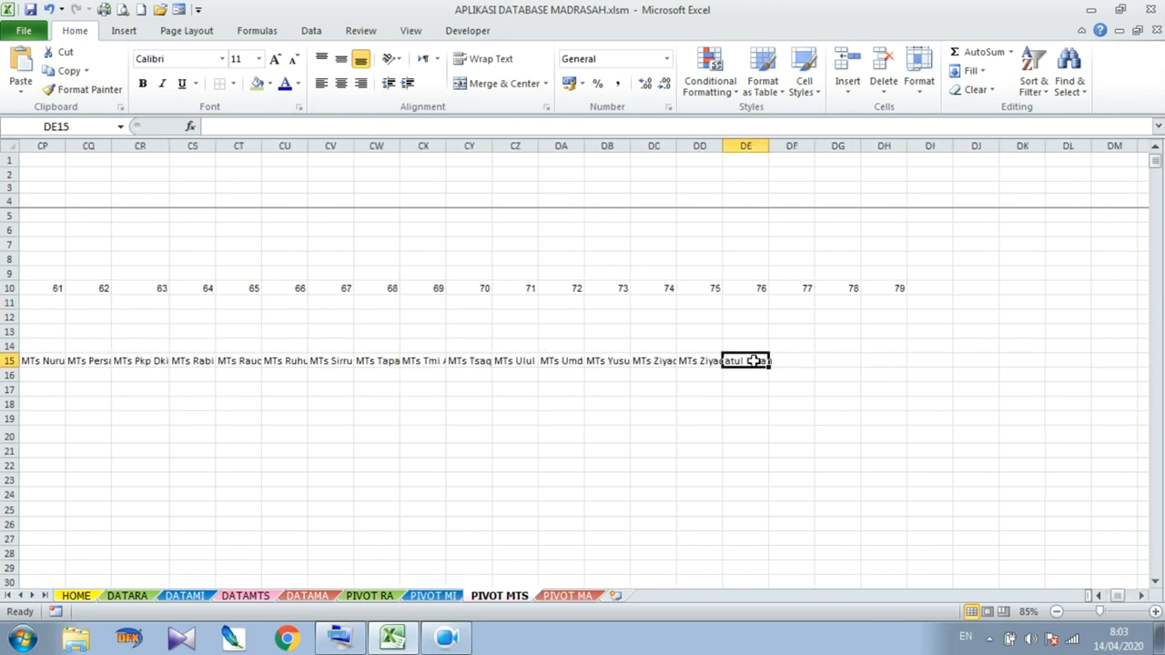
{"action": "left_click", "coordinate": [708, 361]}
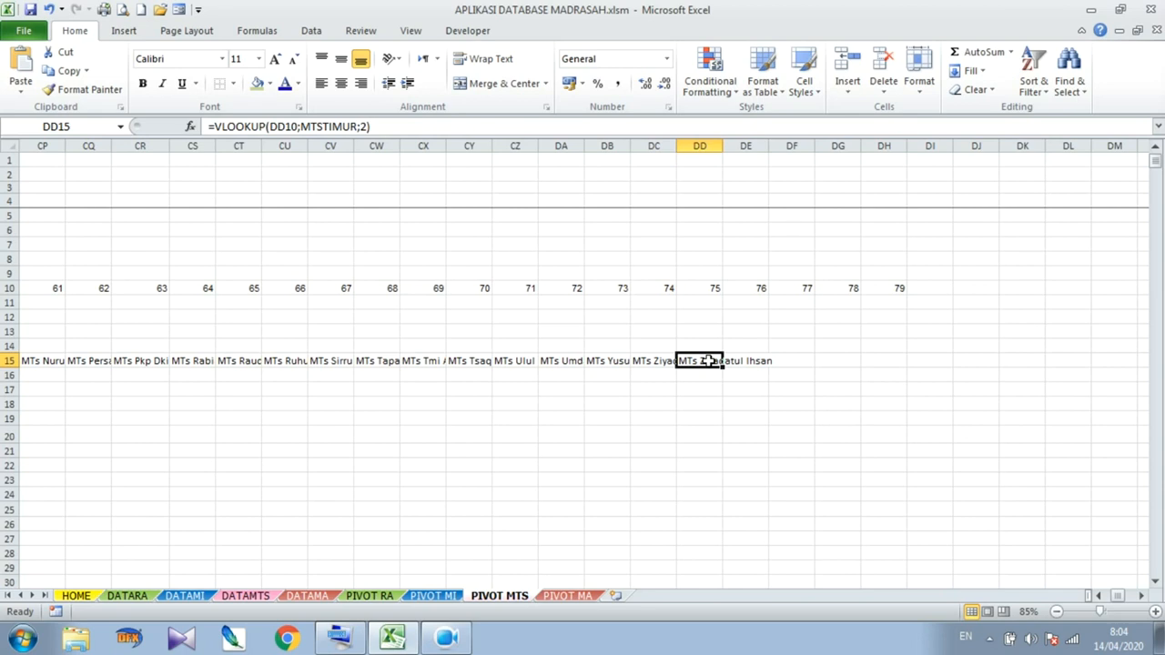
{"action": "left_click", "coordinate": [706, 286]}
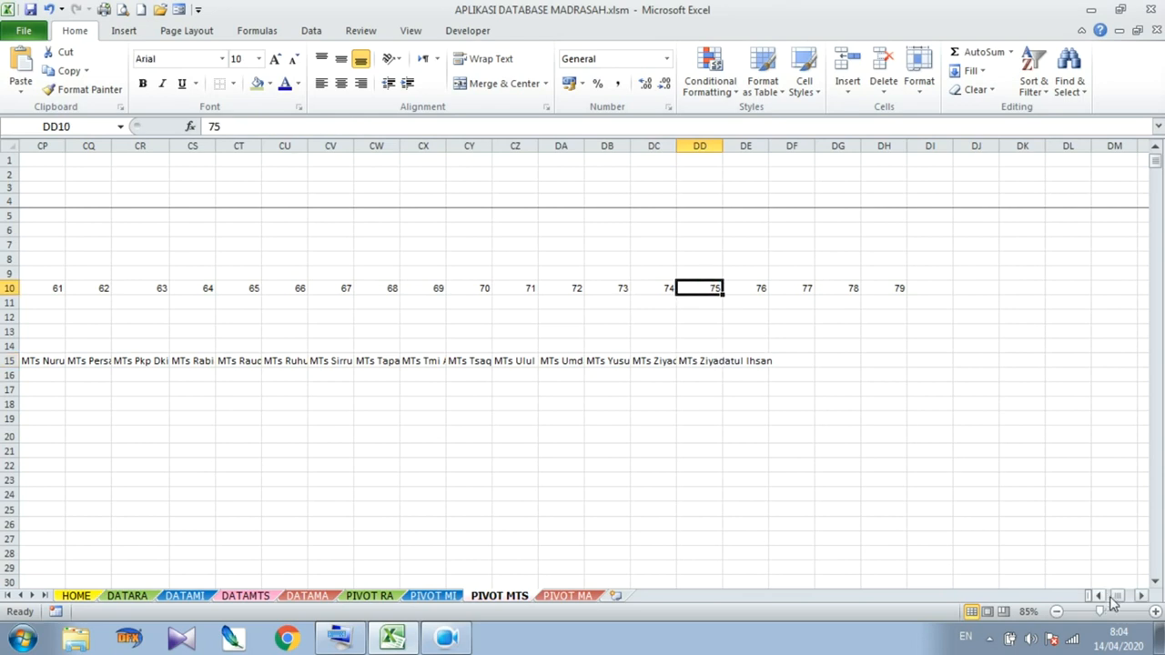
{"action": "left_click_drag", "start_coordinate": [1099, 596], "coordinate": [1119, 601]}
{"action": "left_click_drag", "start_coordinate": [1118, 601], "coordinate": [1116, 601]}
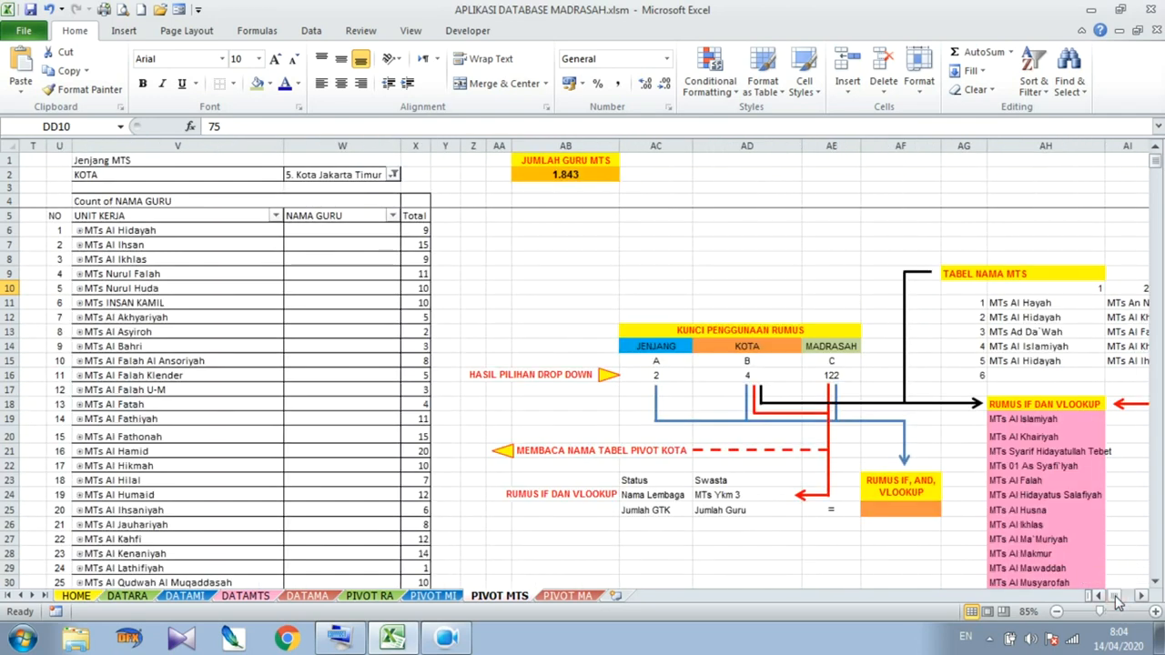
On HOME, choose MTS as the level, Jakarta Timur as the region and MTs Ziyadatul Ihsan as the madrasah
{"action": "left_click", "coordinate": [82, 597]}
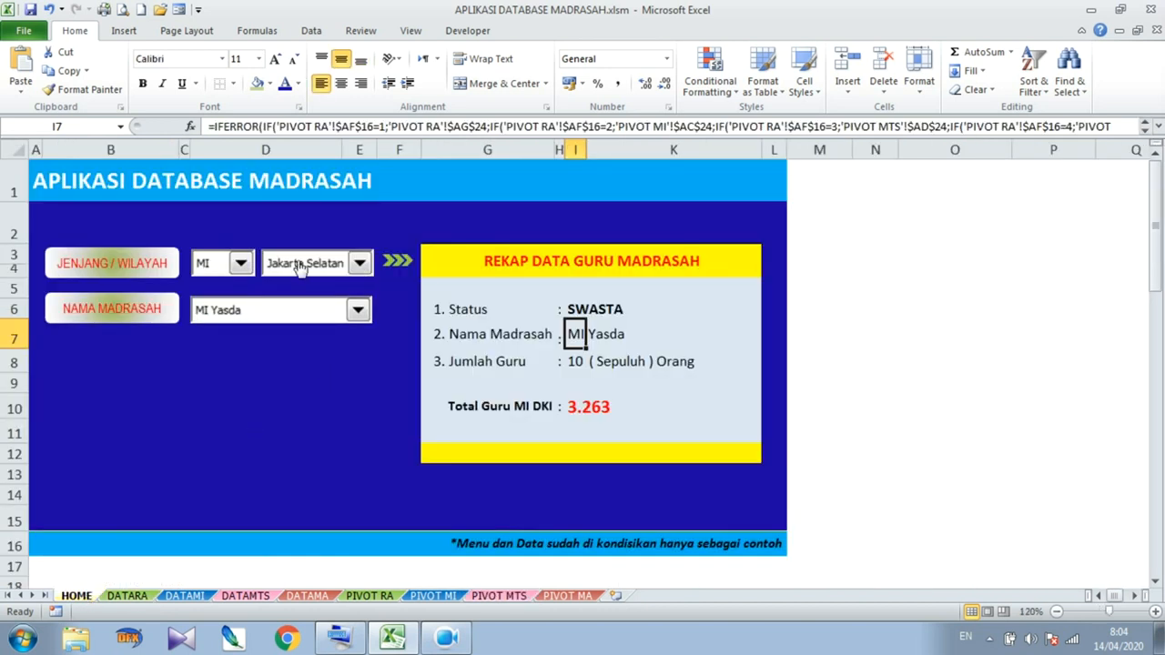
{"action": "left_click", "coordinate": [241, 263]}
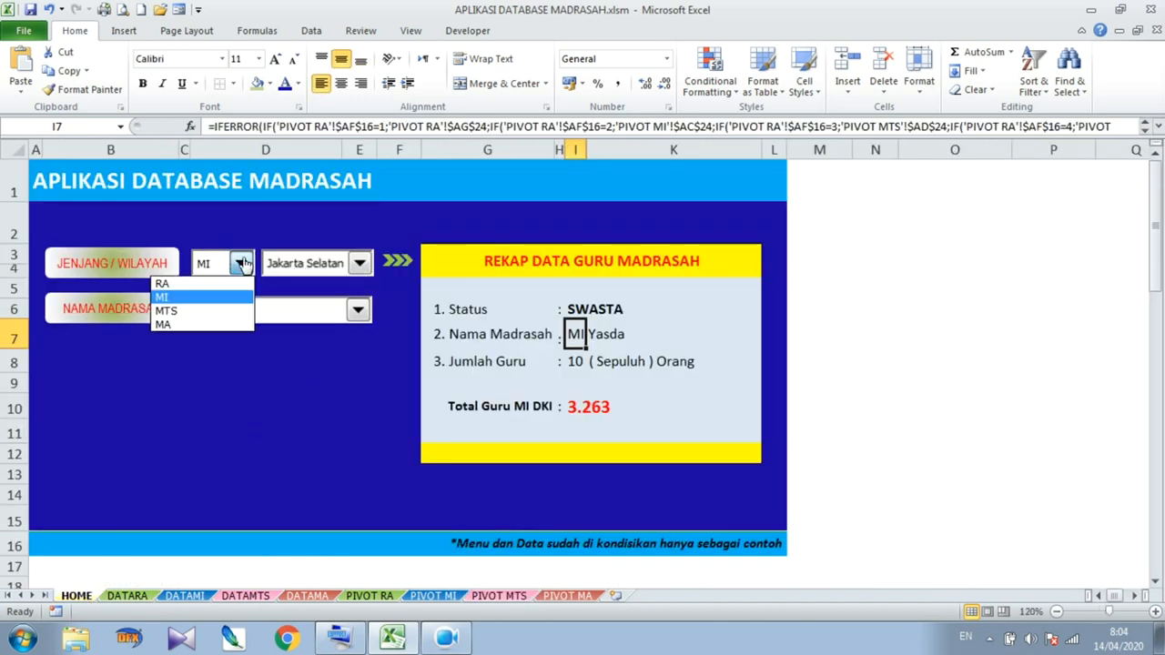
{"action": "left_click", "coordinate": [210, 315]}
{"action": "left_click", "coordinate": [361, 264]}
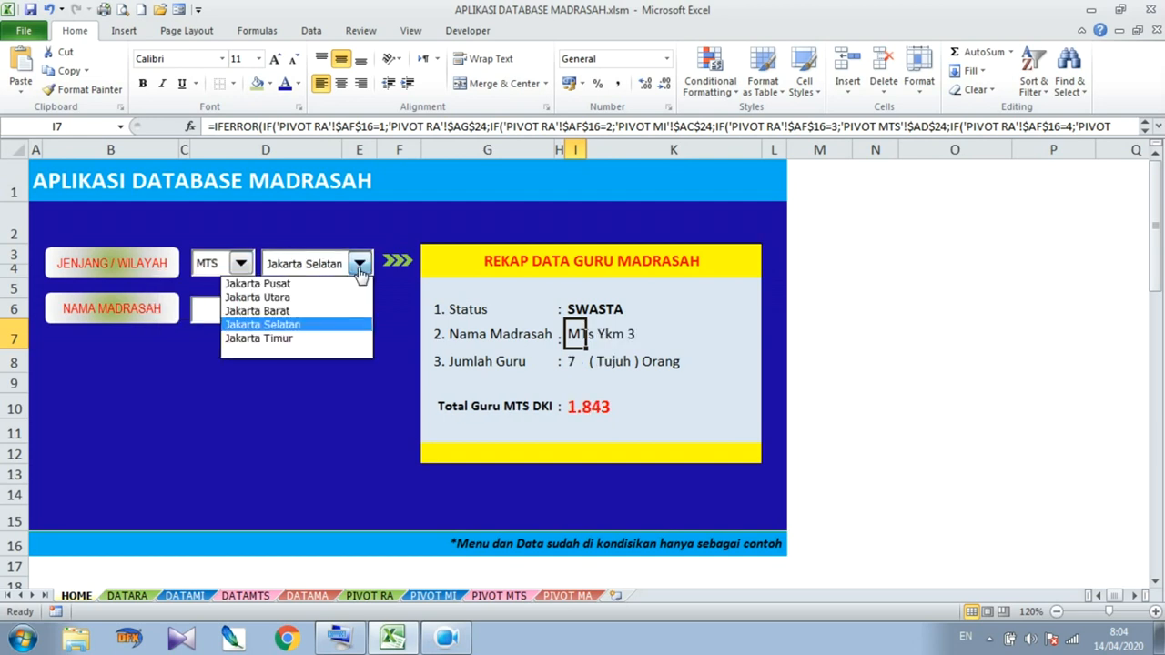
{"action": "left_click", "coordinate": [323, 338]}
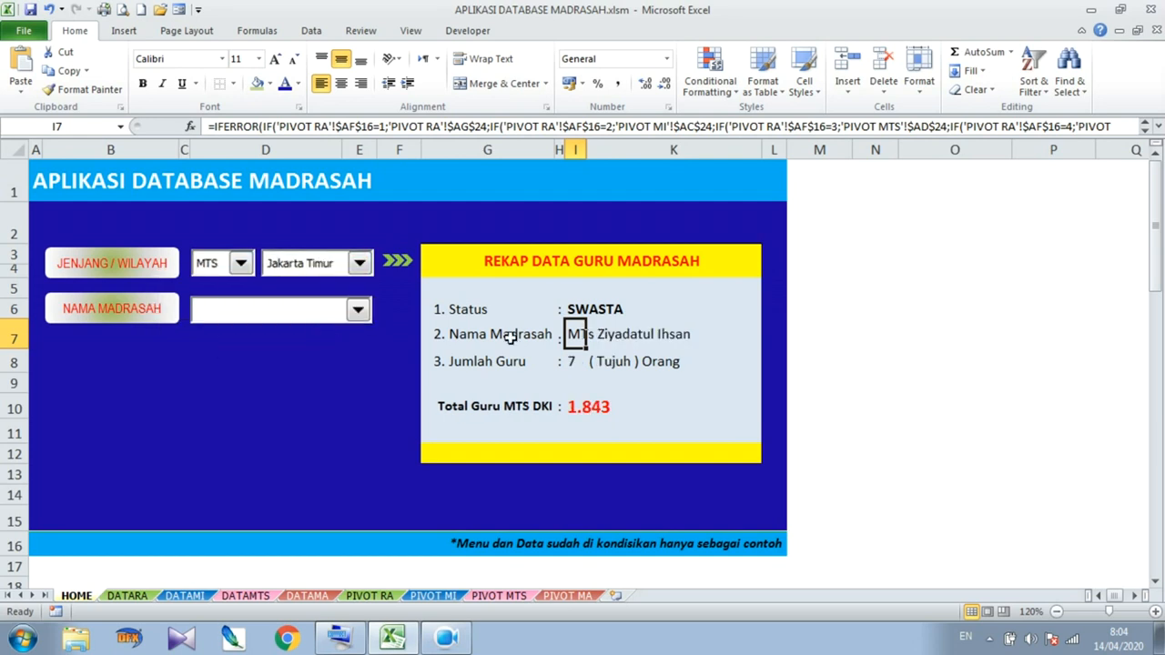
{"action": "left_click", "coordinate": [358, 310]}
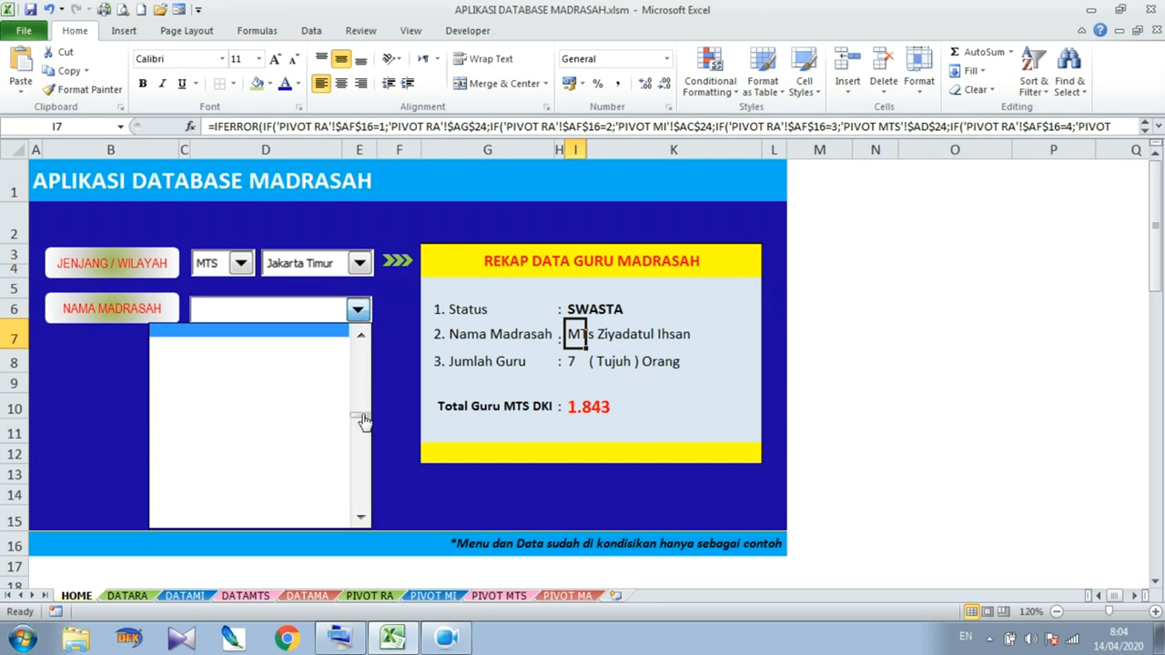
{"action": "left_click_drag", "start_coordinate": [362, 421], "coordinate": [362, 389]}
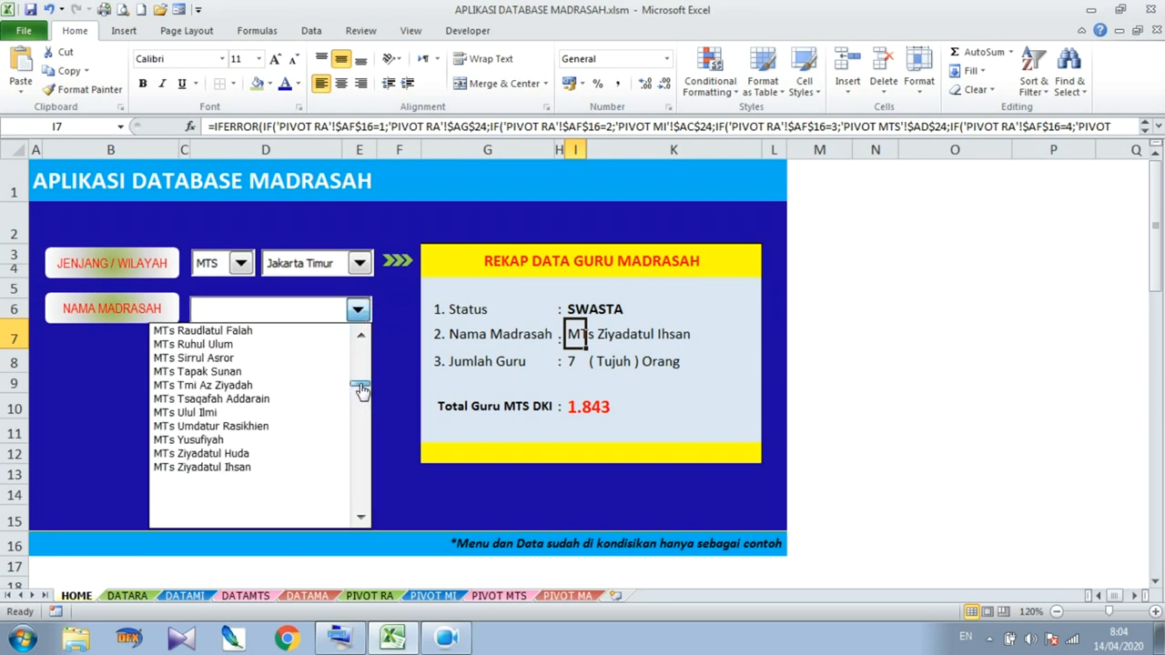
{"action": "left_click", "coordinate": [241, 467]}
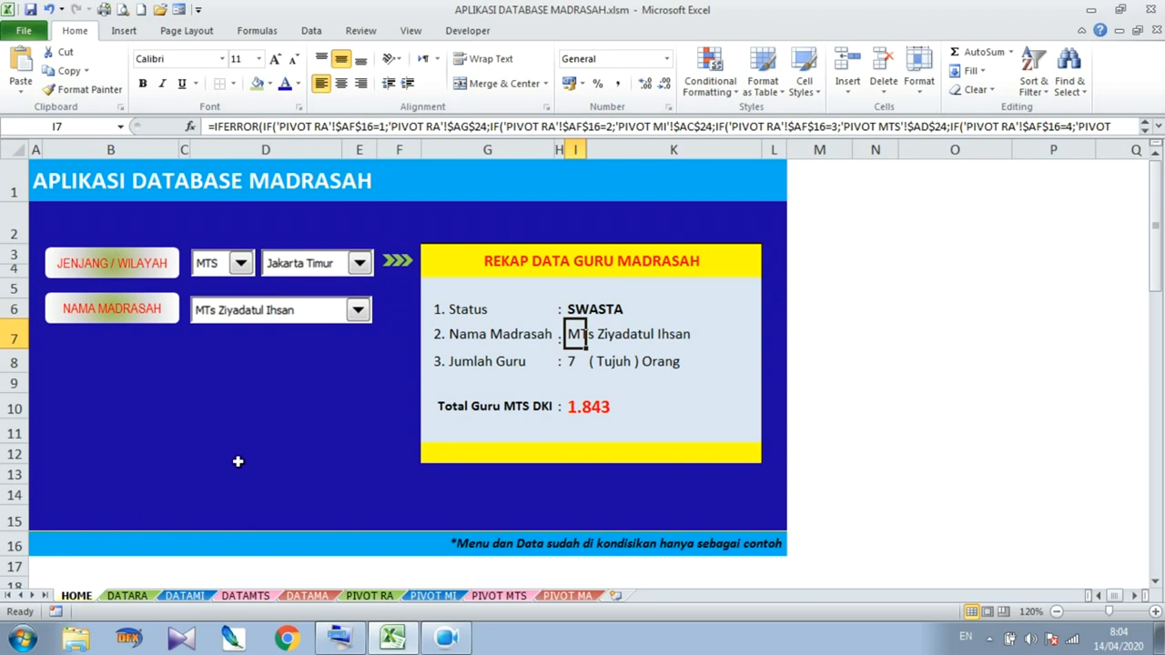
On PIVOT MTS, check the drop-down results in the formula key and the Jumlah Guru formula in AF25
{"action": "left_click", "coordinate": [562, 597]}
{"action": "left_click", "coordinate": [532, 600]}
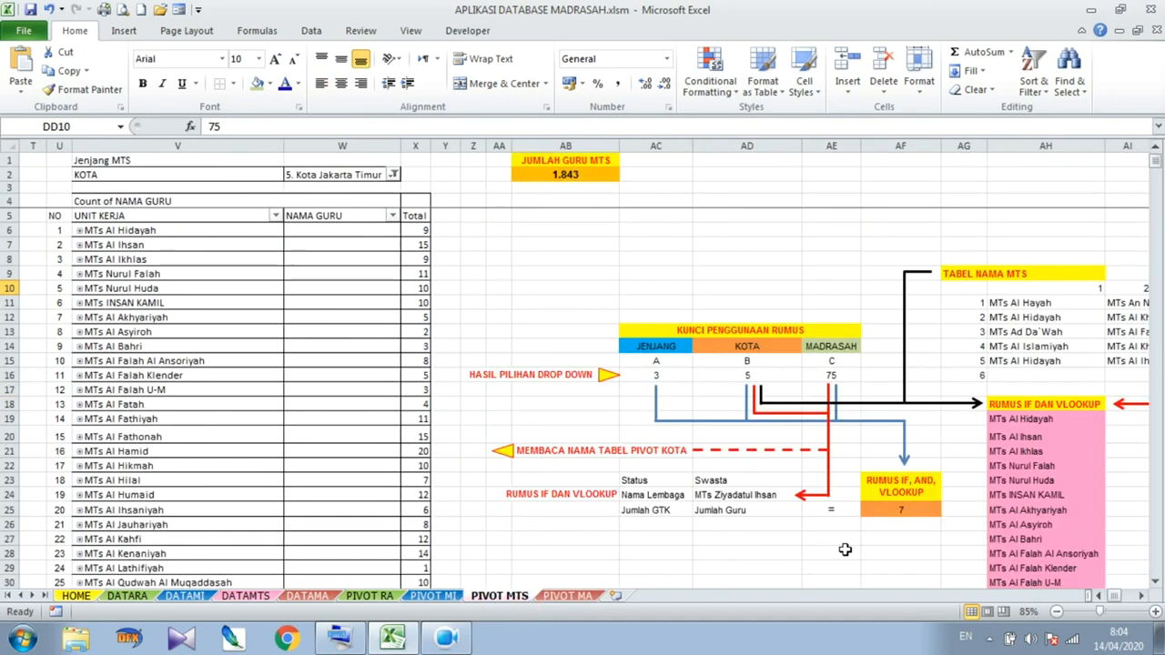
{"action": "left_click", "coordinate": [896, 512]}
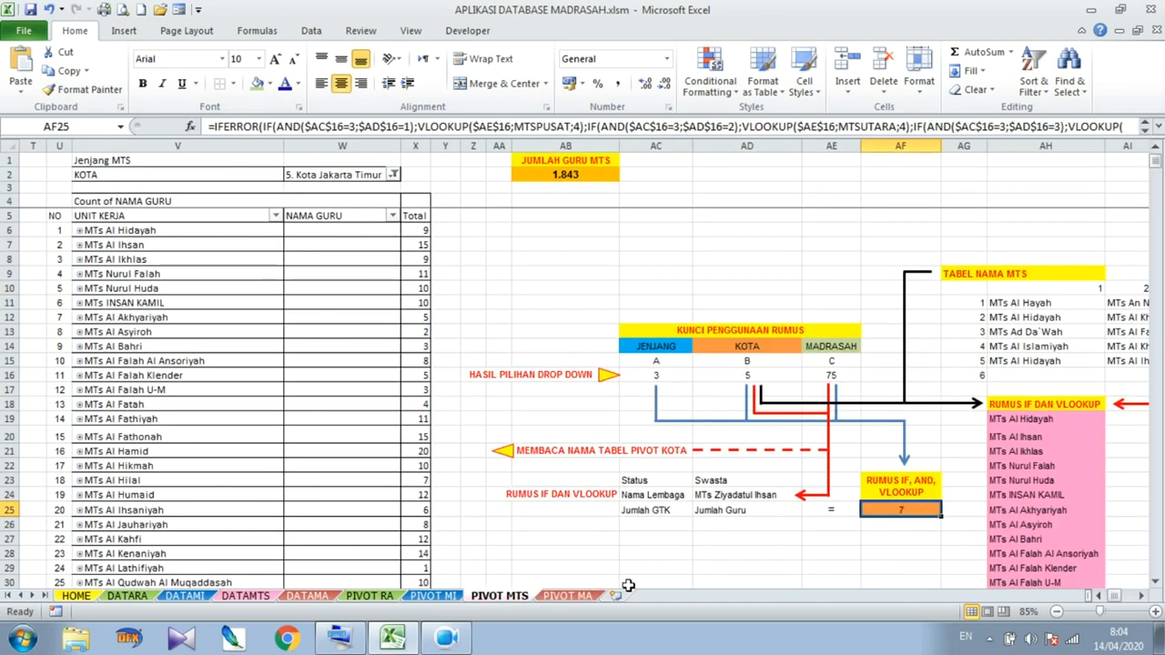
On PIVOT MA, examine the IF and VLOOKUP formula in AO19 that builds the madrasah name list
{"action": "left_click", "coordinate": [581, 600]}
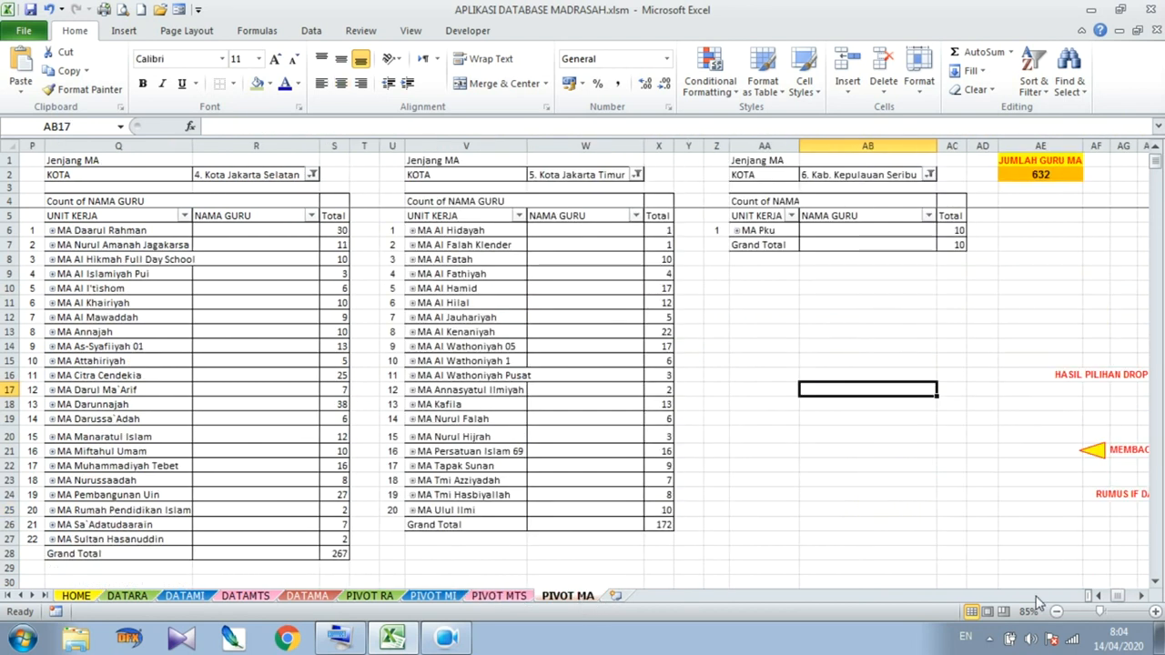
{"action": "left_click", "coordinate": [1142, 596]}
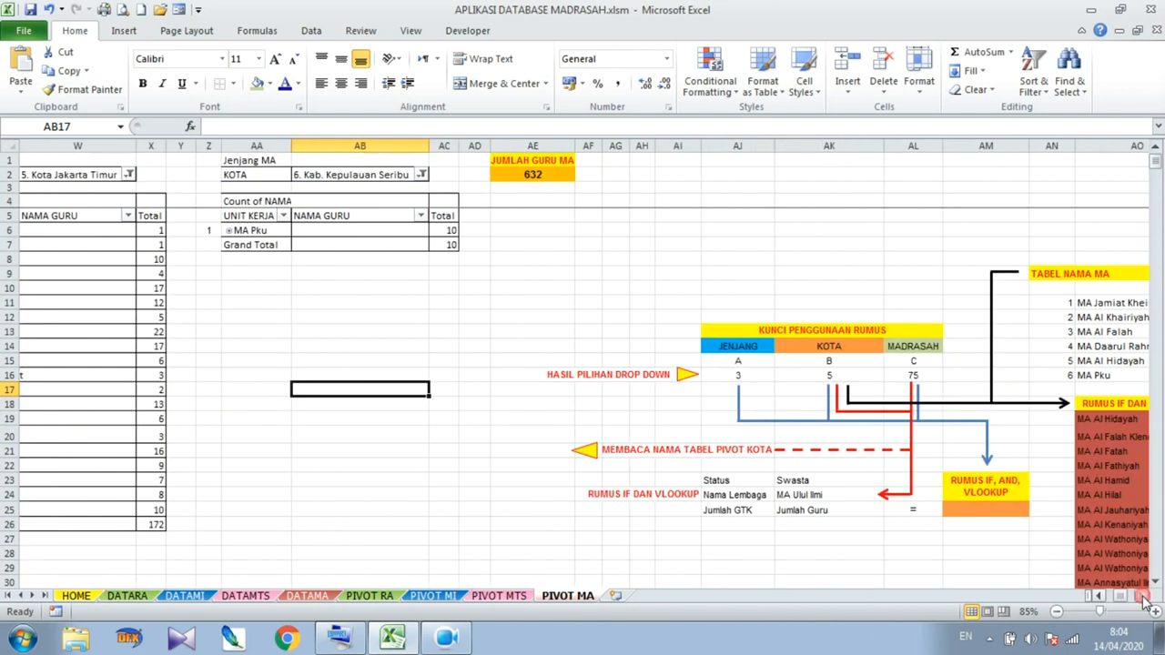
{"action": "left_click", "coordinate": [1143, 597]}
{"action": "left_click", "coordinate": [1143, 597]}
{"action": "left_click", "coordinate": [1143, 597]}
{"action": "left_click", "coordinate": [1143, 597]}
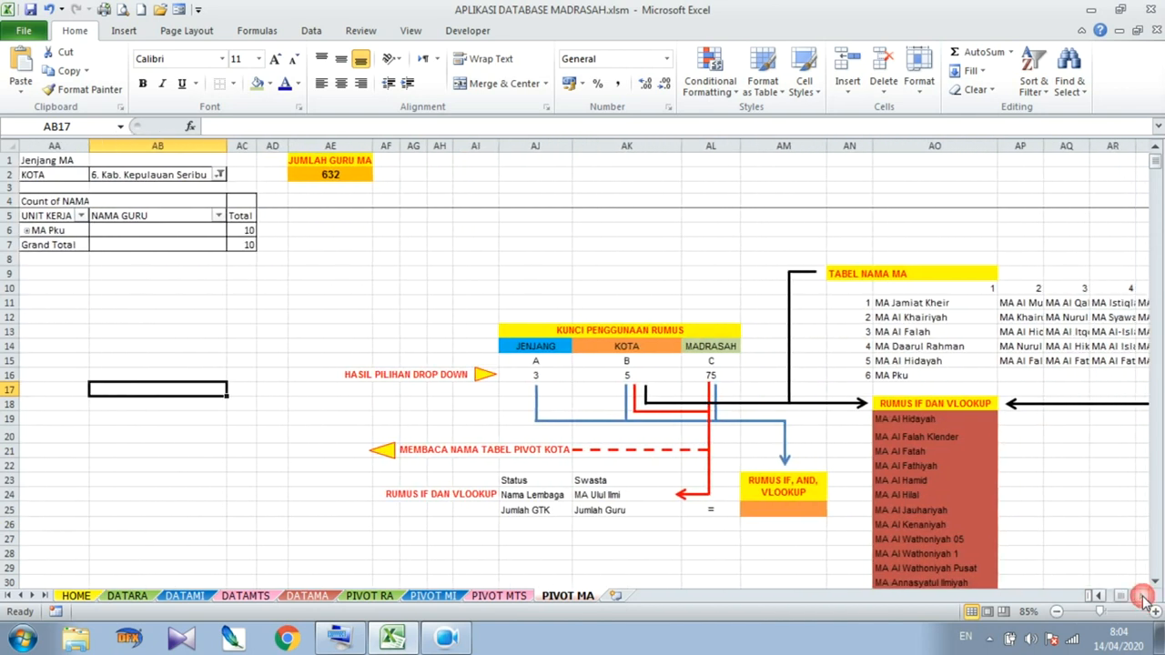
{"action": "left_click", "coordinate": [1143, 597]}
{"action": "left_click", "coordinate": [1143, 597]}
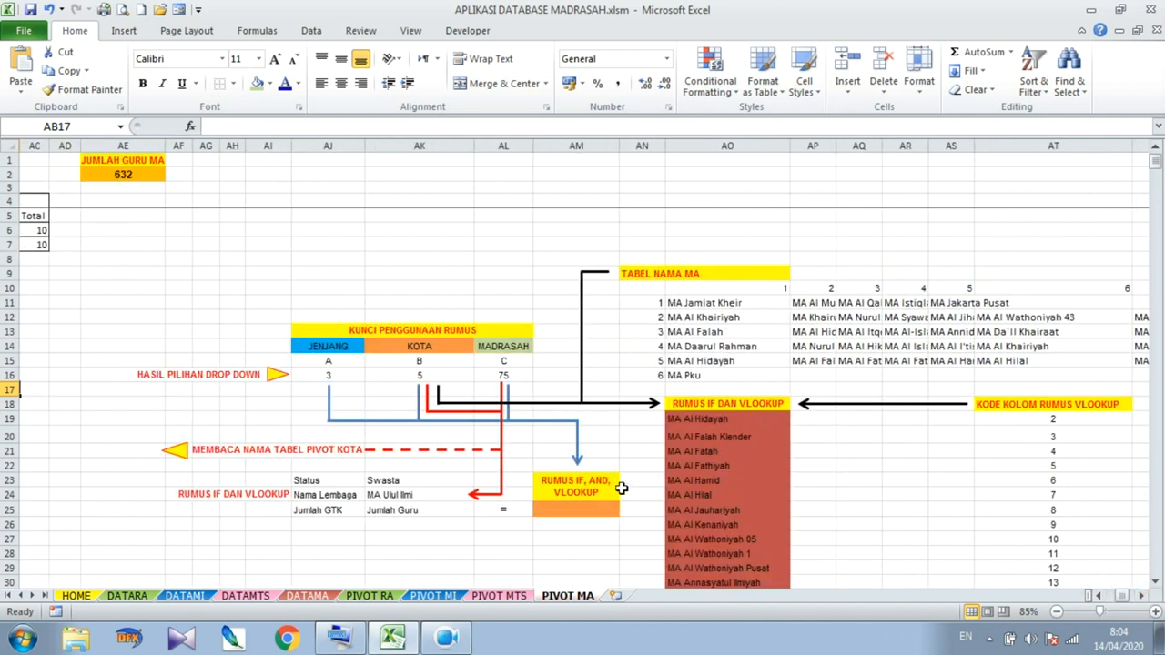
{"action": "double_click", "coordinate": [720, 422]}
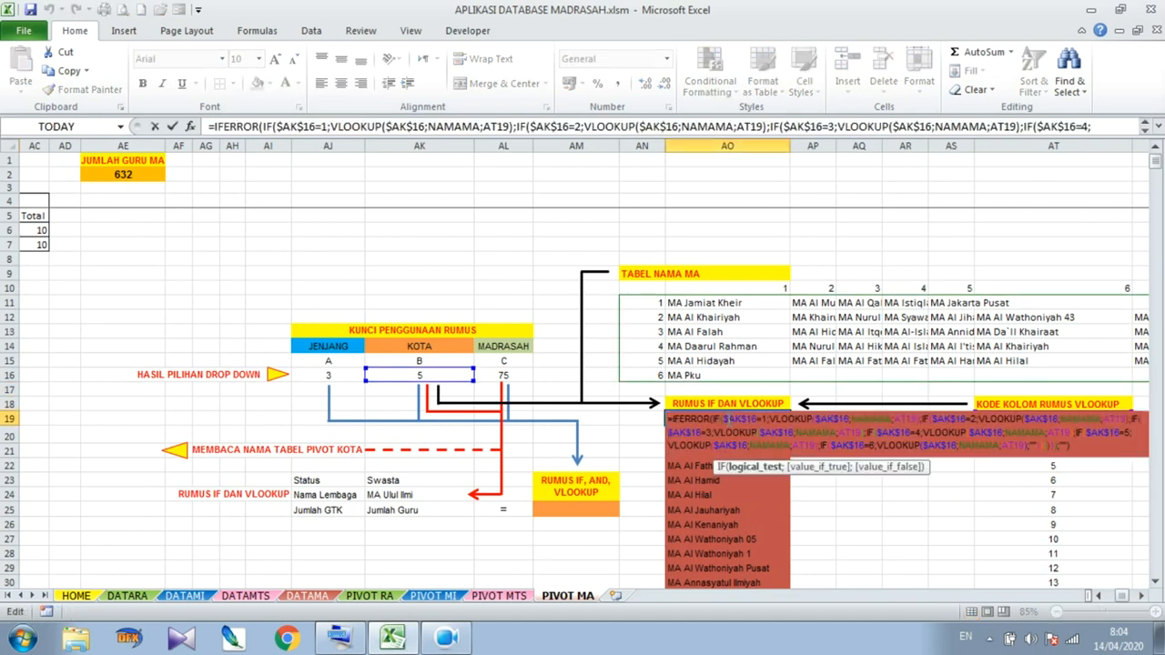
{"action": "key", "text": "Return"}
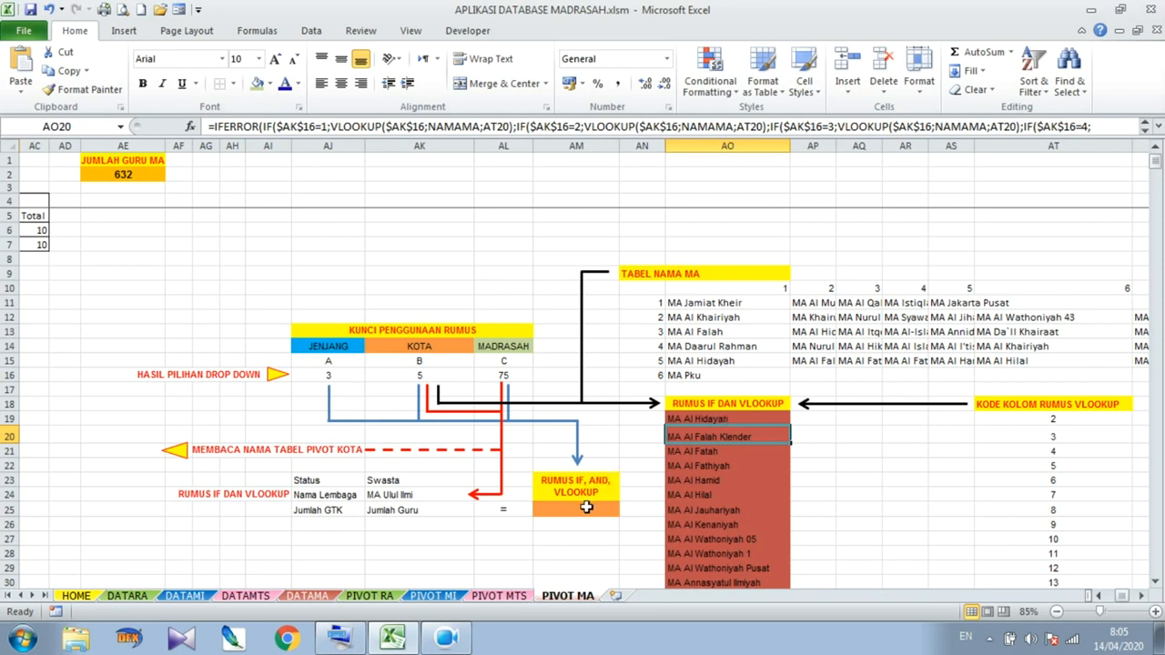
Examine the Nama Lembaga formula in AK24 and the Jumlah Guru formula in AM25 on PIVOT MA
{"action": "left_click", "coordinate": [434, 493]}
{"action": "double_click", "coordinate": [434, 493]}
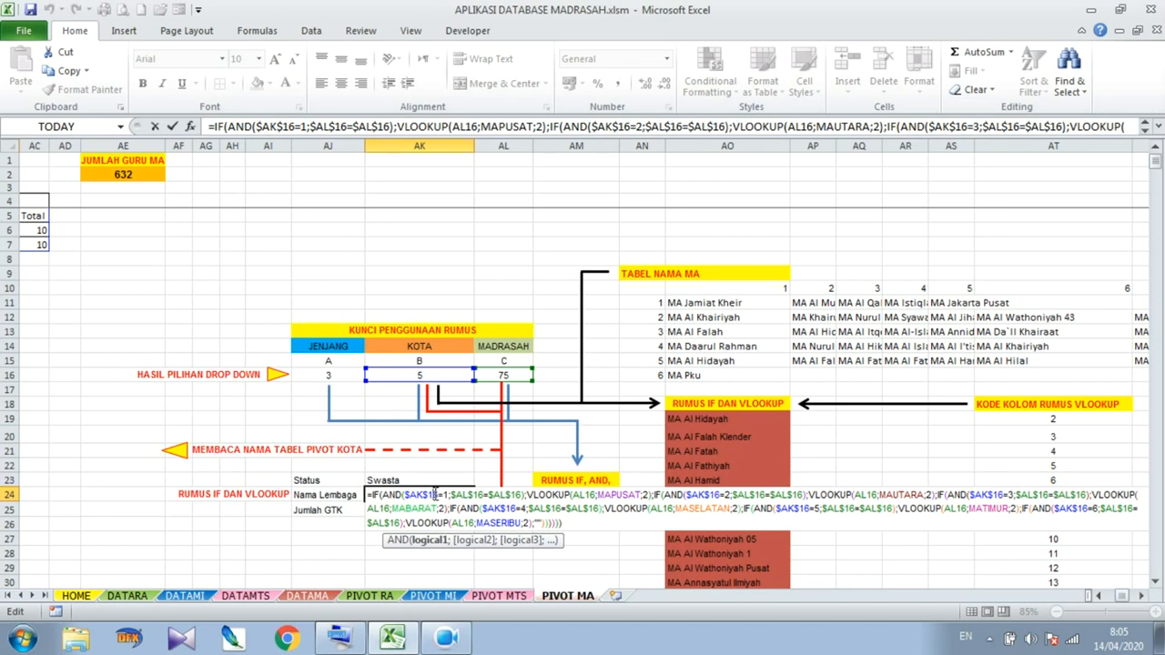
{"action": "key", "text": "Return"}
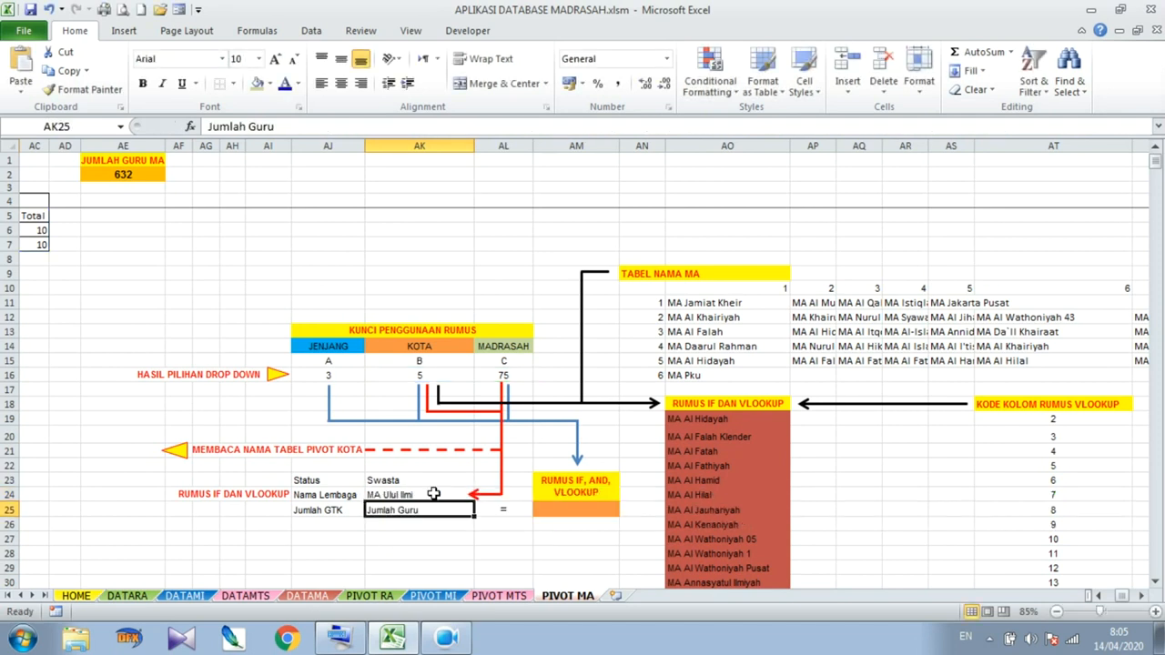
{"action": "double_click", "coordinate": [579, 507]}
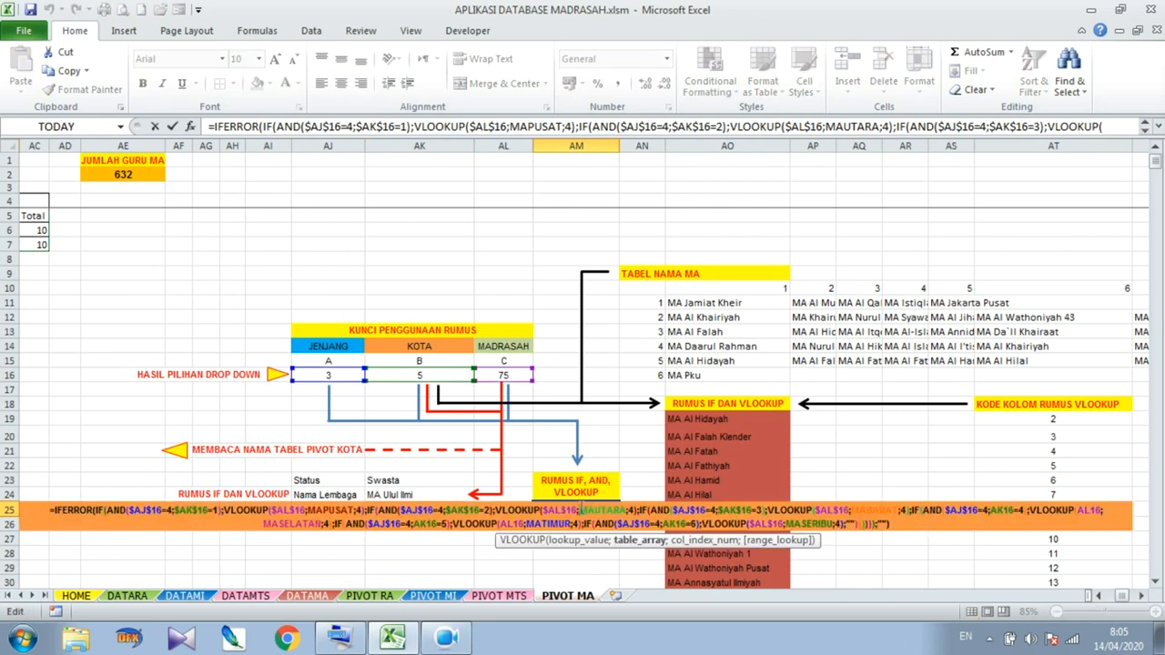
{"action": "key", "text": "Return"}
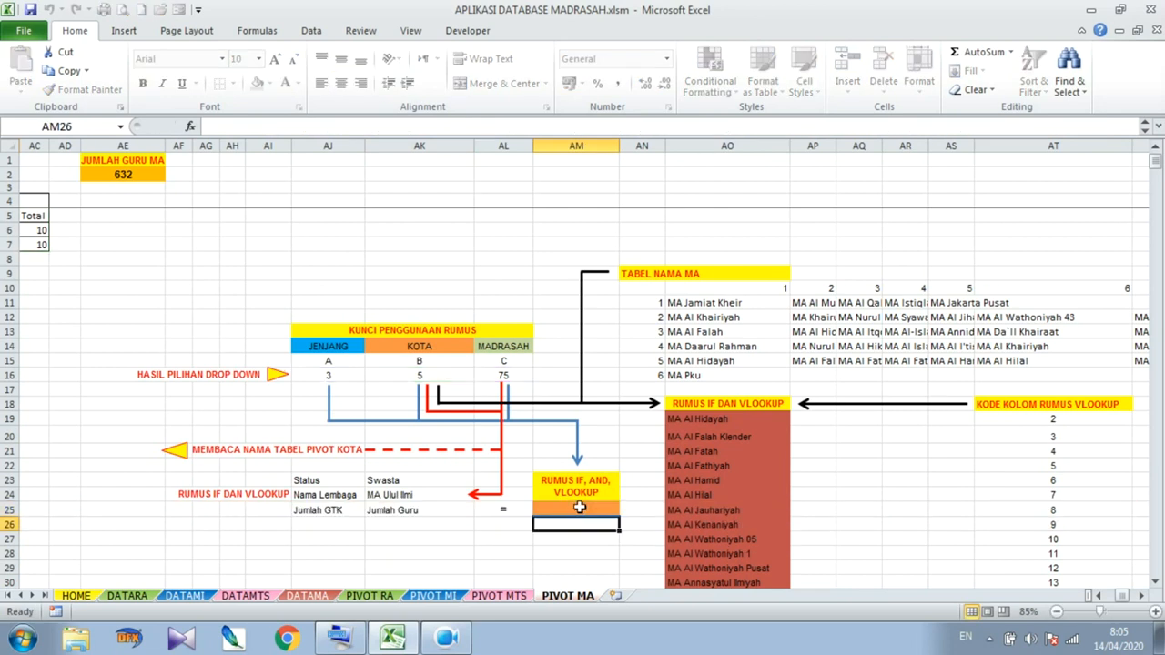
Check the TABEL NAMA MA VLOOKUP formulas in AO11 and BJ14 and the column number in BJ10, and return to the formula key
{"action": "left_click", "coordinate": [728, 306]}
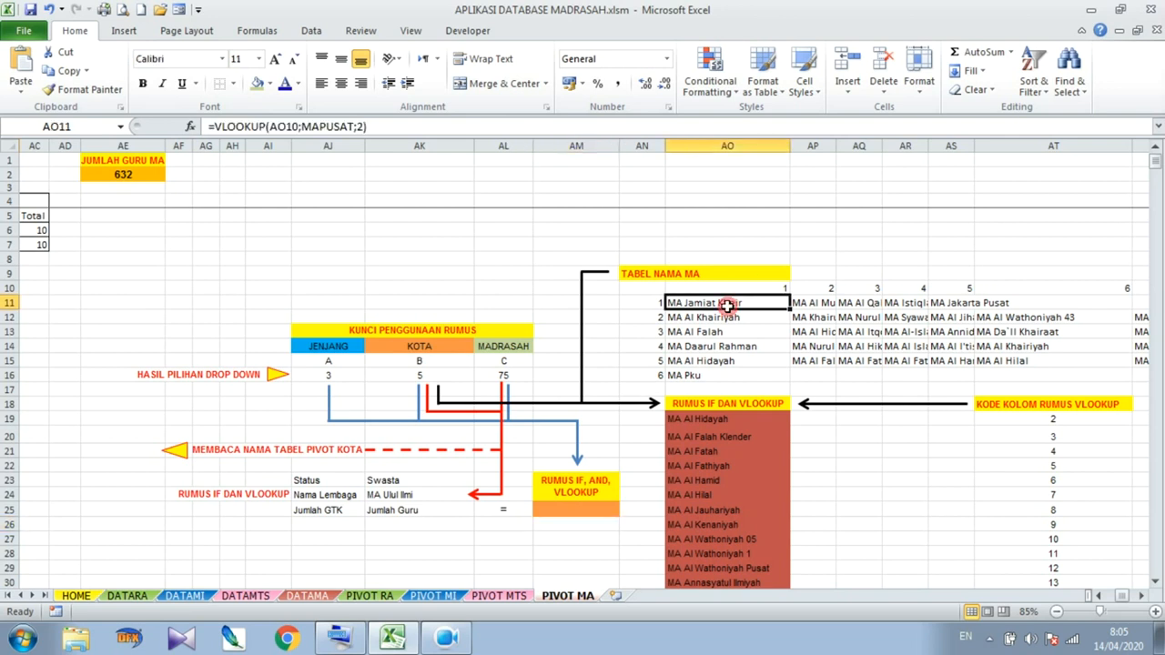
{"action": "double_click", "coordinate": [728, 306]}
{"action": "key", "text": "Return"}
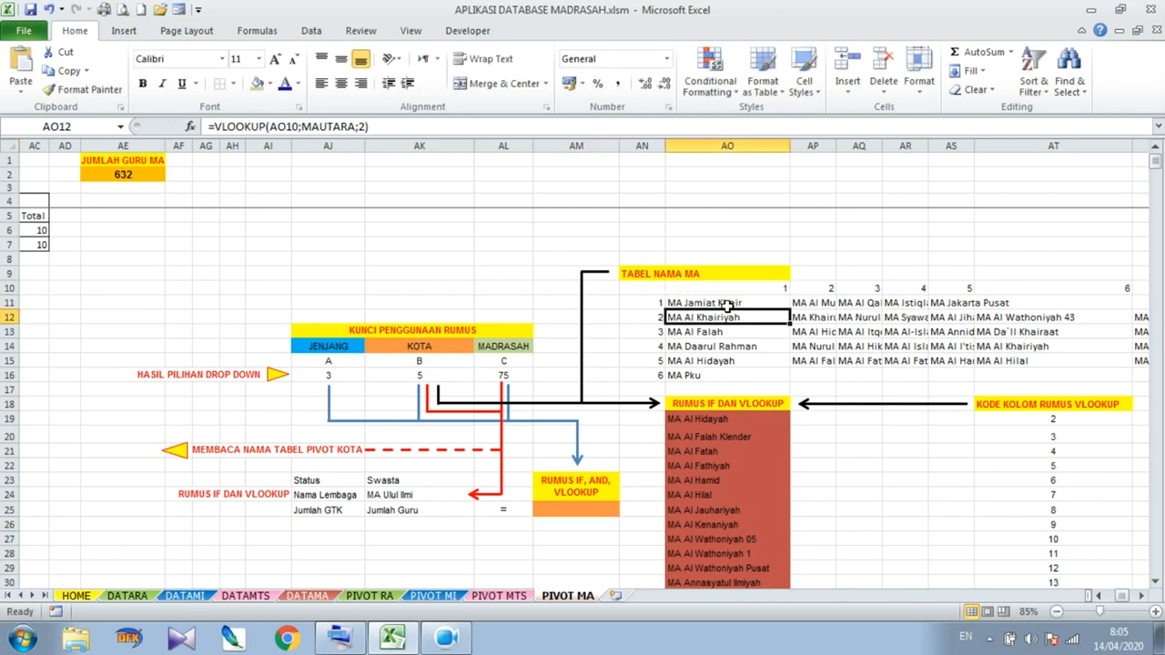
{"action": "left_click", "coordinate": [1142, 596]}
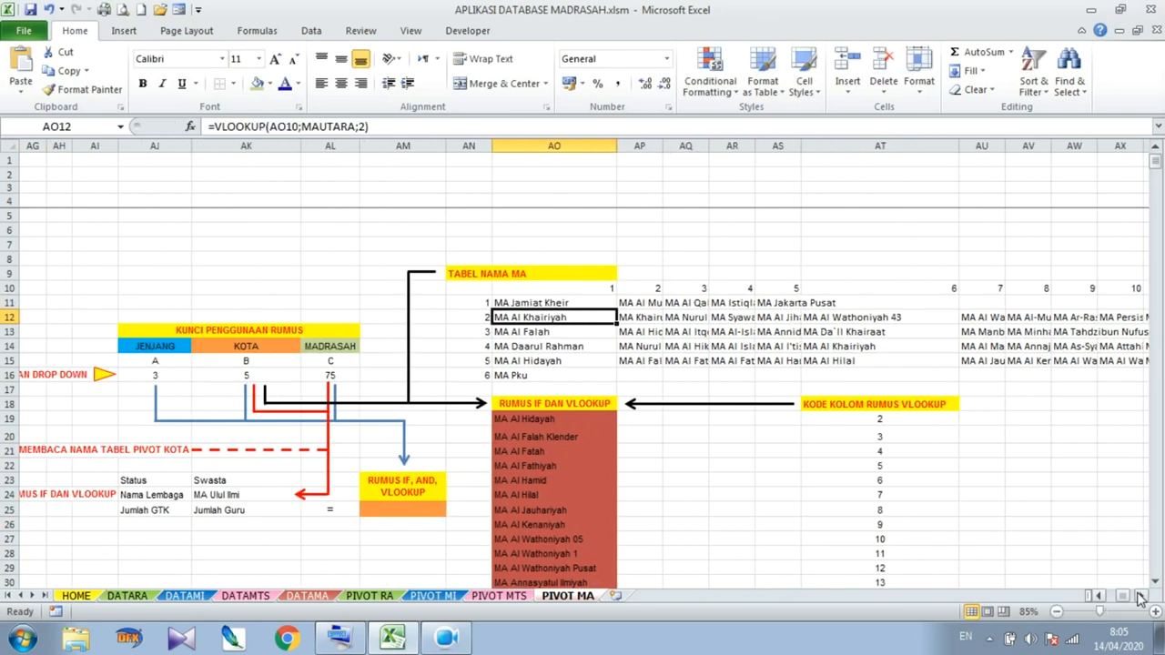
{"action": "left_click", "coordinate": [1141, 595]}
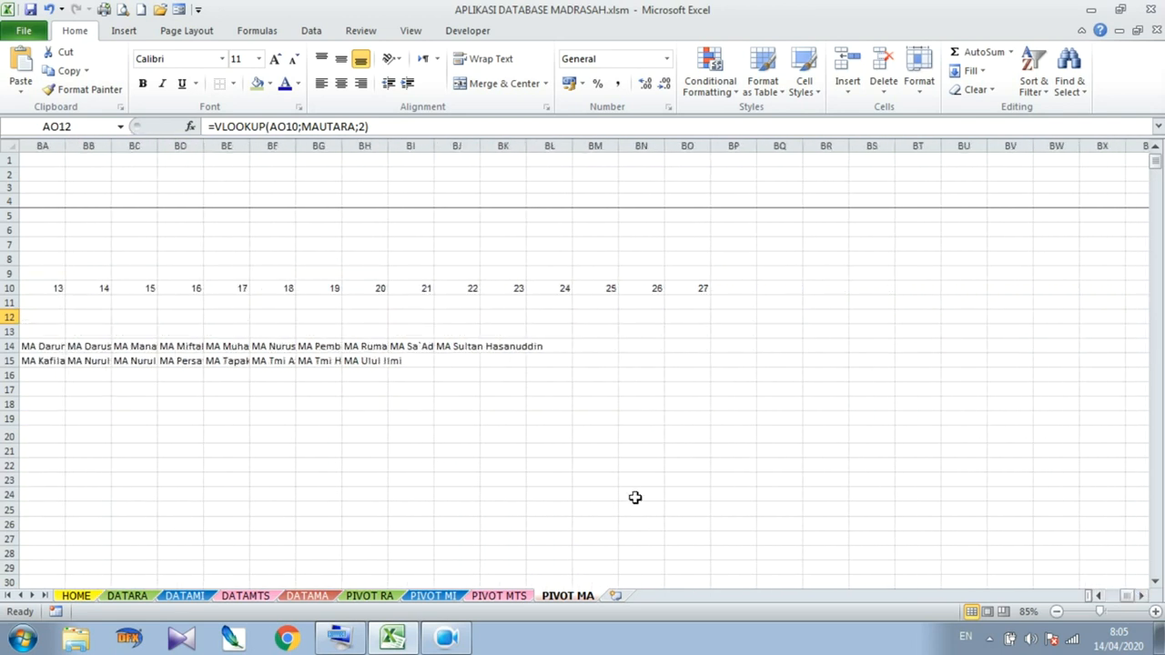
{"action": "left_click", "coordinate": [464, 345]}
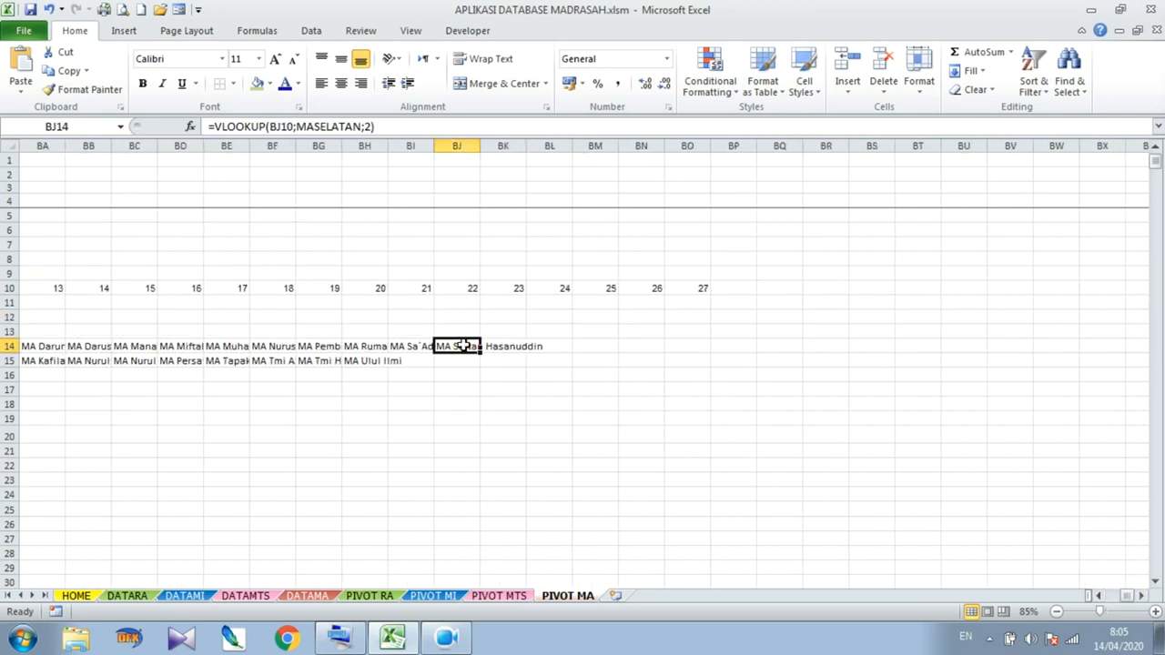
{"action": "left_click", "coordinate": [488, 346]}
{"action": "left_click", "coordinate": [462, 344]}
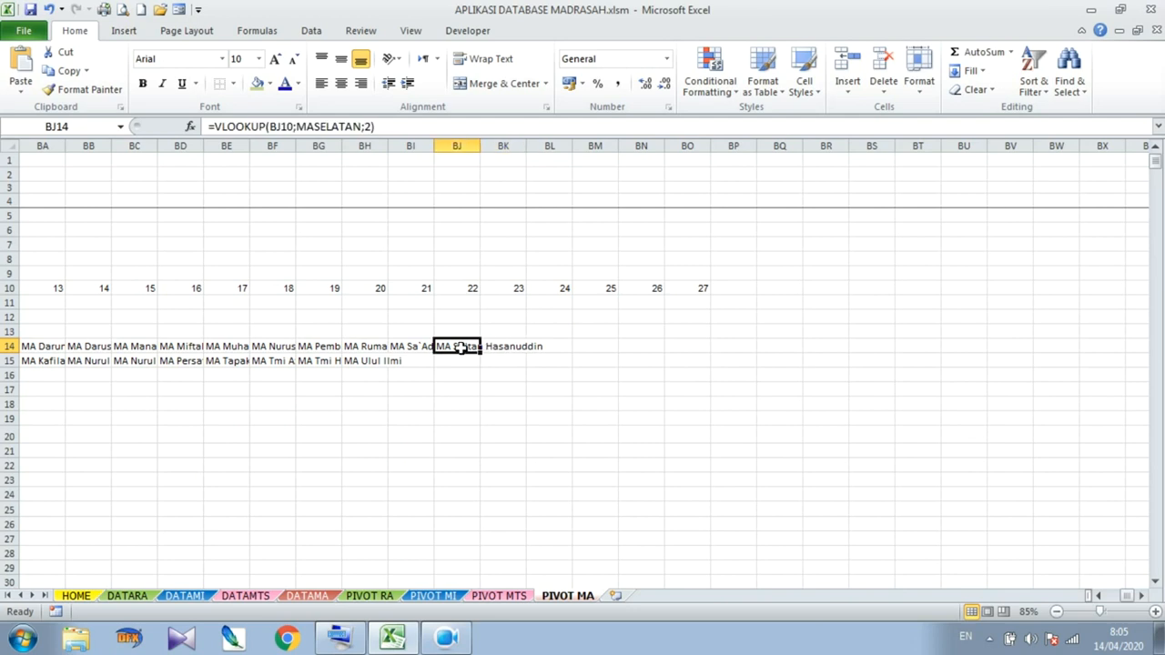
{"action": "left_click", "coordinate": [472, 289]}
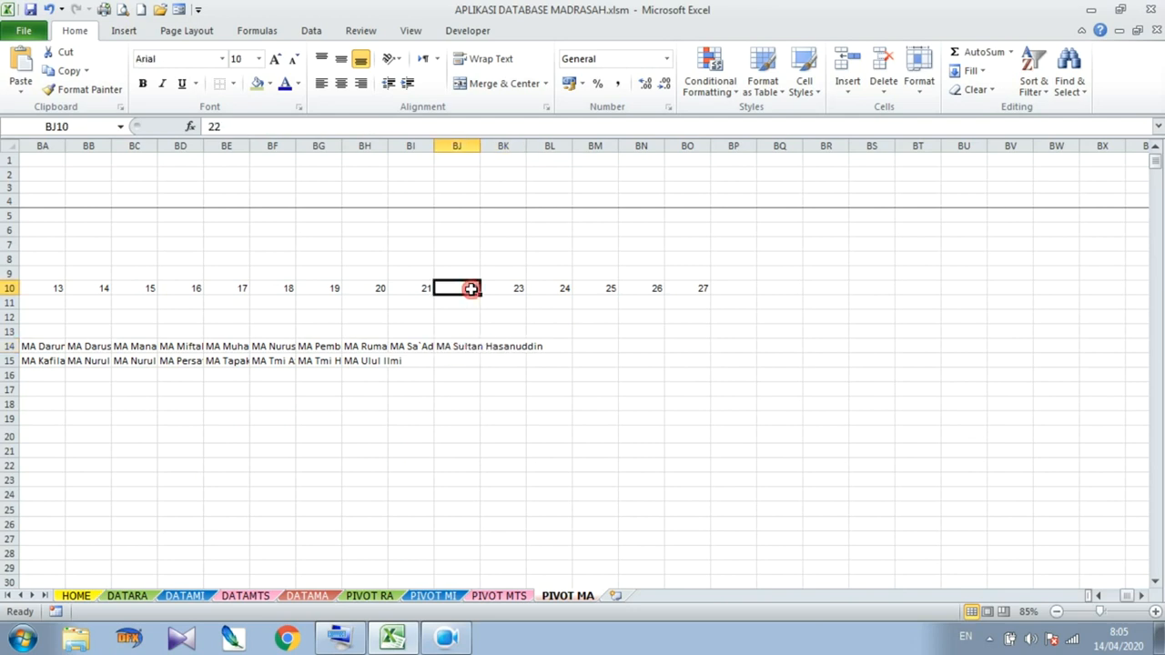
{"action": "left_click", "coordinate": [462, 346]}
{"action": "left_click_drag", "start_coordinate": [1124, 597], "coordinate": [1121, 607]}
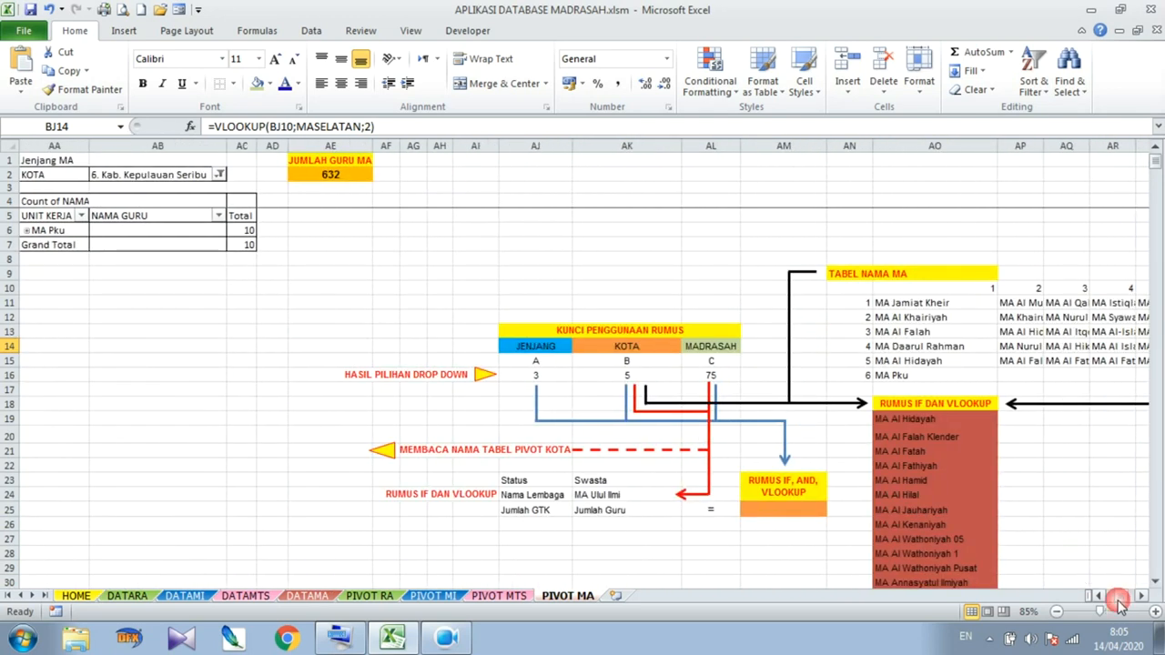
On HOME, choose MA as the level and Jakarta Selatan as the region, and browse to the end of the madrasah name list
{"action": "left_click", "coordinate": [82, 595]}
{"action": "left_click", "coordinate": [241, 263]}
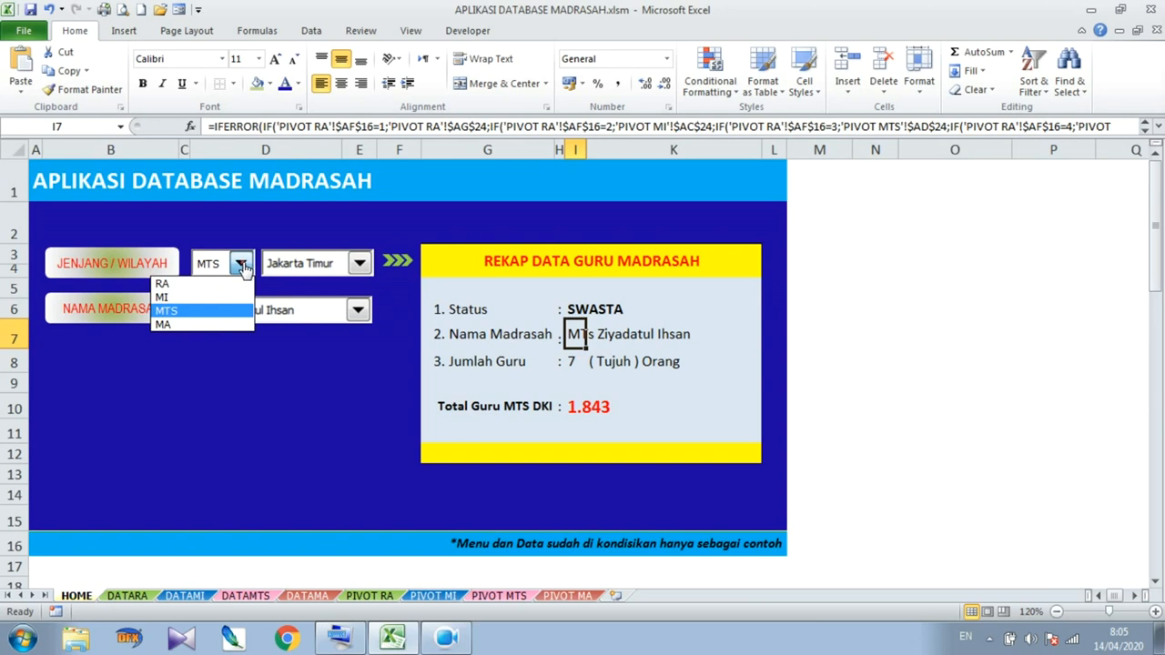
{"action": "left_click", "coordinate": [216, 326]}
{"action": "left_click", "coordinate": [359, 263]}
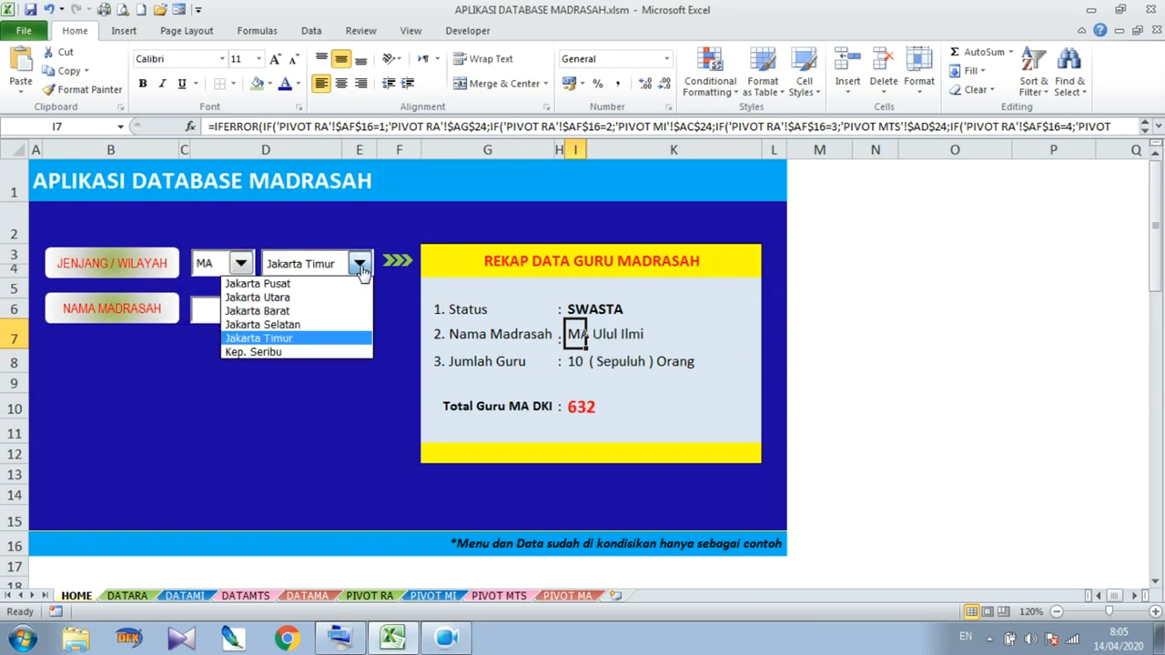
{"action": "left_click", "coordinate": [328, 329]}
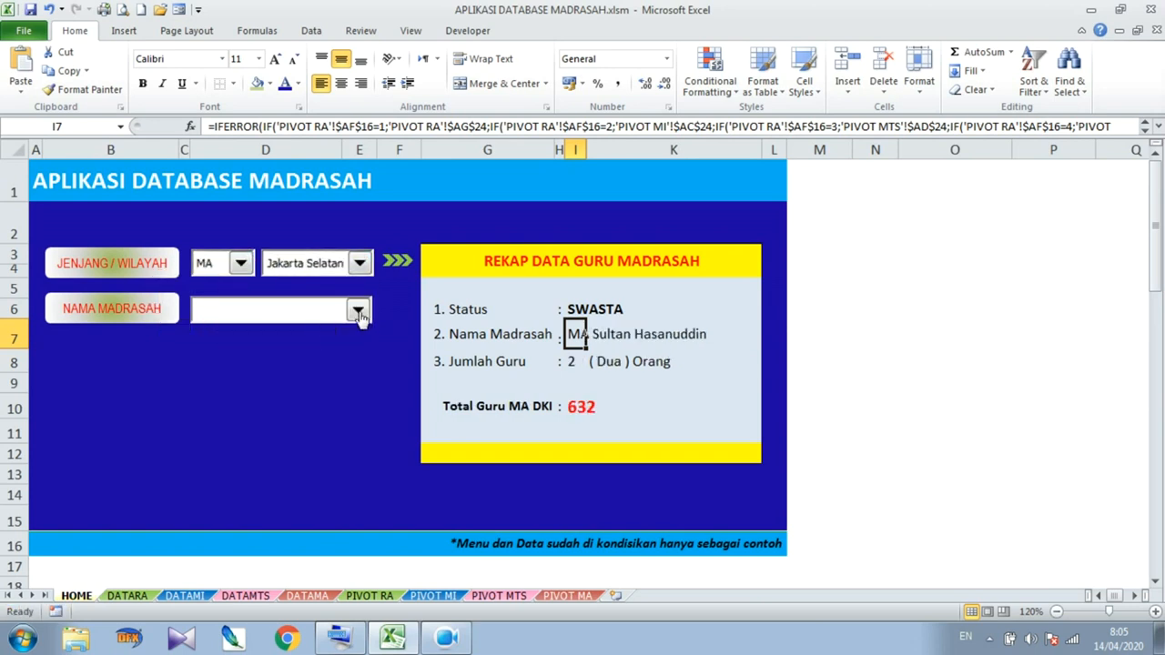
{"action": "left_click", "coordinate": [359, 311]}
{"action": "left_click_drag", "start_coordinate": [361, 393], "coordinate": [362, 364]}
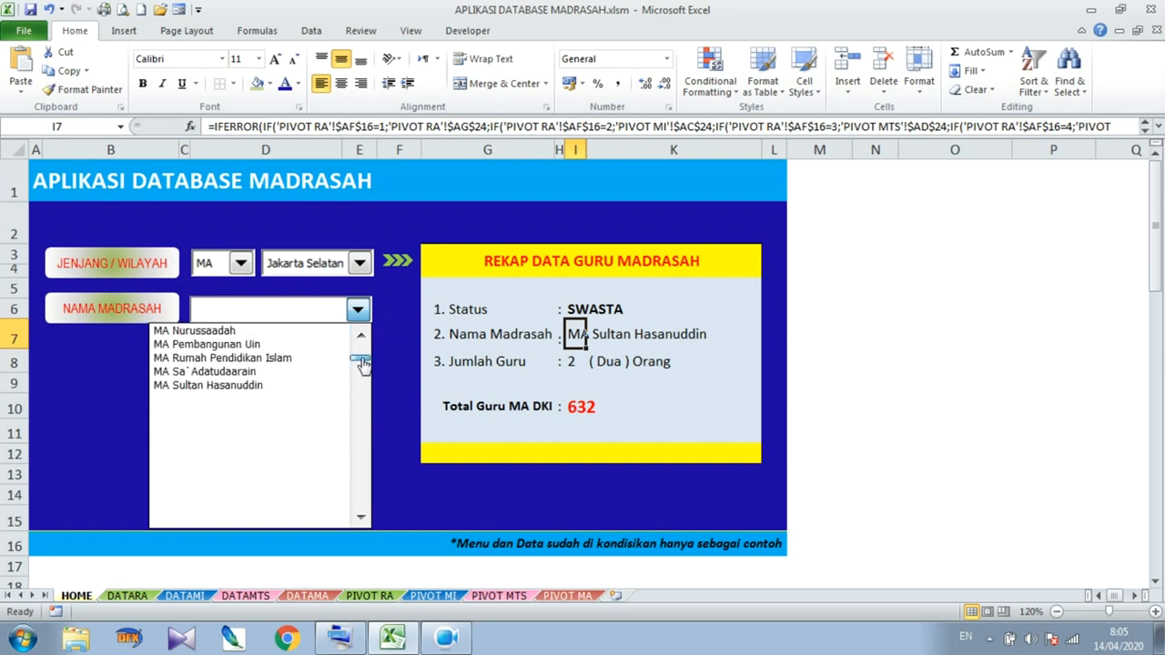